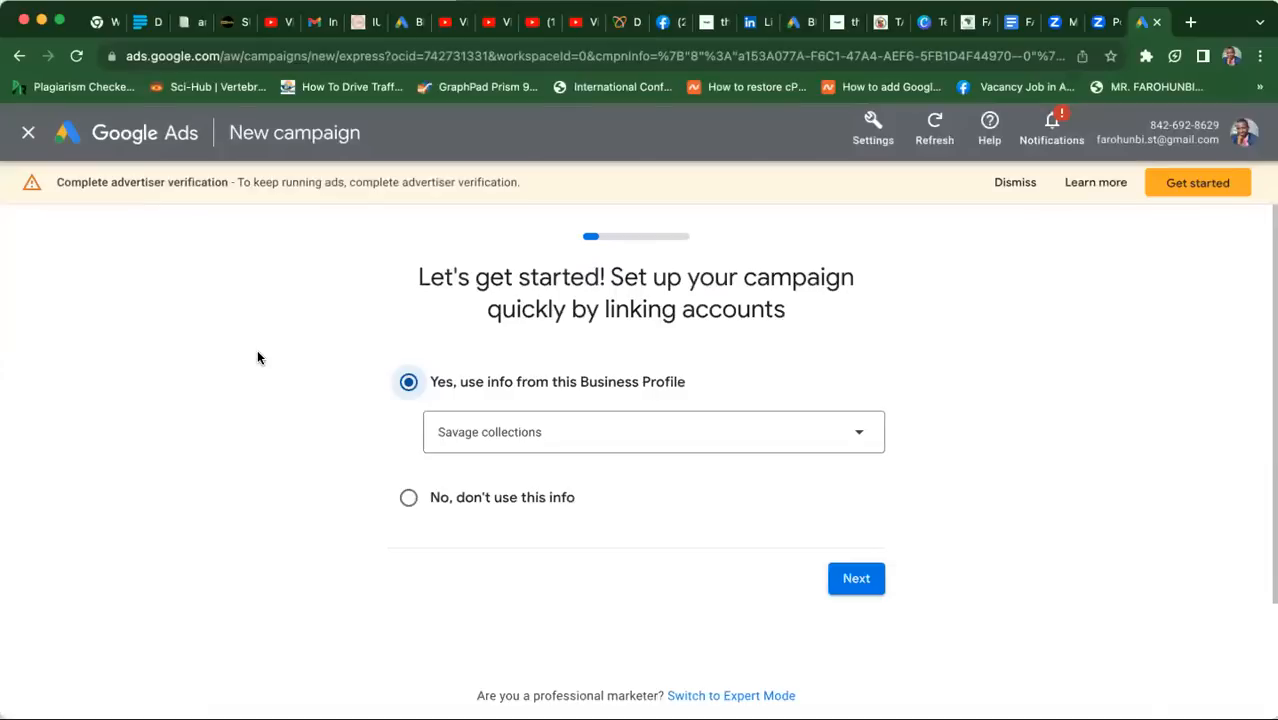
- Choose not to use any Business Profile info for the new campaign and continue to the business name
left_click(462, 429)
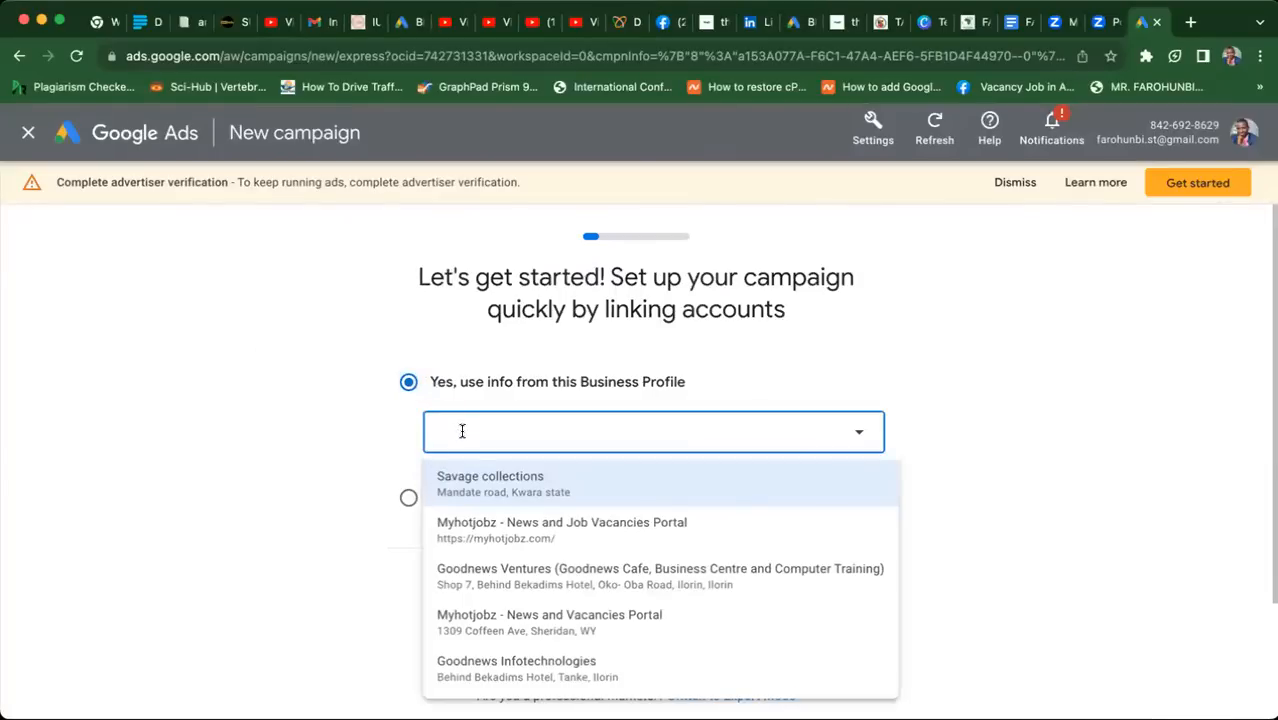
left_click(325, 442)
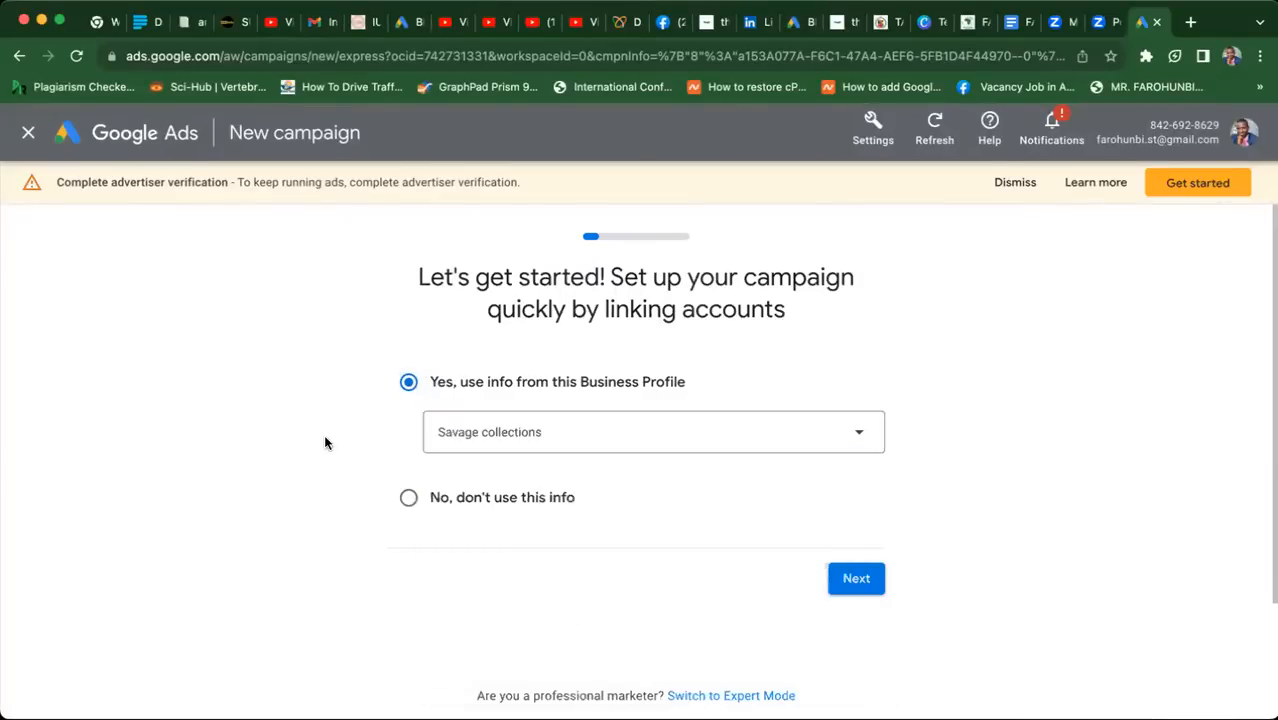
left_click(408, 503)
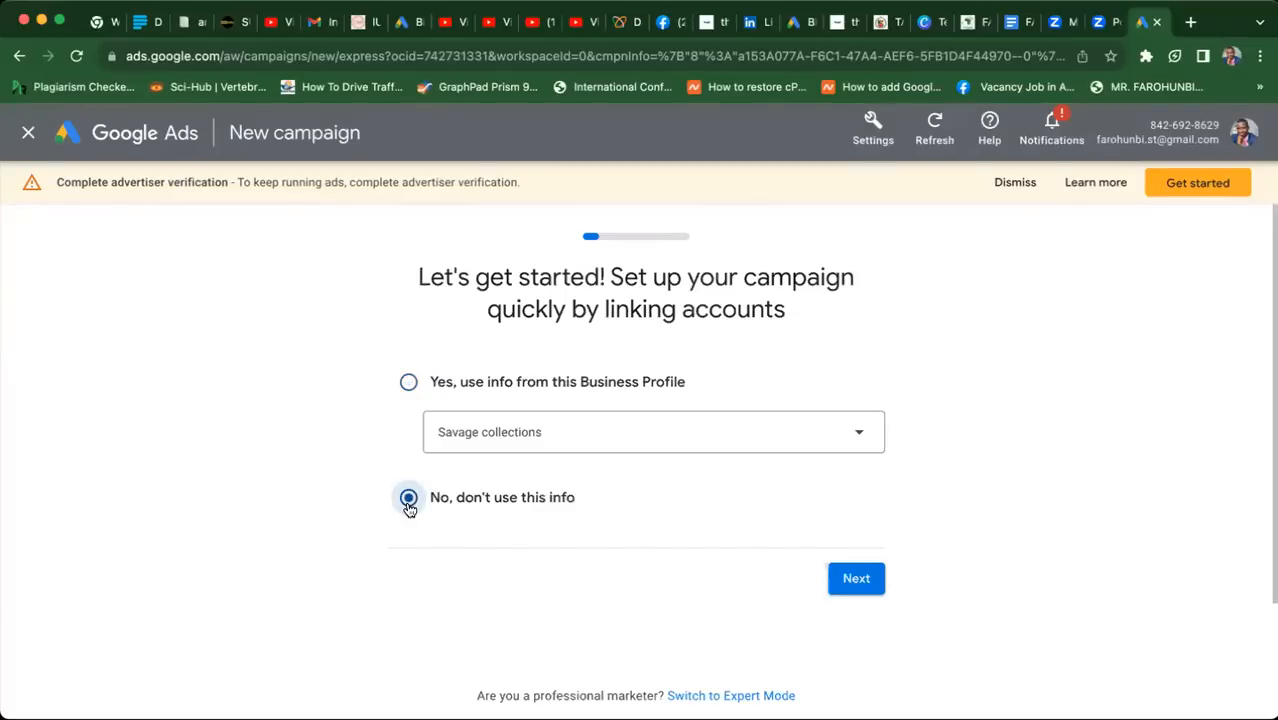
left_click(848, 580)
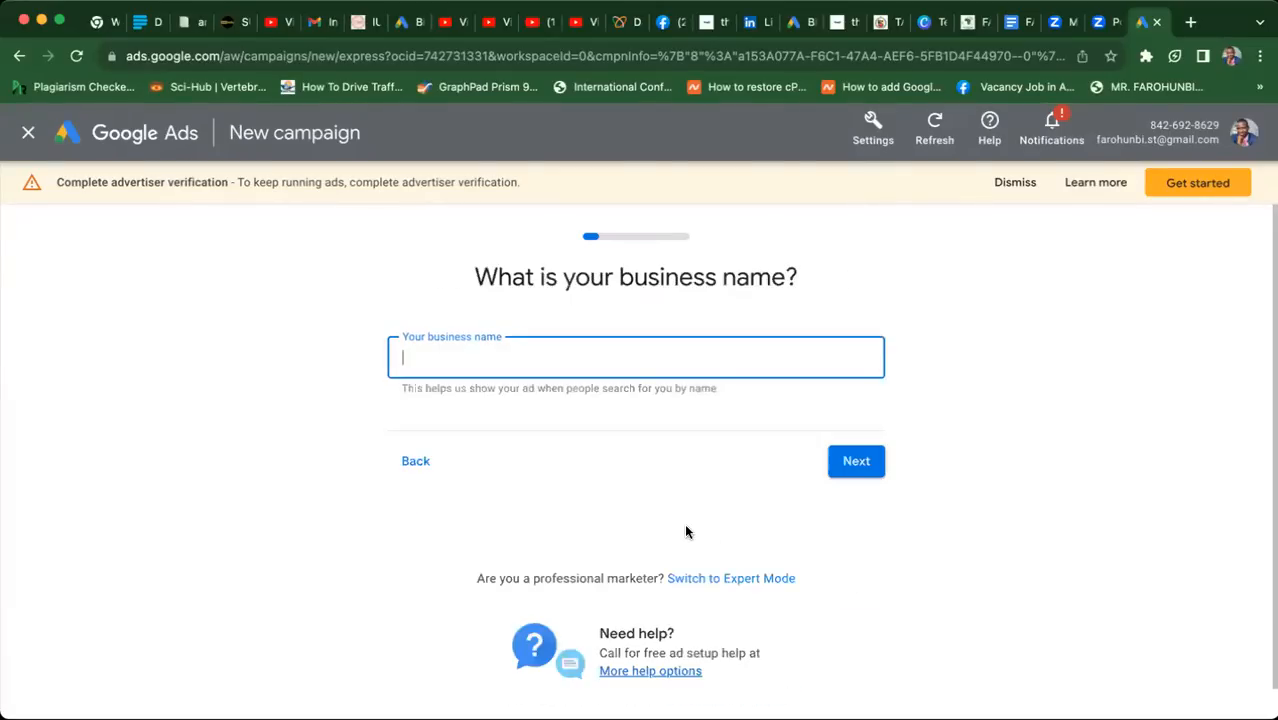
- Enter Thomas Adewumi University as the business name and continue to the website step
type("Thomas Adewumi ")
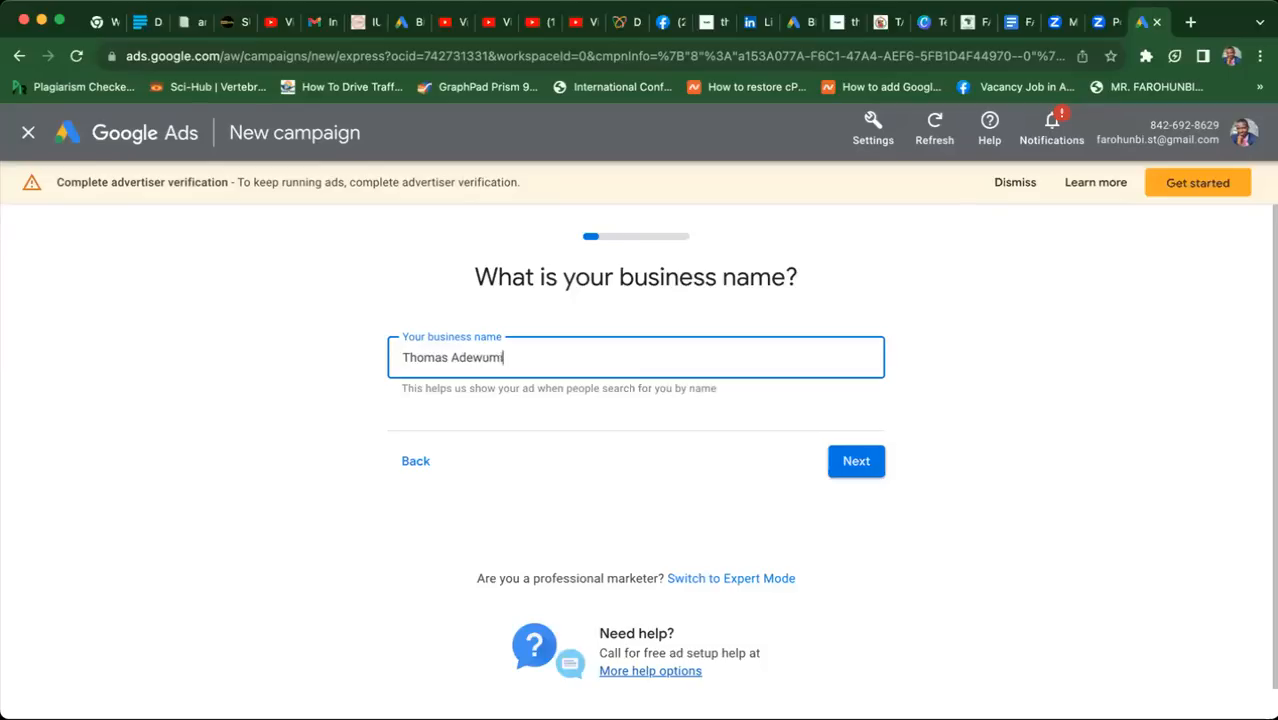
type("University")
left_click(311, 479)
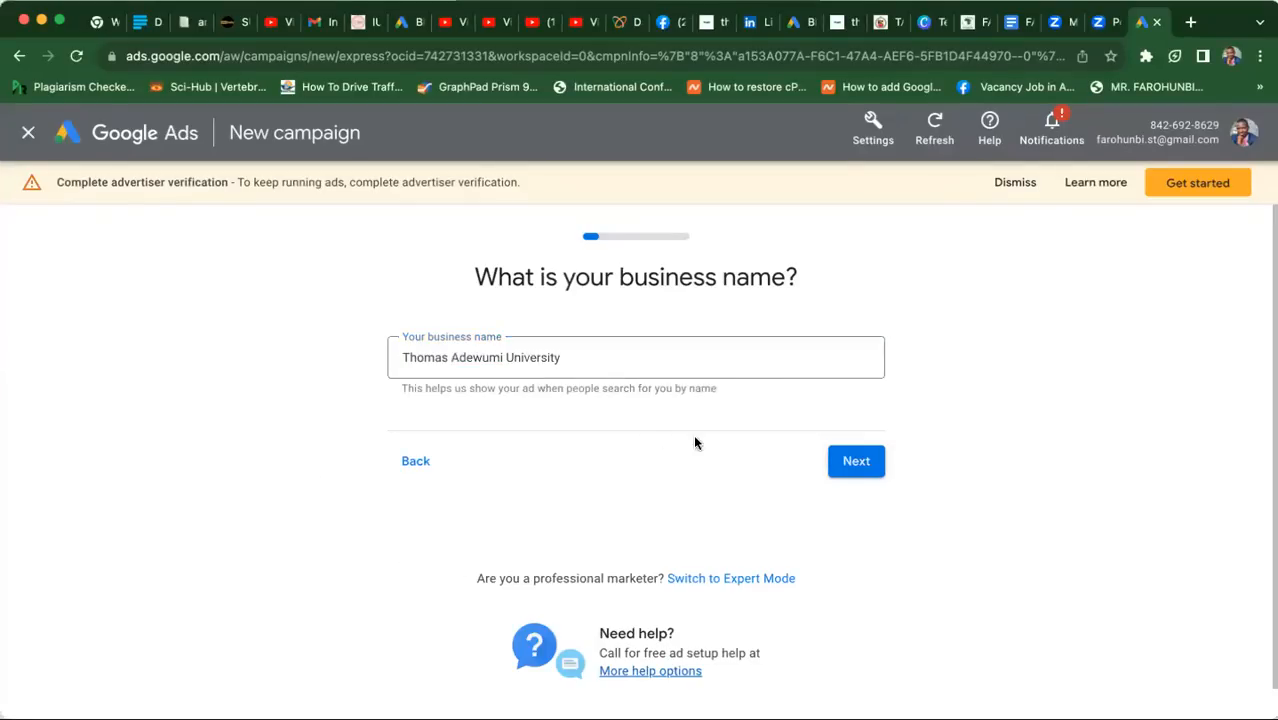
left_click(850, 467)
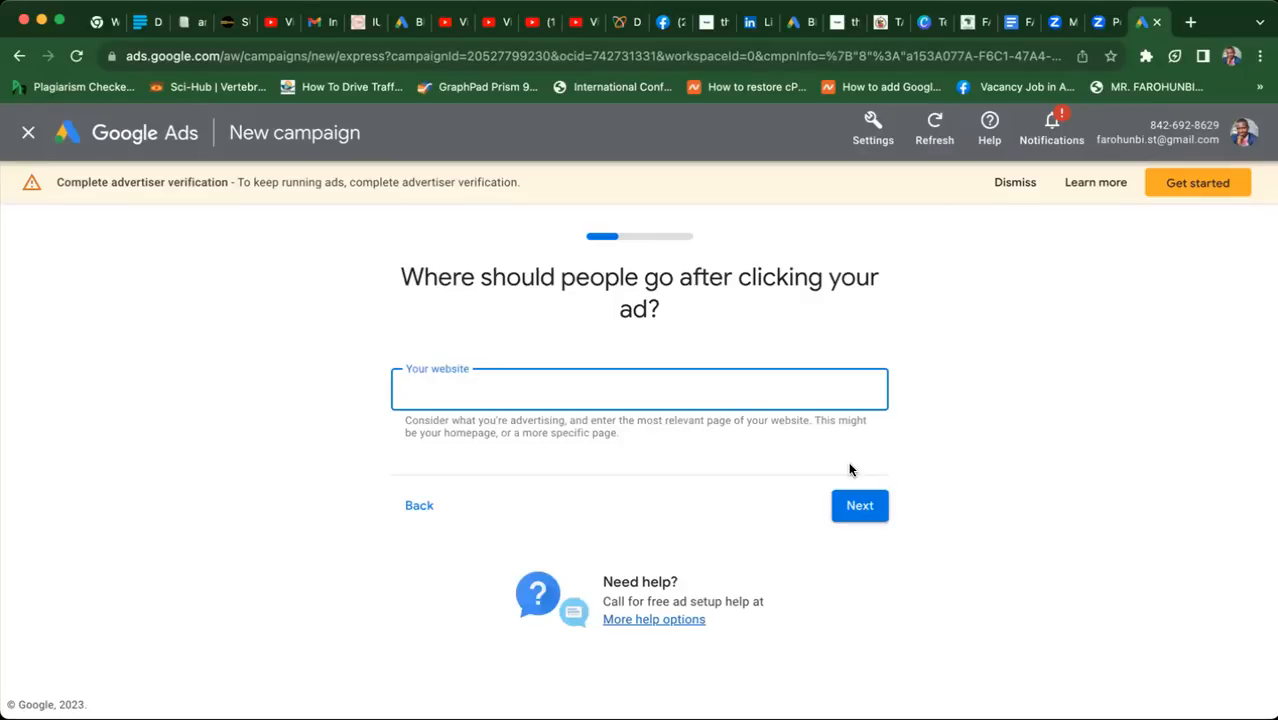
type("www.tau.edu.ng")
left_click(296, 456)
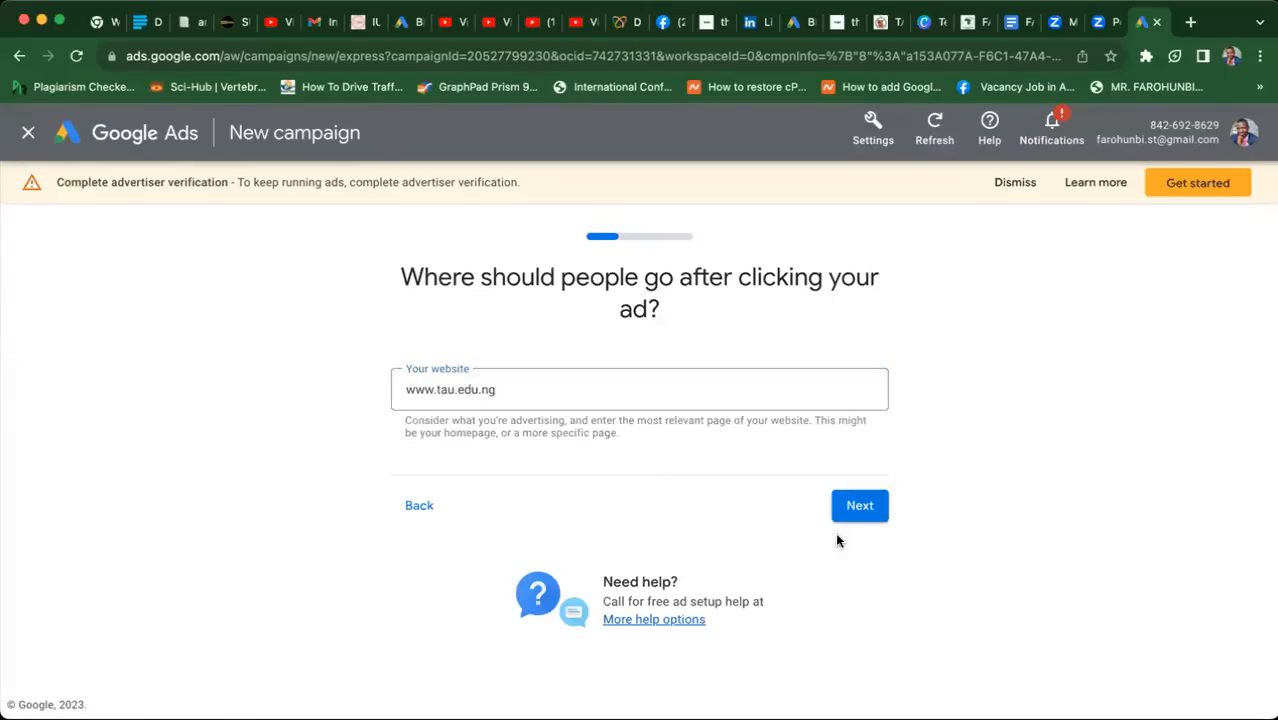
left_click(856, 510)
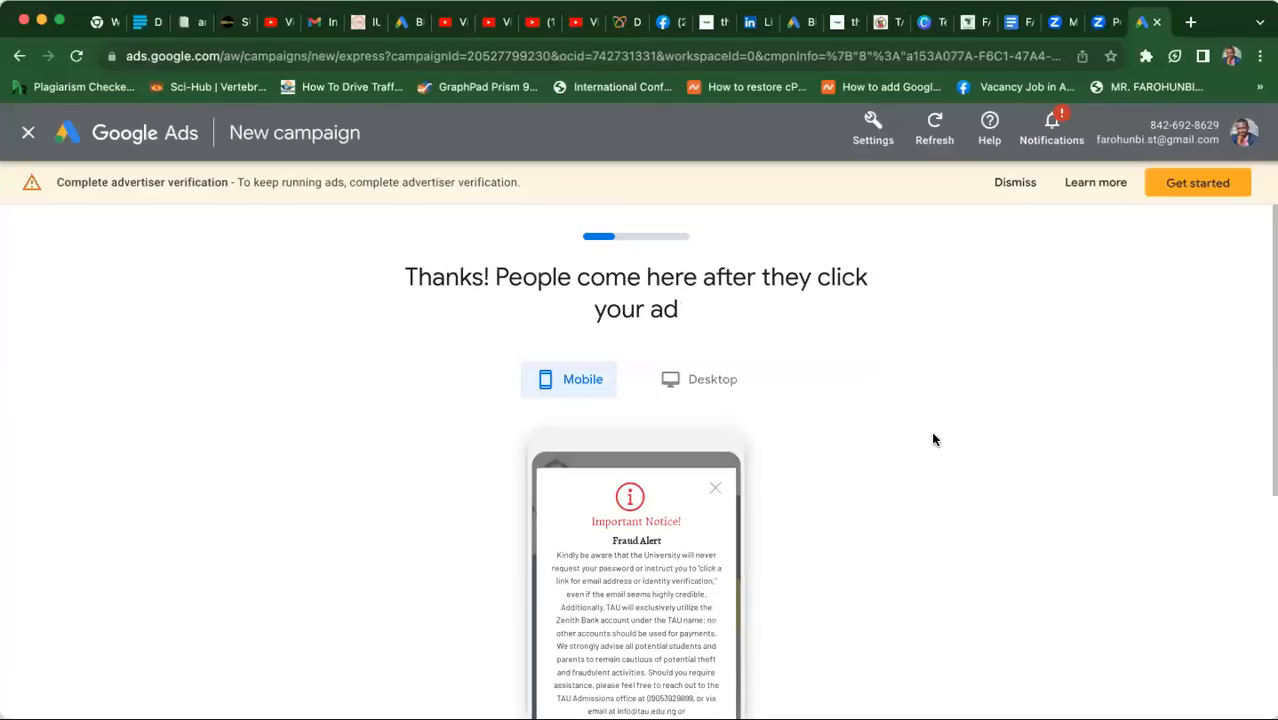
- Check the landing page preview in its desktop and mobile versions and continue to the advertising goal
scroll(933, 440, "down", 5)
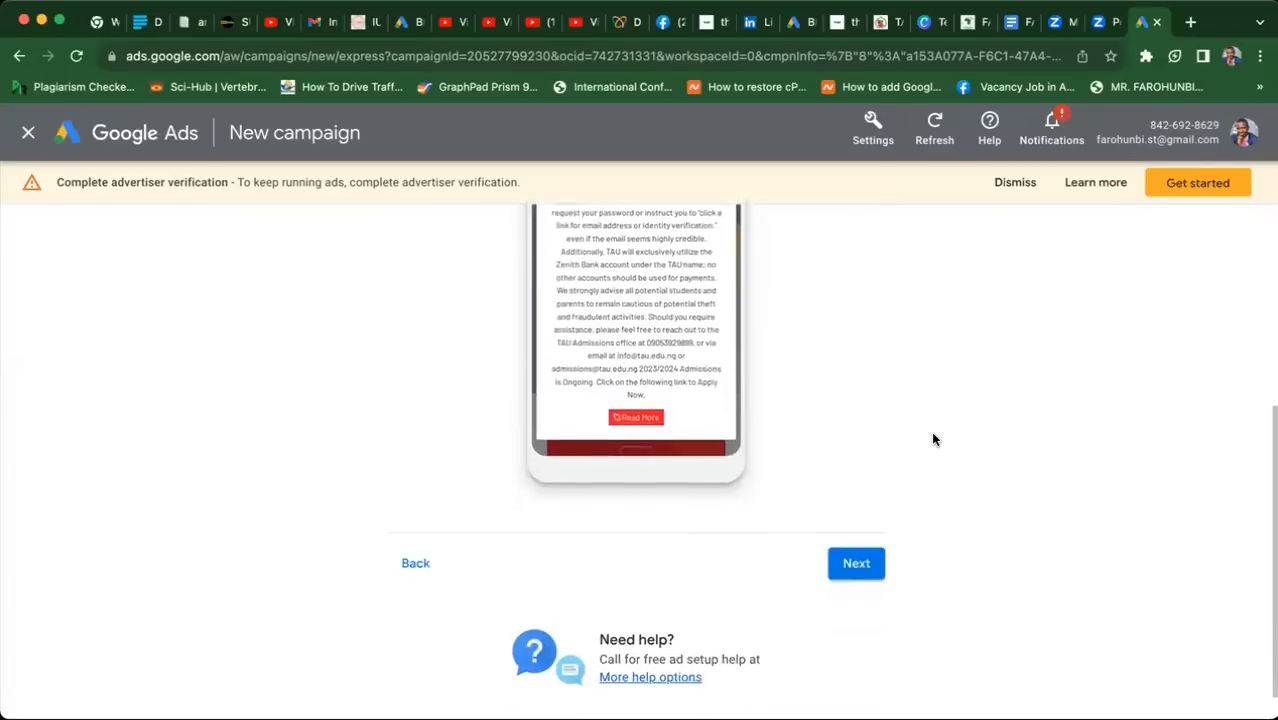
scroll(931, 431, "up", 5)
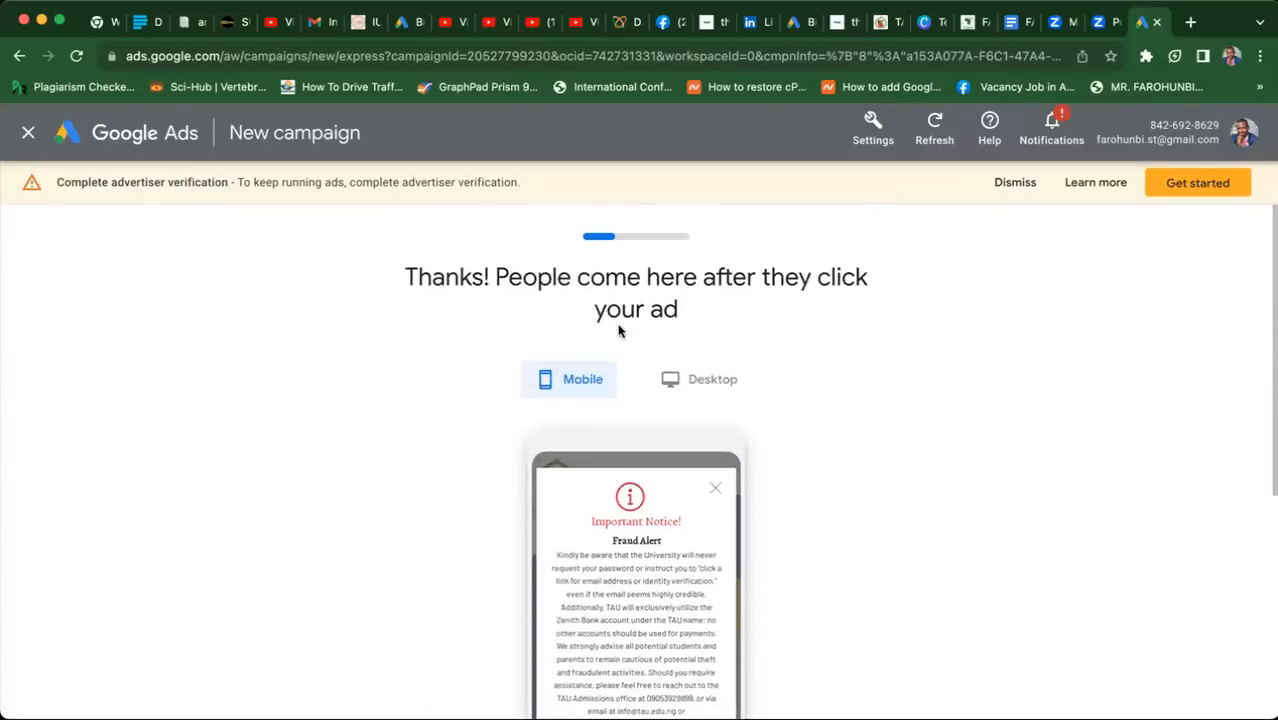
left_click(665, 387)
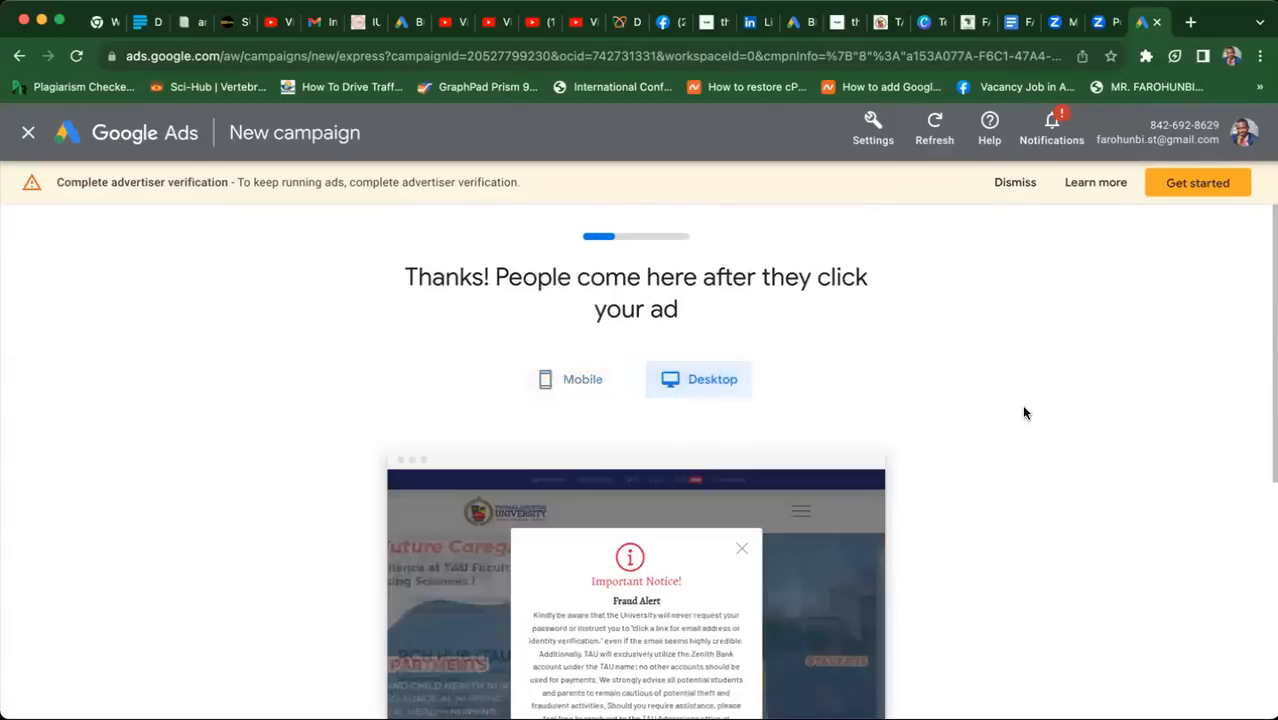
scroll(1023, 412, "down", 5)
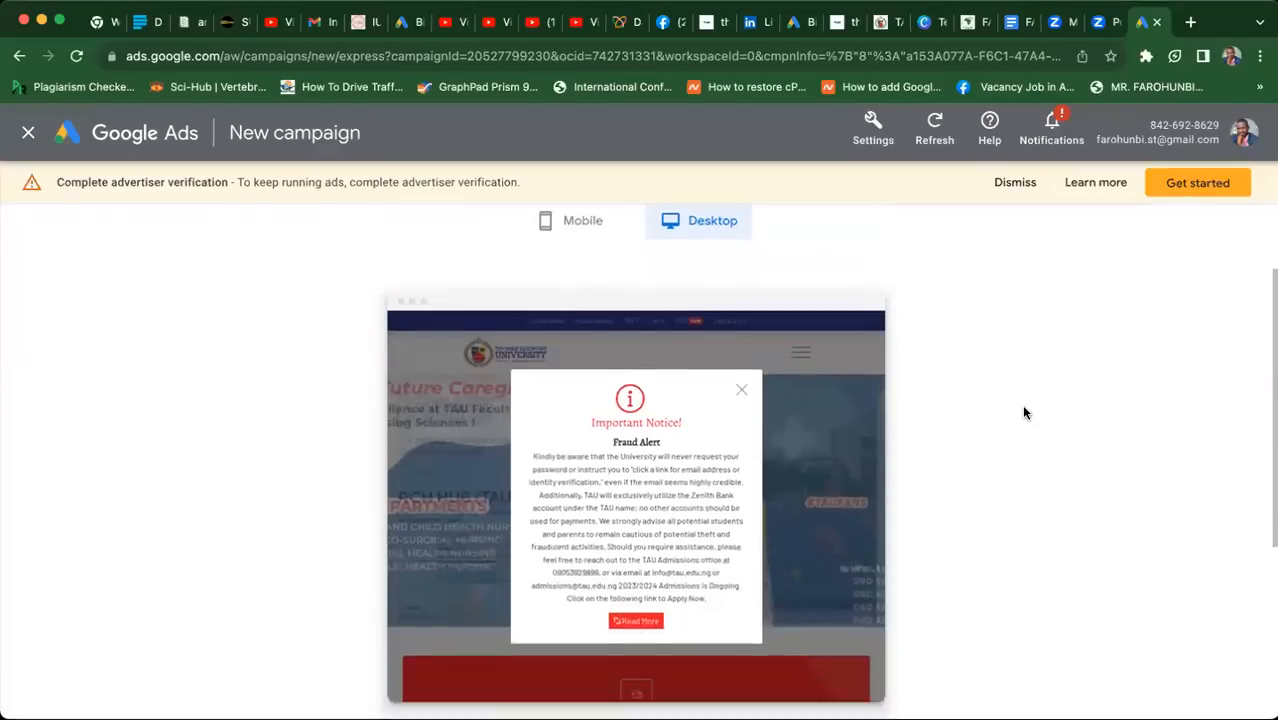
scroll(1023, 412, "up", 5)
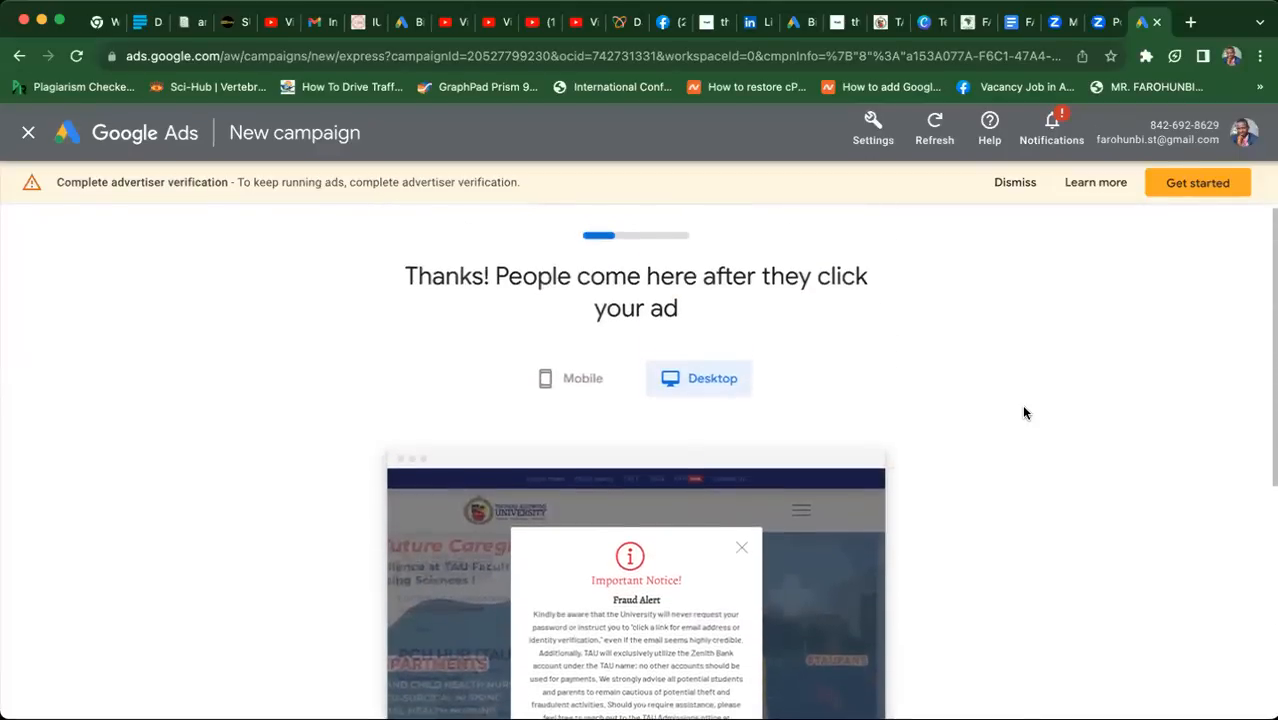
left_click(583, 384)
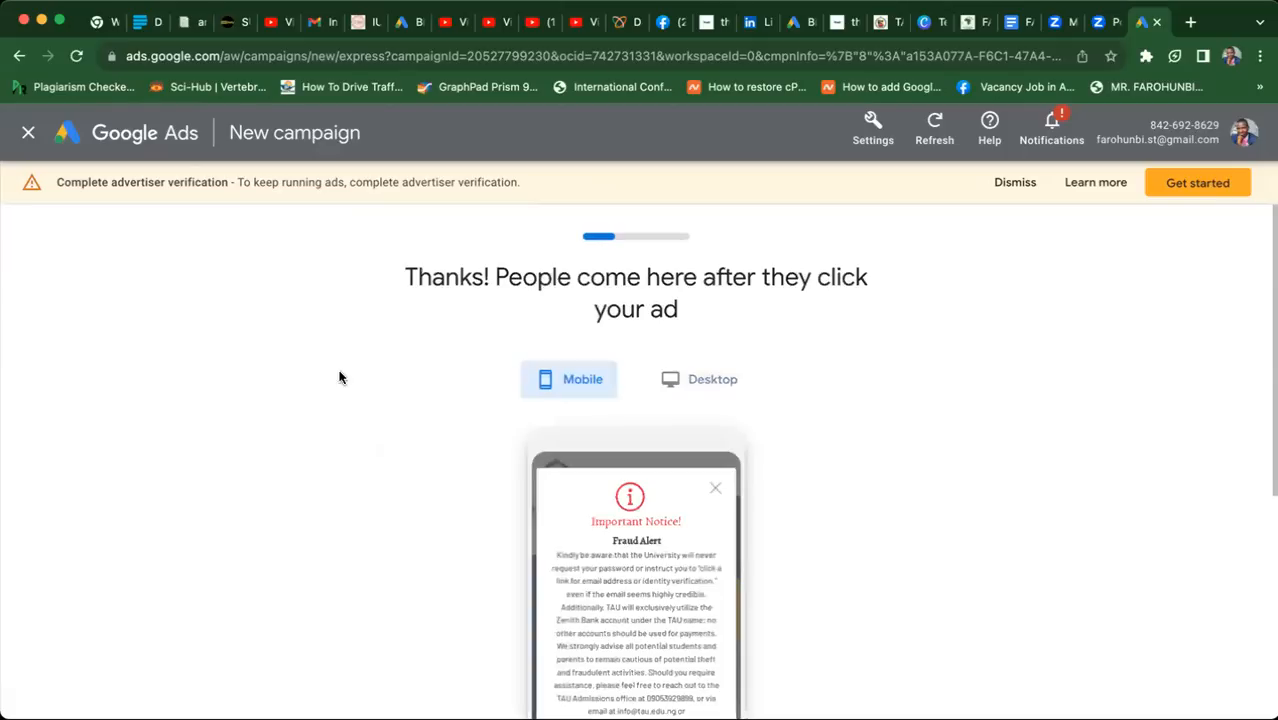
scroll(309, 391, "down", 3)
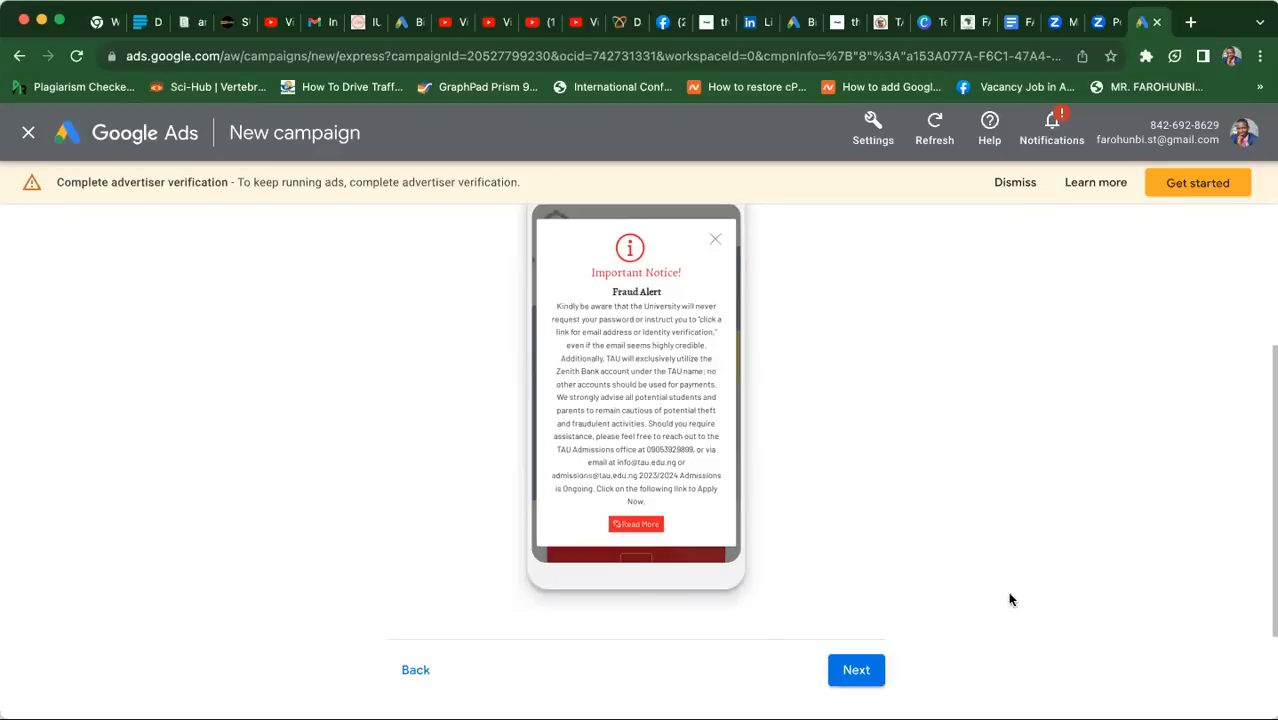
left_click(860, 670)
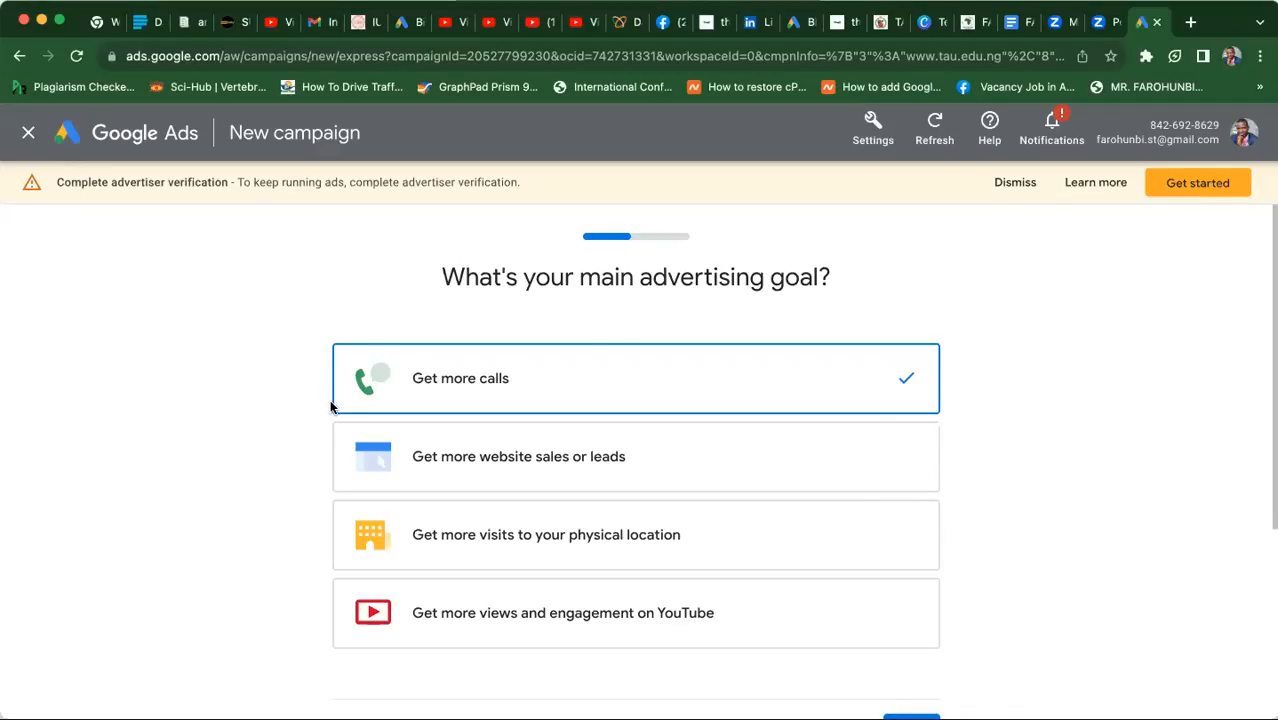
- Switch to YouTube Studio, open the account's own channel and examine the videos and Shorts on its home page
left_click(446, 22)
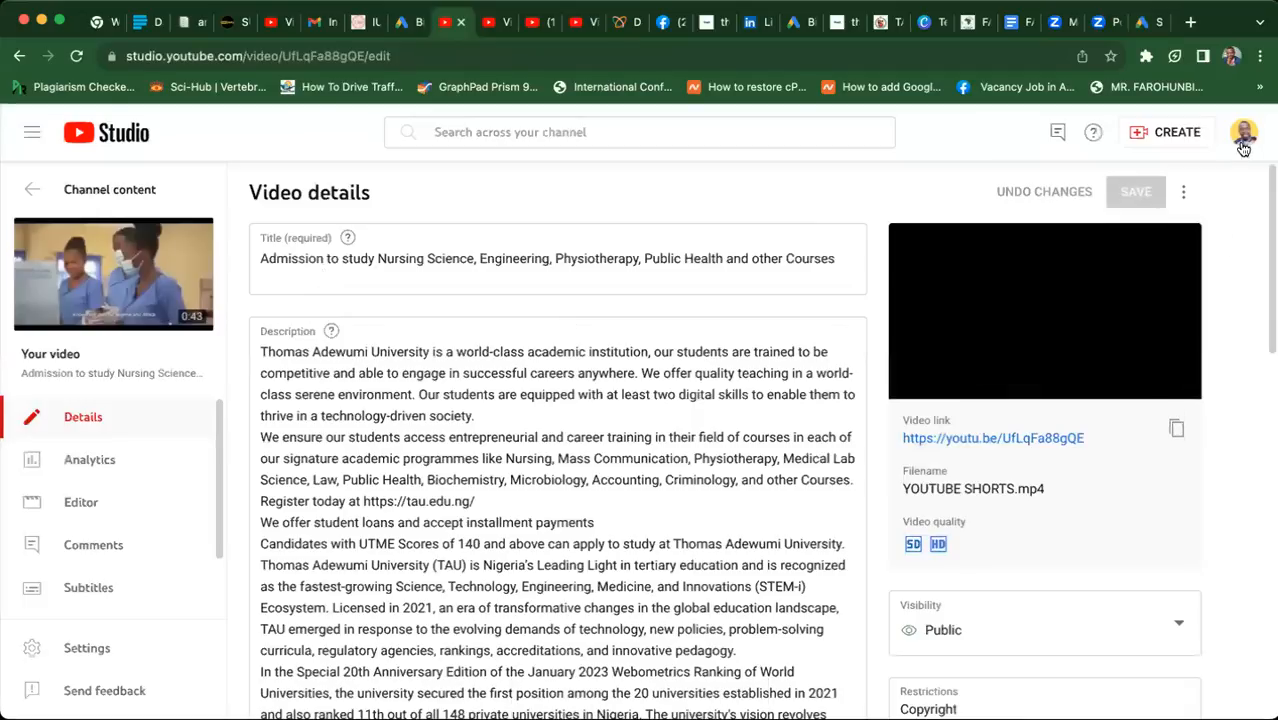
left_click(1243, 136)
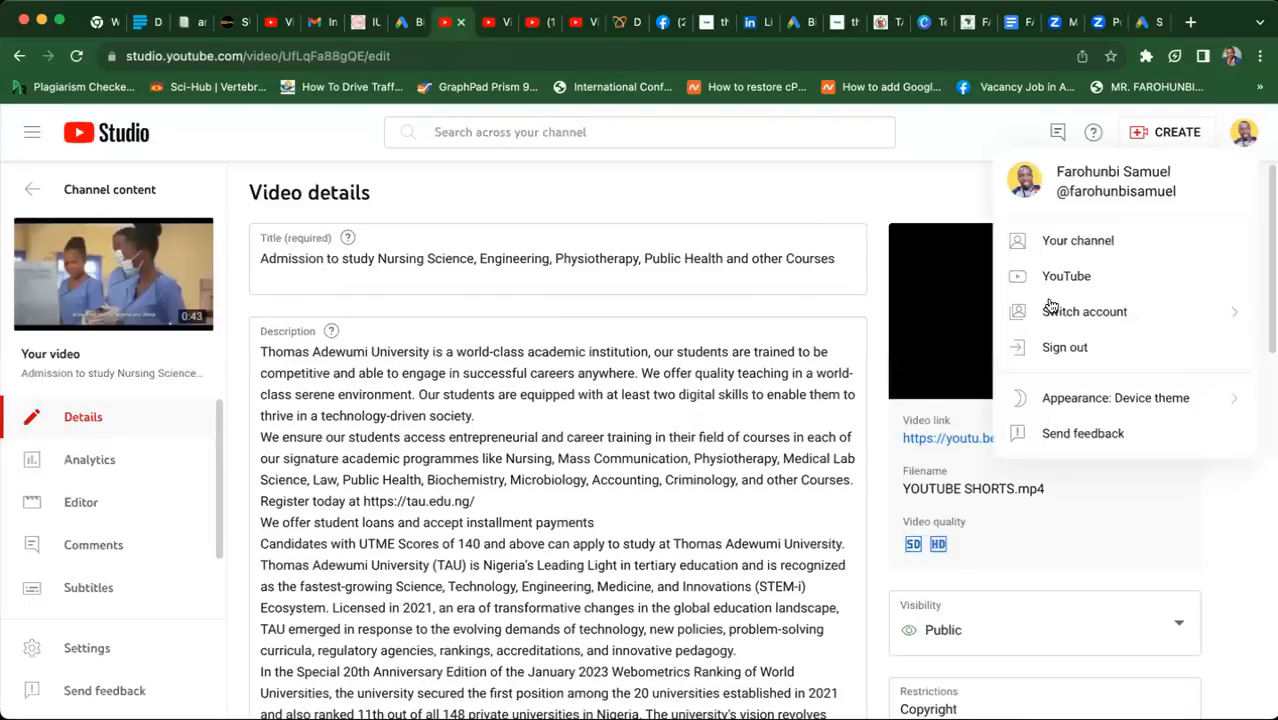
left_click(1048, 248)
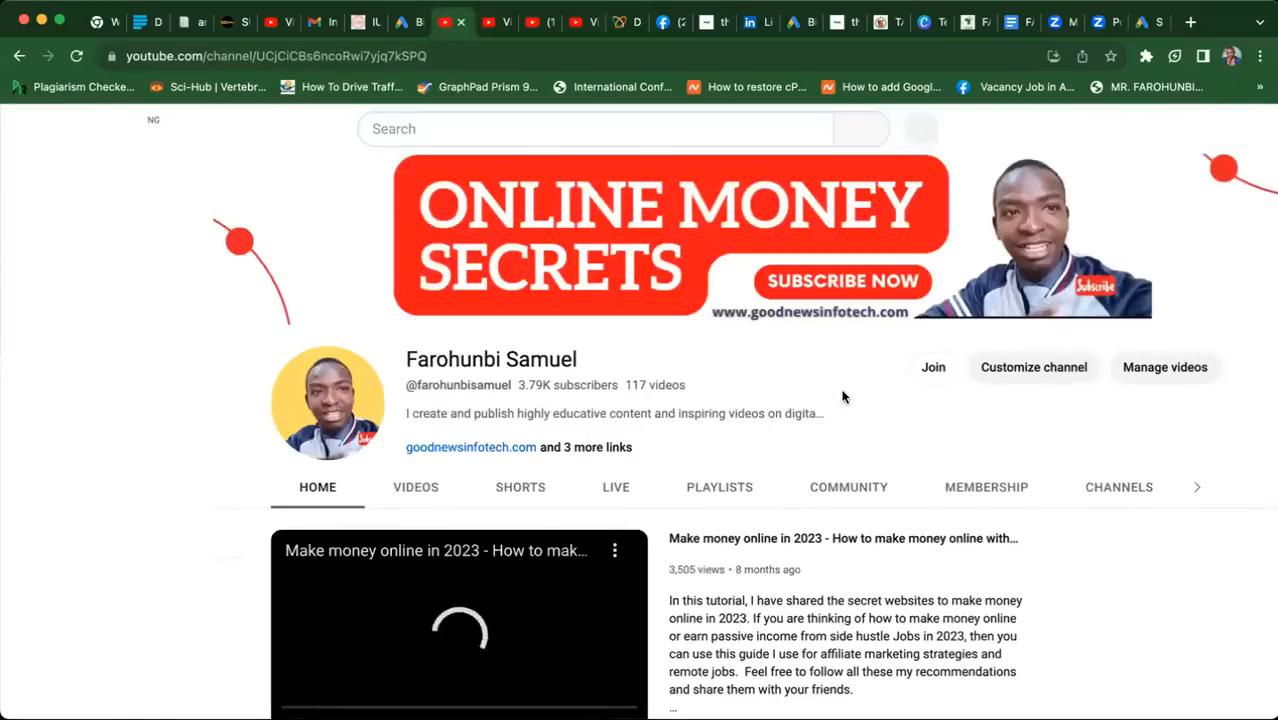
scroll(842, 397, "down", 3)
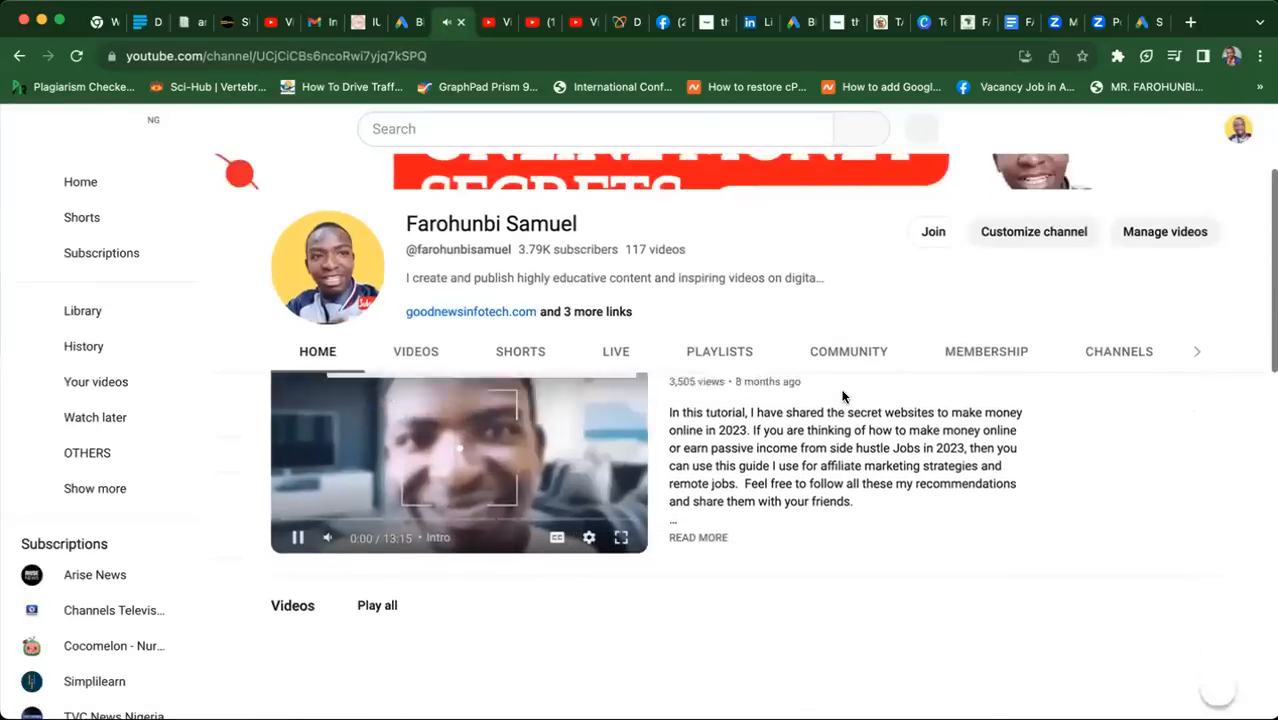
scroll(842, 397, "down", 5)
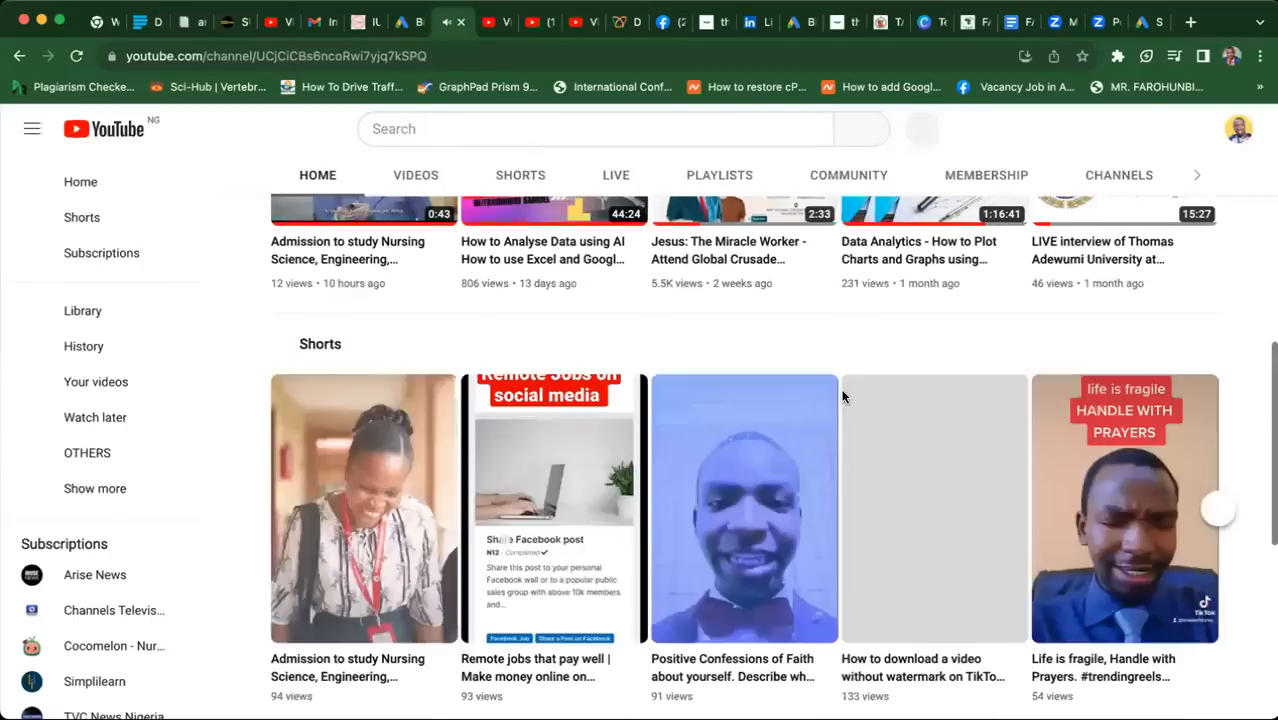
scroll(842, 397, "up", 3)
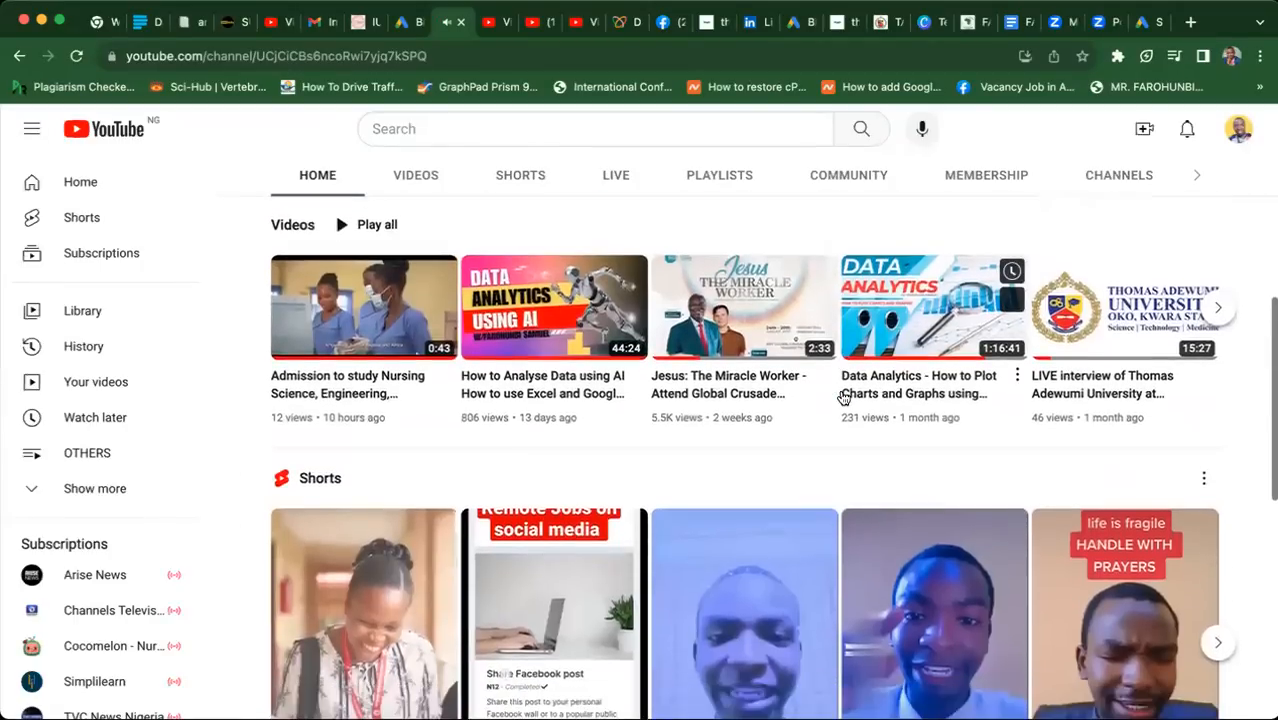
scroll(842, 397, "down", 5)
scroll(842, 397, "up", 2)
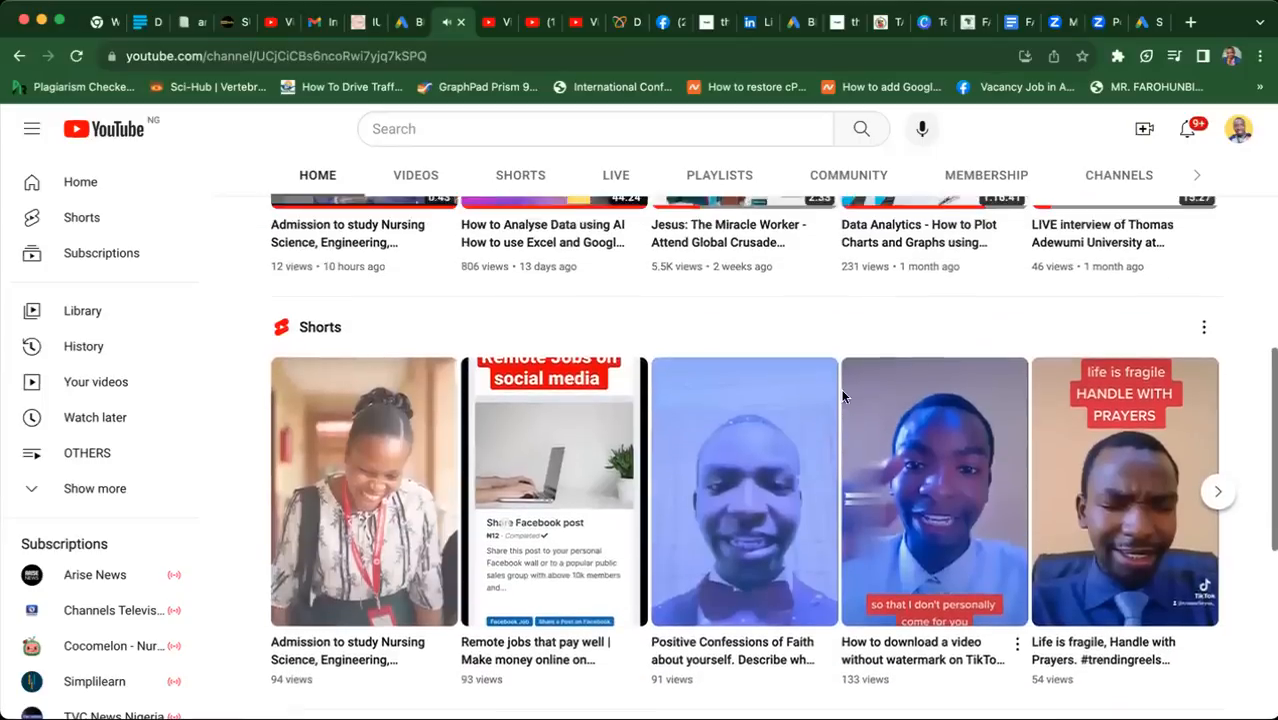
scroll(842, 397, "up", 5)
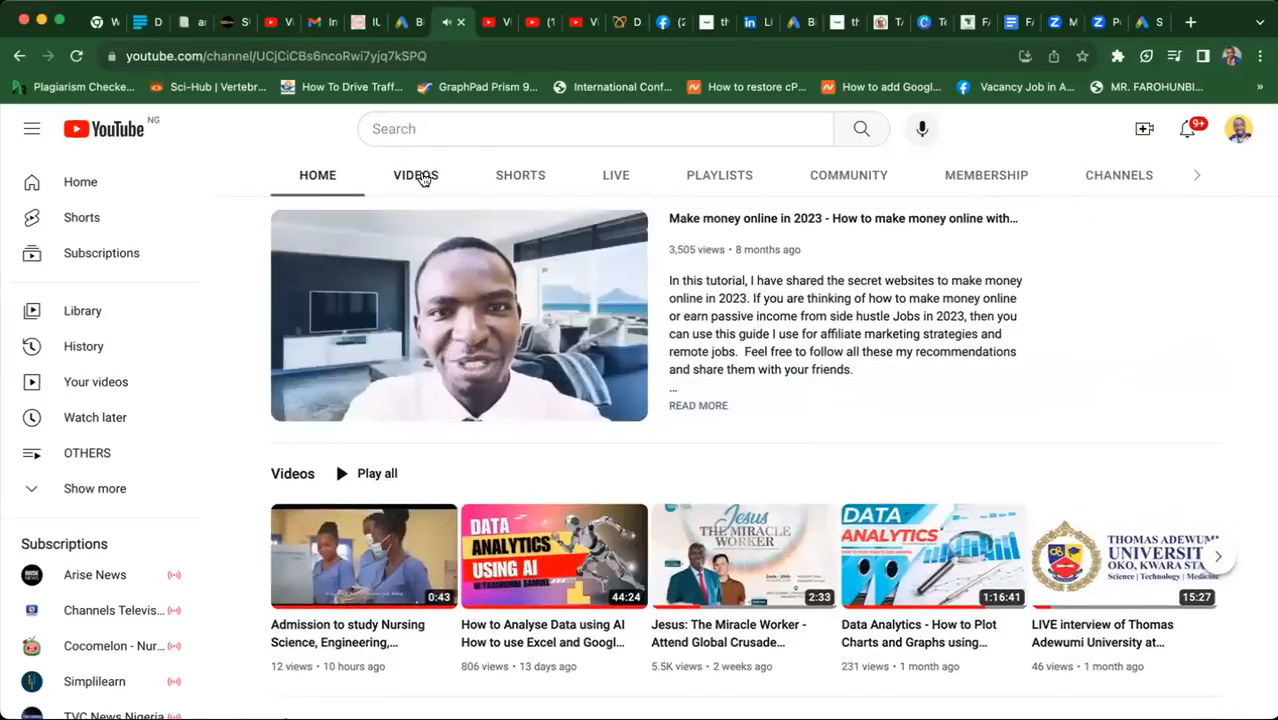
- Examine the channel's complete list of uploaded videos on YouTube
left_click(416, 176)
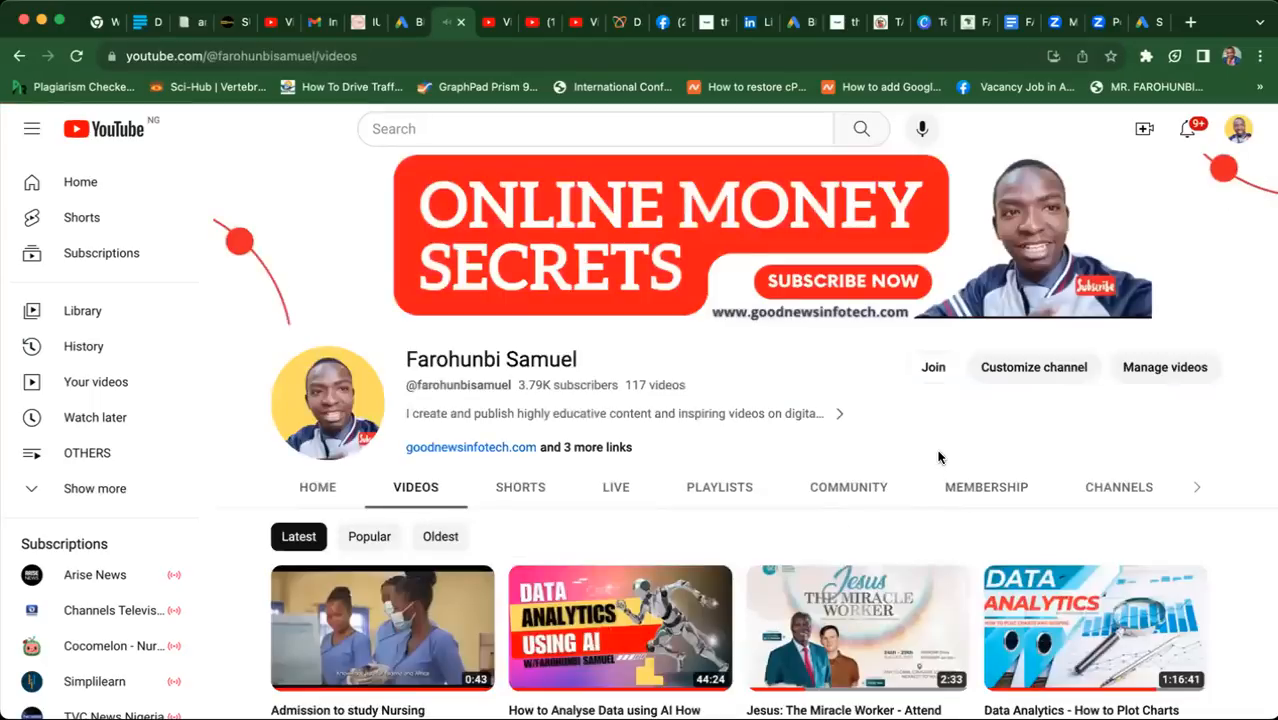
scroll(938, 457, "down", 3)
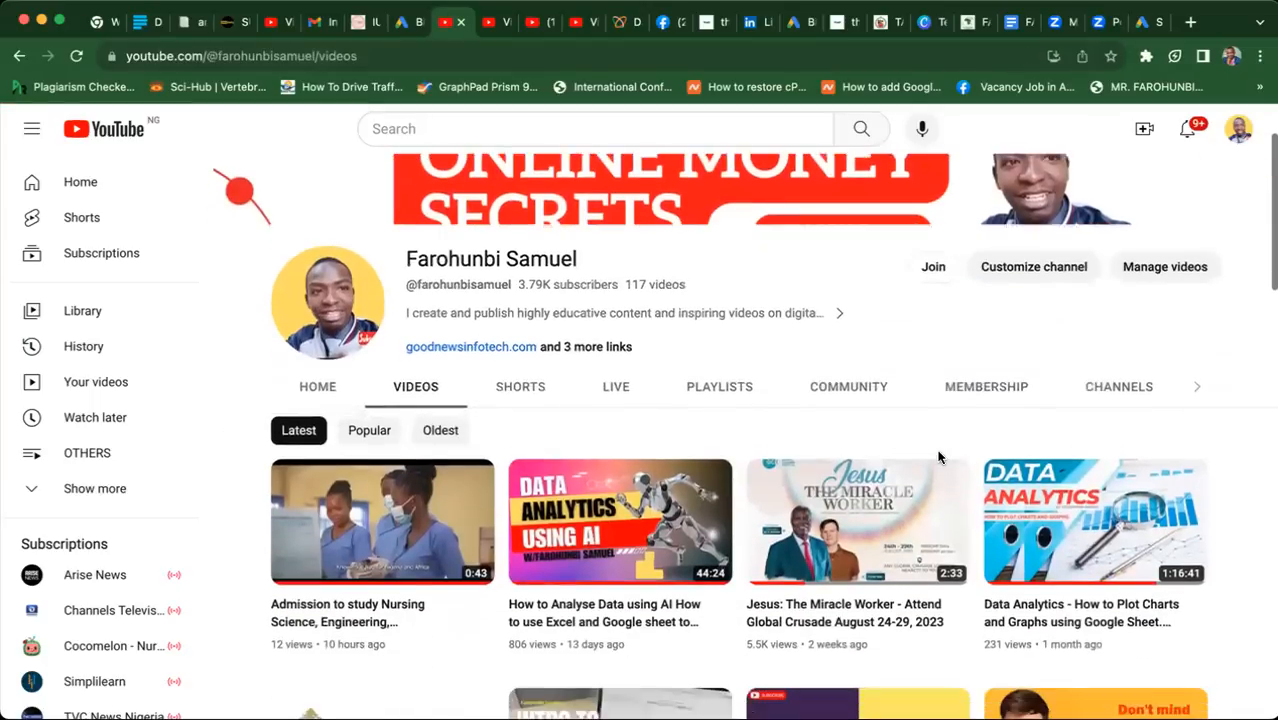
scroll(938, 457, "down", 2)
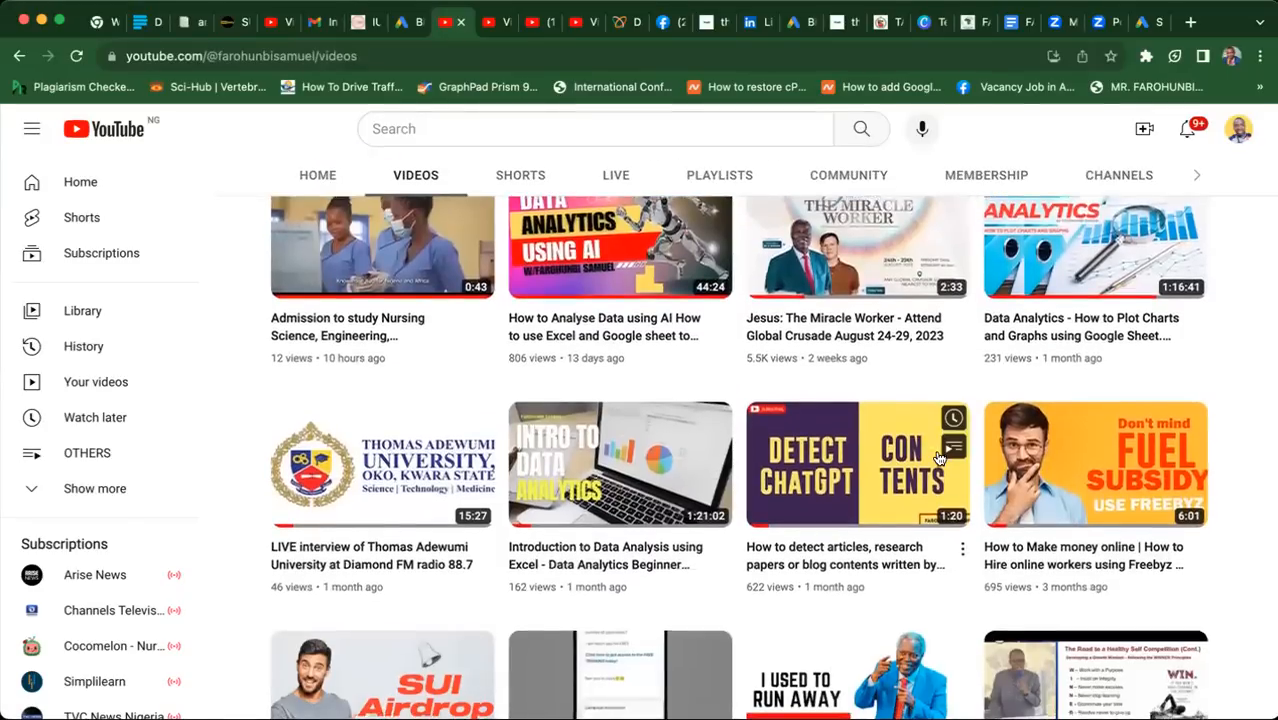
scroll(938, 457, "down", 1)
scroll(938, 457, "down", 3)
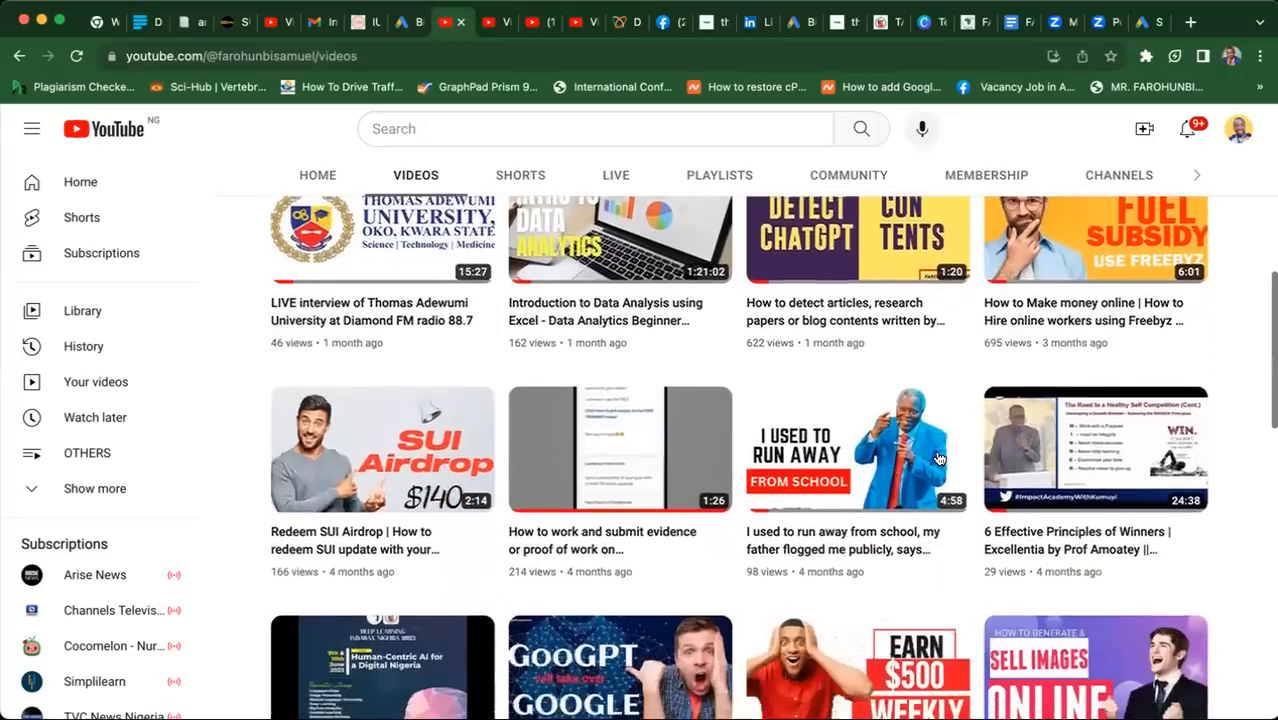
scroll(938, 457, "down", 8)
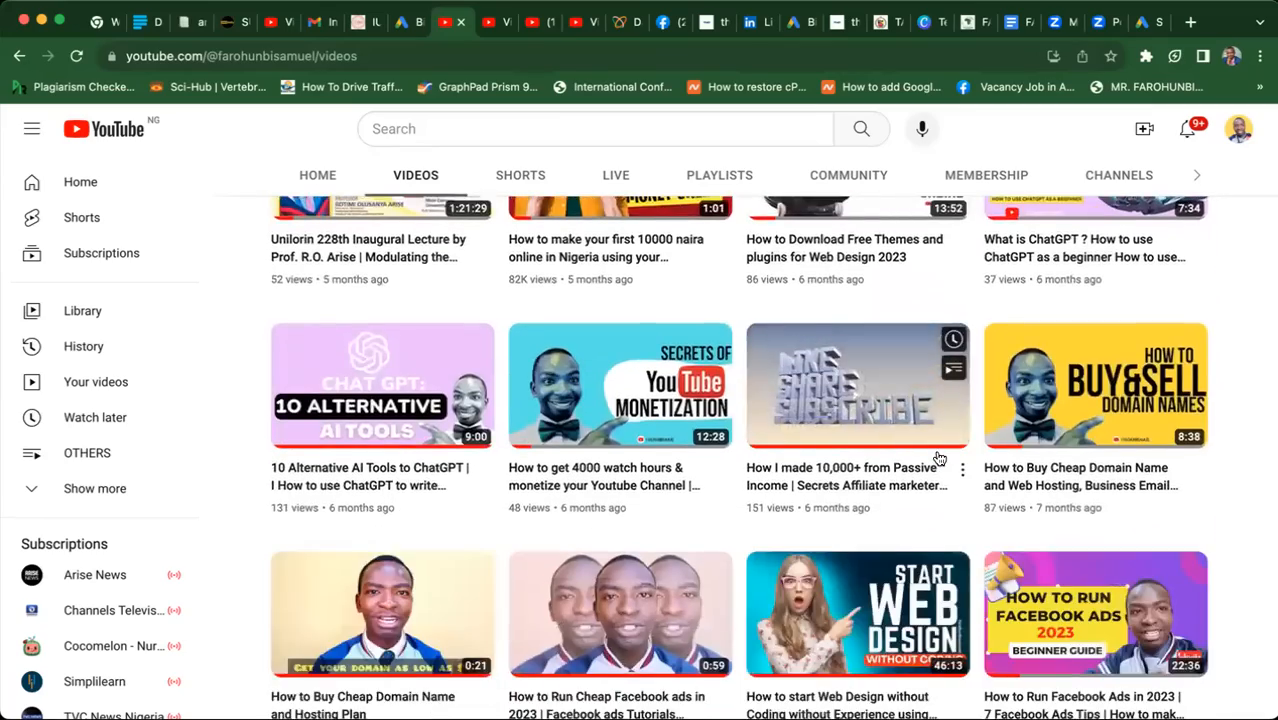
scroll(938, 457, "up", 2)
scroll(938, 458, "up", 7)
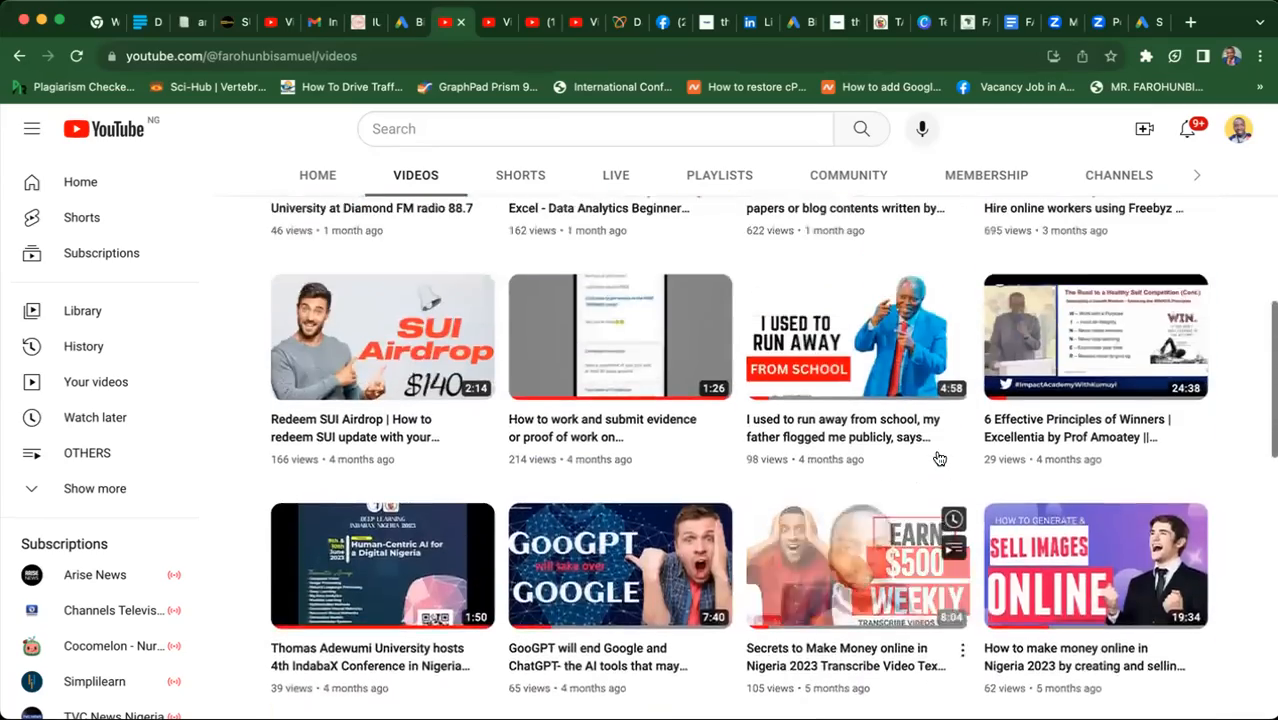
scroll(938, 458, "up", 6)
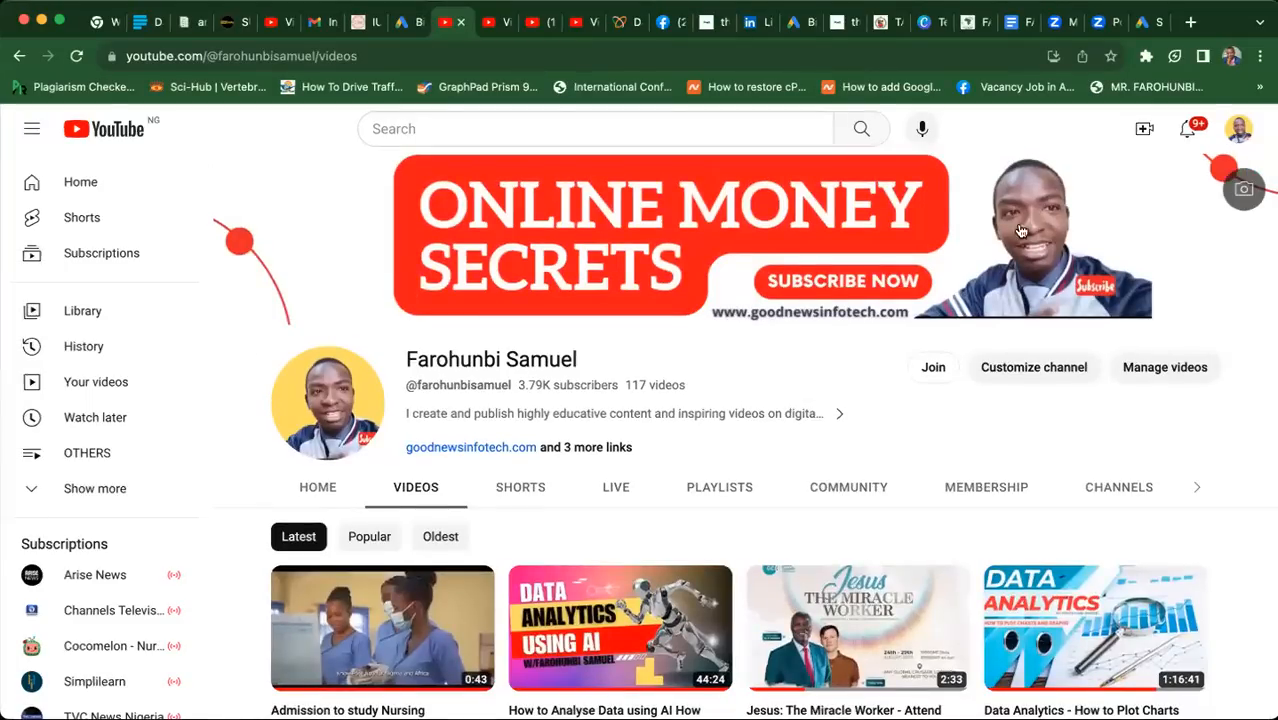
- Return to the new Google Ads campaign and choose "Get more views and engagement on YouTube" as the main advertising goal
left_click(1144, 24)
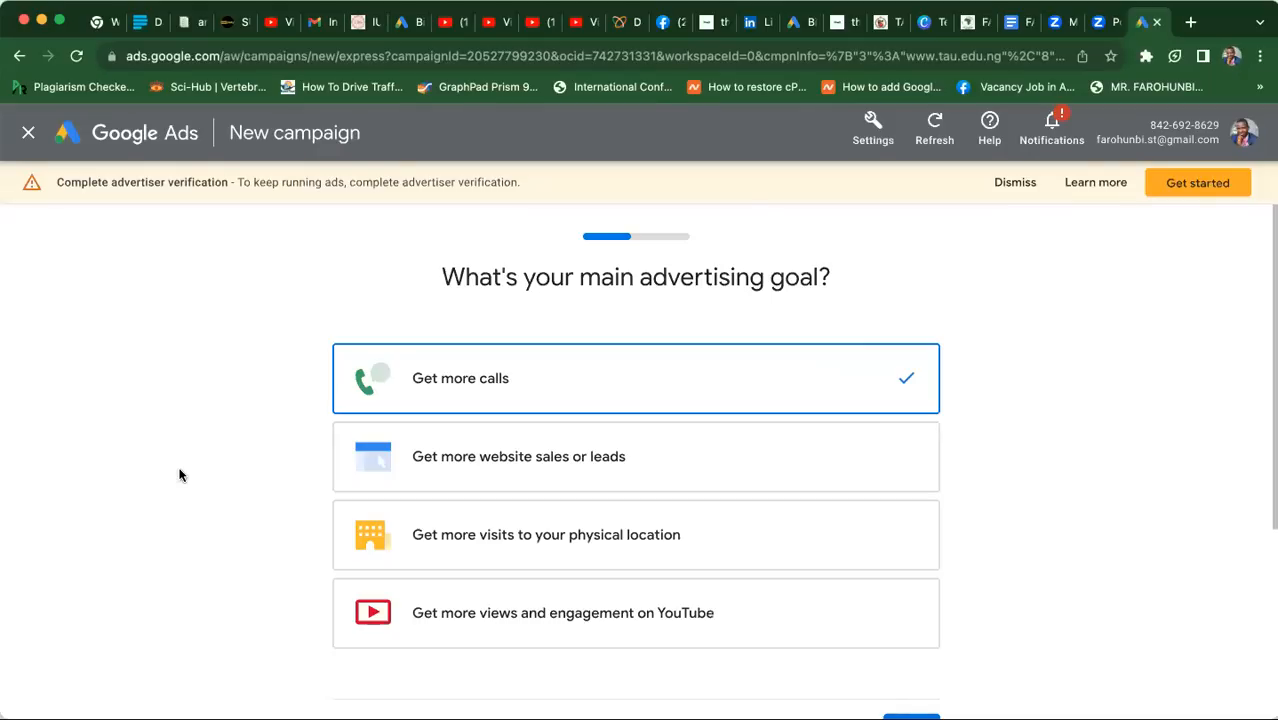
scroll(179, 474, "down", 3)
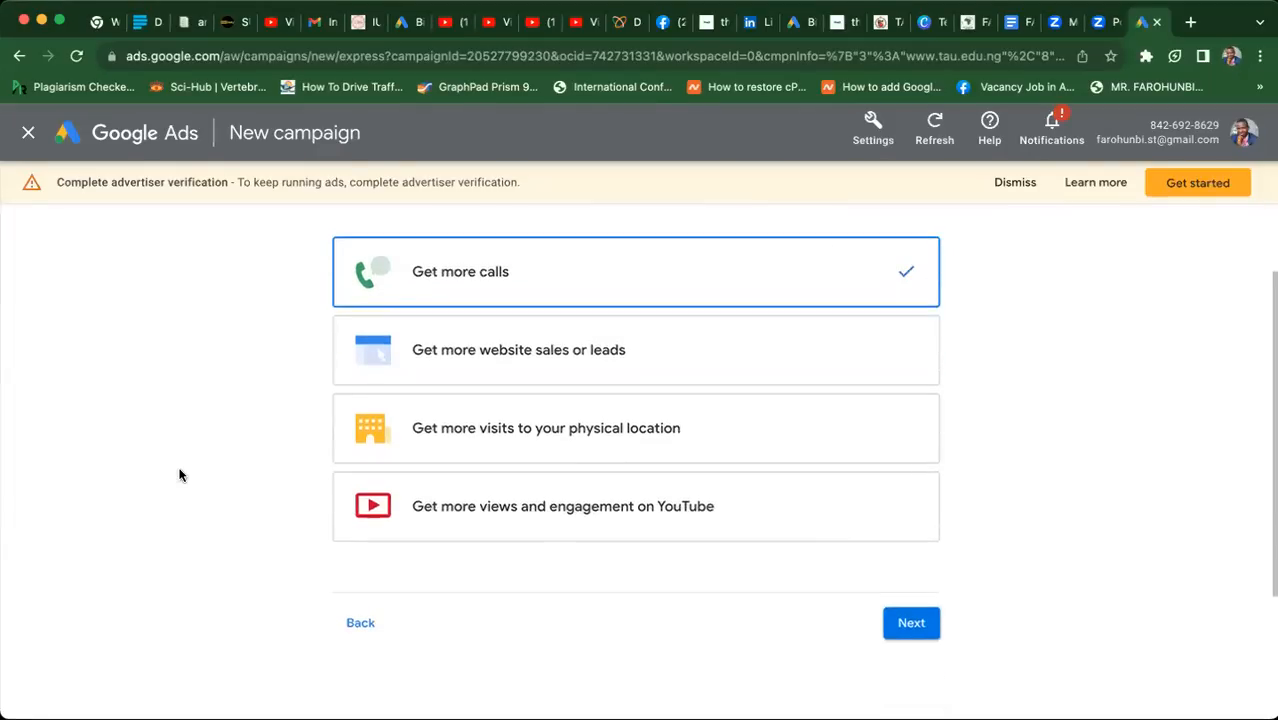
left_click(406, 519)
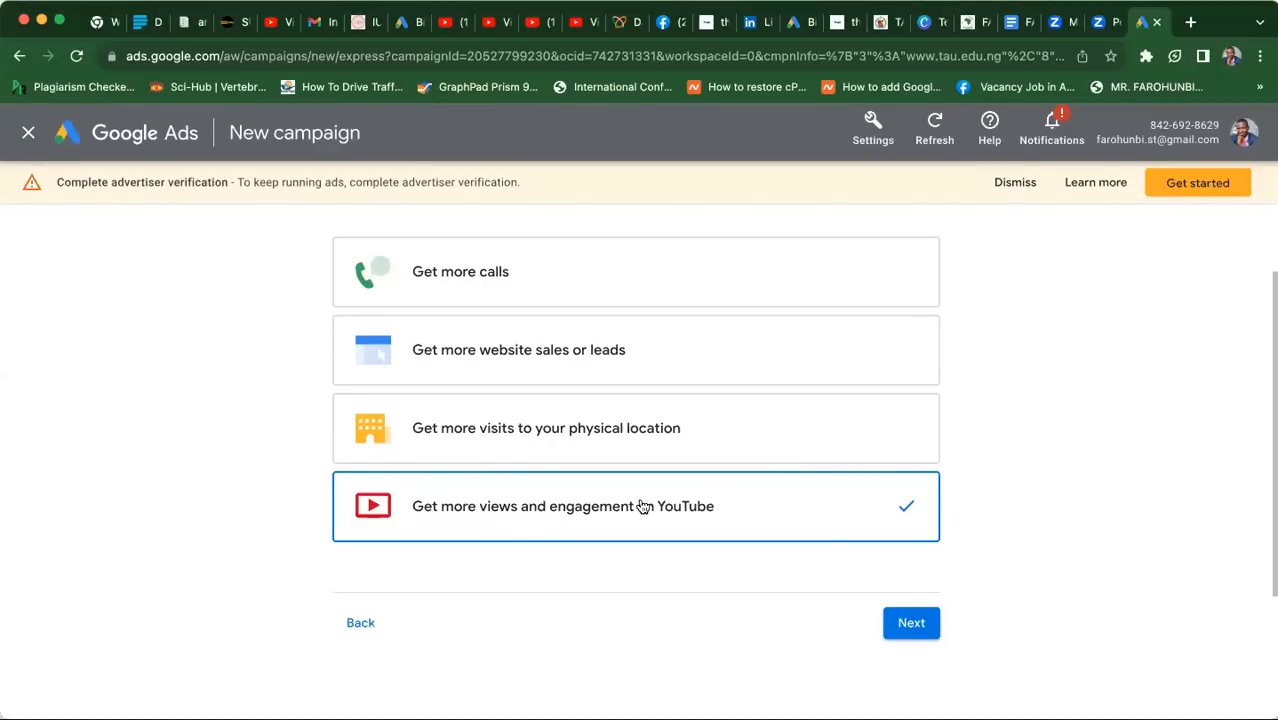
left_click(906, 628)
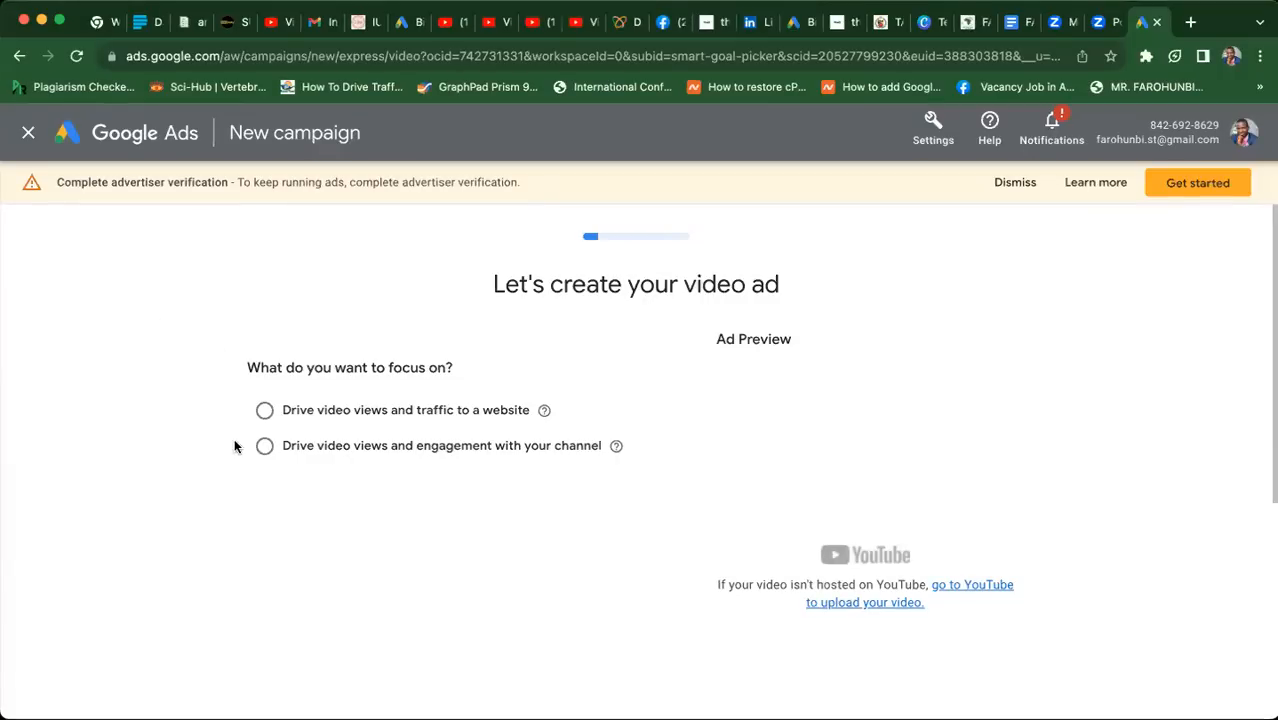
left_click(265, 417)
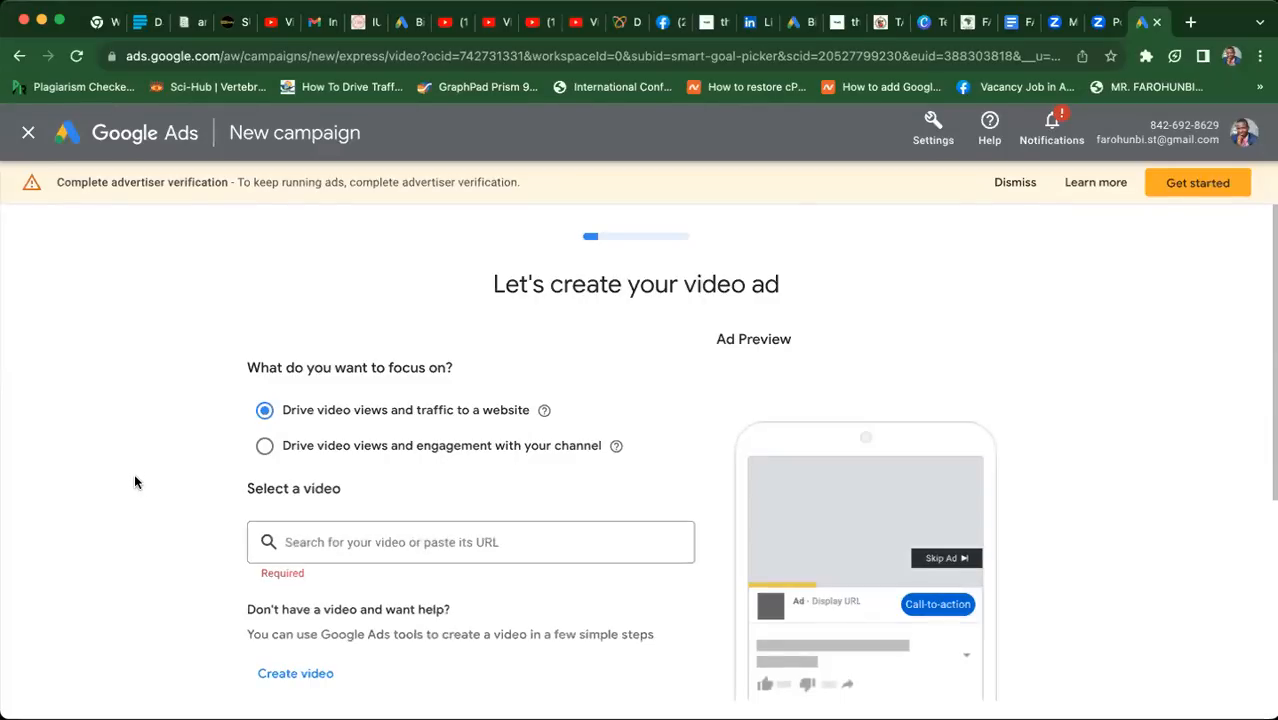
scroll(134, 482, "down", 2)
left_click(400, 431)
type("https://youtu.be/UfLsFa88gQE")
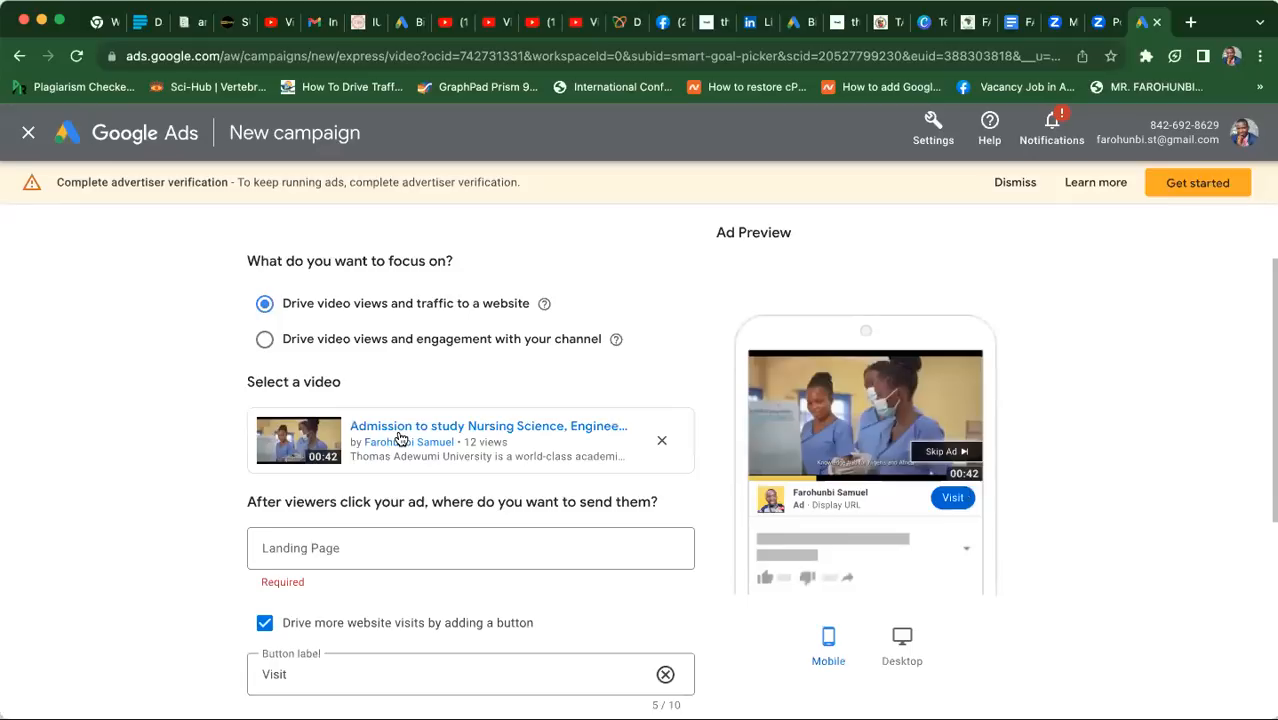
left_click(322, 547)
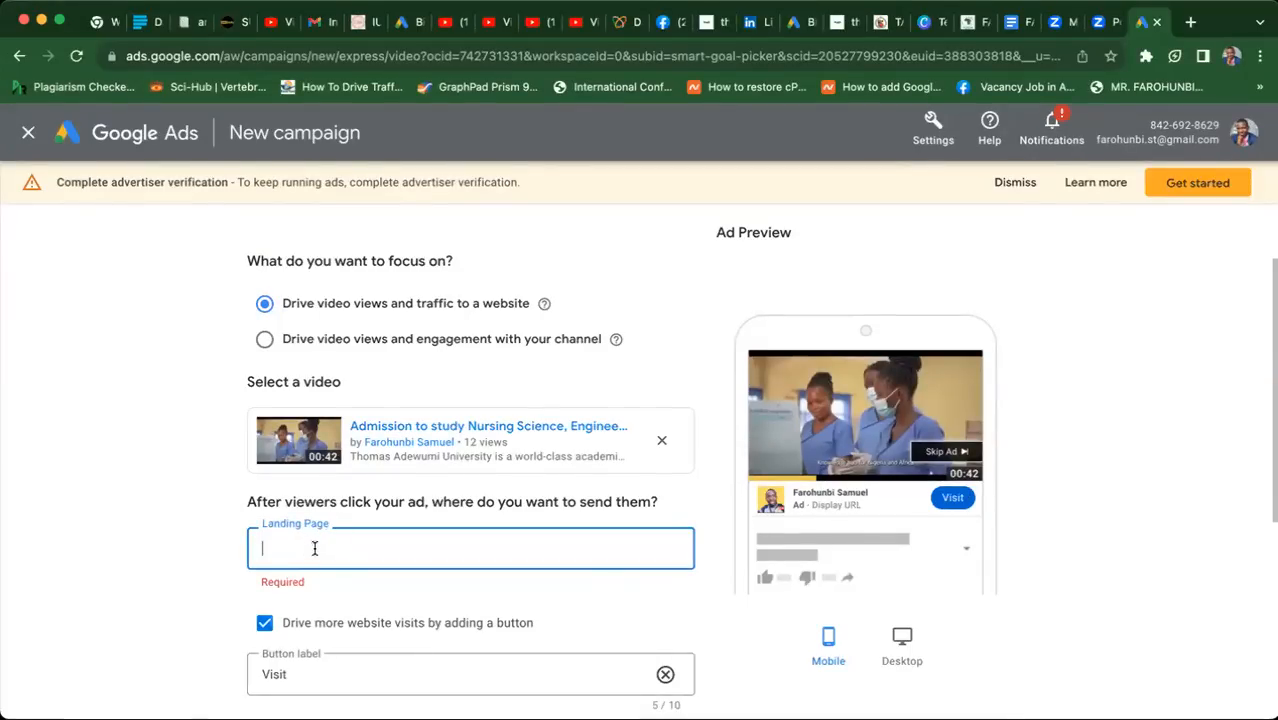
type("www.tau.")
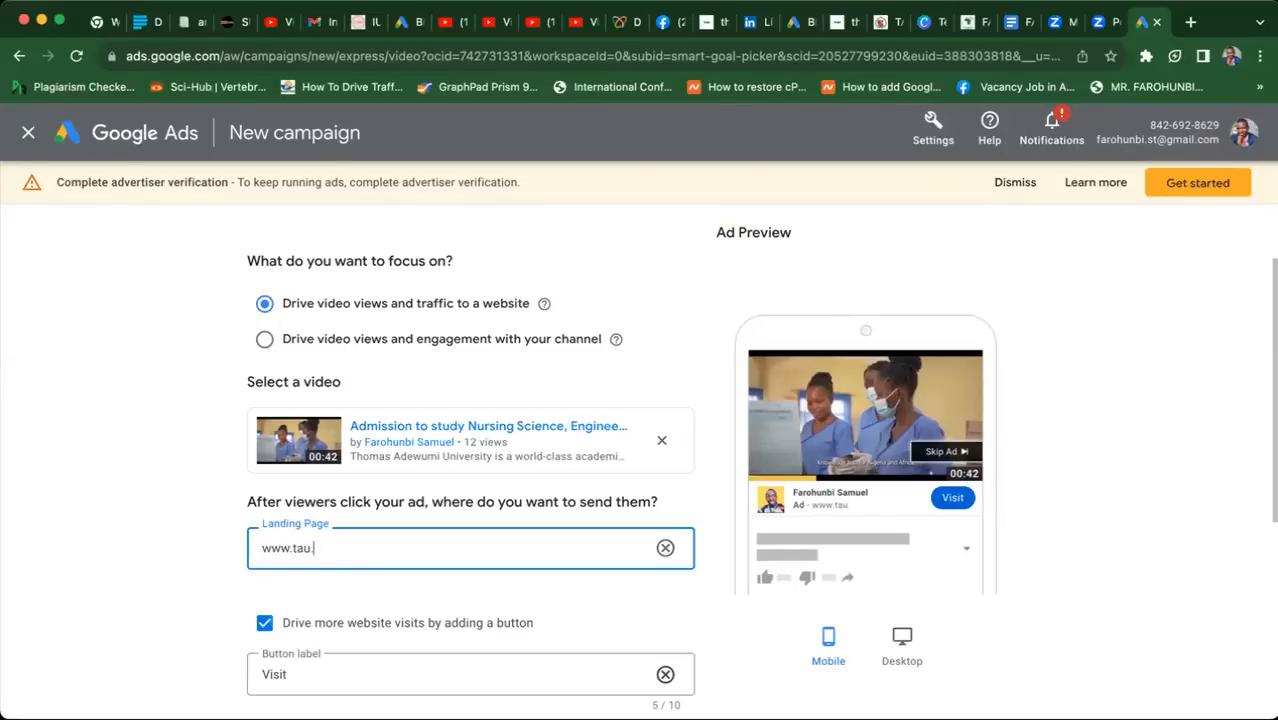
type("edu.ng")
left_click(127, 610)
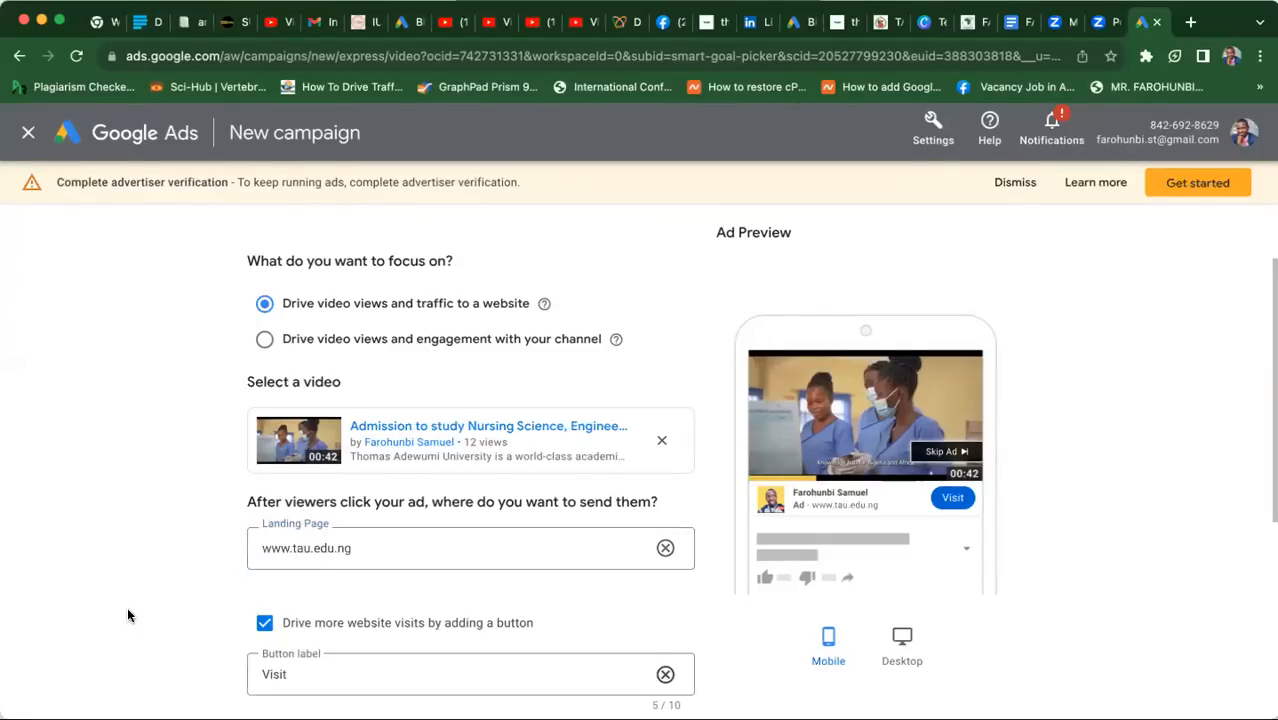
- Change the website button's label to the suggested text "Start now"
scroll(128, 612, "down", 2)
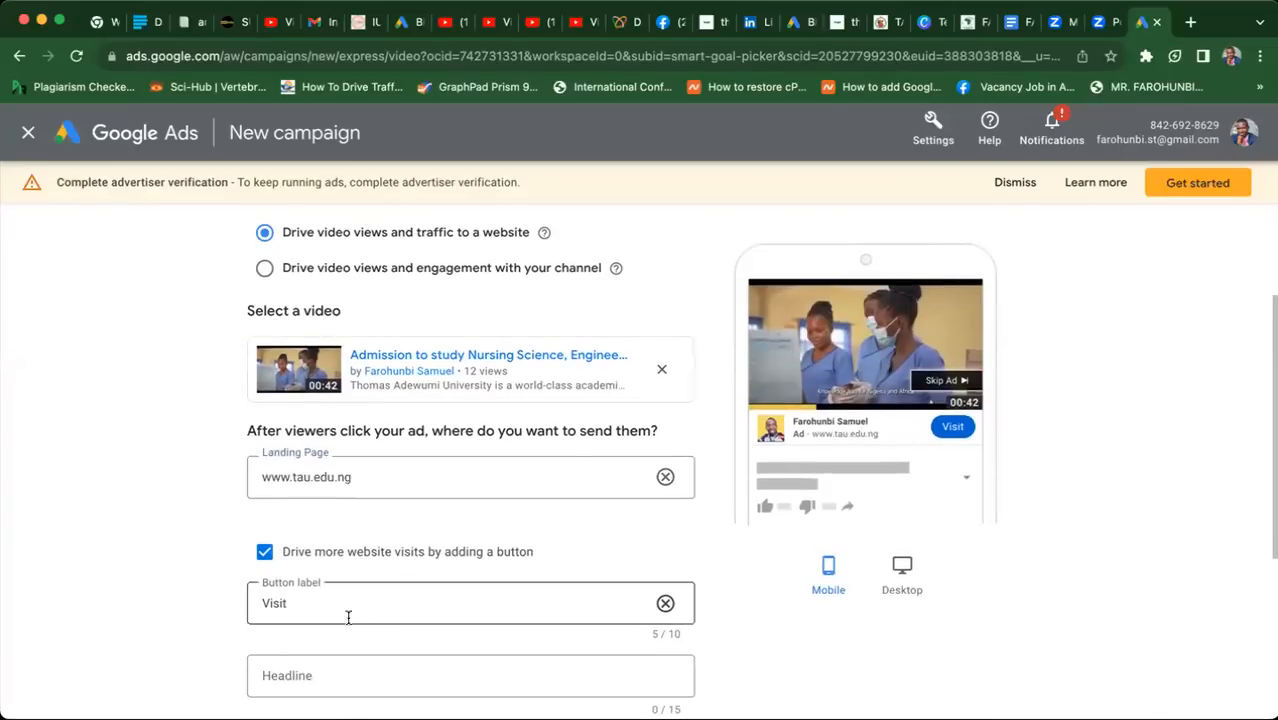
left_click_drag(316, 601, 253, 609)
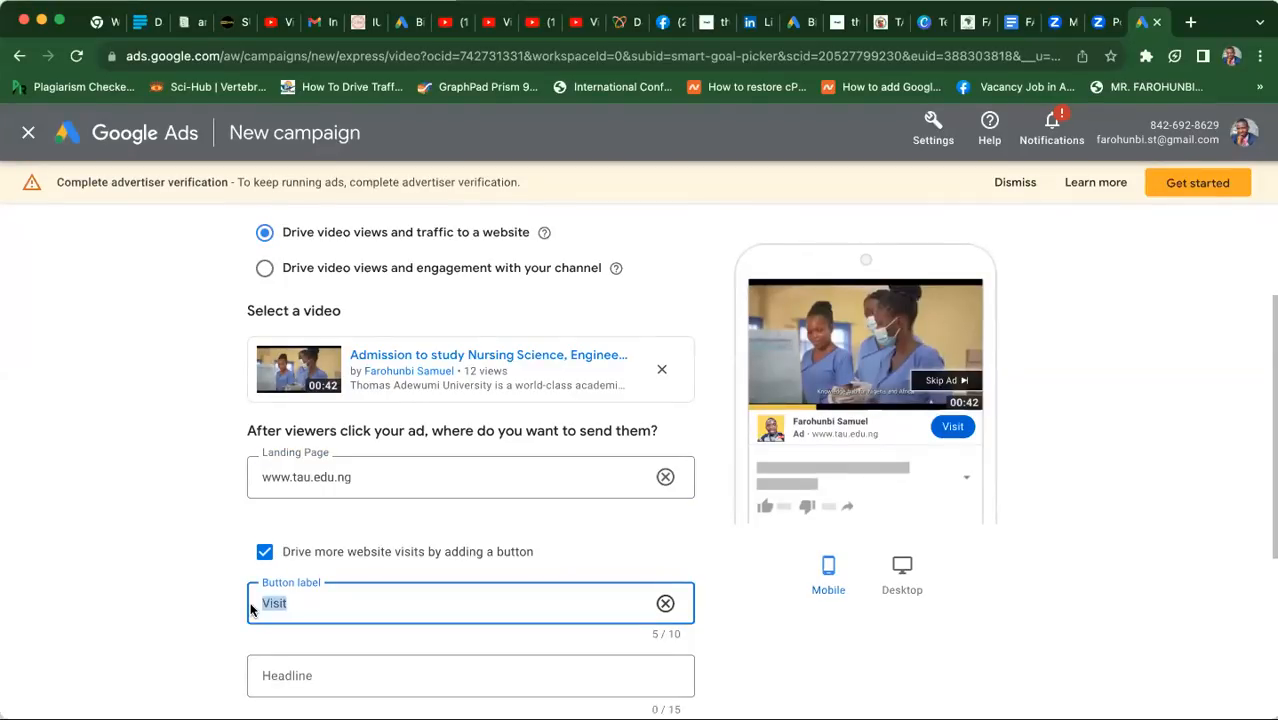
type("A")
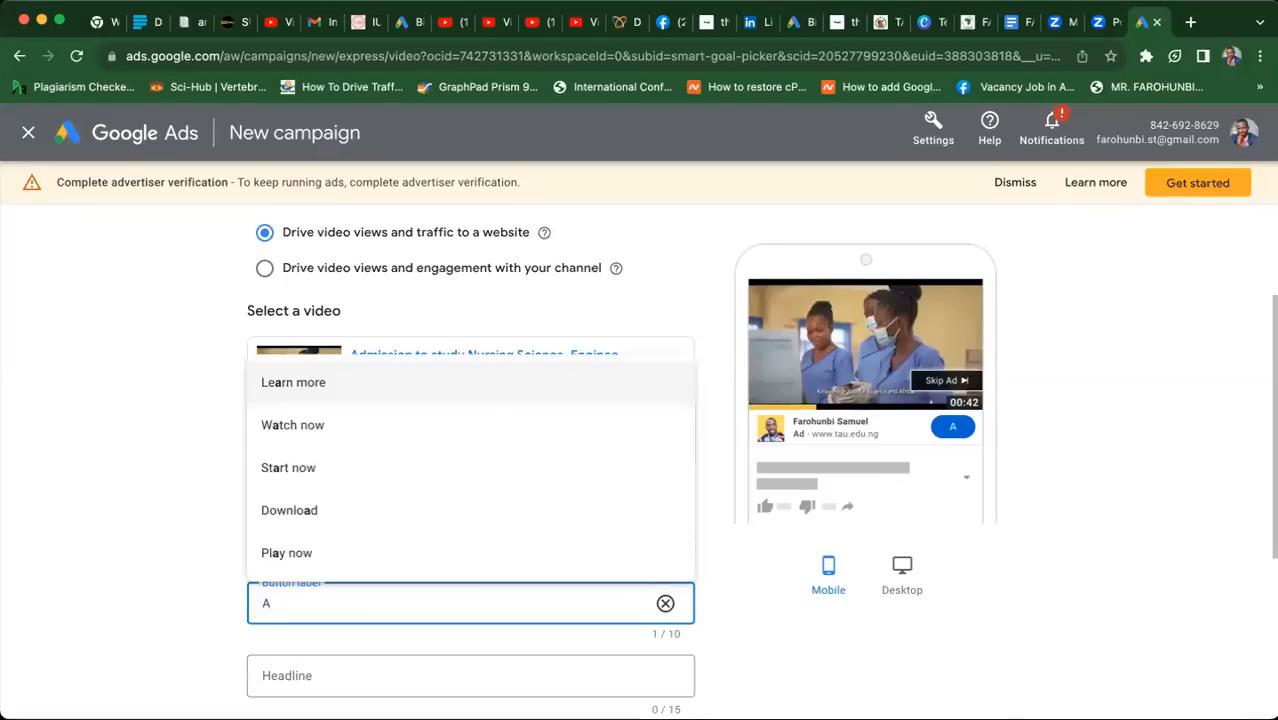
type("p")
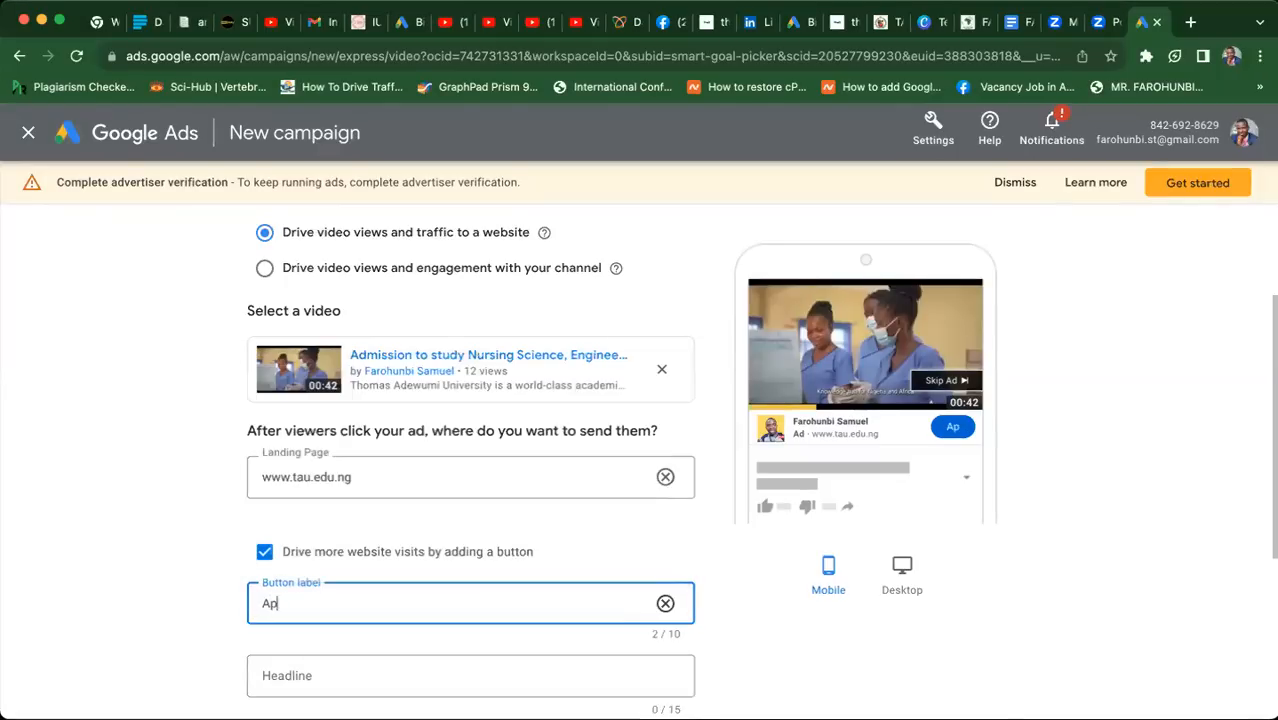
key("BackSpace")
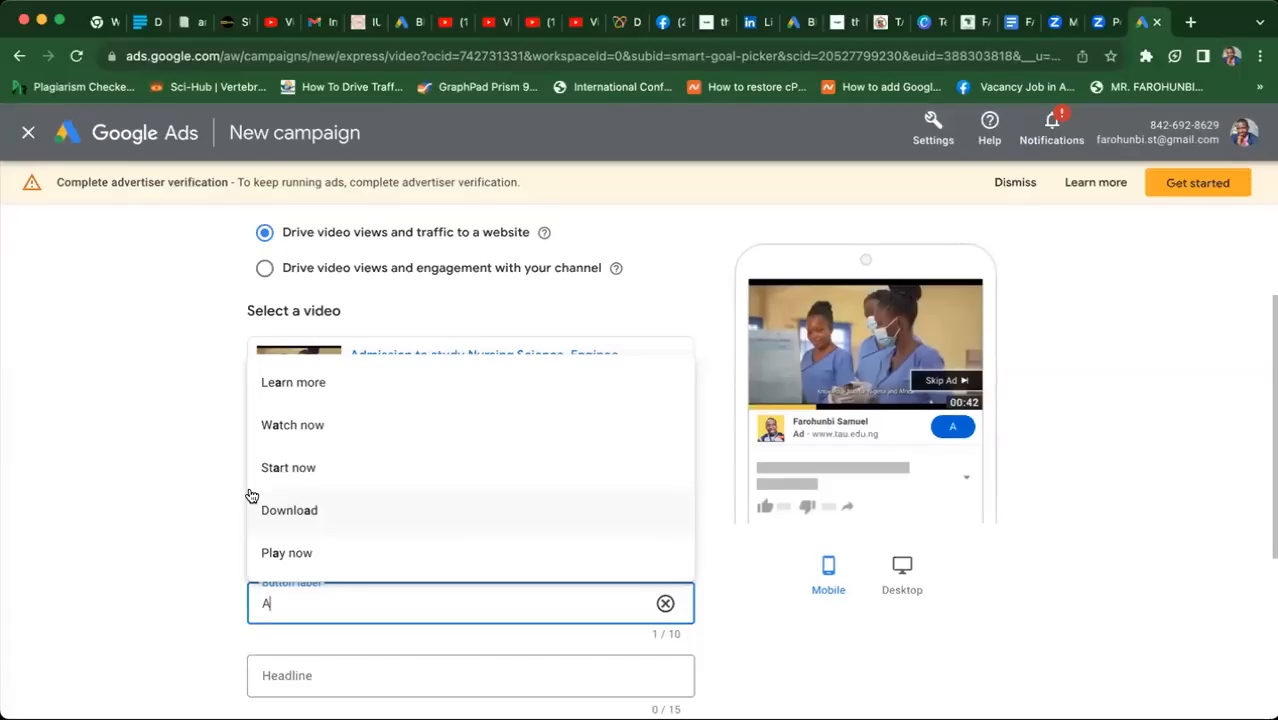
left_click(305, 471)
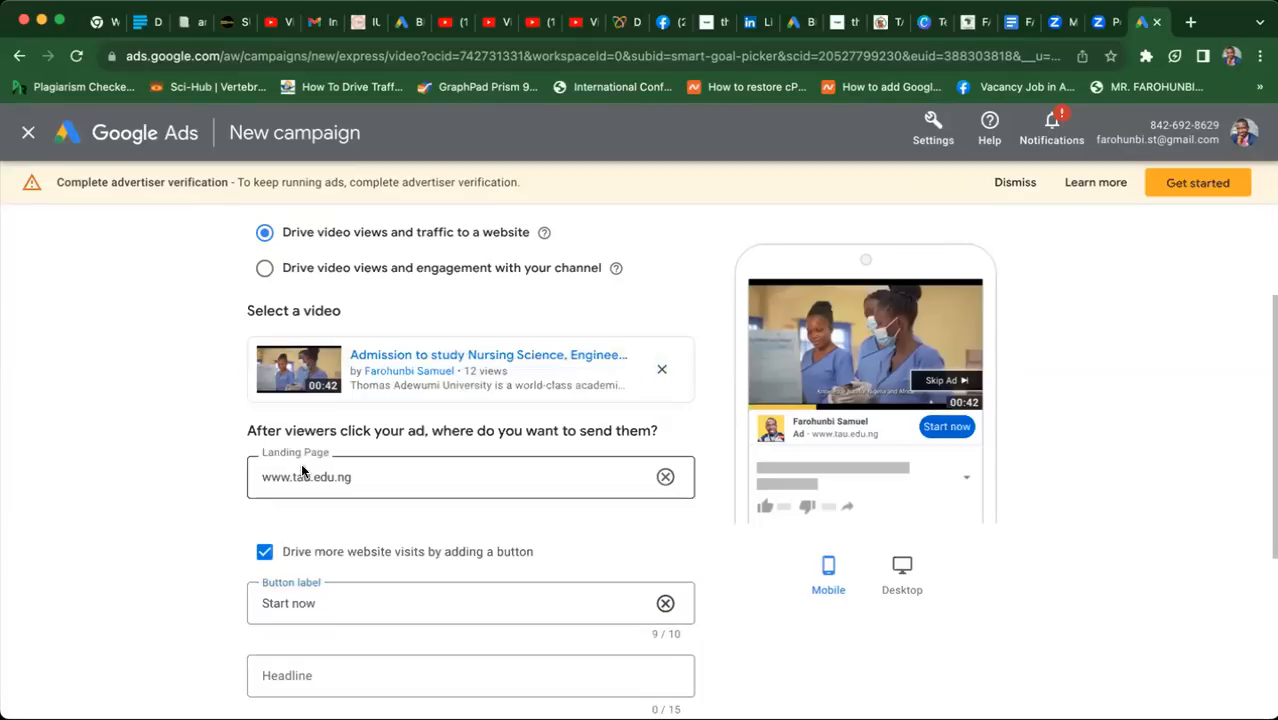
- Try to copy the admission Short's title from YouTube into the ad's headline
scroll(149, 560, "down", 3)
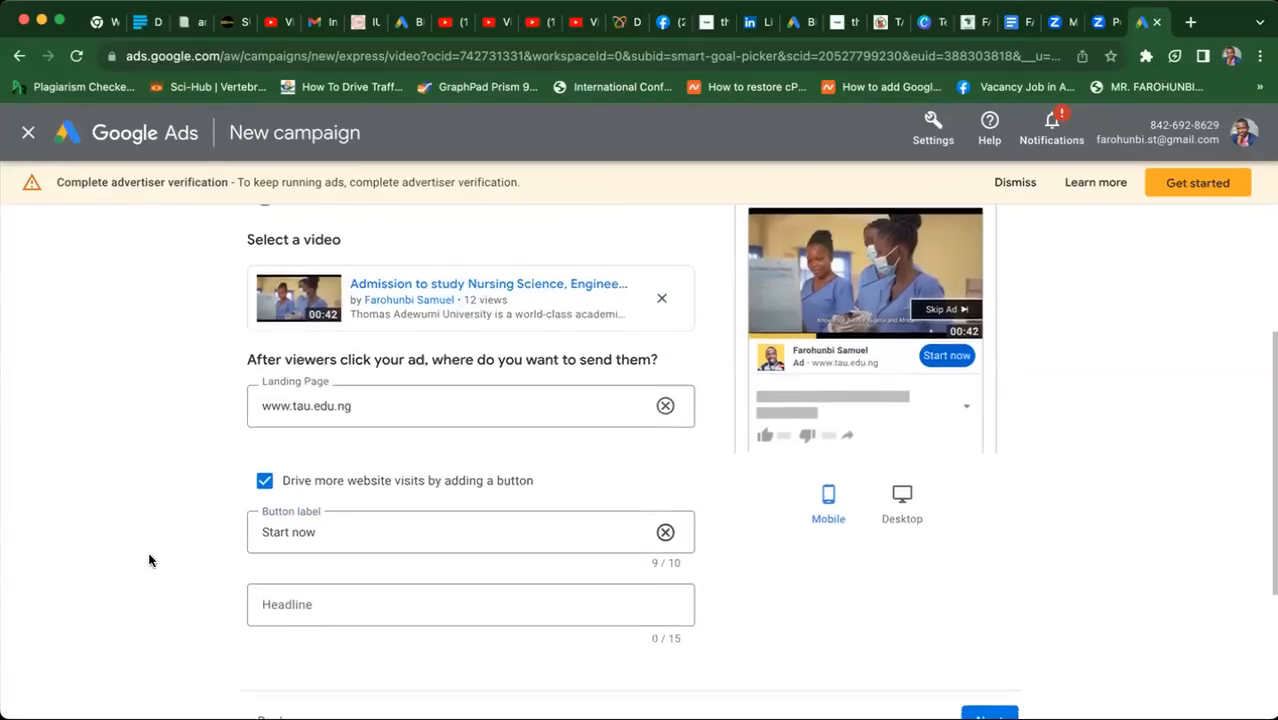
left_click(293, 511)
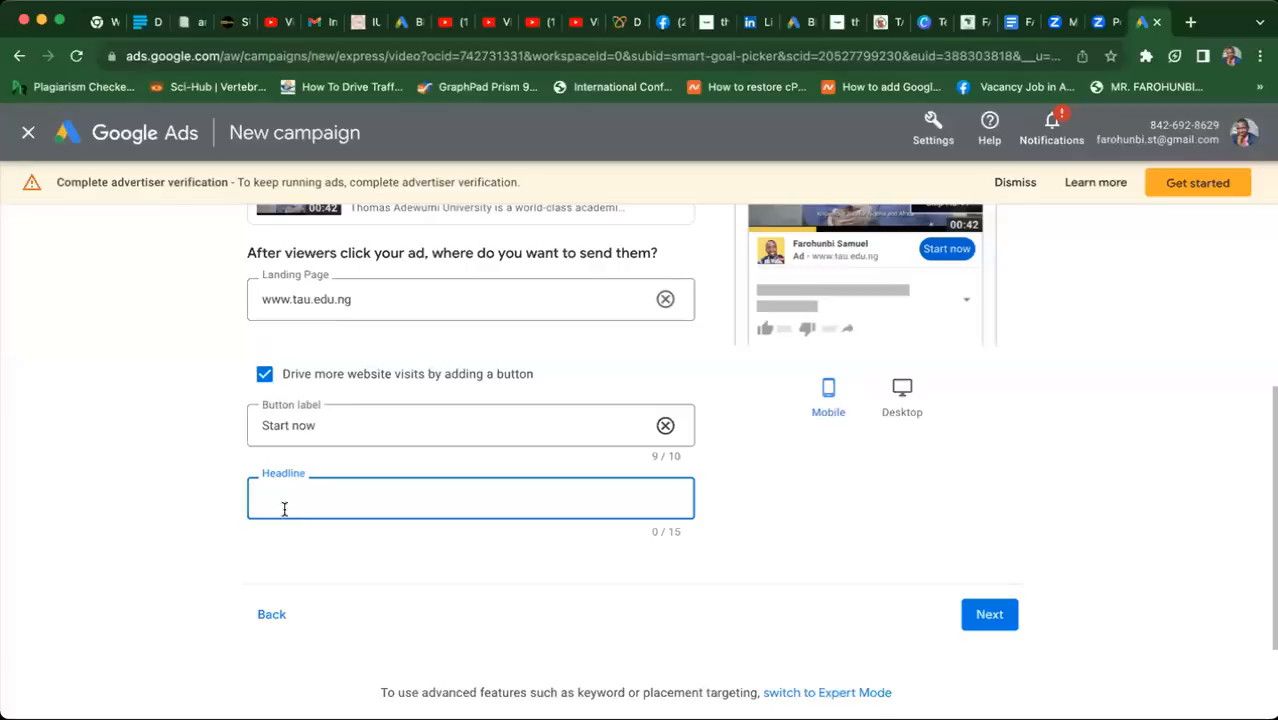
left_click(451, 33)
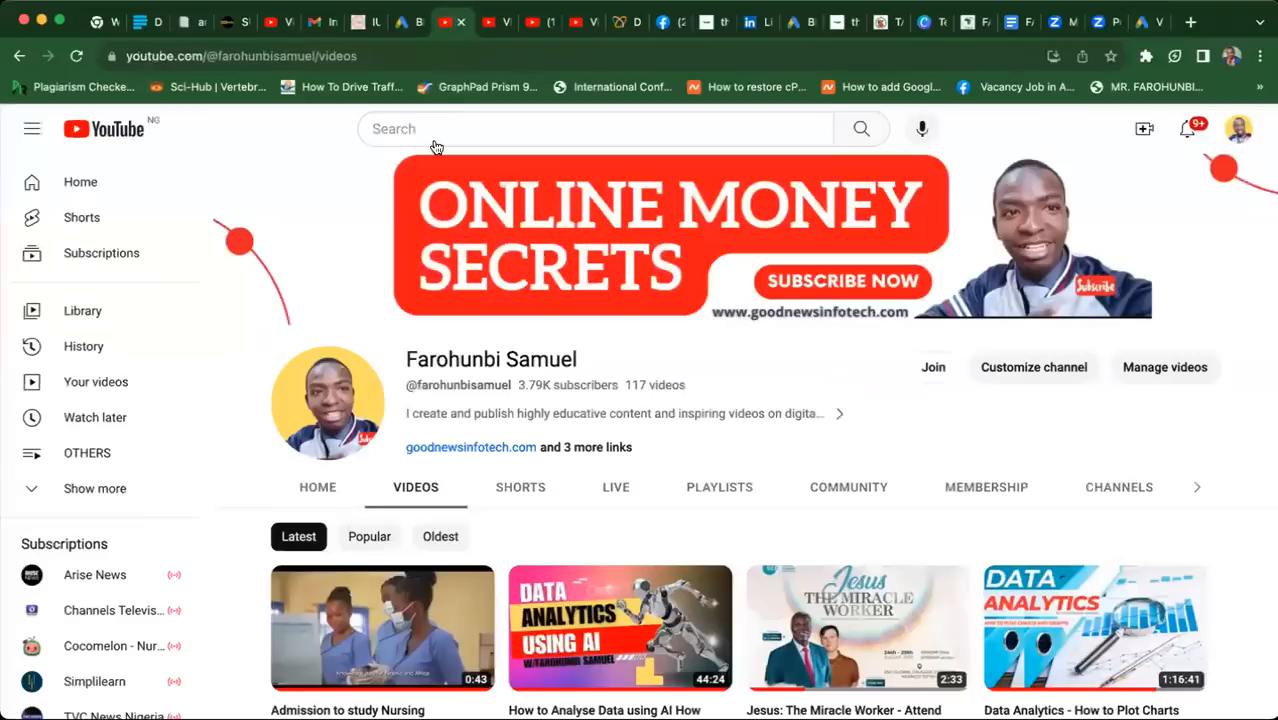
left_click(496, 26)
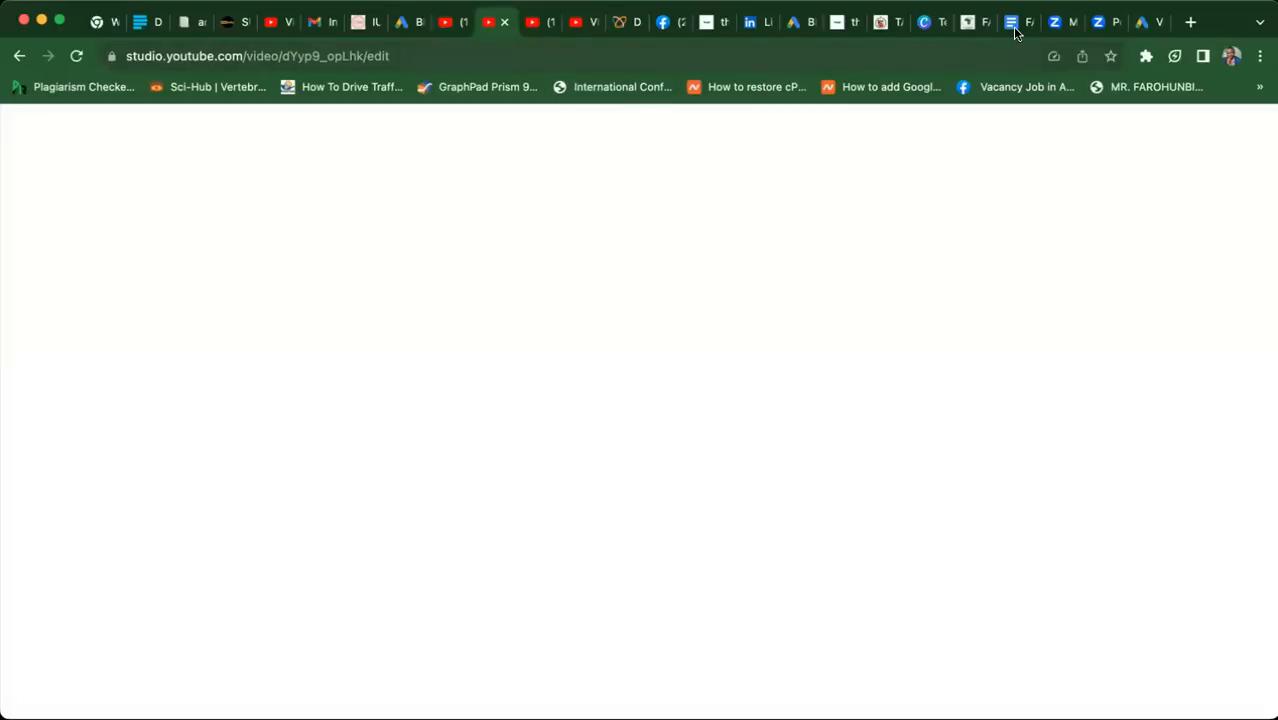
left_click(534, 22)
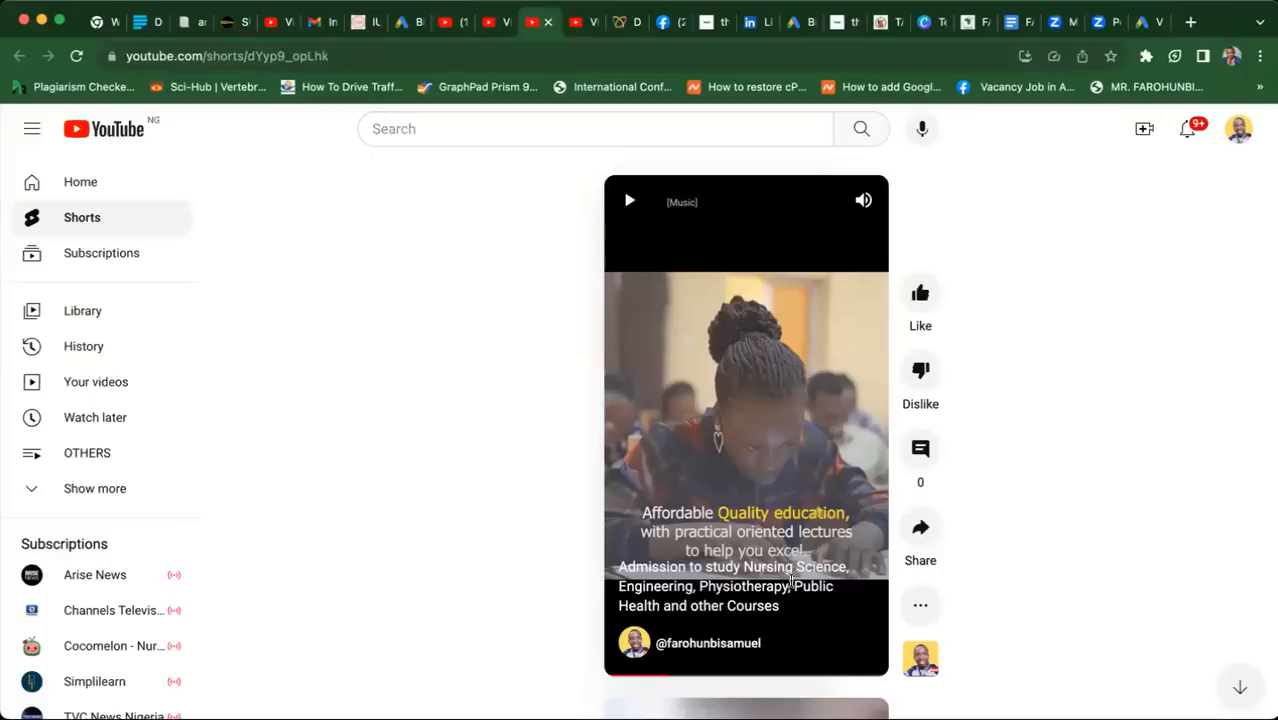
left_click_drag(784, 617, 617, 568)
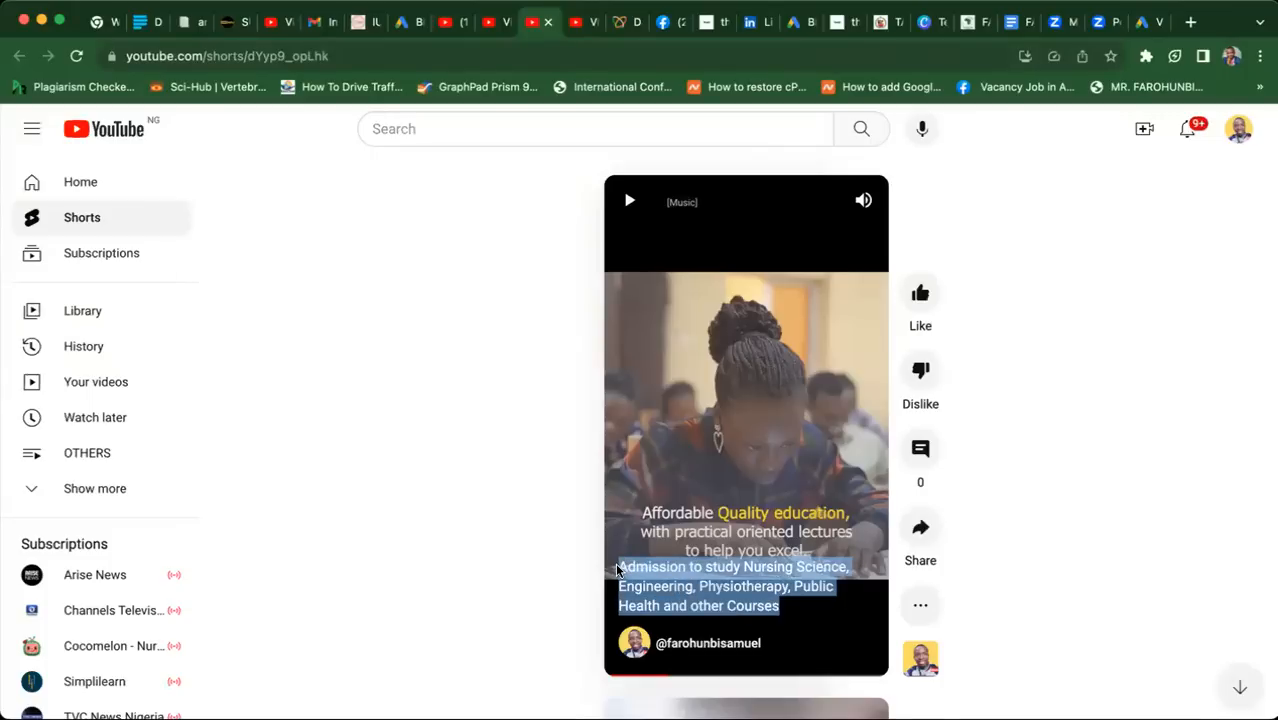
left_click(1150, 20)
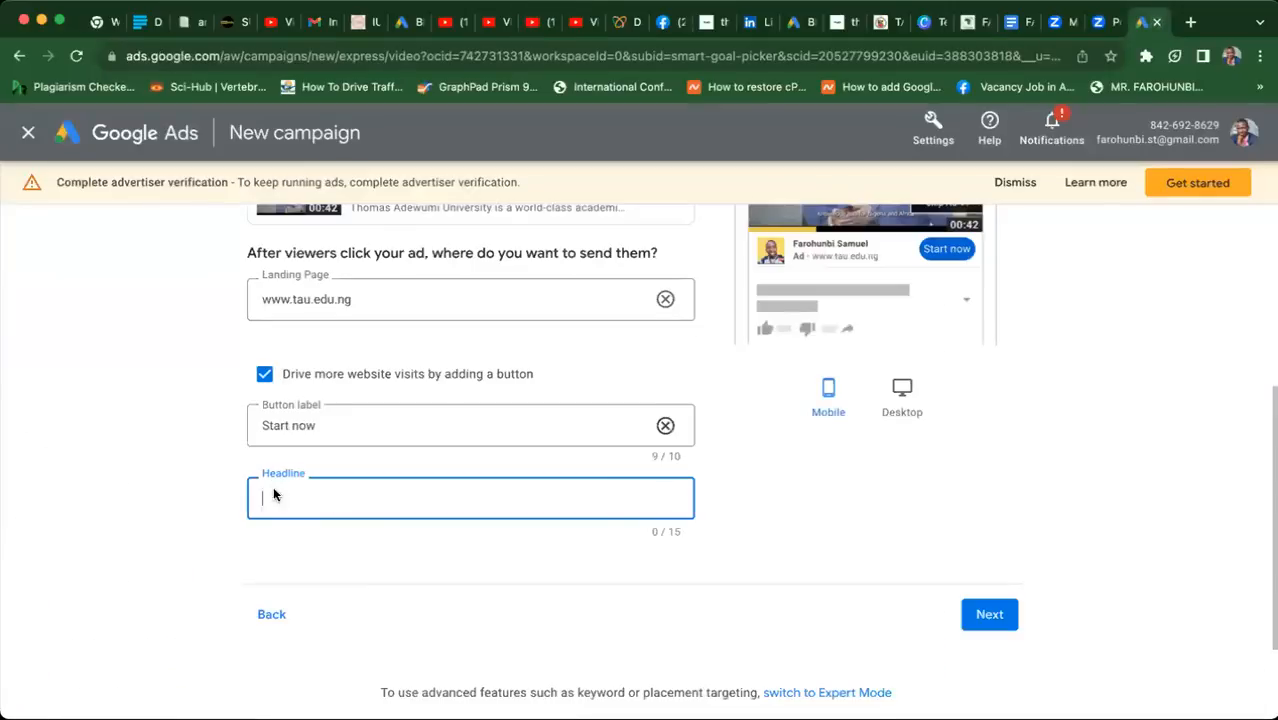
type("https://youtu.be/UfLqFa88gQ")
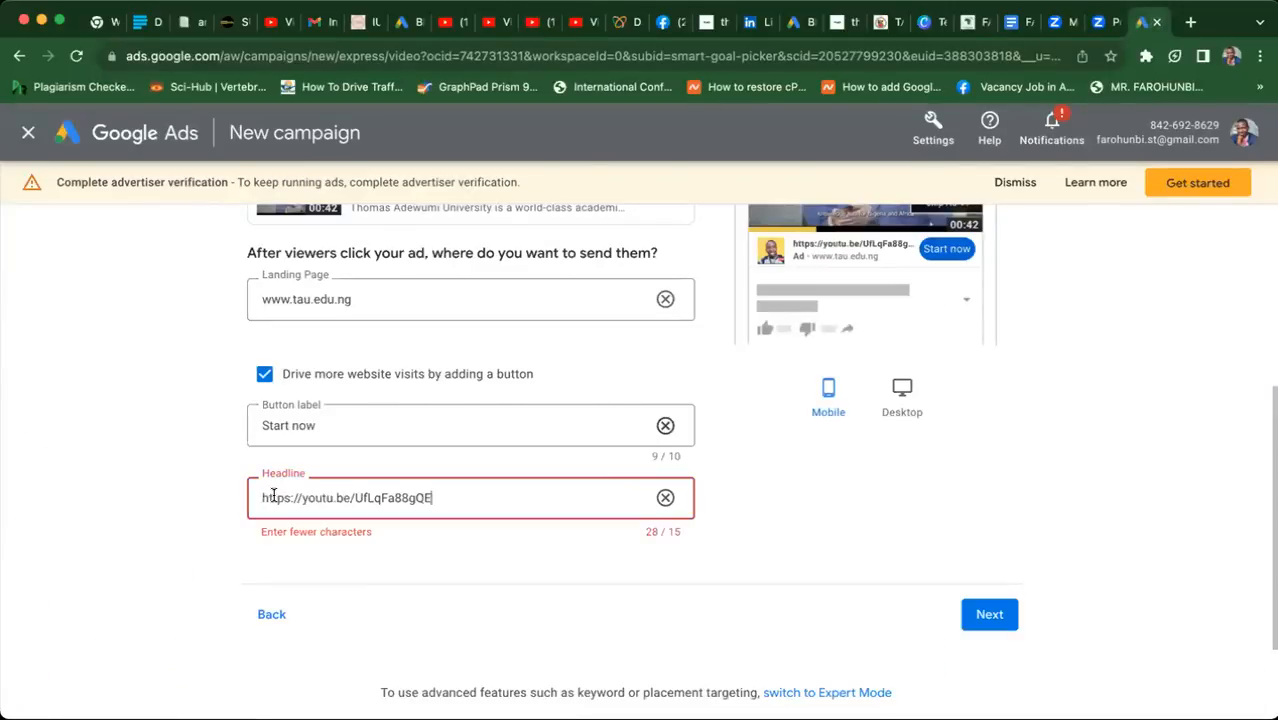
- Erase the pasted video link from the headline
key("BackSpace")
key("BackSpace")
key("BackSpace")
key("BackSpace")
key("BackSpace")
key("BackSpace")
key("BackSpace")
key("BackSpace")
key("BackSpace")
key("BackSpace")
key("BackSpace")
key("BackSpace")
key("BackSpace")
key("BackSpace")
key("BackSpace")
key("BackSpace")
key("BackSpace")
key("BackSpace")
key("BackSpace")
key("BackSpace")
key("BackSpace")
key("BackSpace")
key("BackSpace")
key("BackSpace")
key("BackSpace")
key("BackSpace")
key("BackSpace")
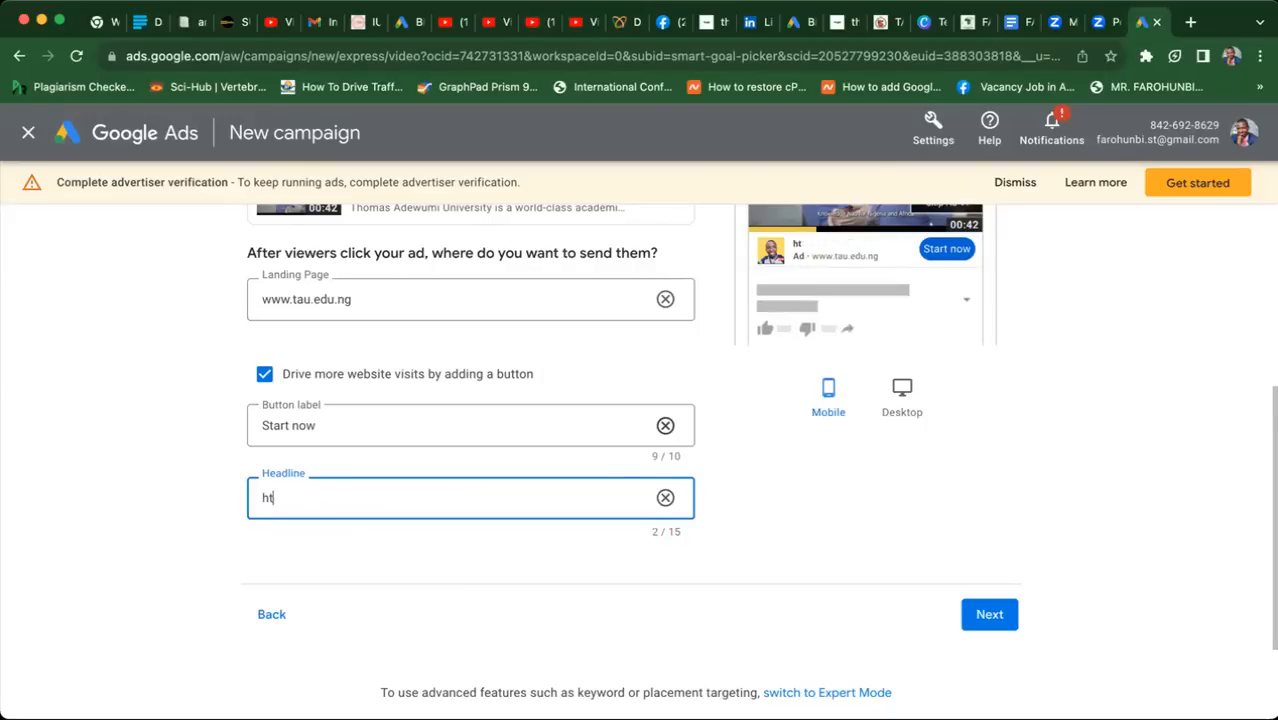
- Copy the Short's full title from its video details in YouTube Studio and paste it as the Google Ads headline
left_click(486, 24)
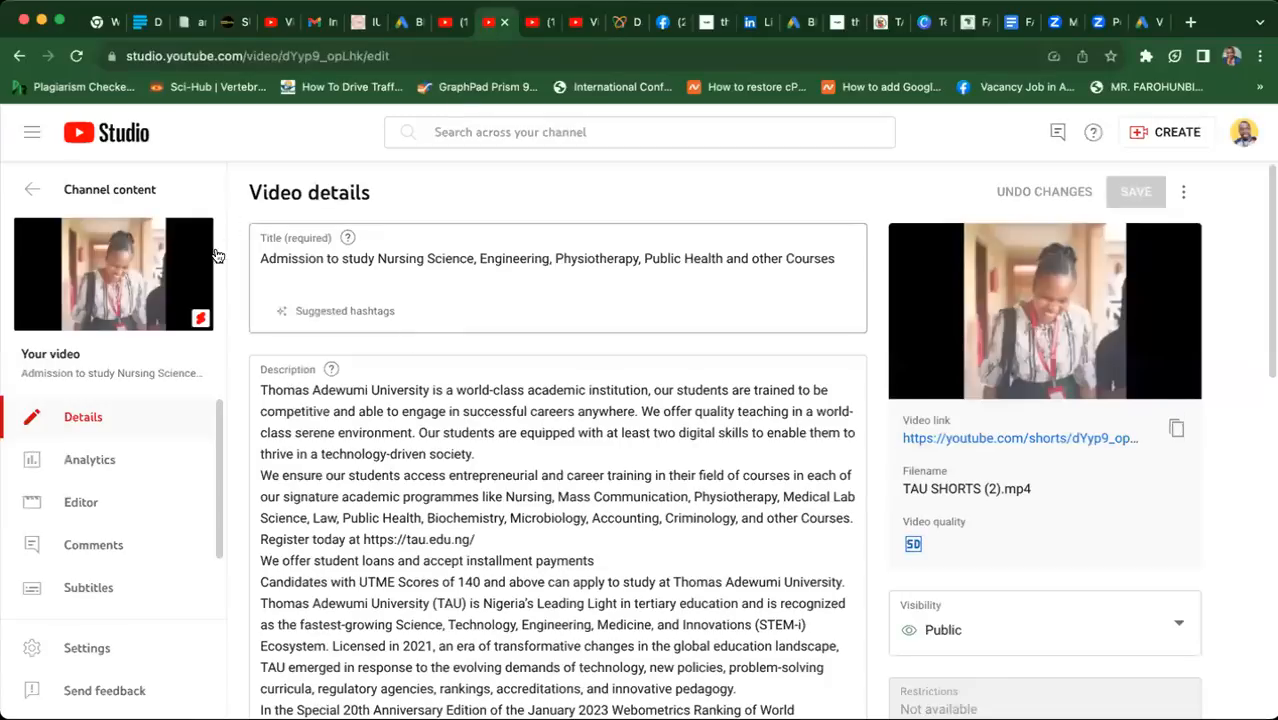
left_click(265, 259)
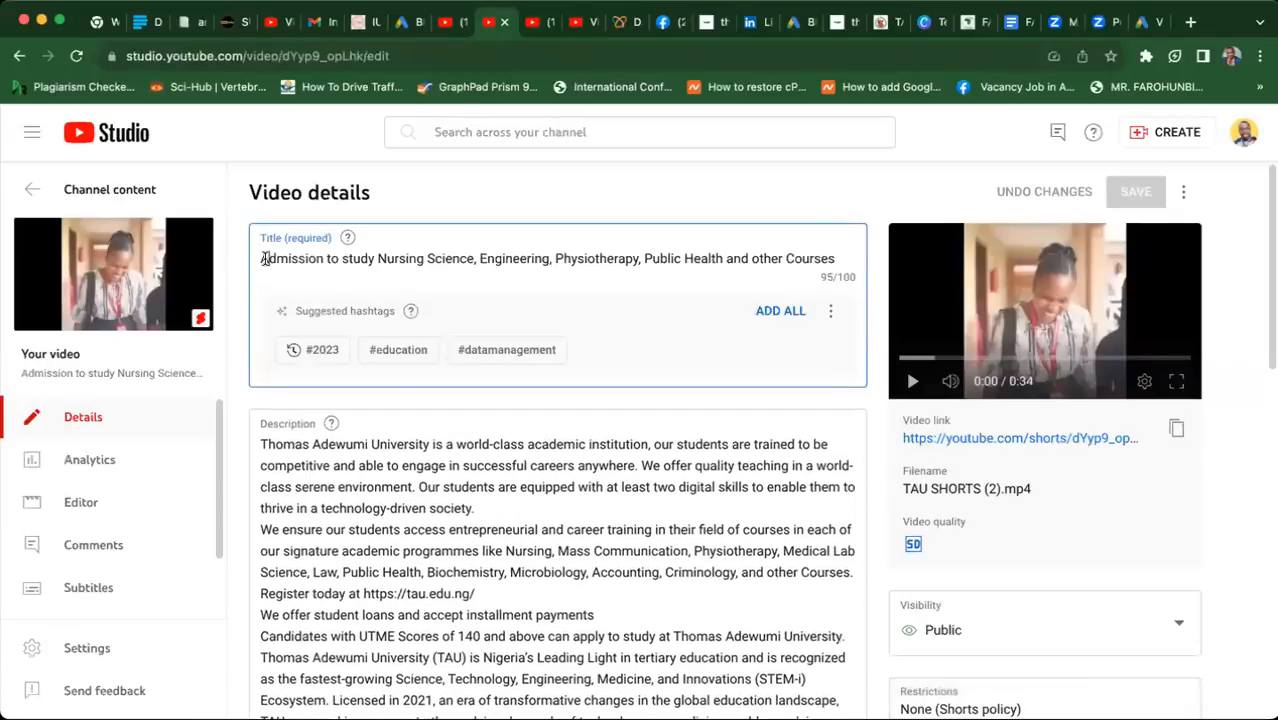
key("super+a")
key("super+c")
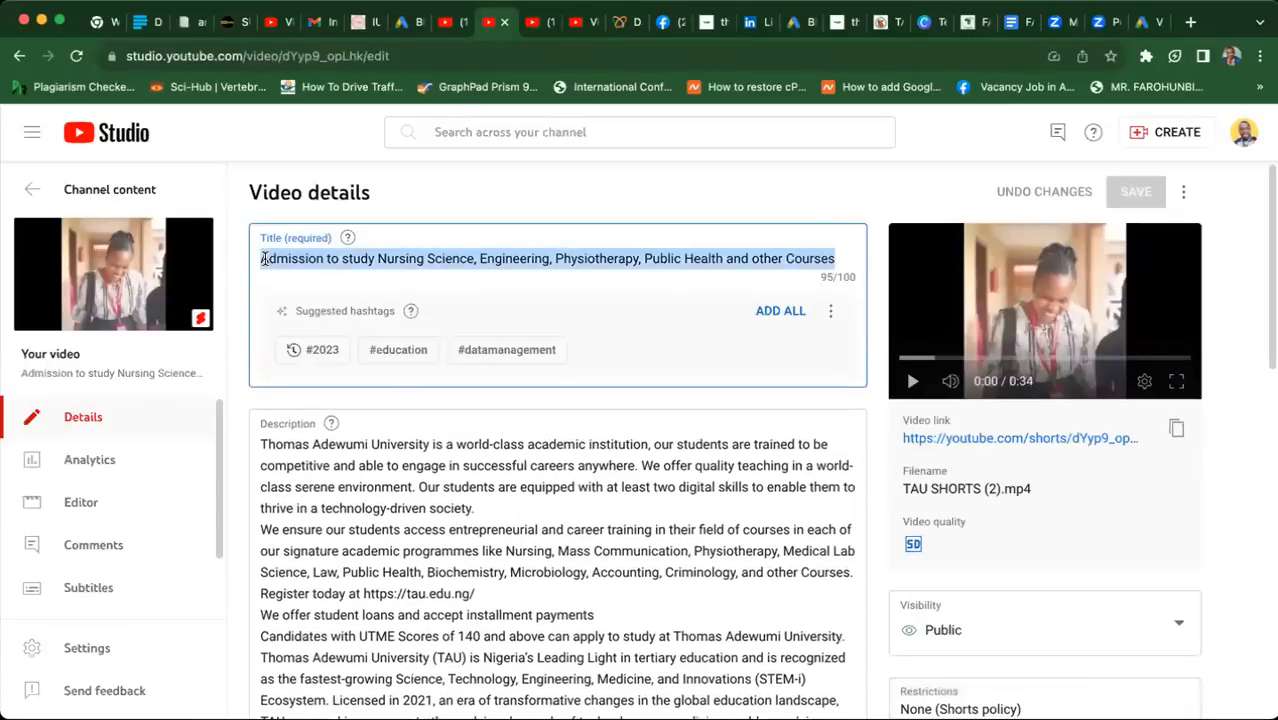
left_click(1147, 24)
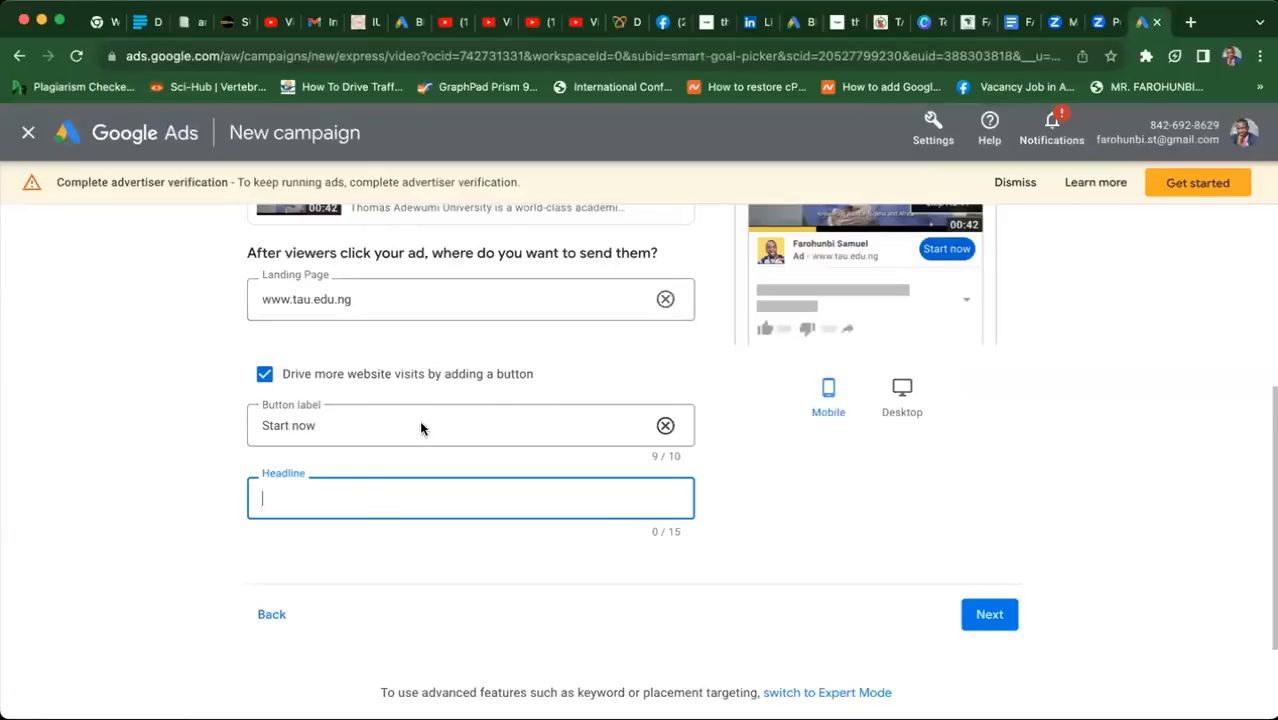
key("super+v")
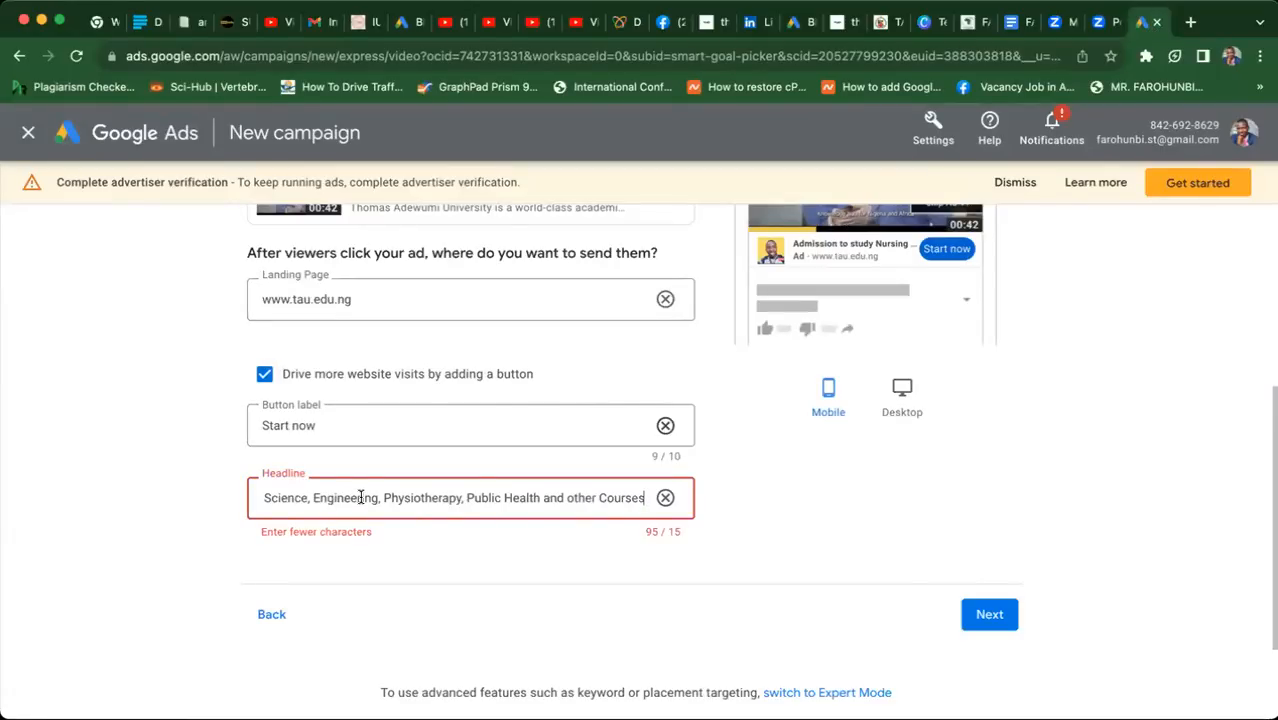
- Shorten the pasted headline from its end and put "Gain" in front, making it "Gain Admission to study Nursing S"
key("BackSpace")
key("BackSpace")
key("BackSpace")
key("BackSpace")
key("BackSpace")
key("BackSpace")
key("BackSpace")
key("BackSpace")
key("BackSpace")
key("BackSpace")
key("BackSpace")
key("BackSpace")
key("BackSpace")
key("BackSpace")
key("BackSpace")
key("BackSpace")
key("BackSpace")
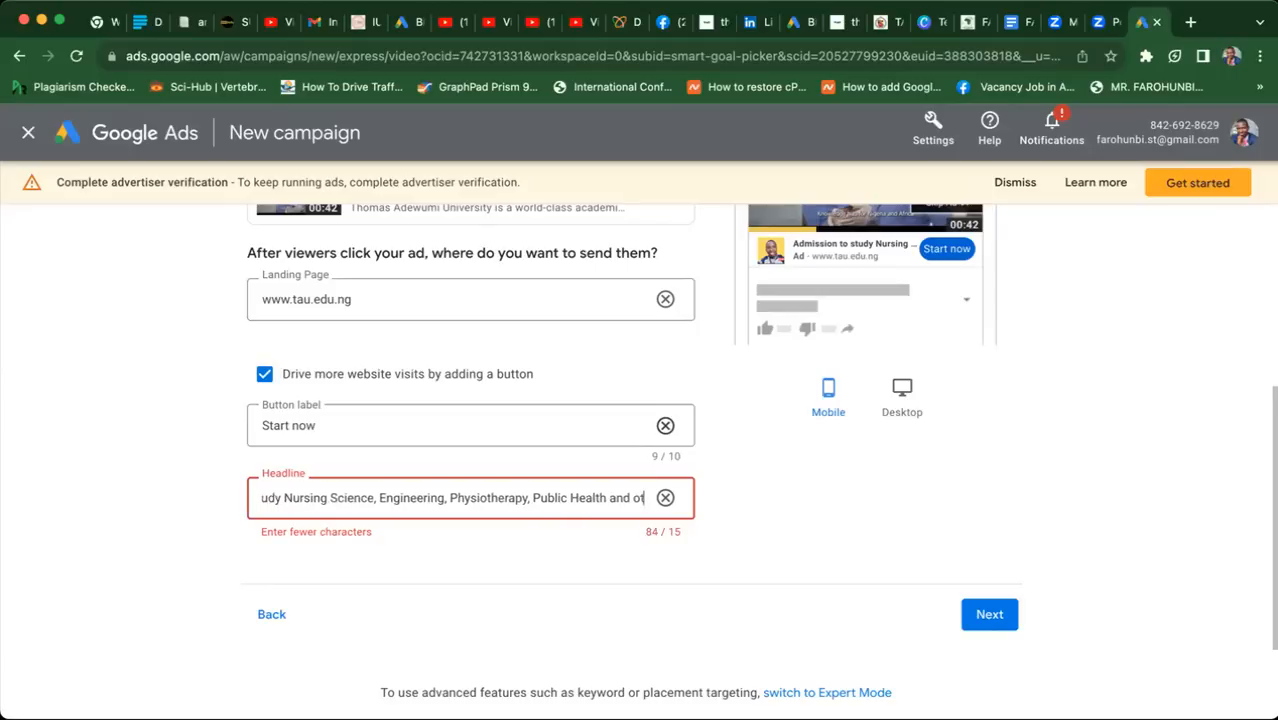
key("BackSpace")
key("BackSpace")
key("BackSpace")
key("BackSpace")
key("BackSpace")
key("BackSpace")
key("BackSpace")
key("BackSpace")
key("BackSpace")
key("BackSpace")
key("BackSpace")
key("BackSpace")
key("BackSpace")
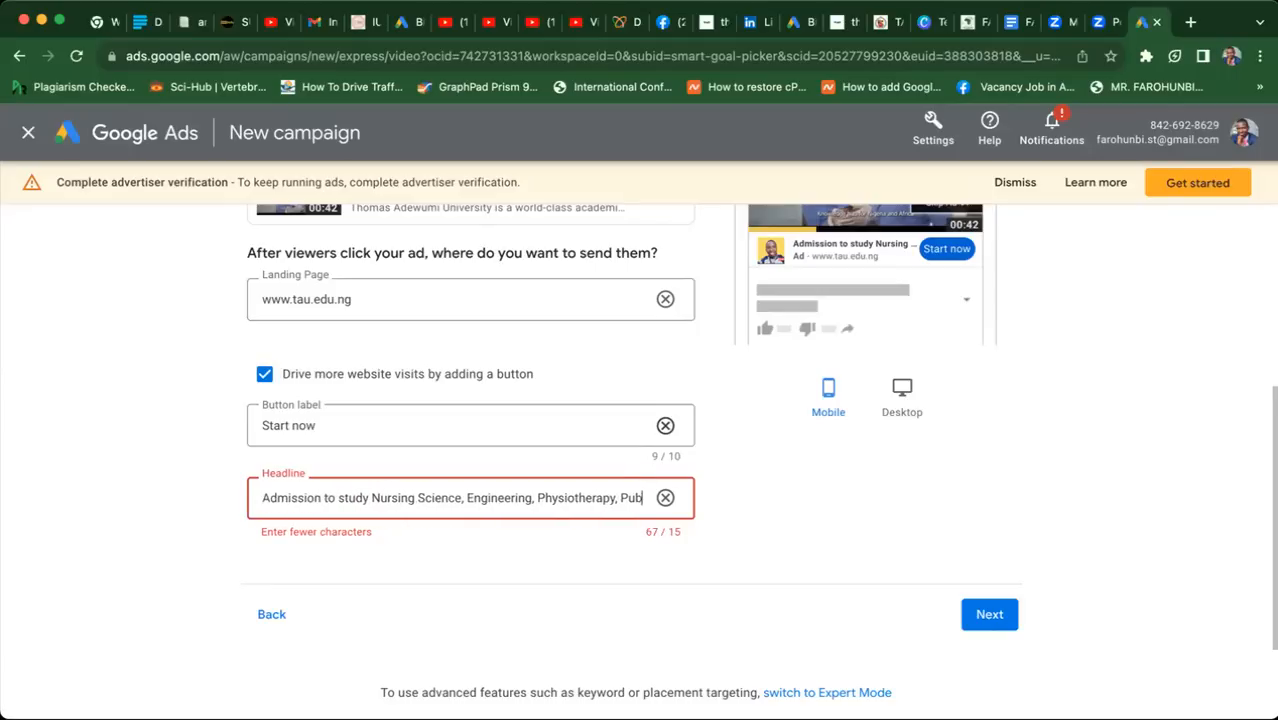
key("BackSpace")
key("BackSpace")
key("BackSpace")
key("BackSpace")
key("BackSpace")
key("BackSpace")
key("BackSpace")
key("BackSpace")
key("BackSpace")
key("BackSpace")
key("BackSpace")
key("BackSpace")
key("BackSpace")
key("BackSpace")
key("BackSpace")
key("BackSpace")
key("BackSpace")
key("BackSpace")
key("BackSpace")
key("BackSpace")
key("BackSpace")
key("BackSpace")
key("BackSpace")
key("BackSpace")
key("BackSpace")
key("BackSpace")
key("BackSpace")
key("BackSpace")
key("BackSpace")
key("BackSpace")
key("BackSpace")
key("BackSpace")
key("BackSpace")
key("BackSpace")
key("BackSpace")
key("BackSpace")
key("BackSpace")
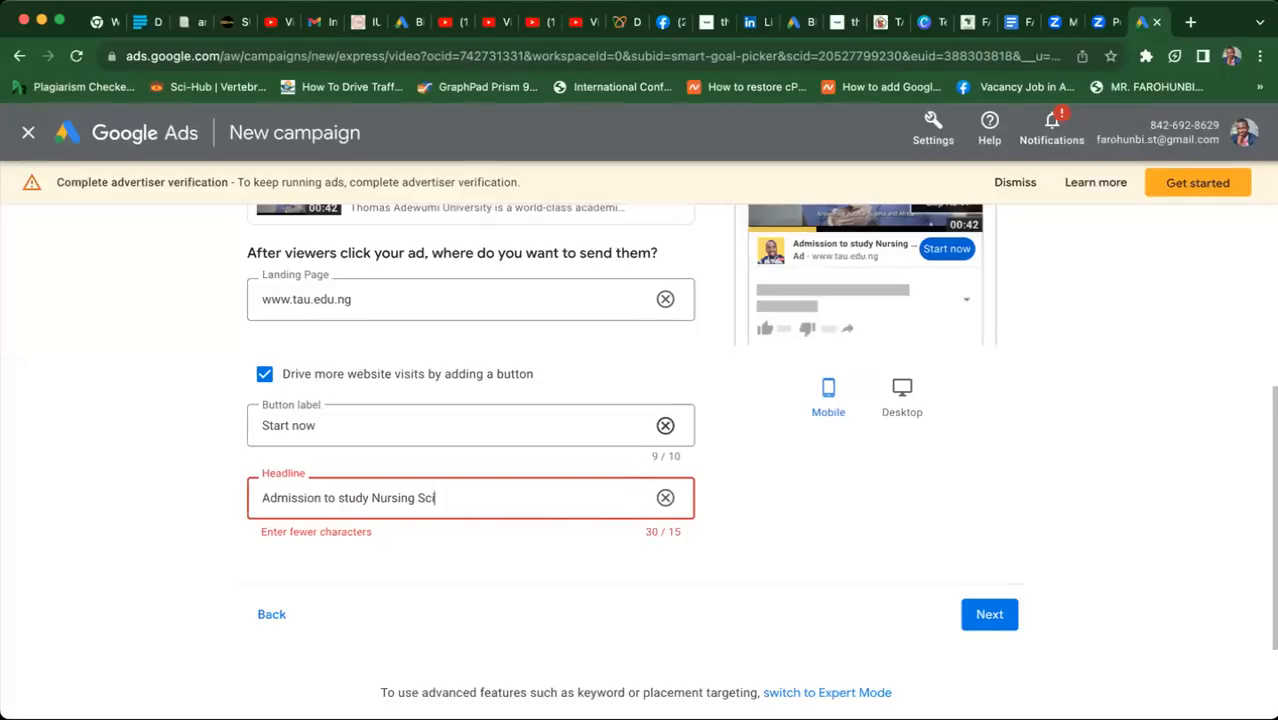
left_click(263, 497)
type("Gain")
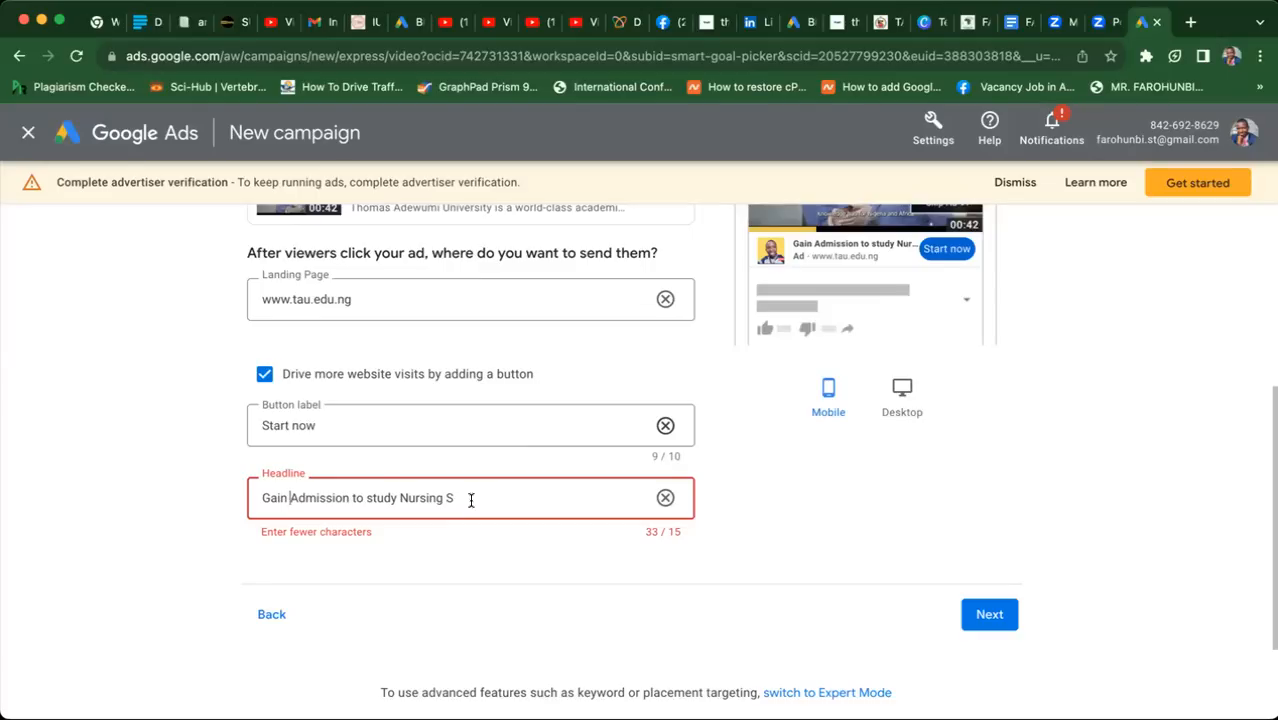
- Replace the whole headline with "Enroll now"
left_click_drag(459, 499, 251, 495)
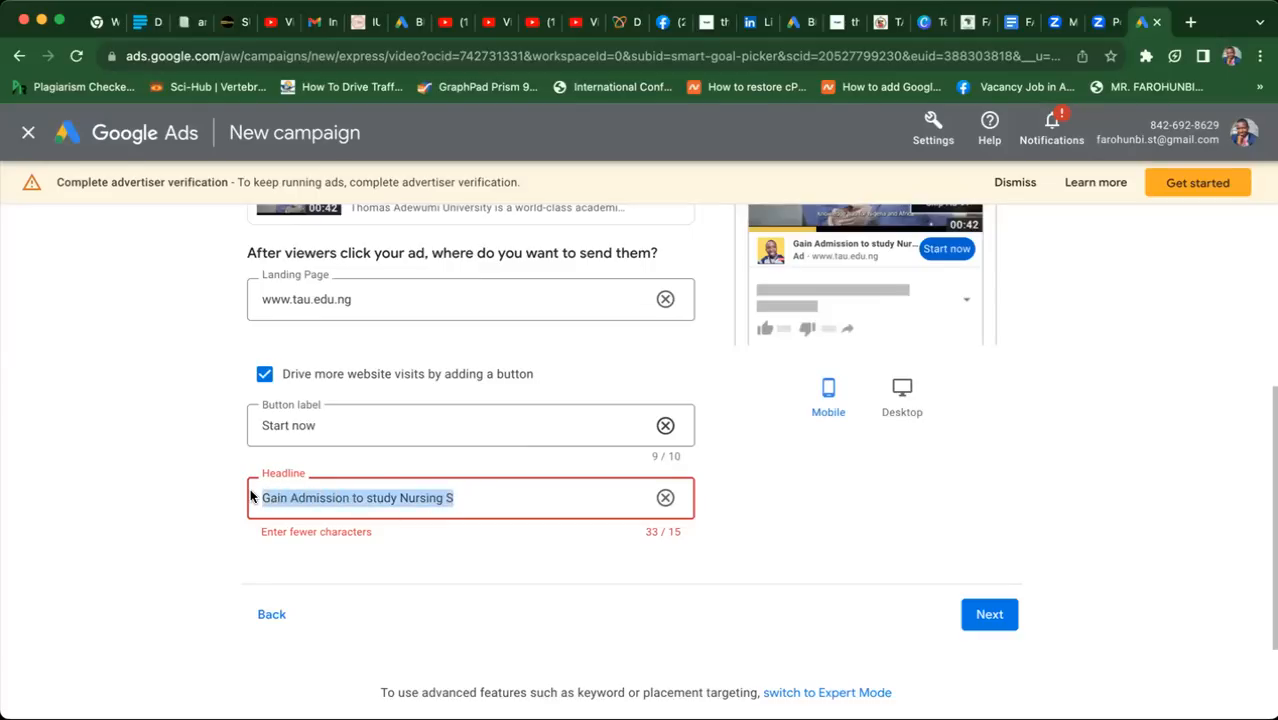
type("E")
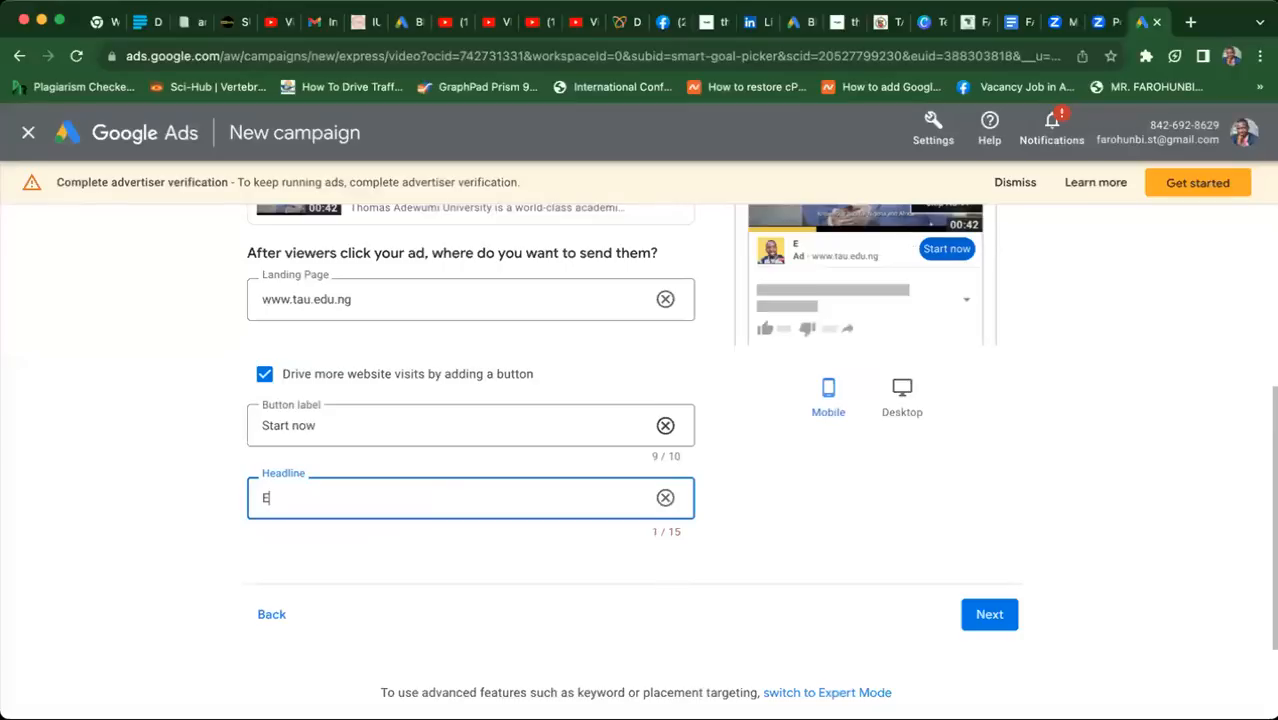
type("nroll now")
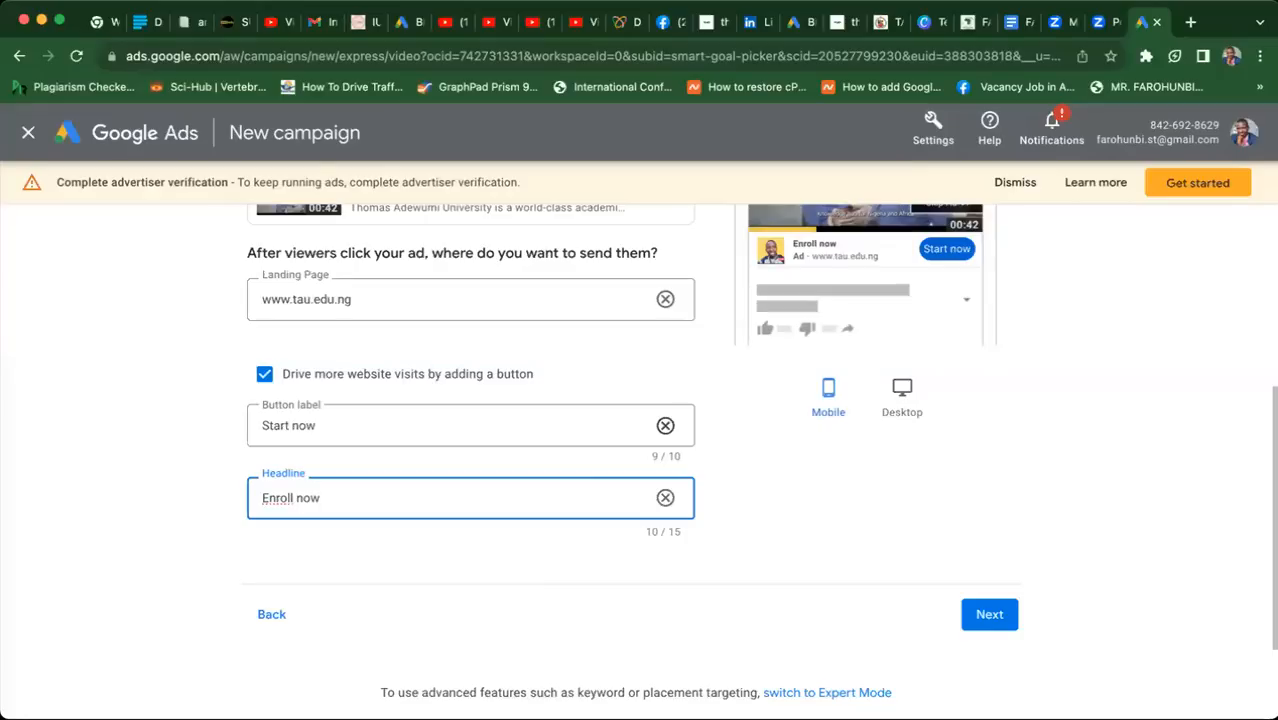
- Change the headline to "Study Nursing" and continue to the customer locations and languages
key("BackSpace")
key("BackSpace")
key("BackSpace")
key("BackSpace")
key("BackSpace")
key("BackSpace")
key("BackSpace")
key("BackSpace")
key("BackSpace")
key("BackSpace")
type("Study Nursing")
left_click(147, 530)
scroll(147, 530, "down", 2)
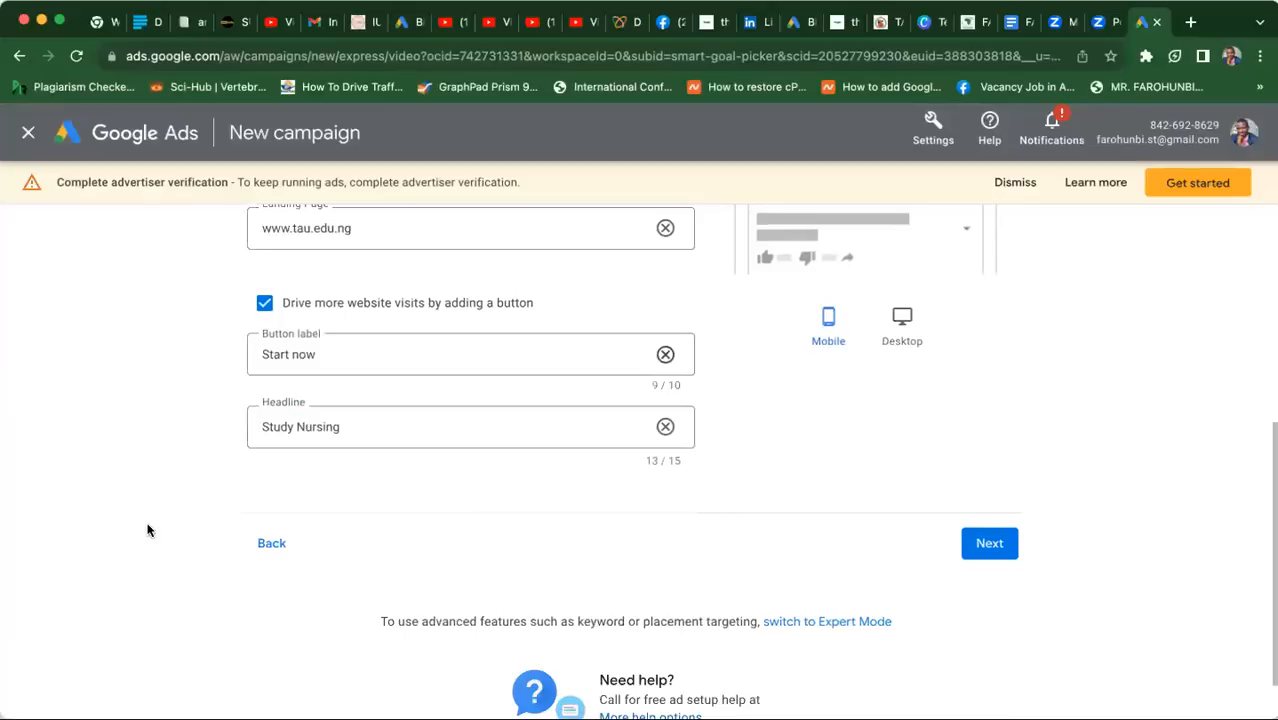
left_click(989, 543)
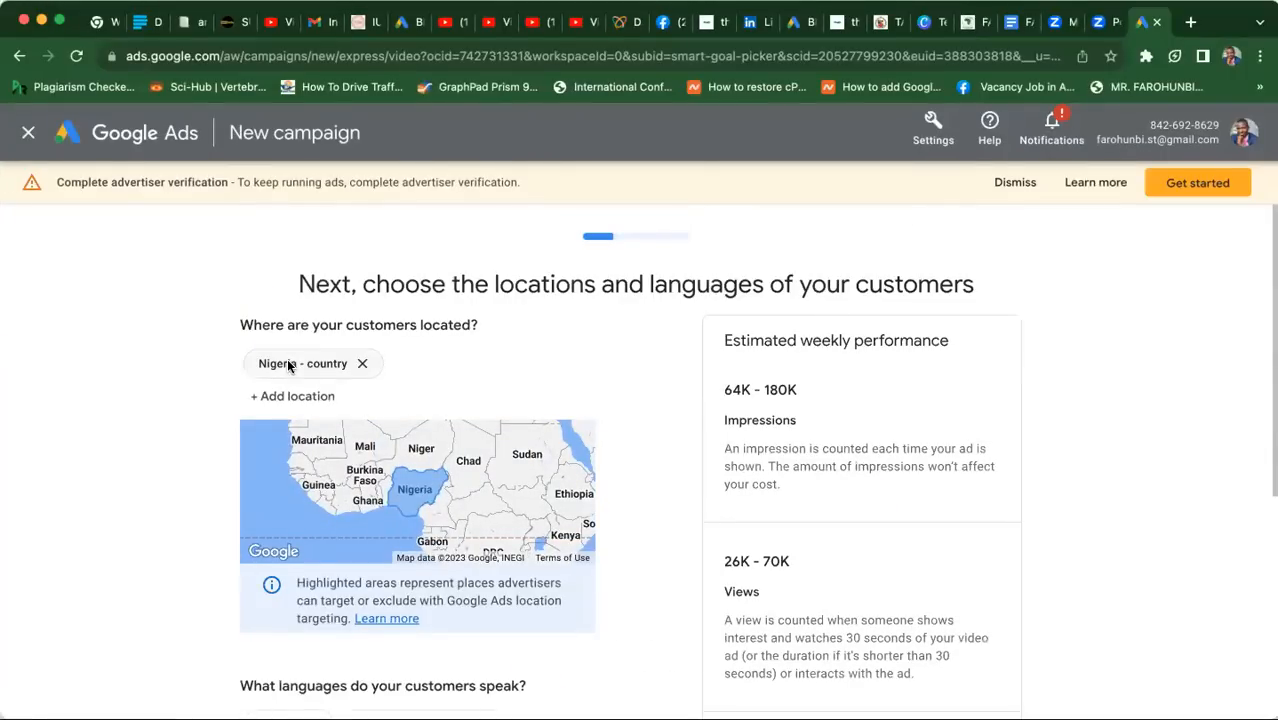
- Set the customer location to Nigeria as a whole country and review the location and language settings
left_click(288, 365)
type("niger")
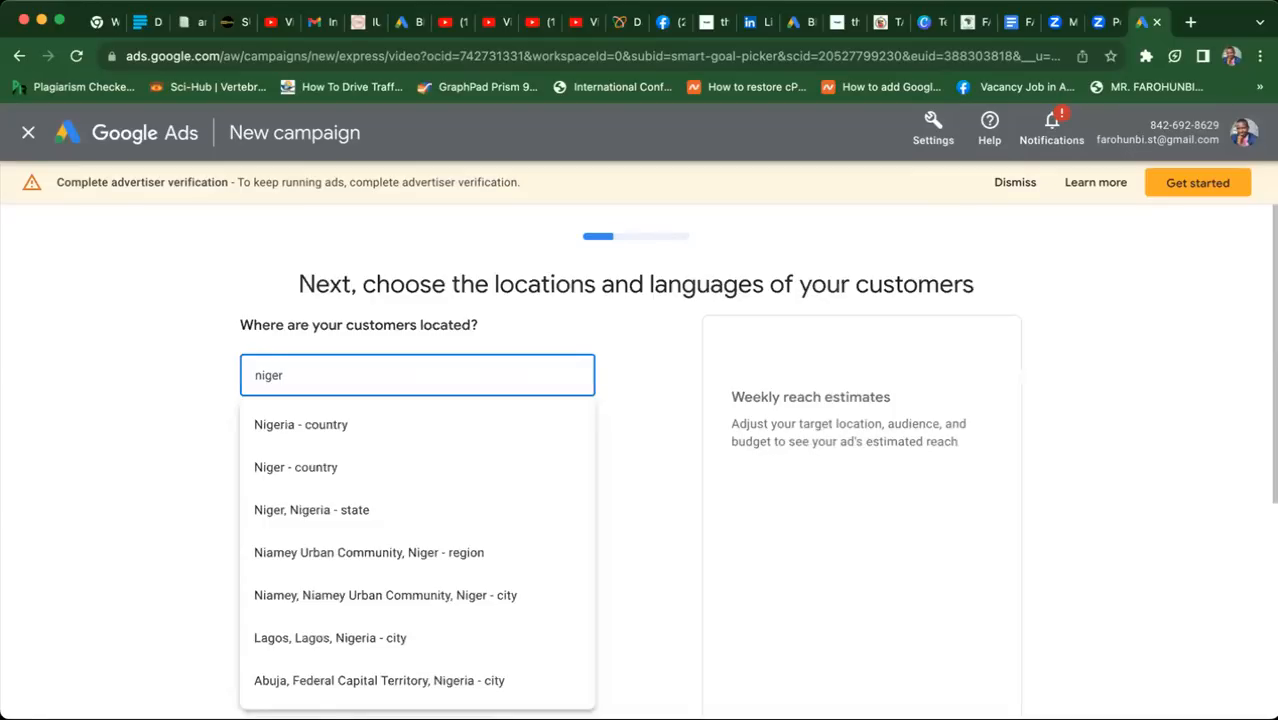
left_click(270, 425)
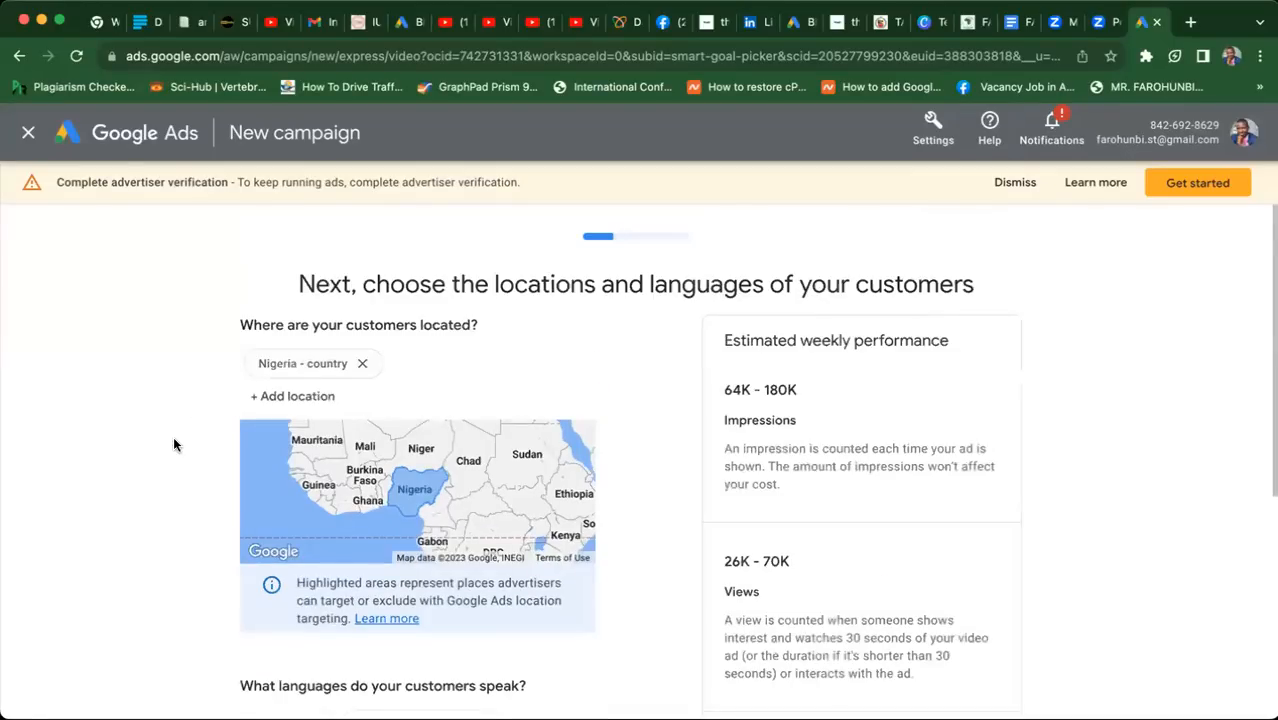
scroll(173, 445, "down", 3)
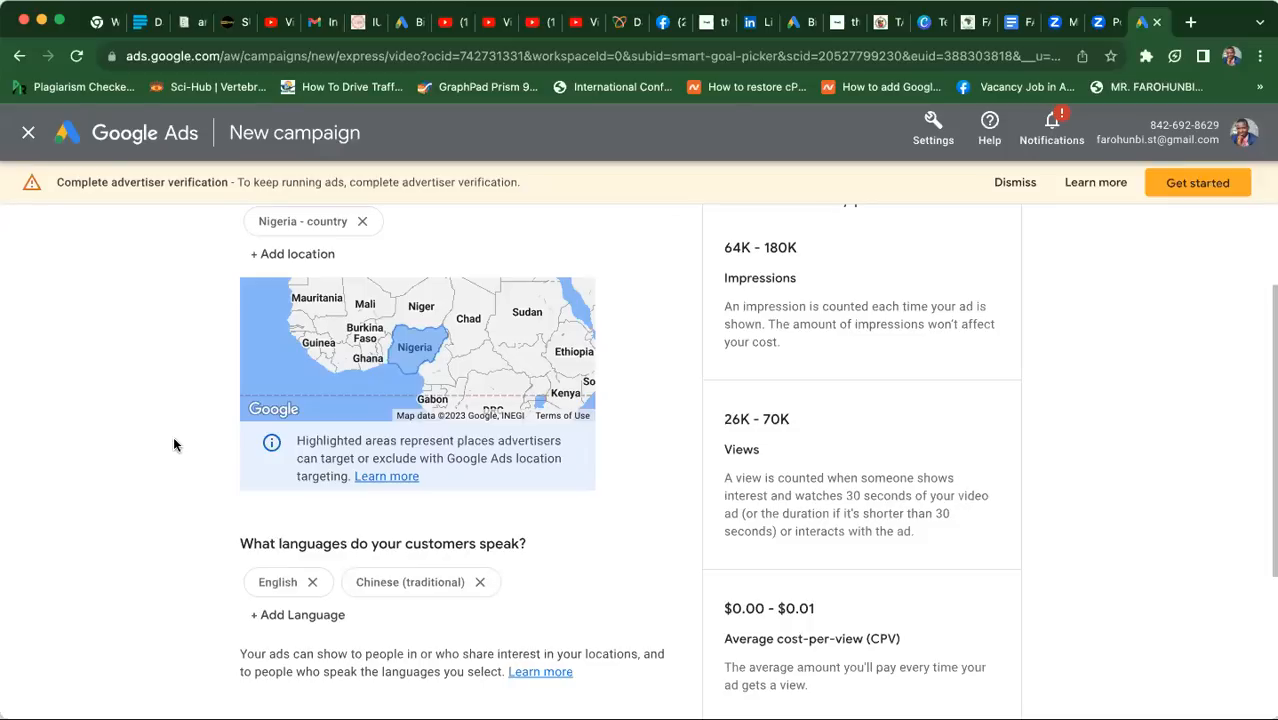
scroll(173, 438, "up", 2)
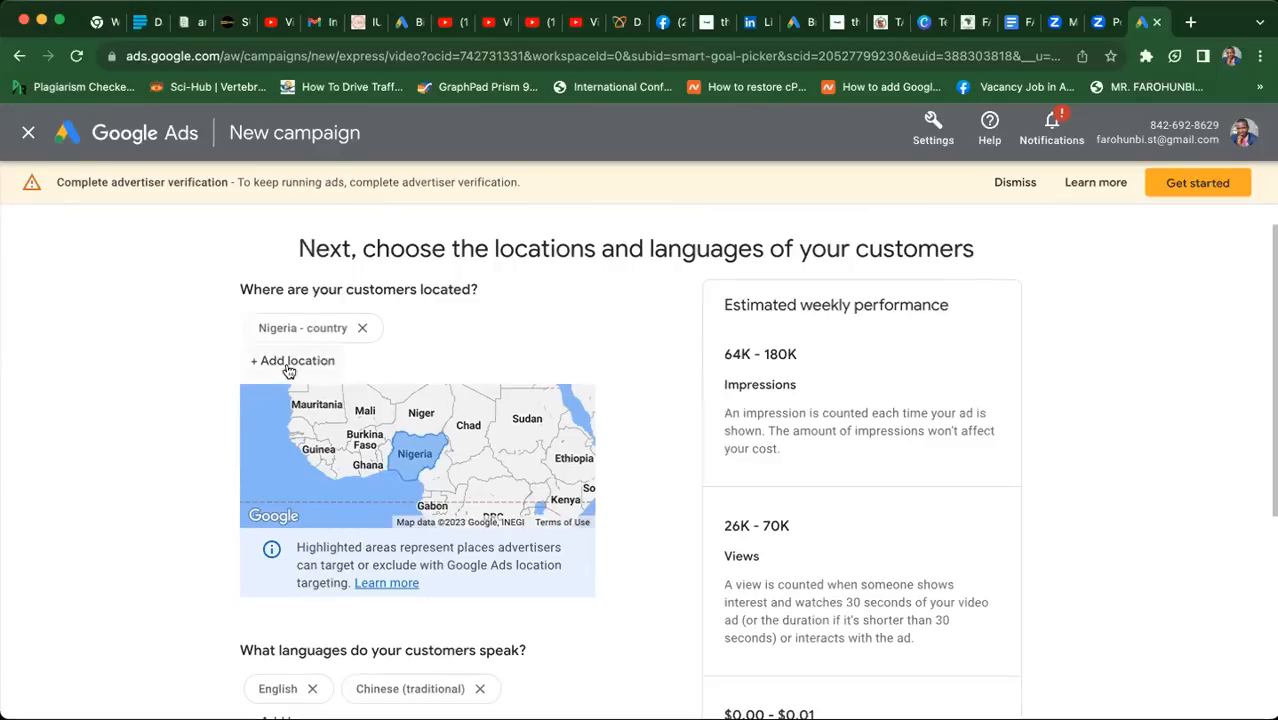
- Remove the Nigeria country target and add the city of Lagos, Nigeria, as a customer location instead
left_click(363, 333)
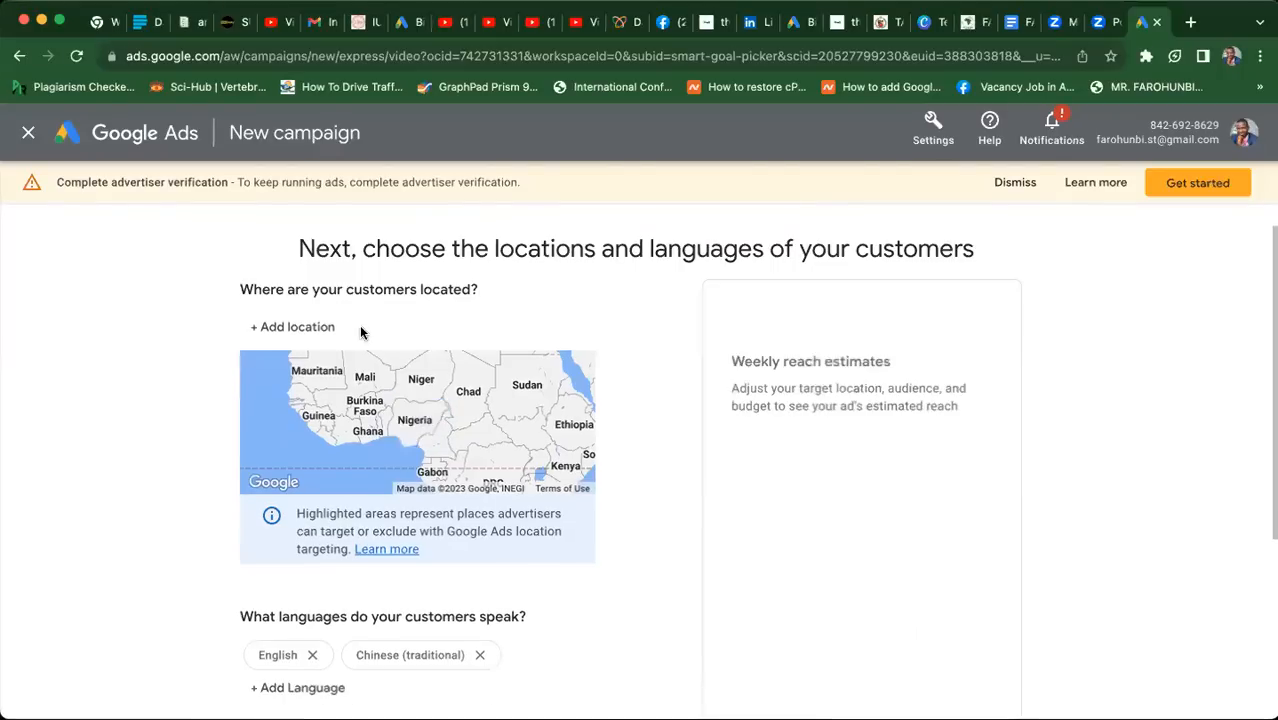
left_click(299, 326)
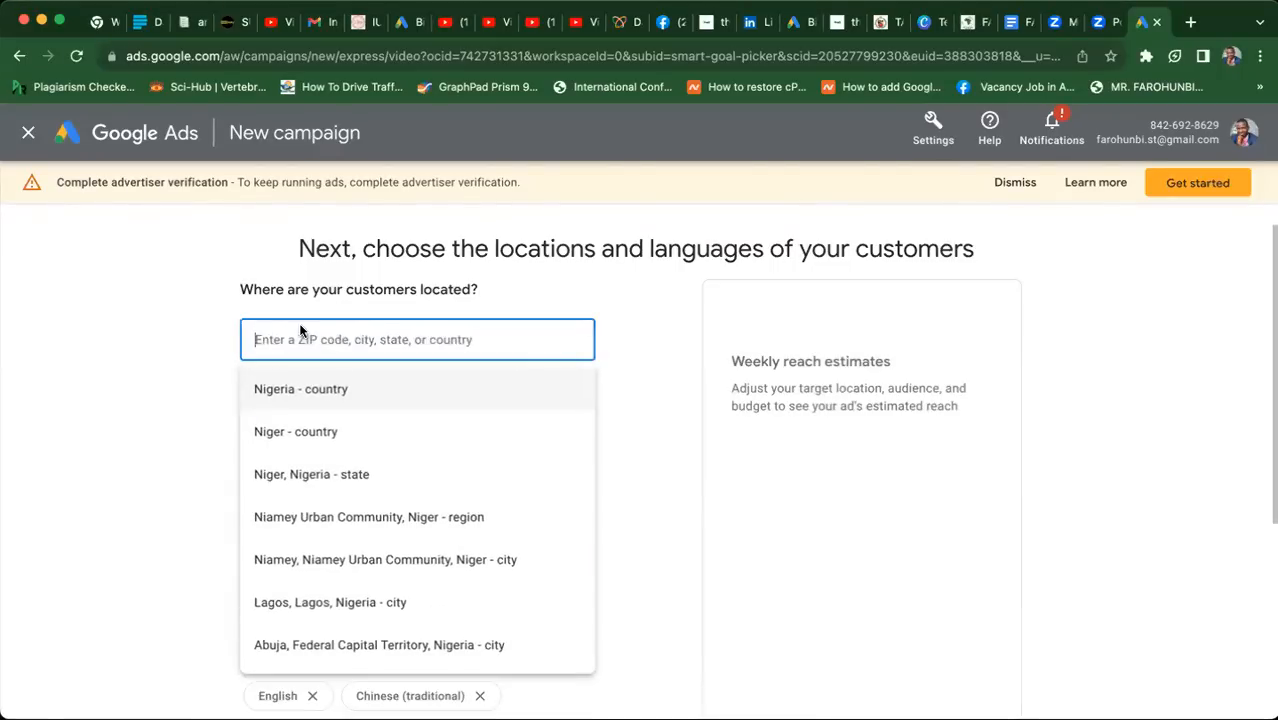
type("Lagos")
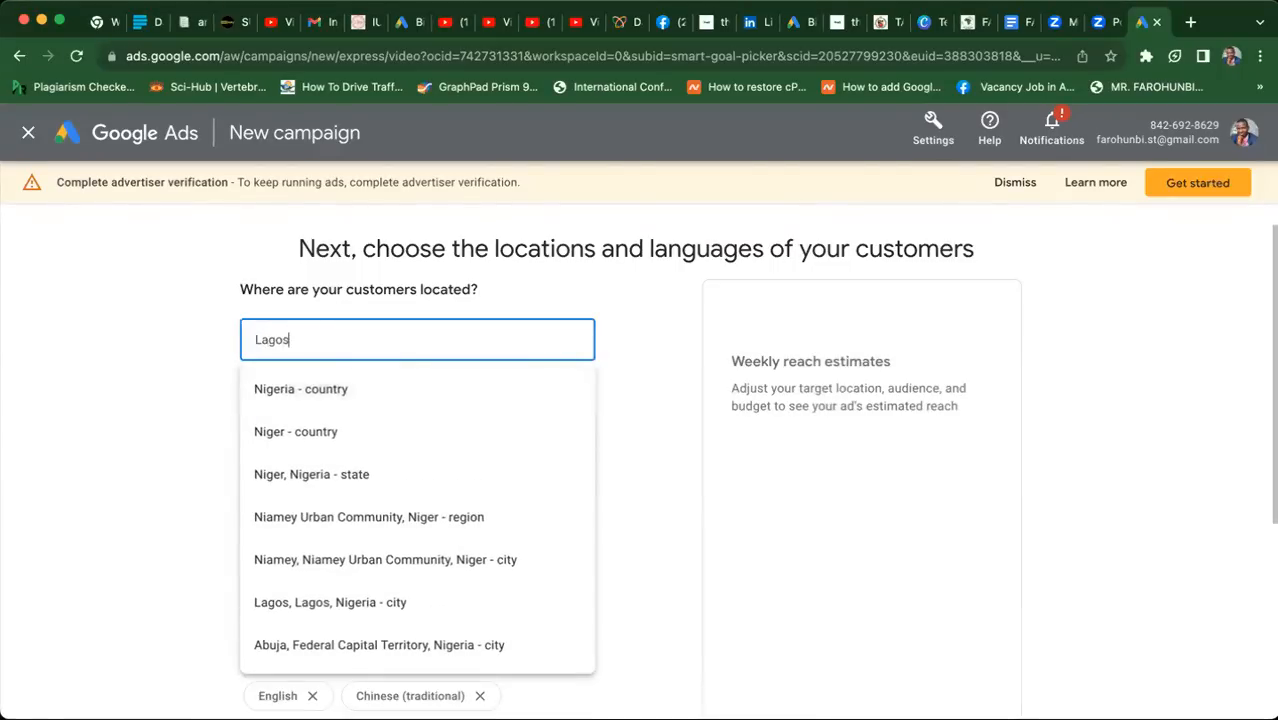
left_click(296, 402)
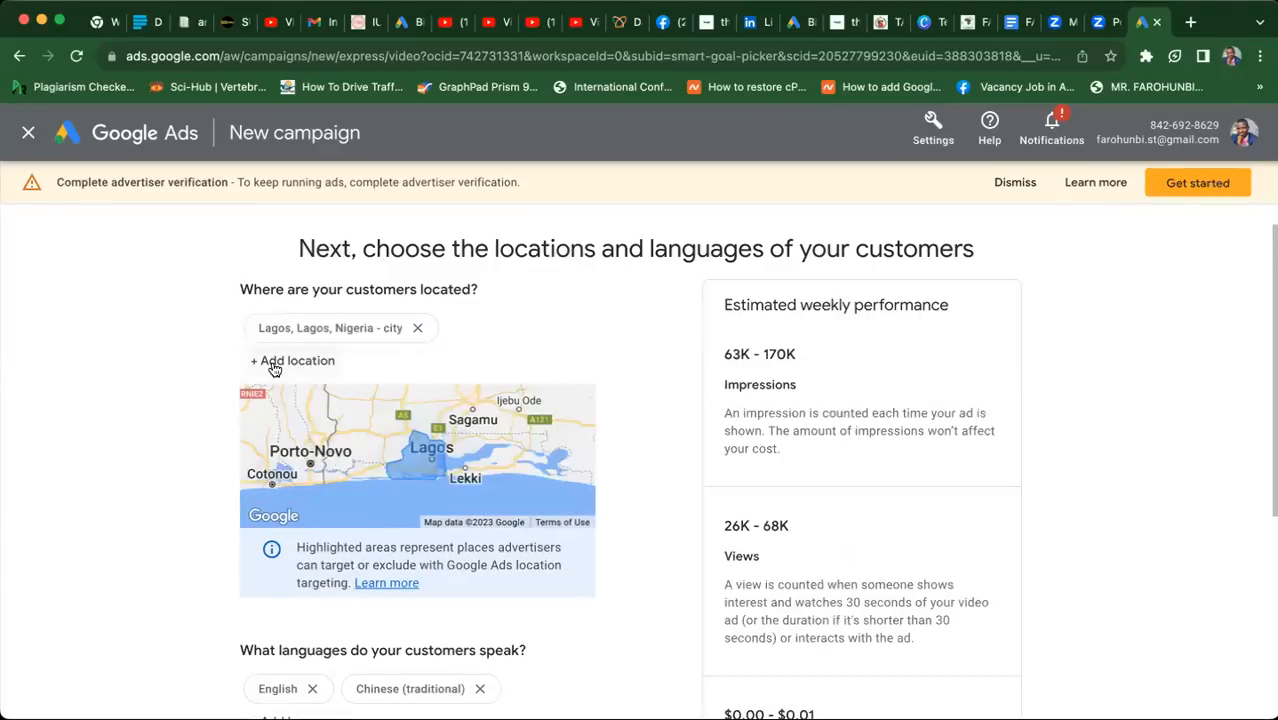
- Add the Nigerian states Ekiti and Osun to the customer locations
left_click(272, 362)
type("E")
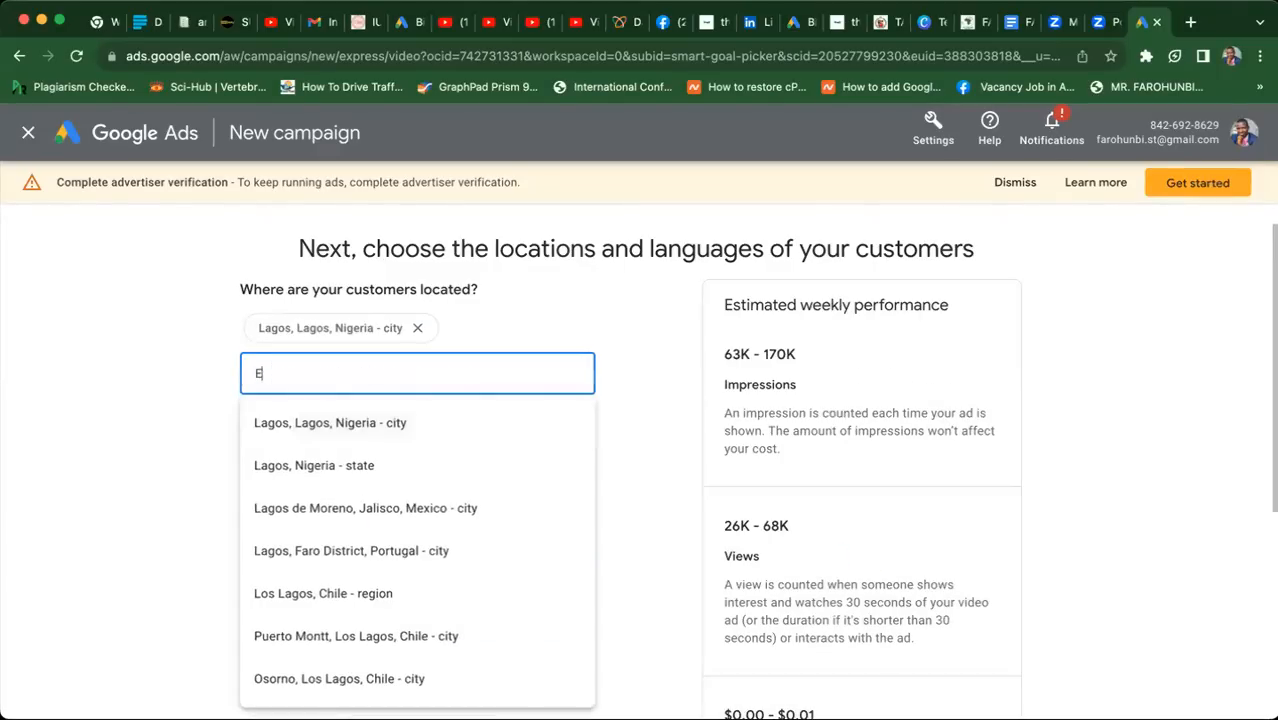
type("kitit")
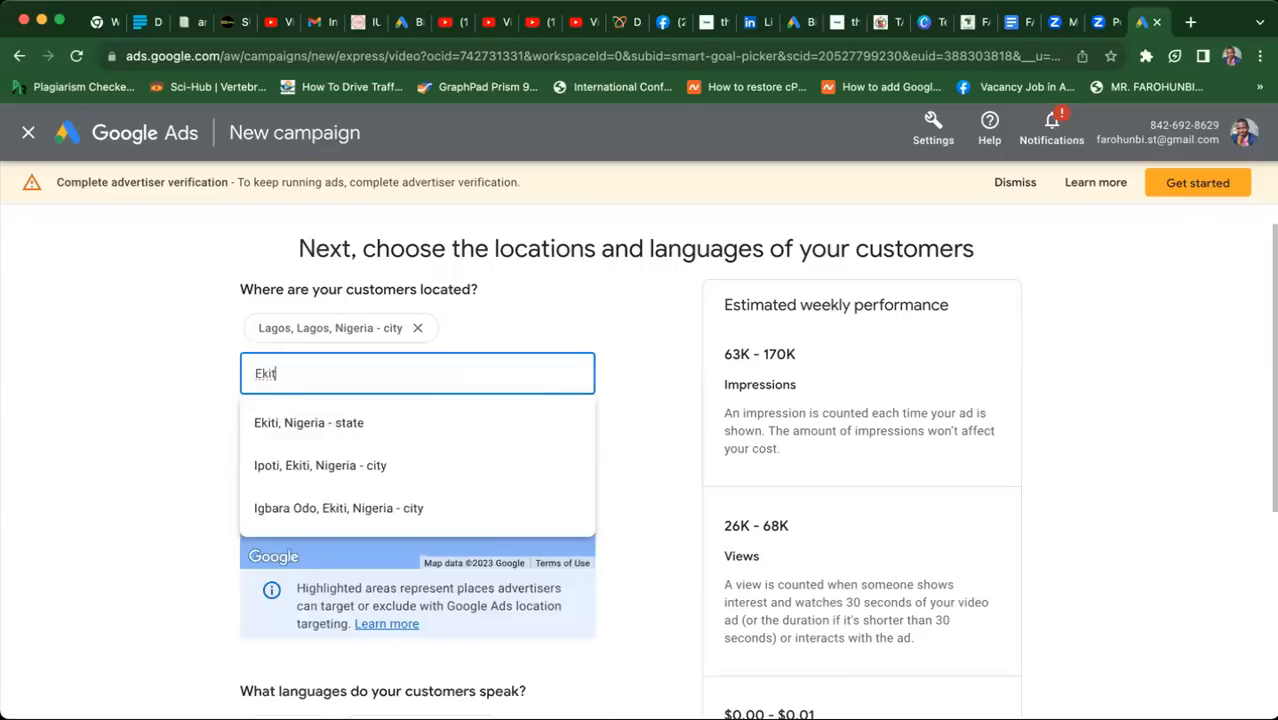
left_click(298, 423)
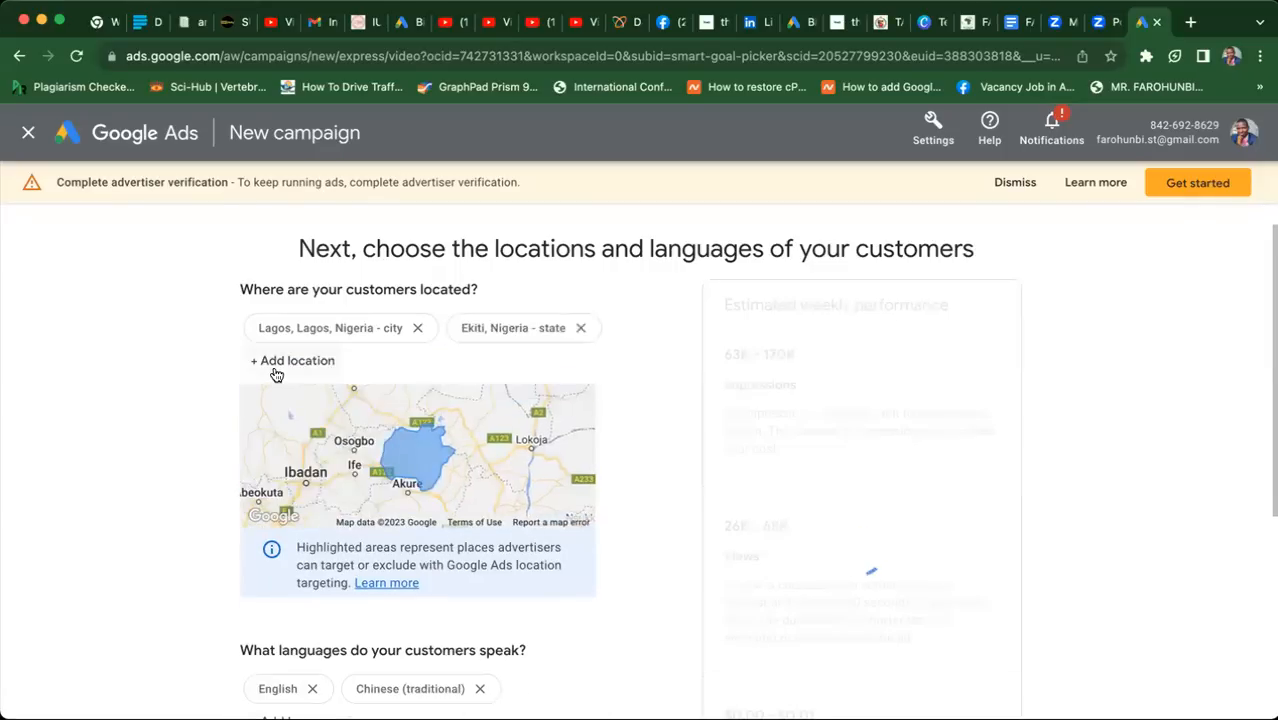
left_click(272, 368)
type("osun")
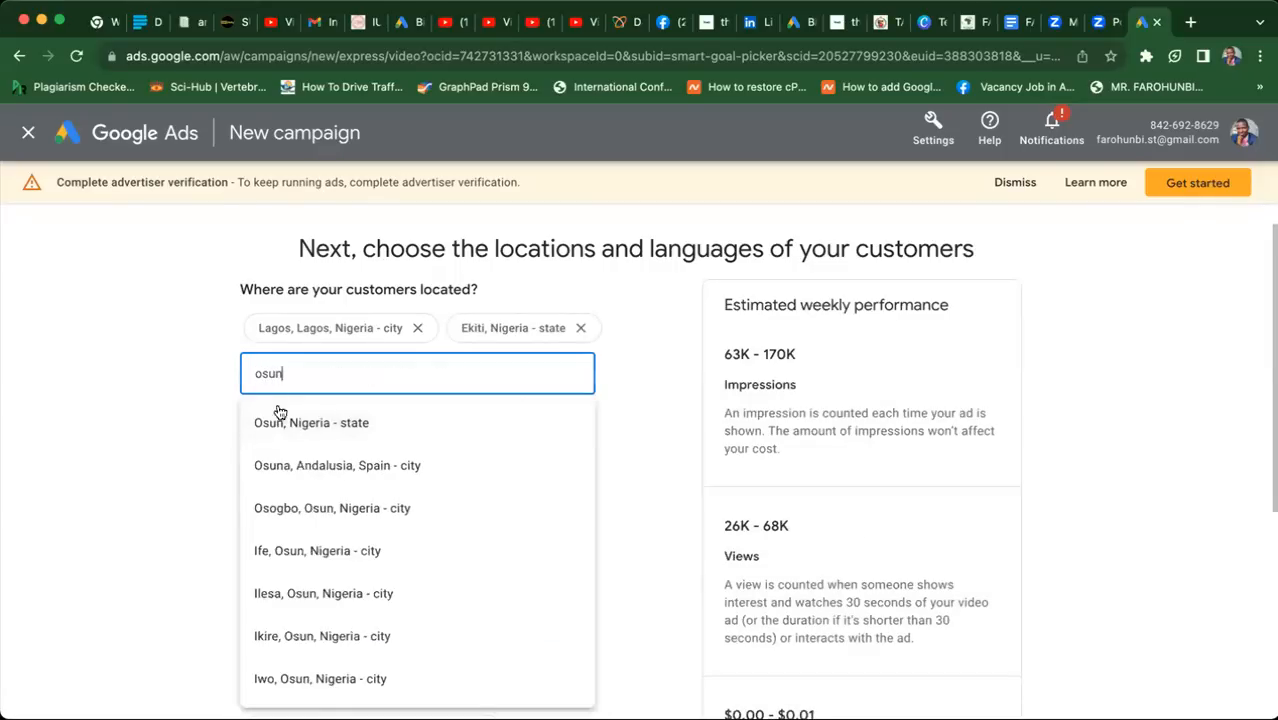
left_click(280, 420)
- Add Ogun State and Ondo state in Nigeria to the targeted customer locations
left_click(270, 398)
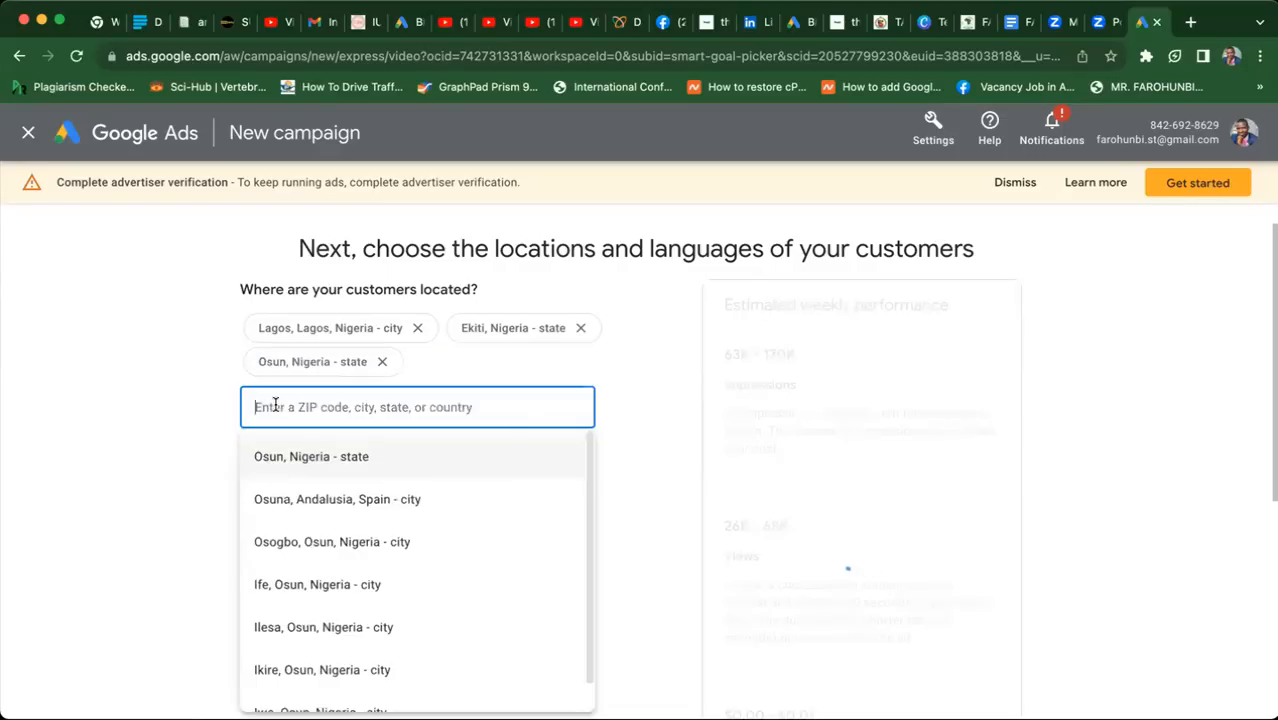
type("ogun")
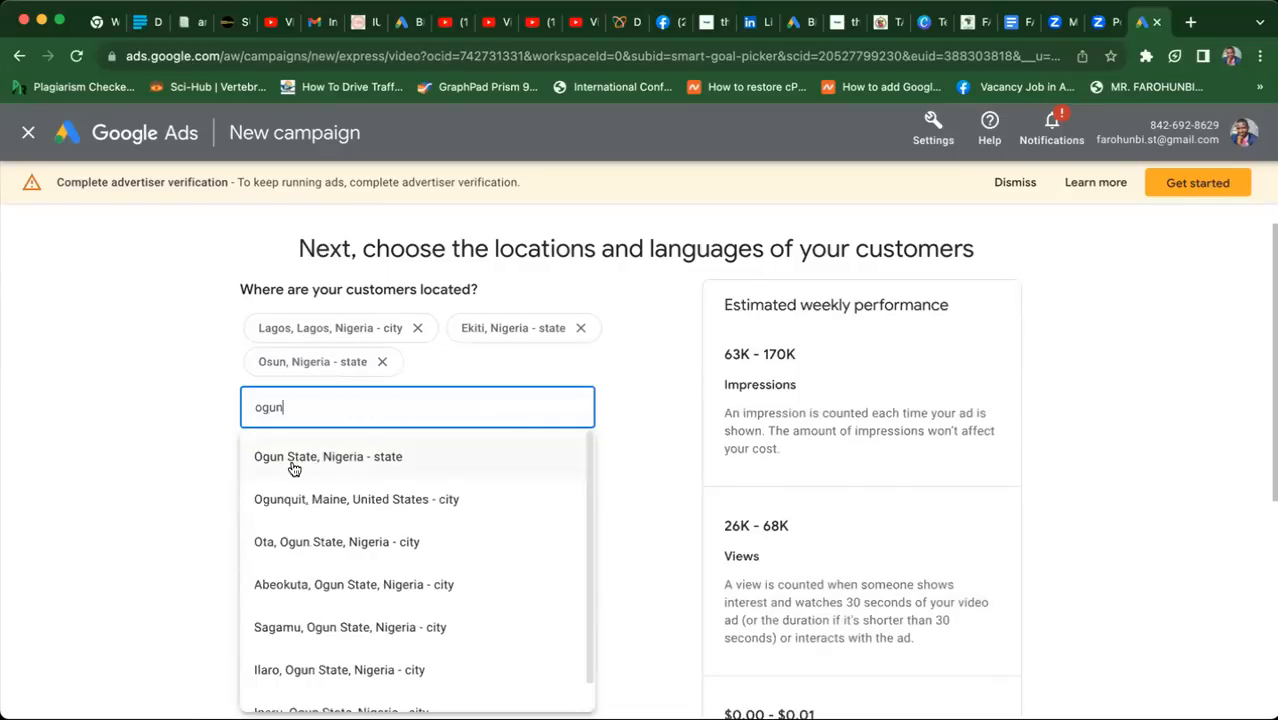
left_click(290, 461)
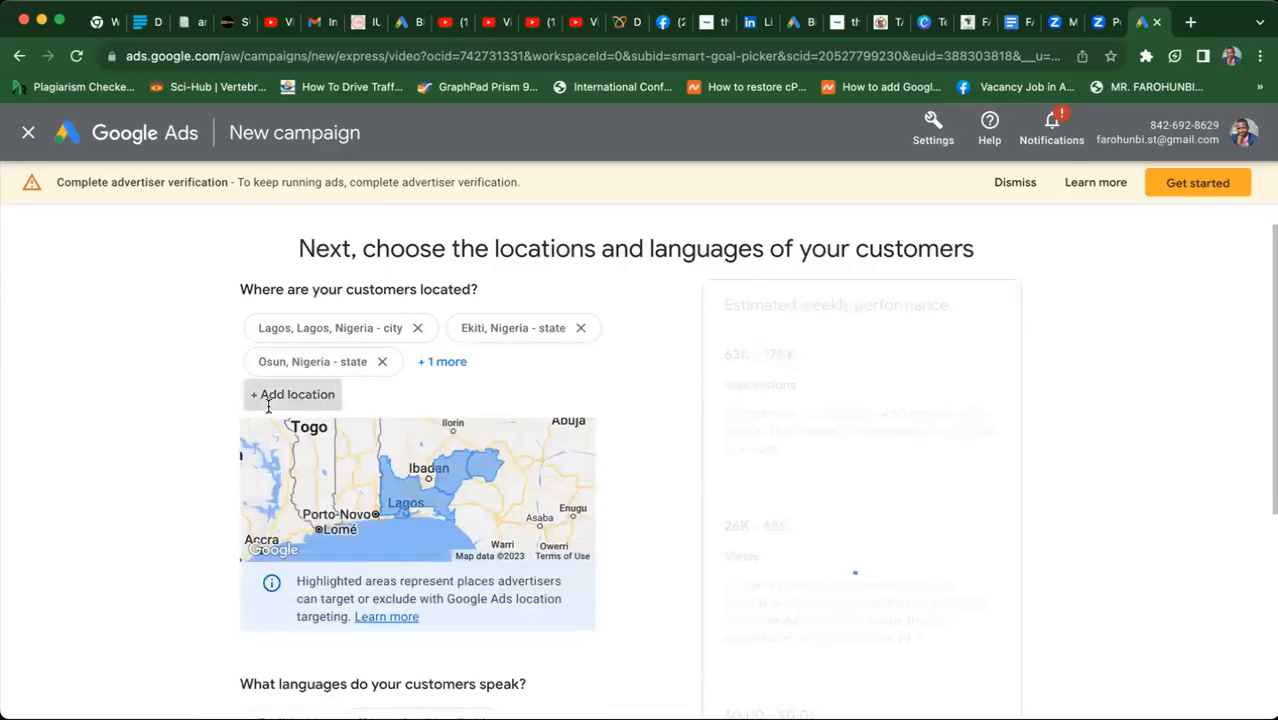
left_click(271, 394)
type("ondo")
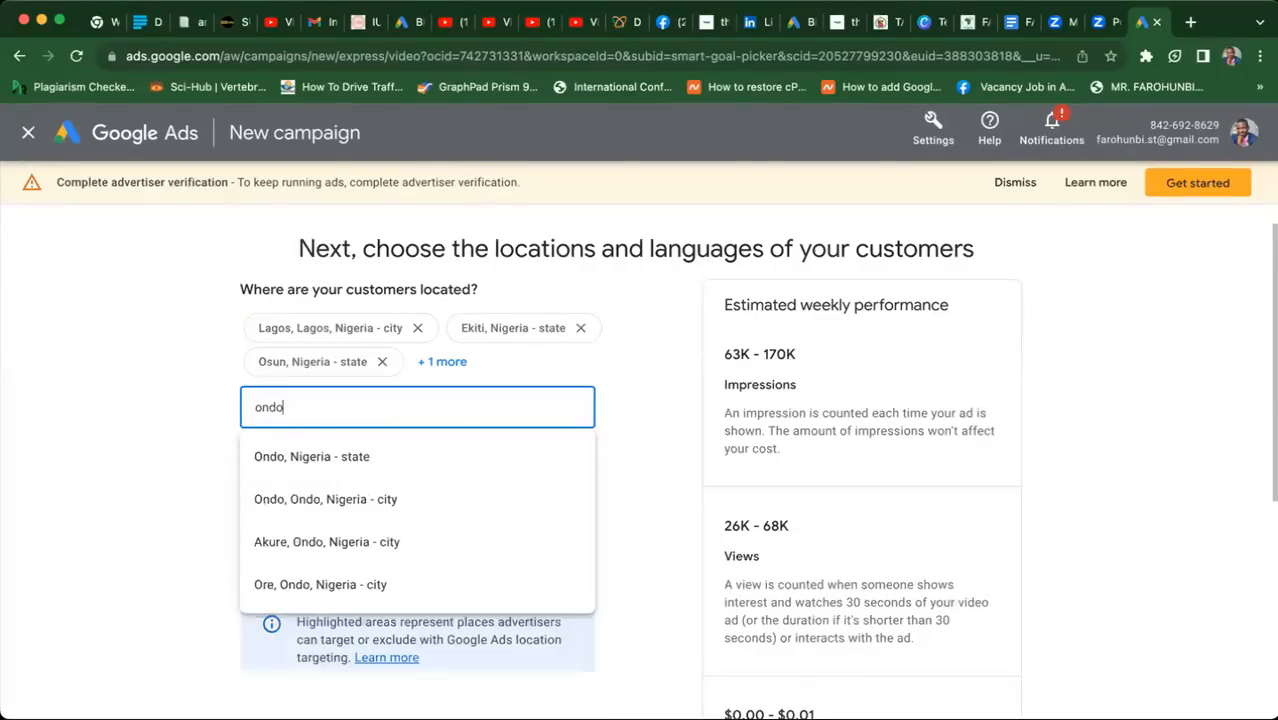
left_click(278, 457)
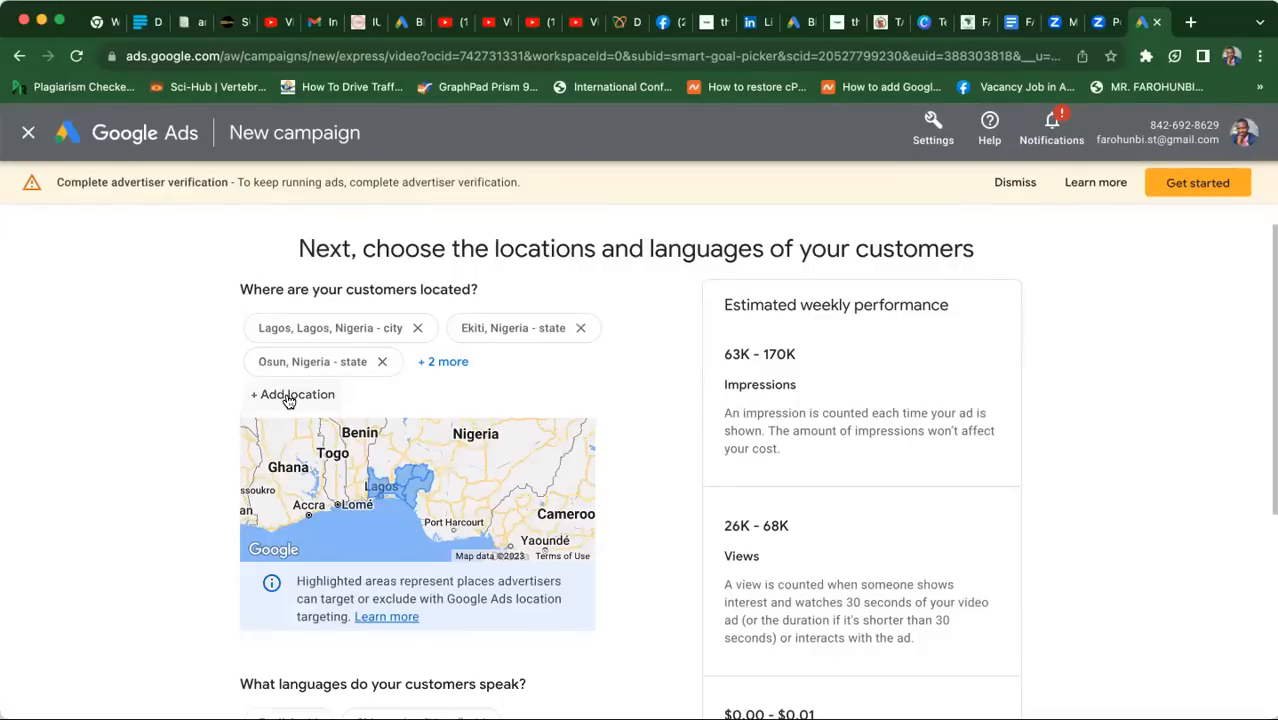
- Extend the customer locations with the Nigerian states Oyo and Edo
left_click(287, 397)
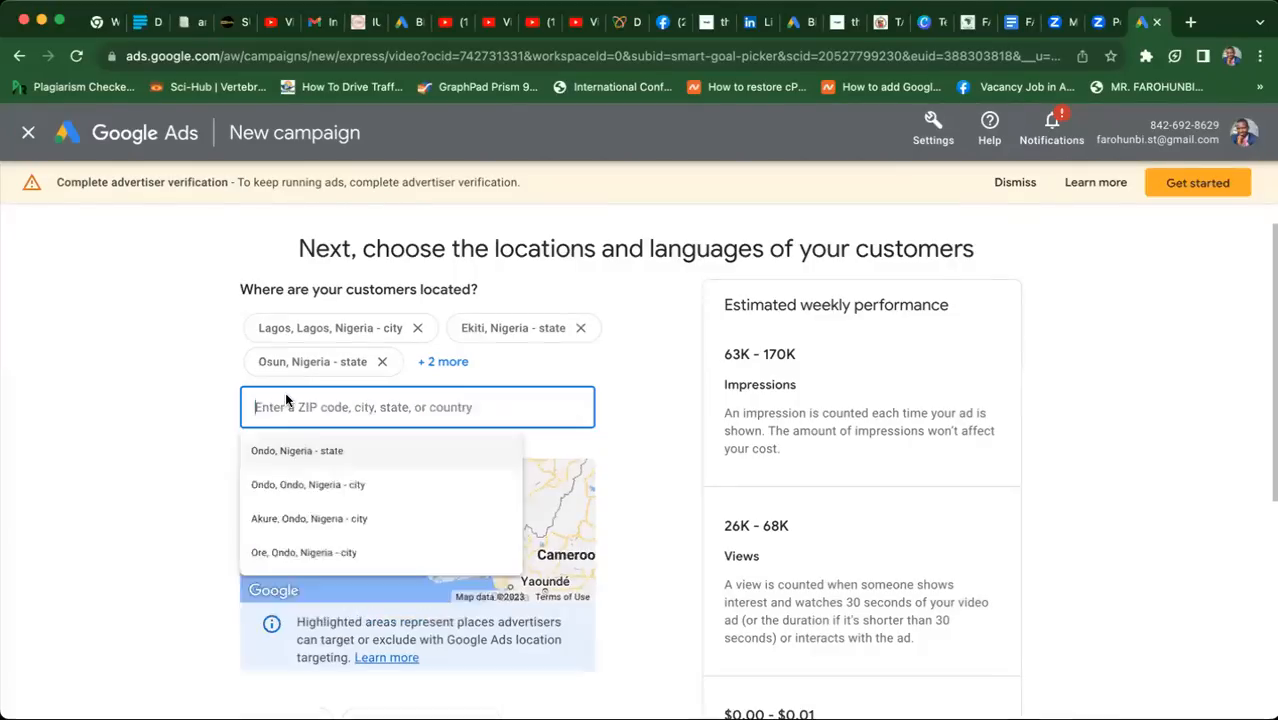
type("oyo")
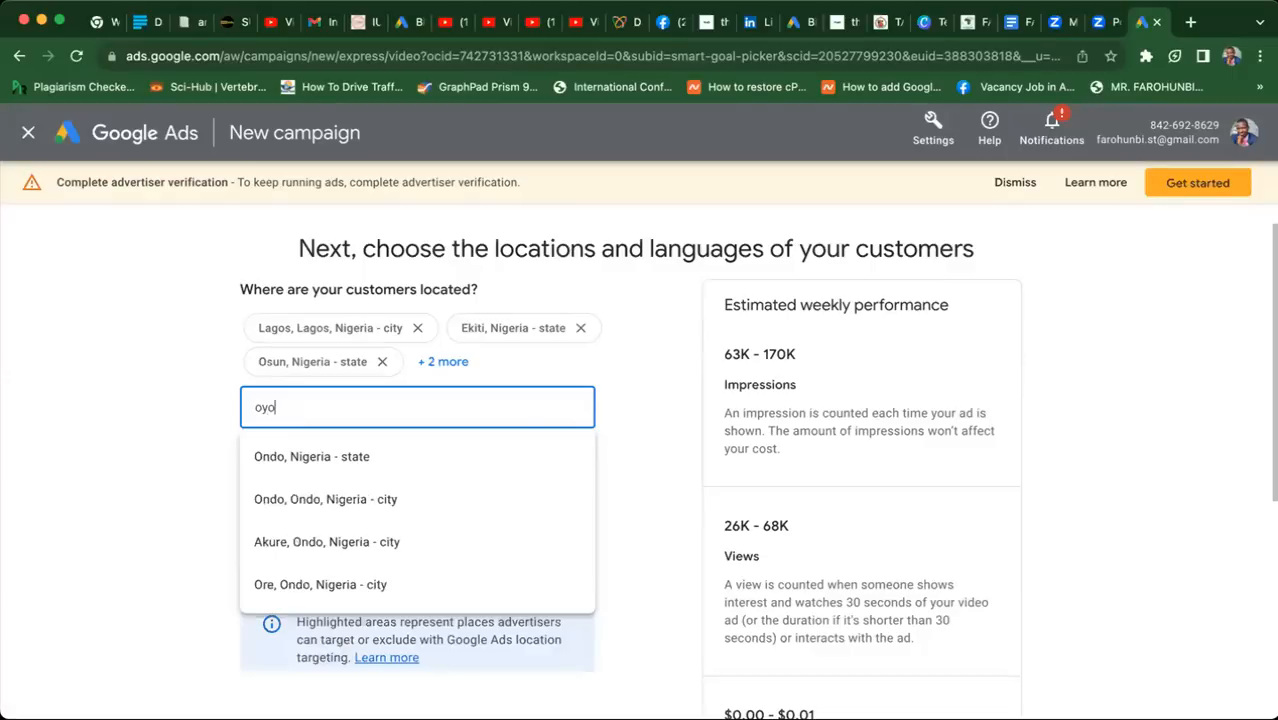
type(" st")
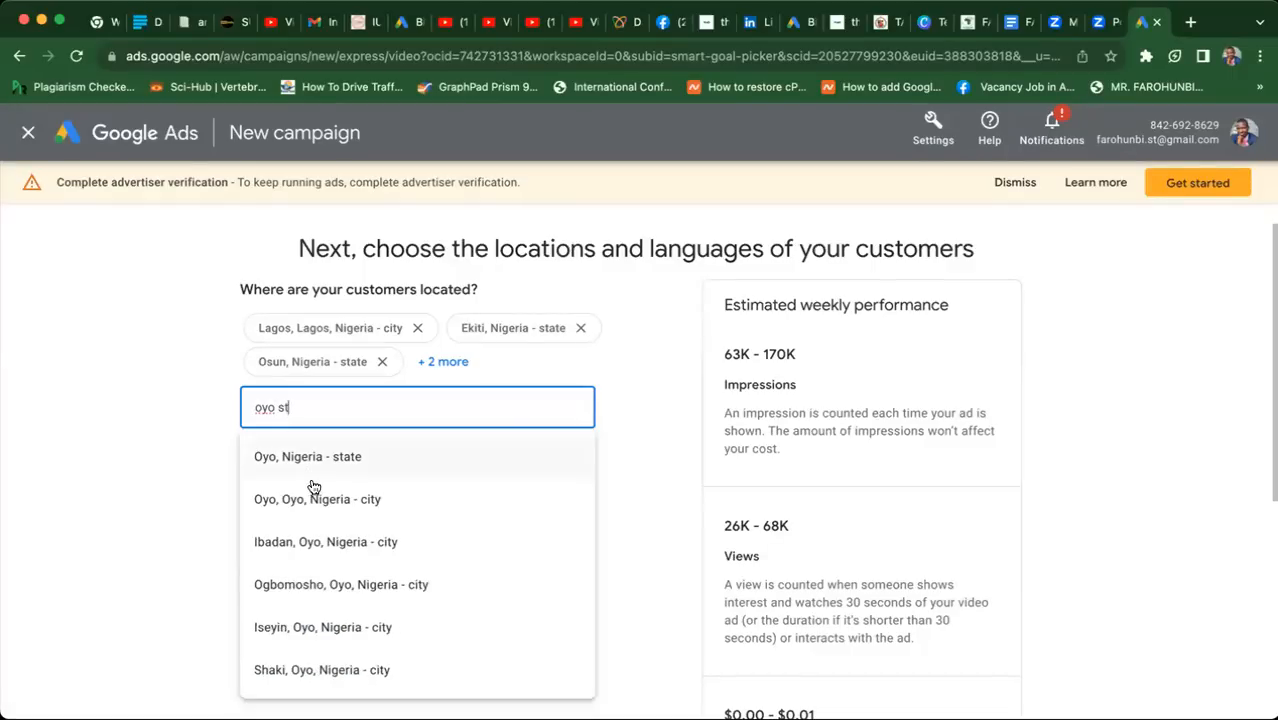
left_click(266, 464)
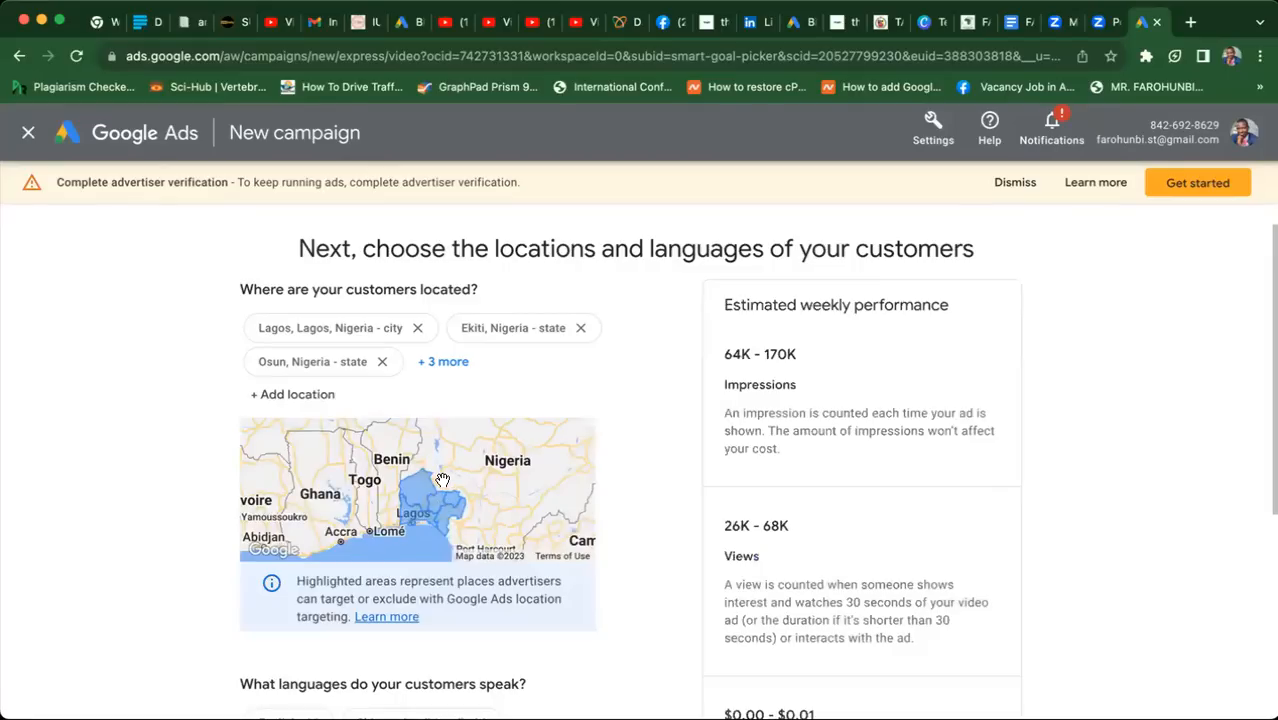
left_click(309, 399)
type("edo")
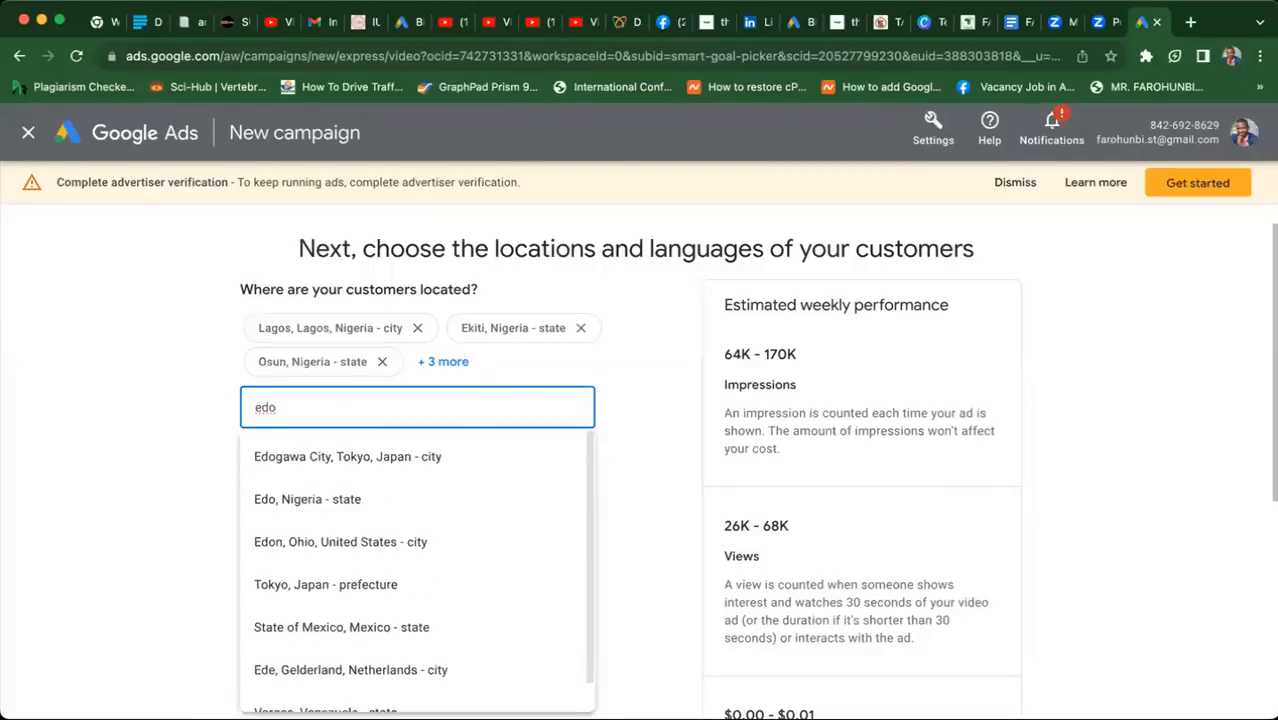
left_click(305, 506)
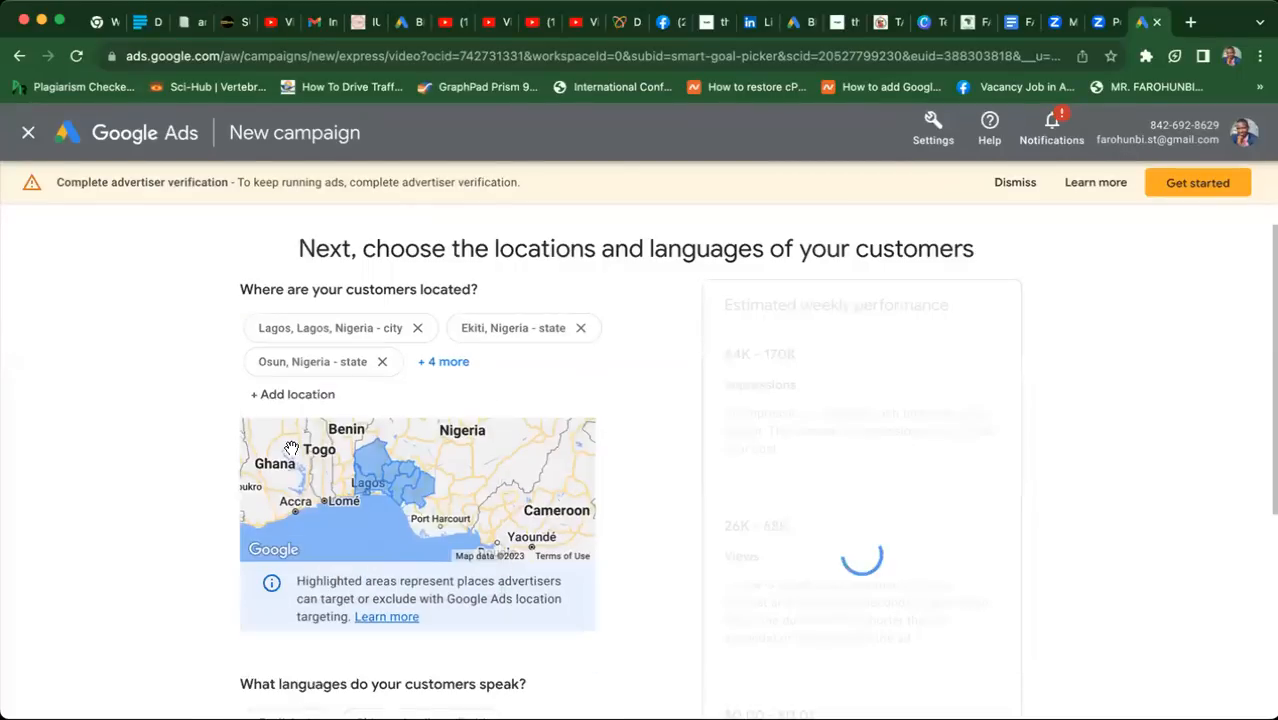
- Add the city of Abuja, Federal Capital Territory, and Nasarawa state in Nigeria to the customer locations
left_click(283, 400)
type("abuja")
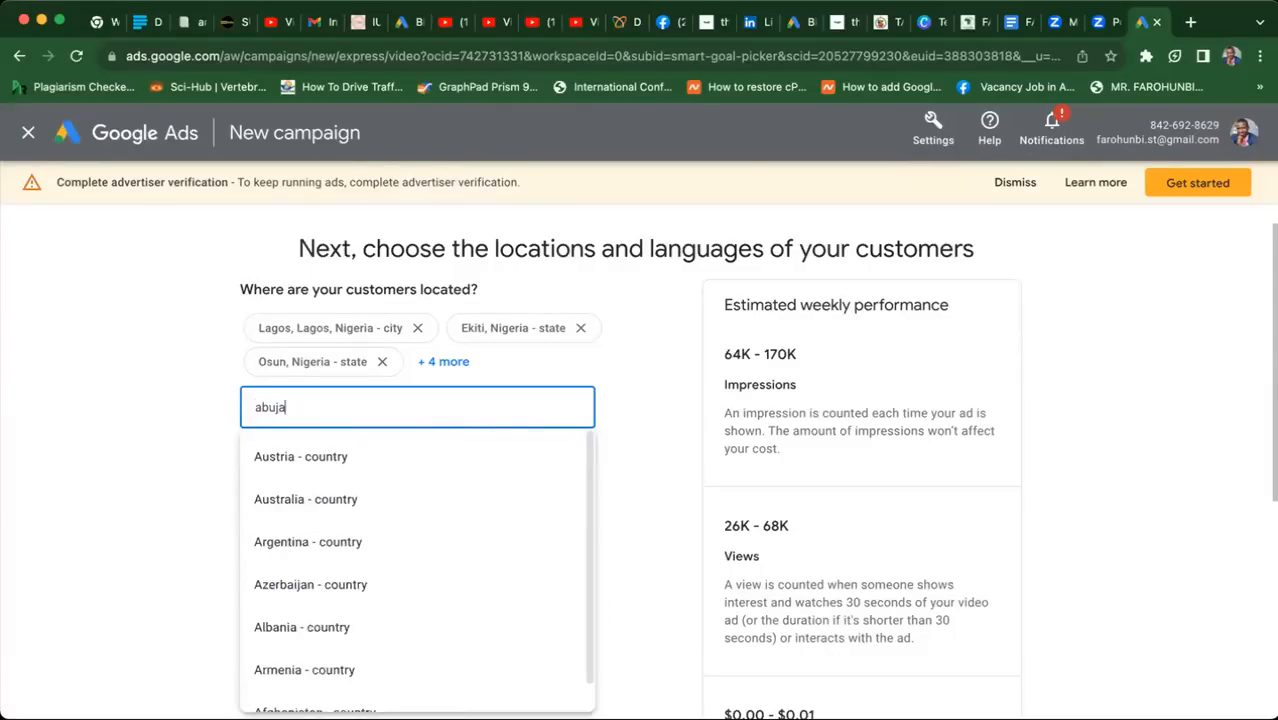
left_click(288, 453)
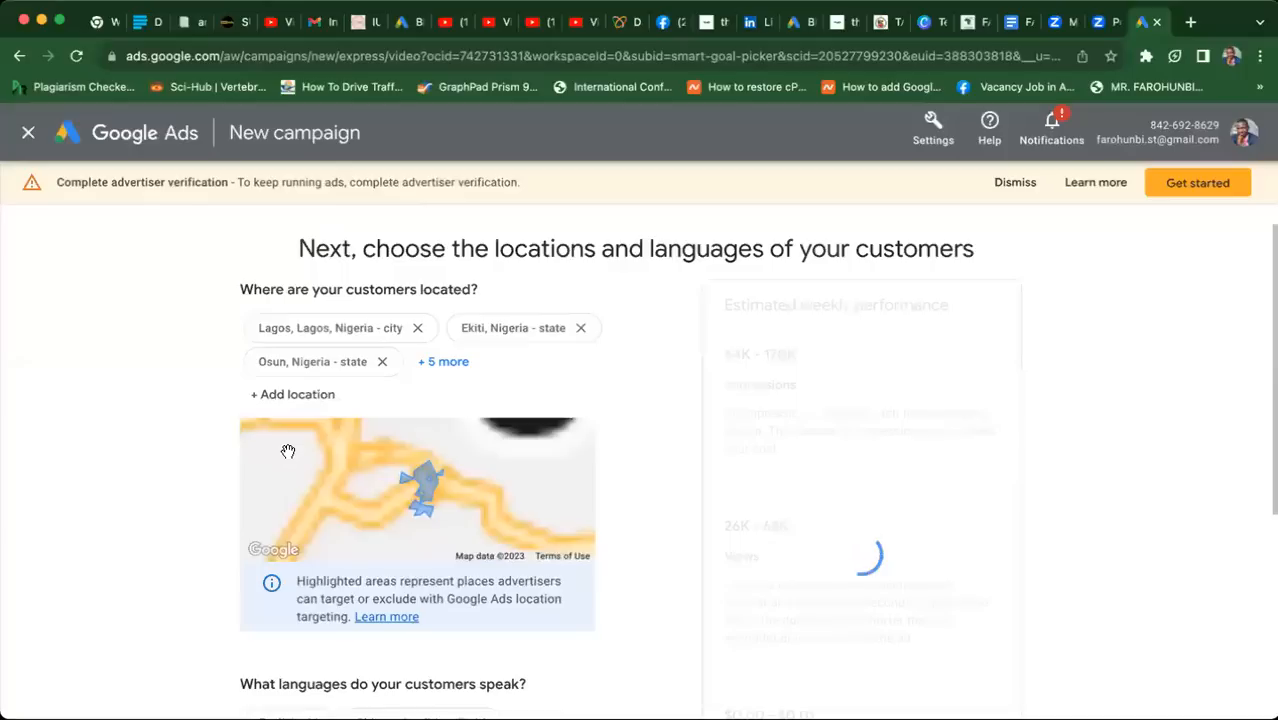
left_click(290, 395)
type("Na")
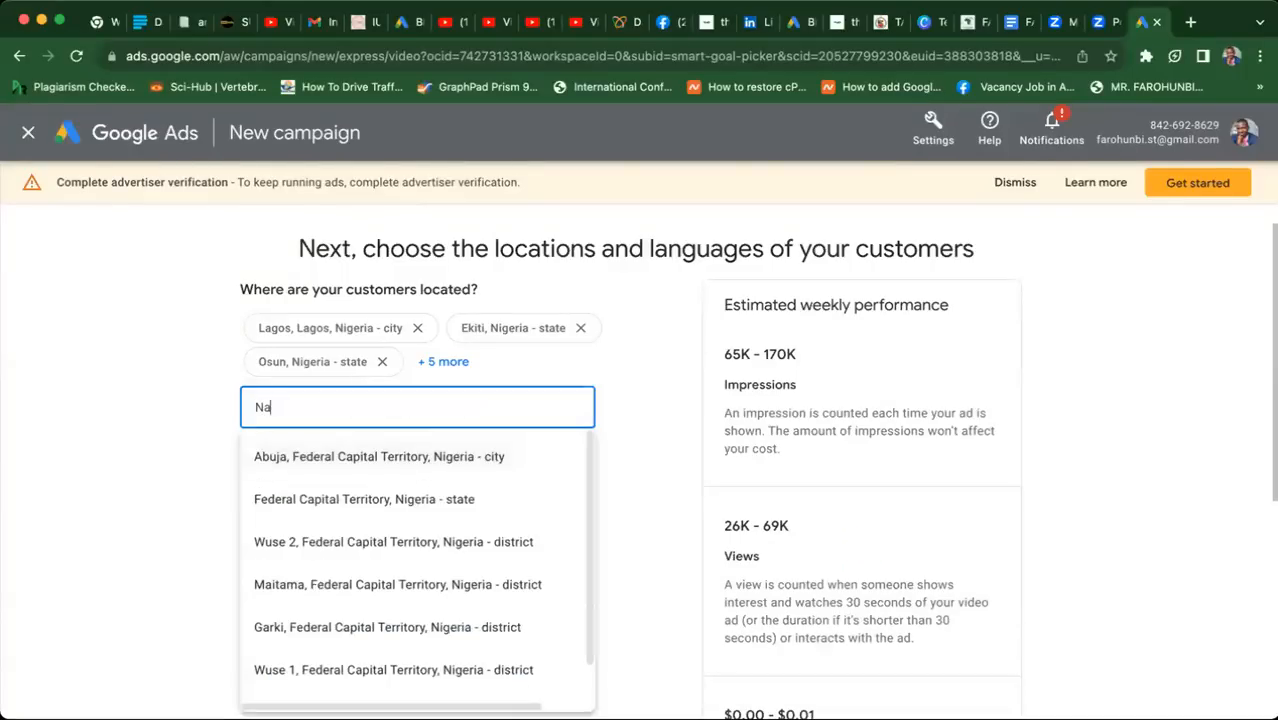
type("ssa")
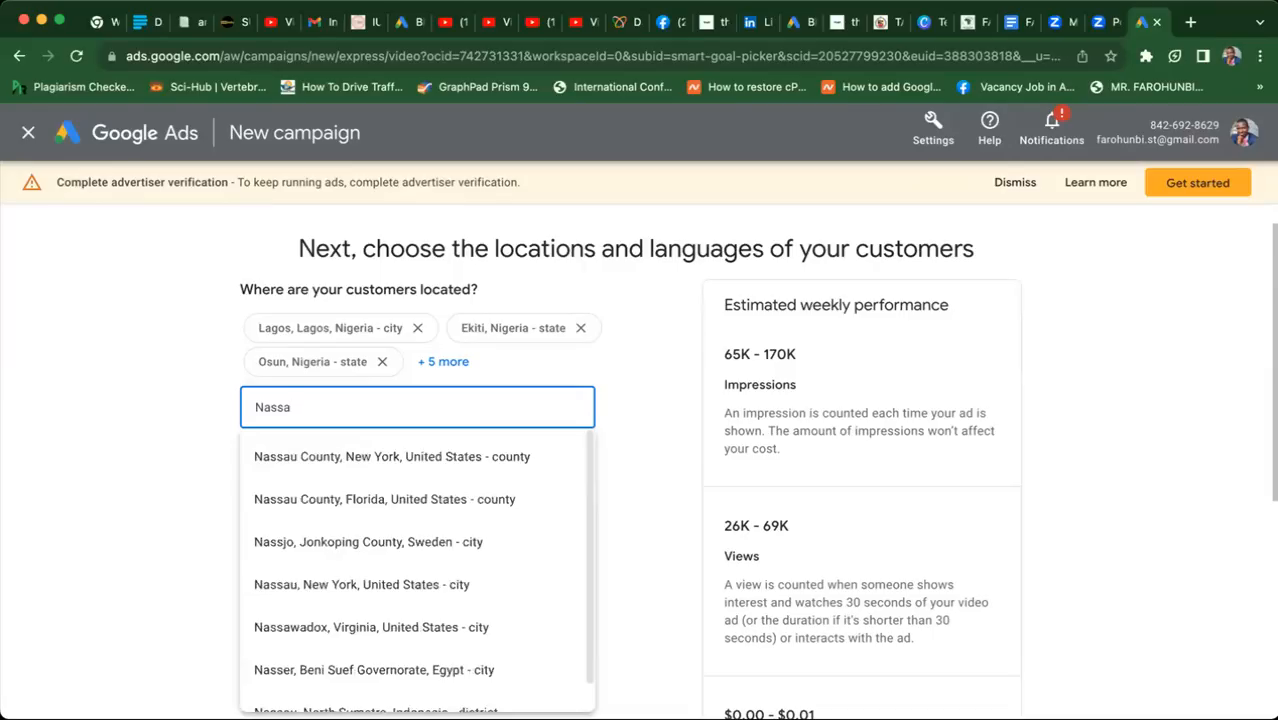
type("ra")
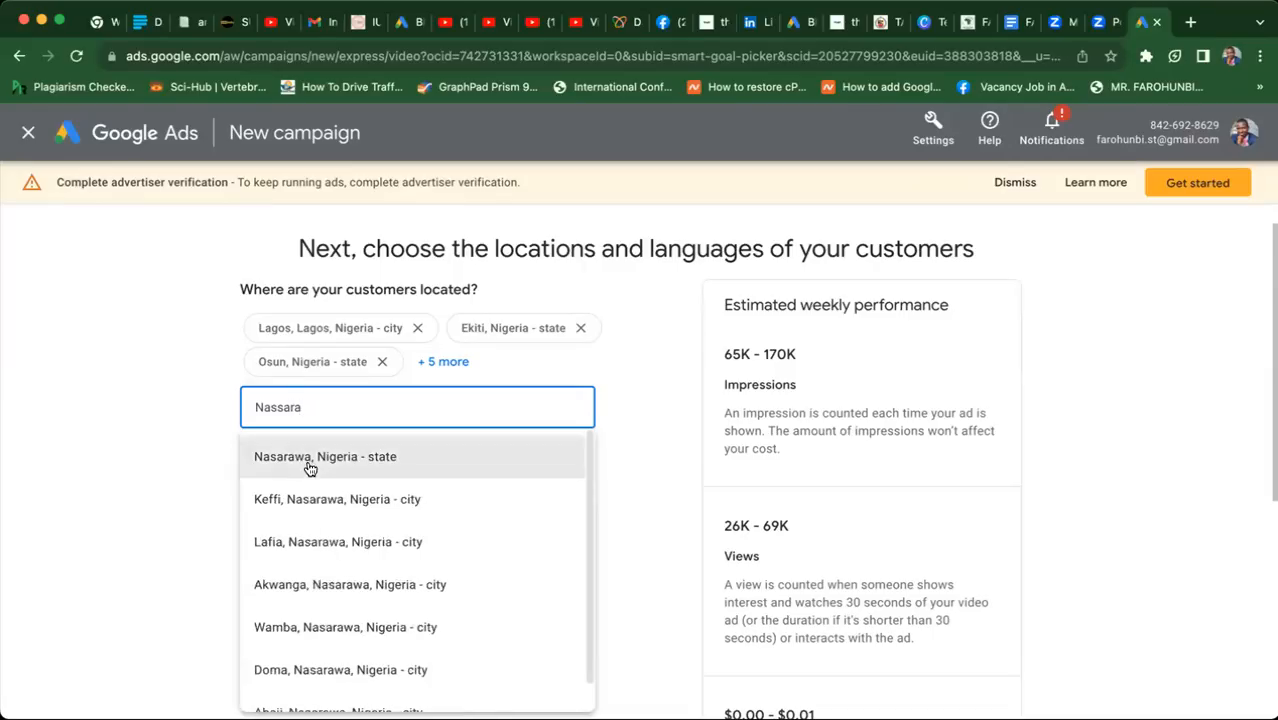
left_click(307, 462)
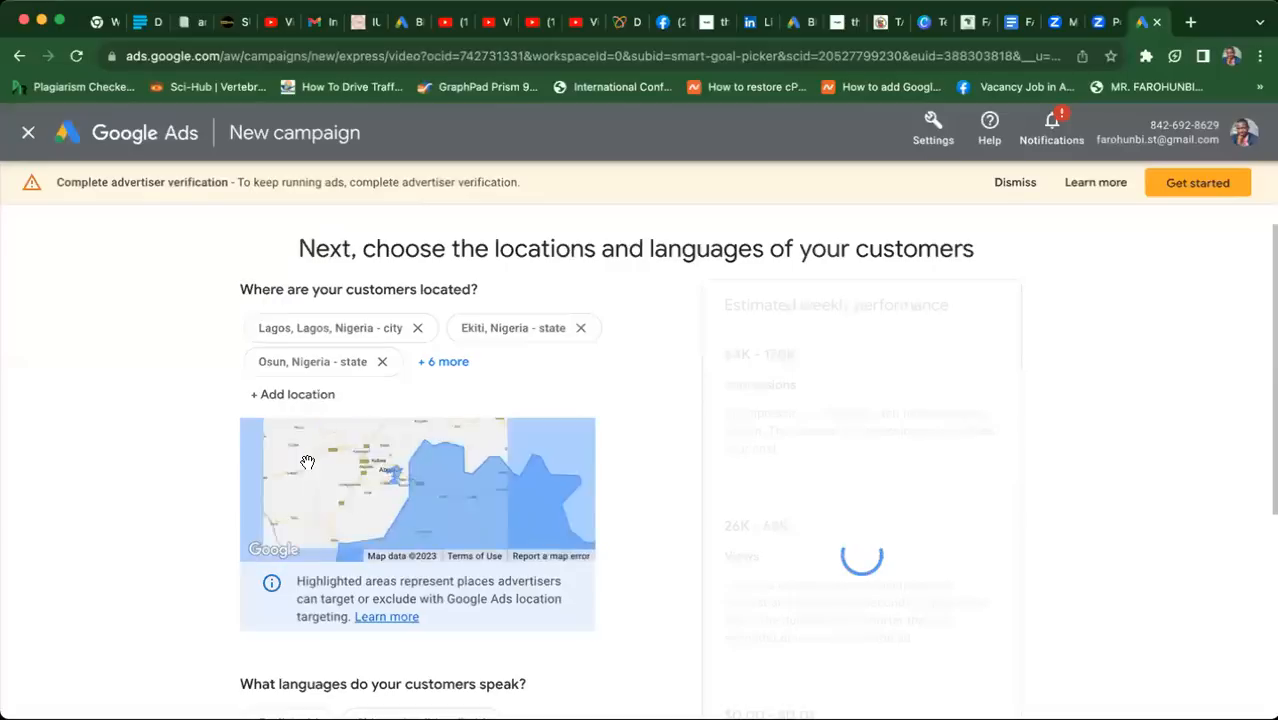
- Add the Nigerian states Kwara and Kogi to the customer locations
left_click(278, 397)
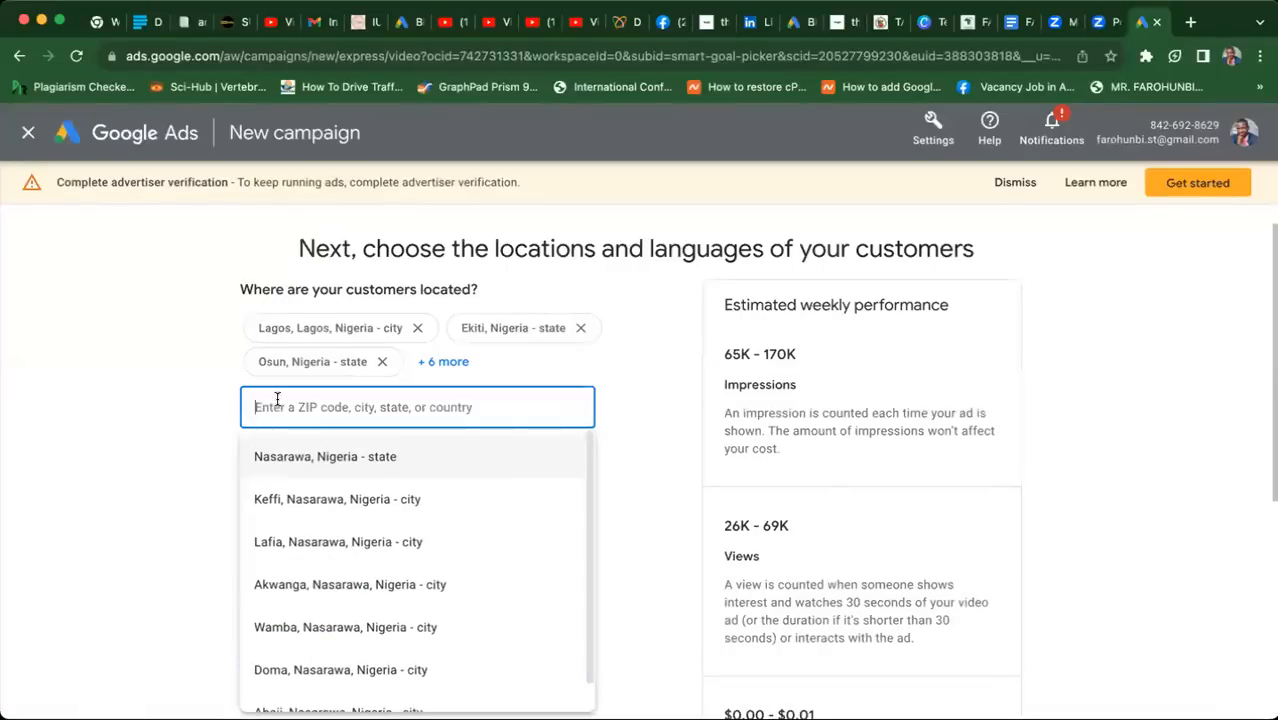
type("Kwara")
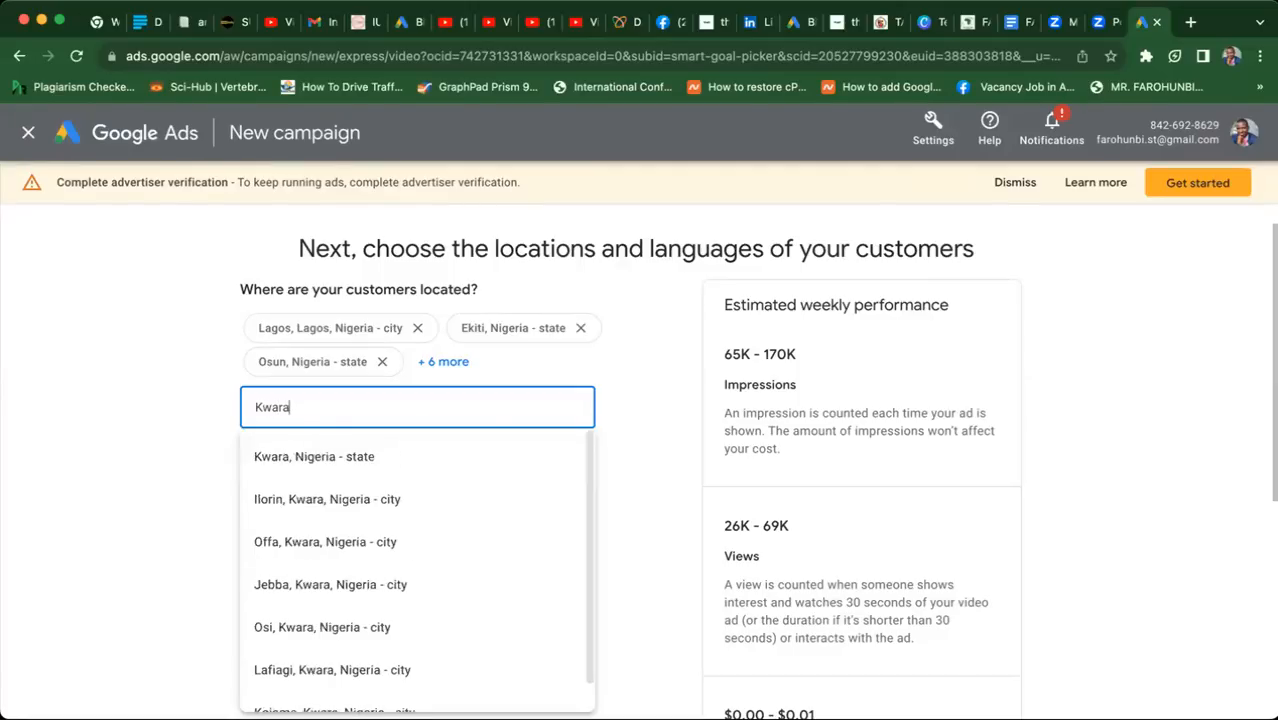
left_click(293, 459)
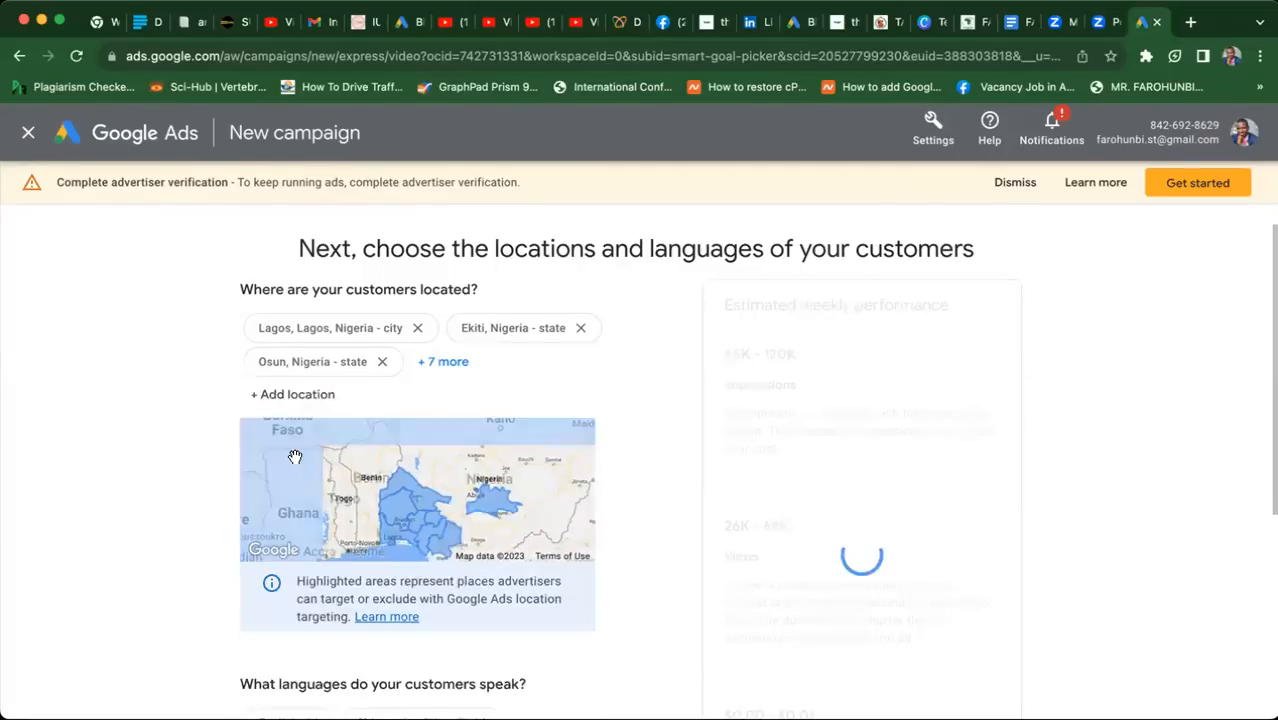
left_click(281, 396)
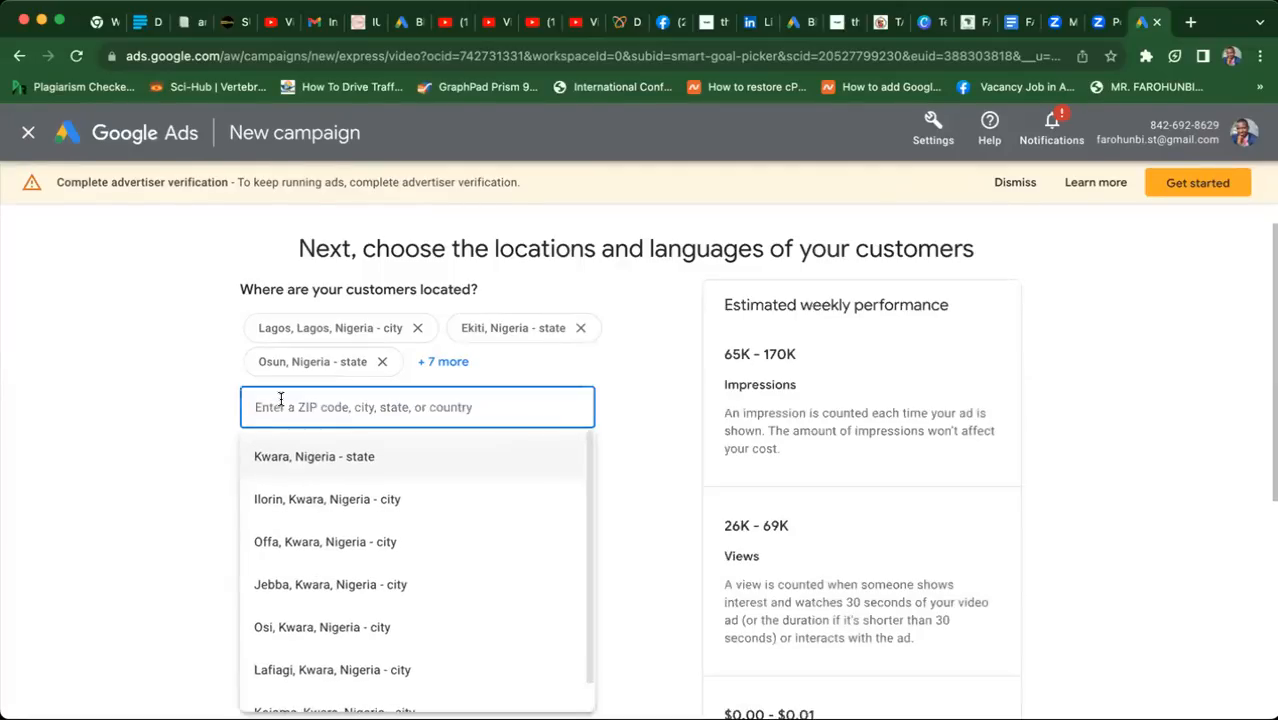
type("kogi")
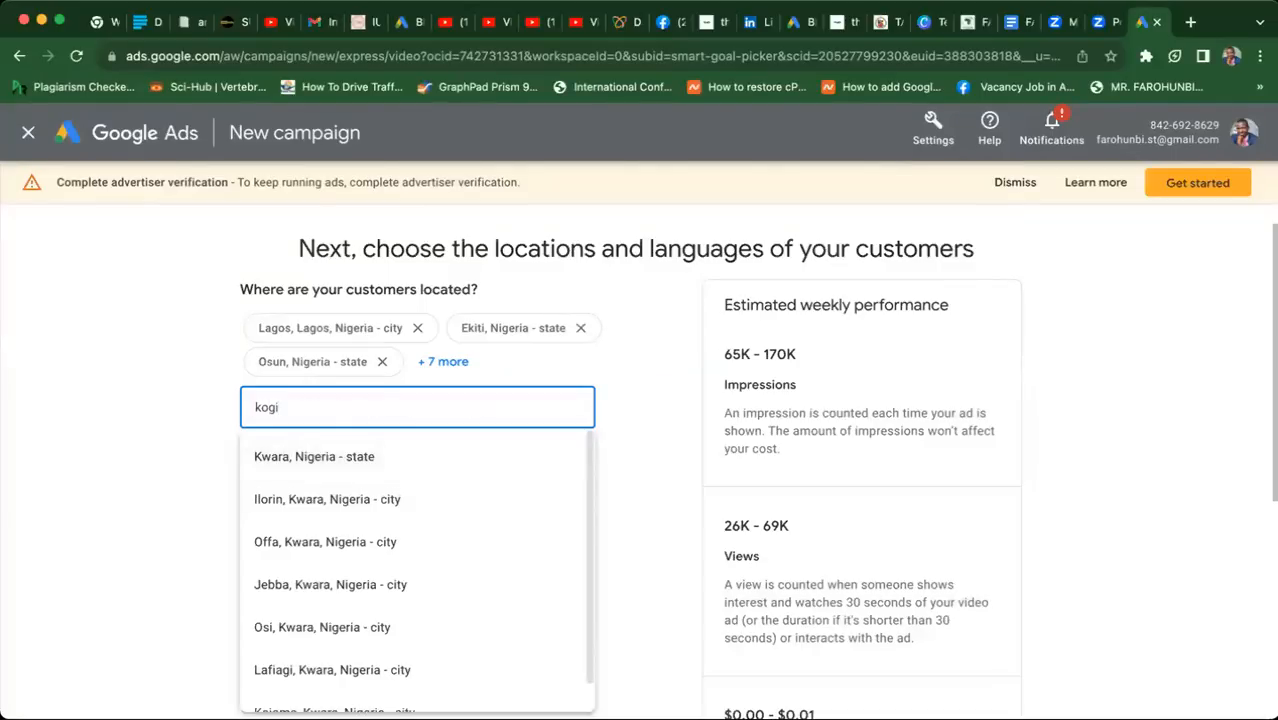
left_click(277, 458)
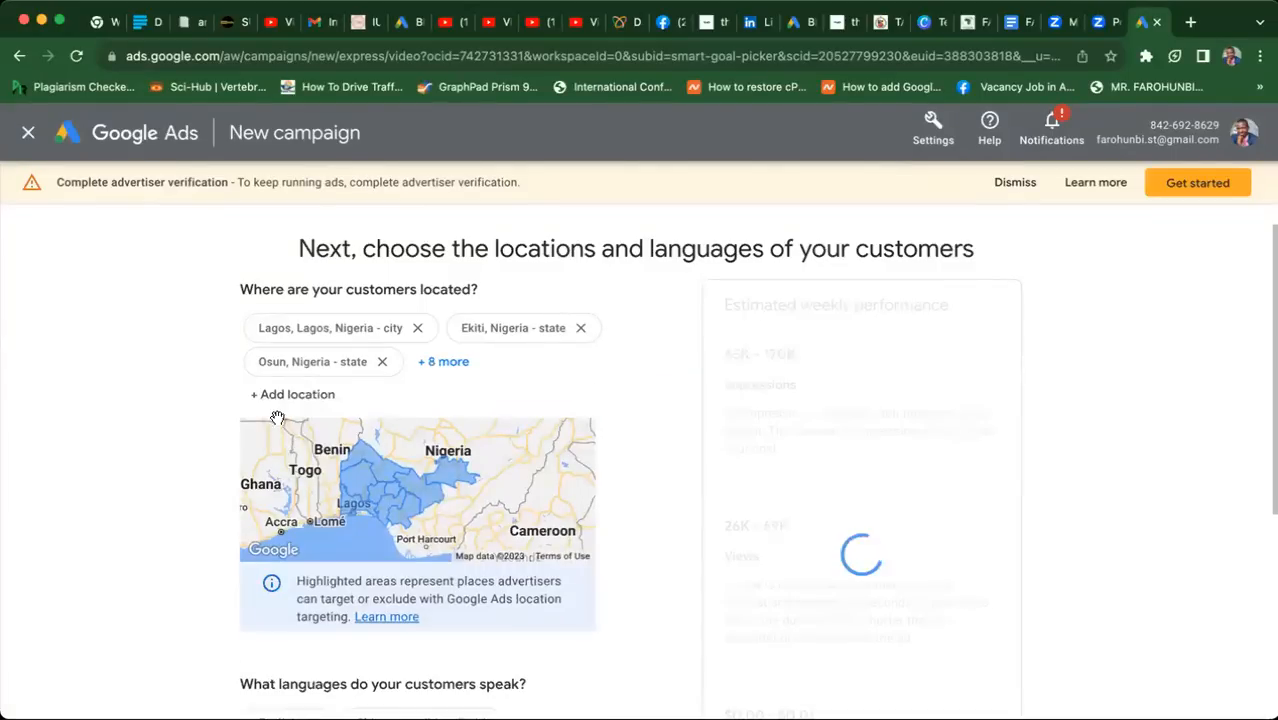
- Add the Nigerian states Benue and Kaduna to the targeted customer locations
left_click(276, 396)
type("benue")
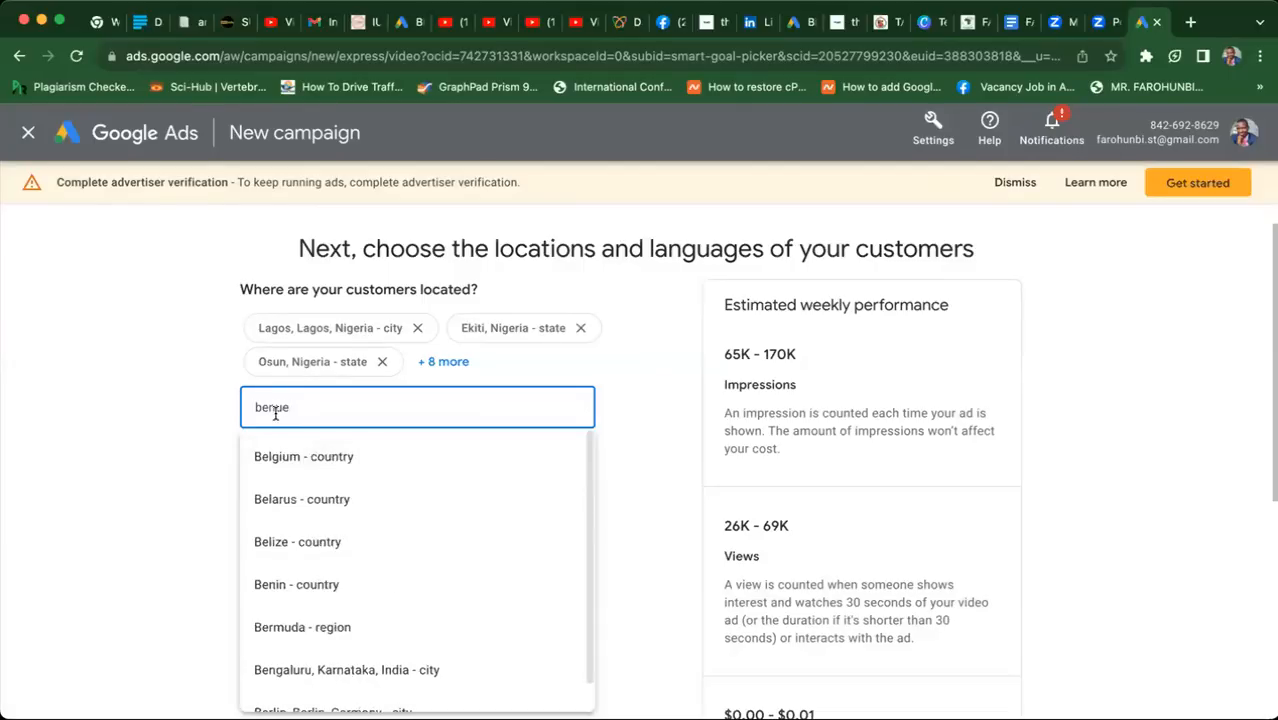
left_click(264, 455)
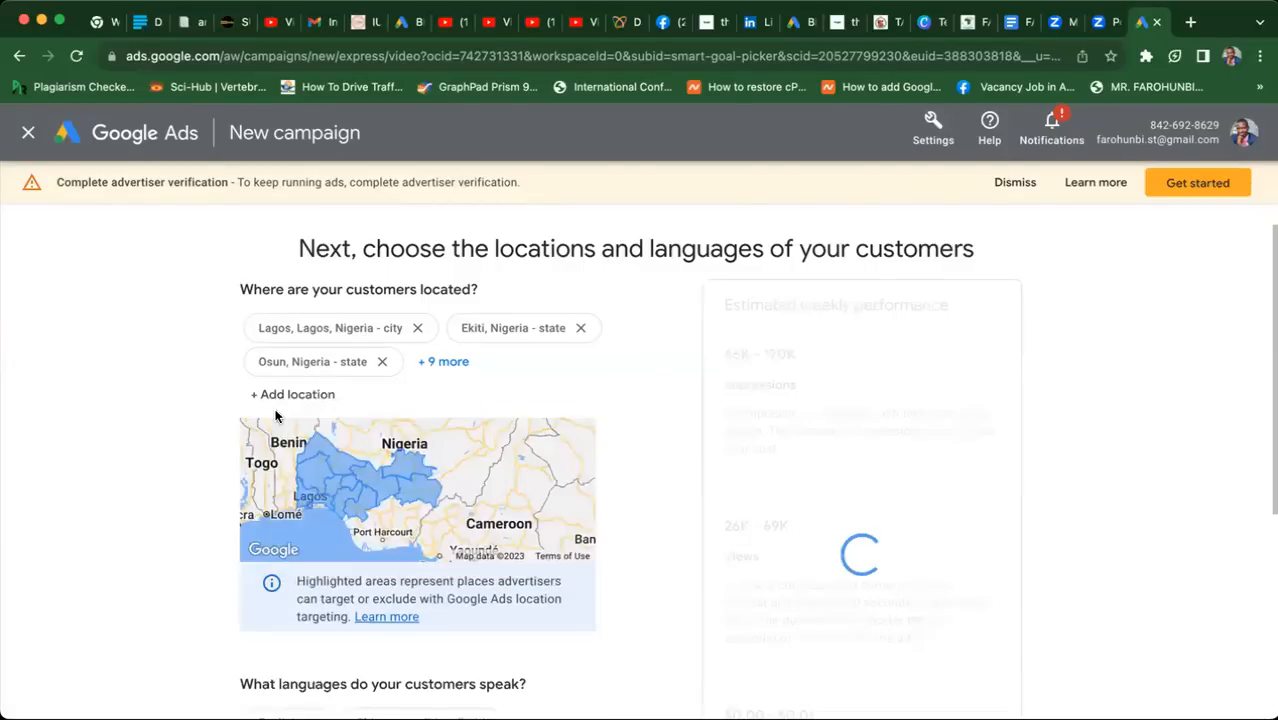
left_click(278, 398)
type("ka")
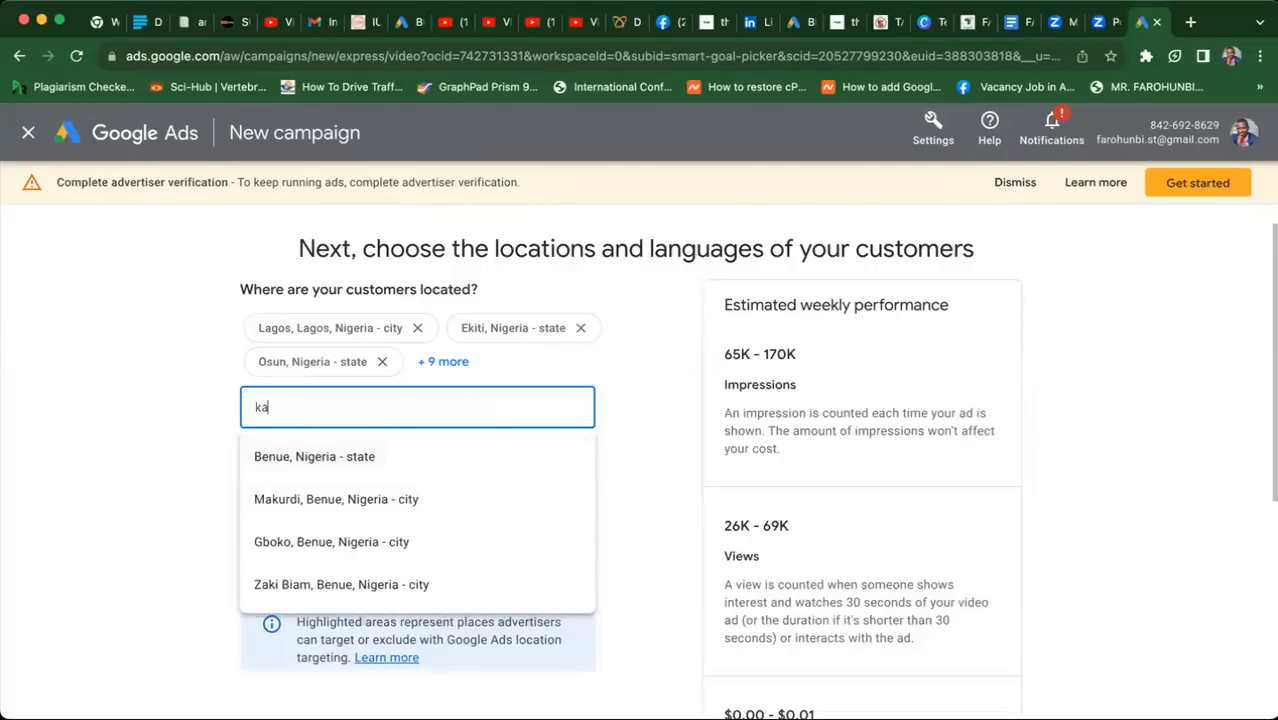
type("duna")
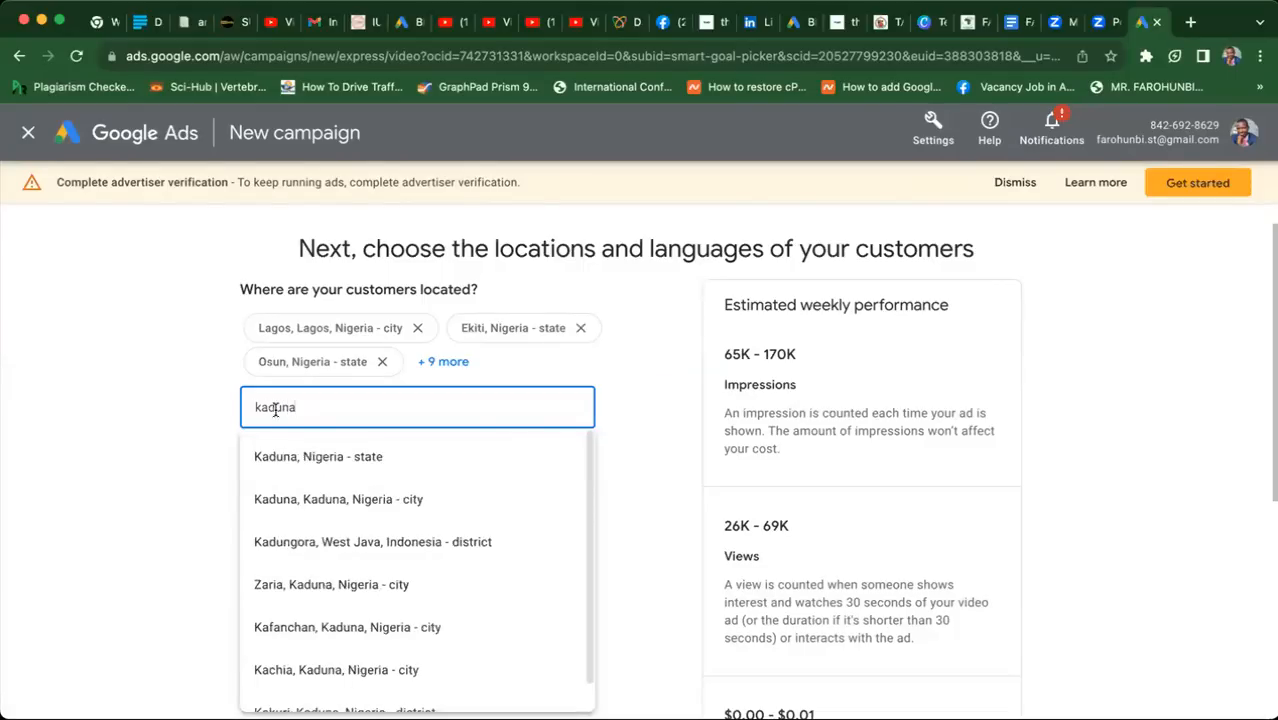
left_click(275, 455)
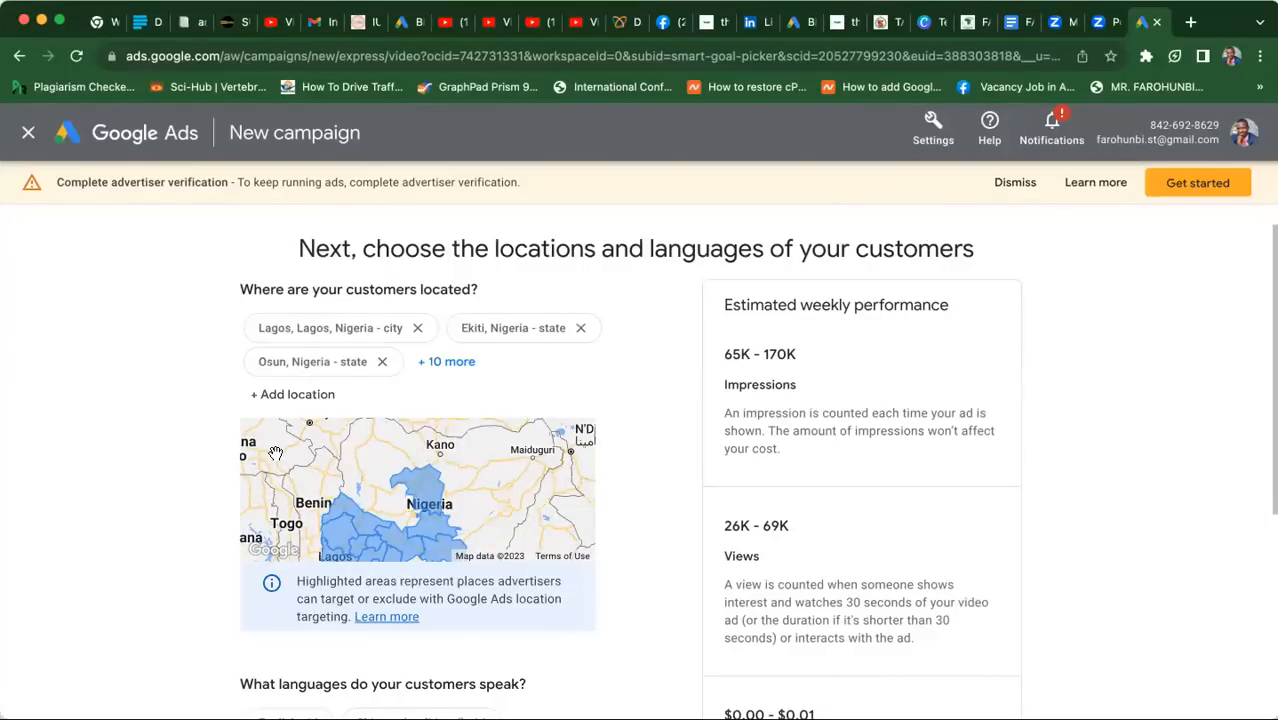
- Include the Nigerian states Borno and Taraba in the customer locations
left_click(285, 396)
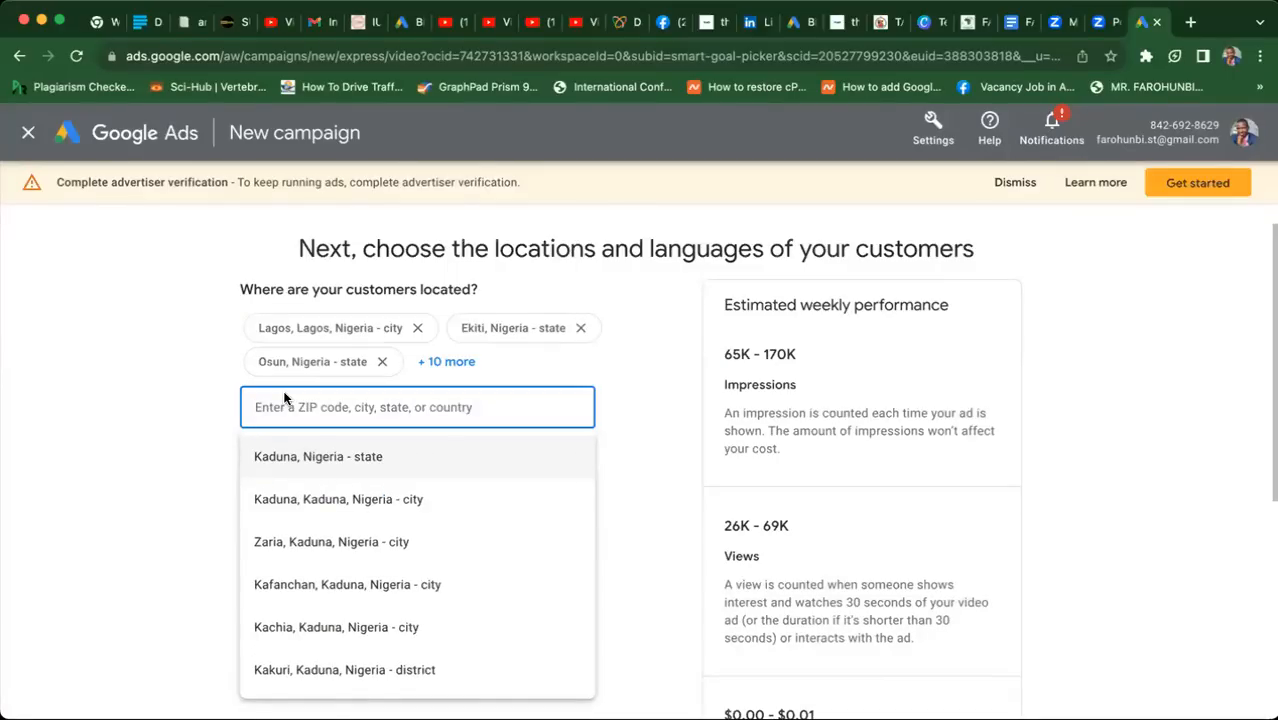
type("borno")
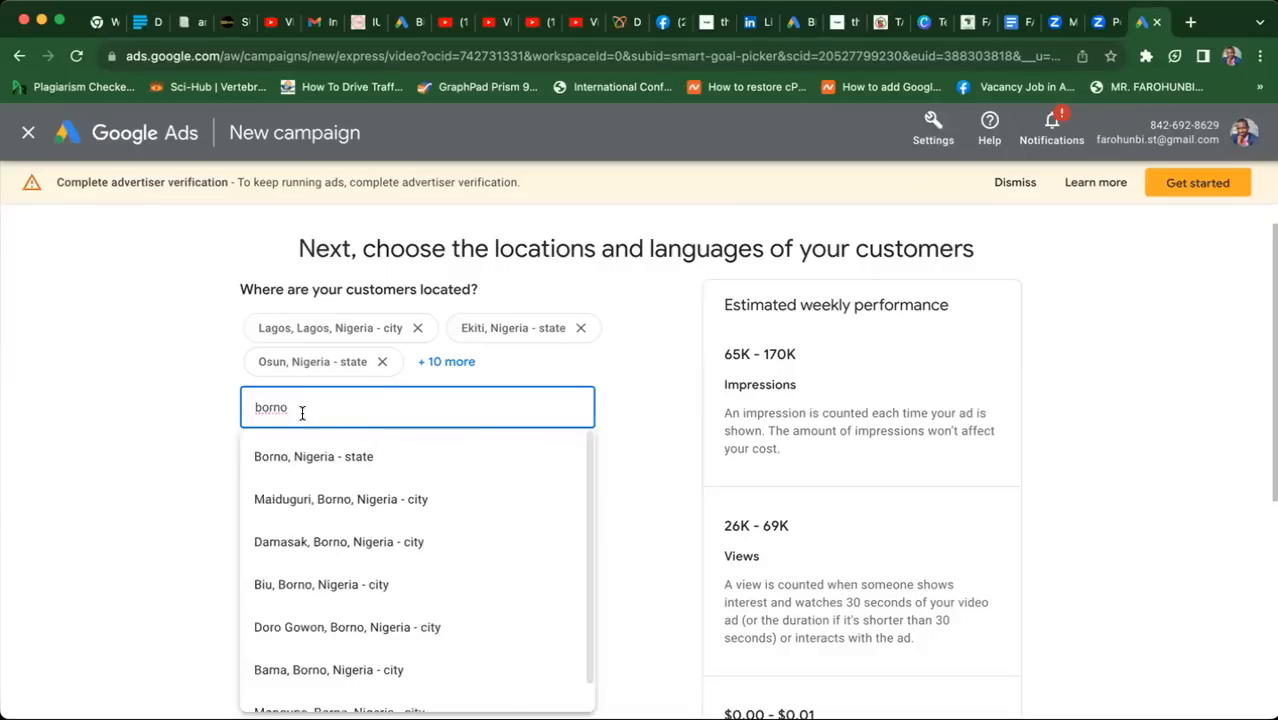
left_click(318, 452)
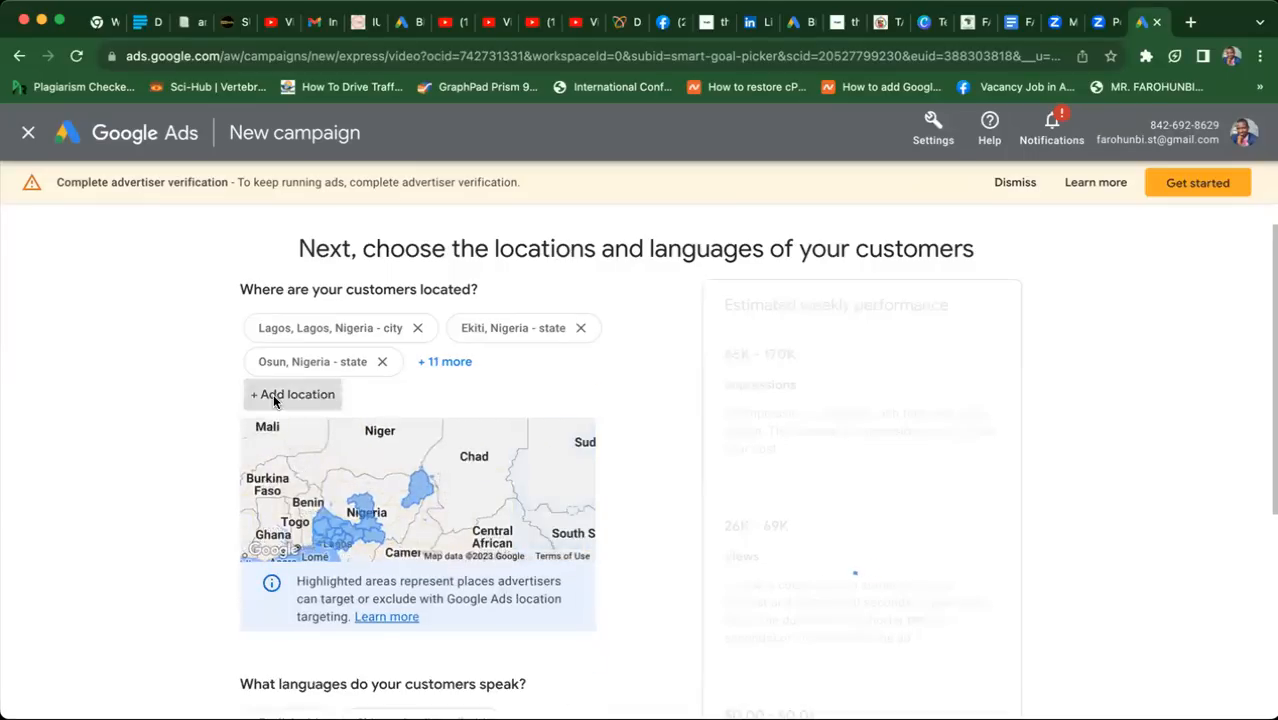
left_click(275, 401)
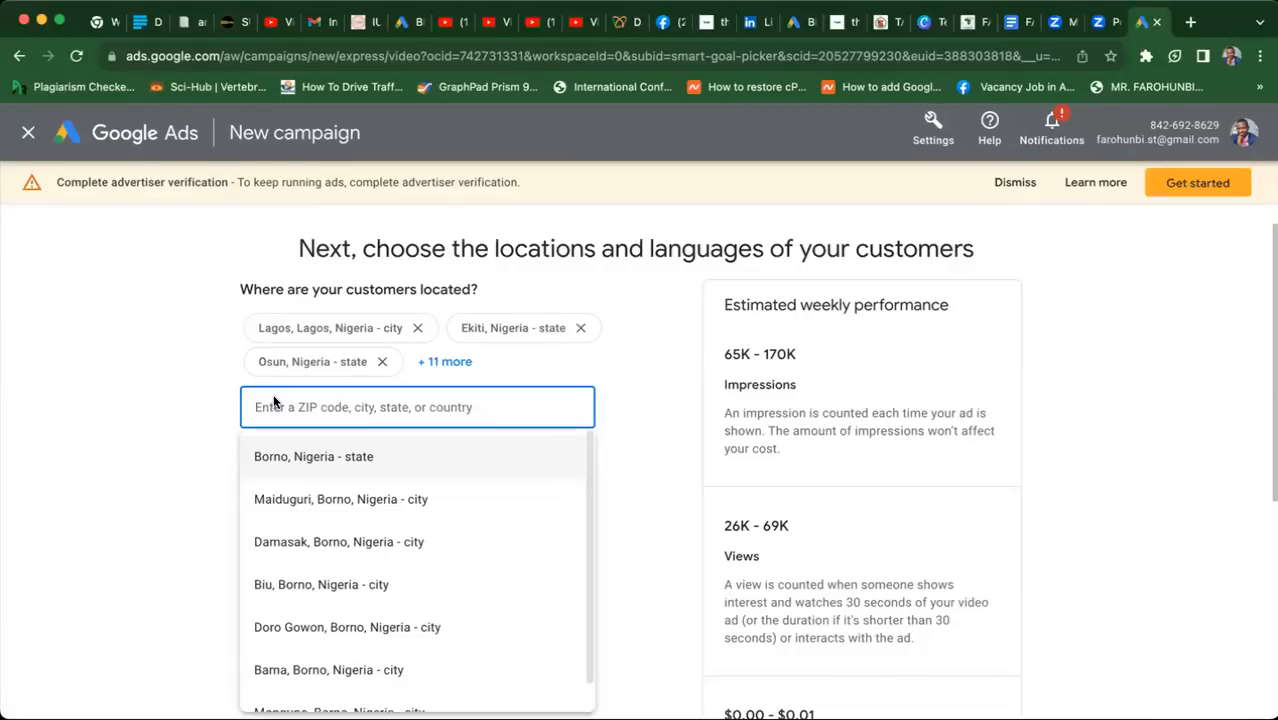
type("tara")
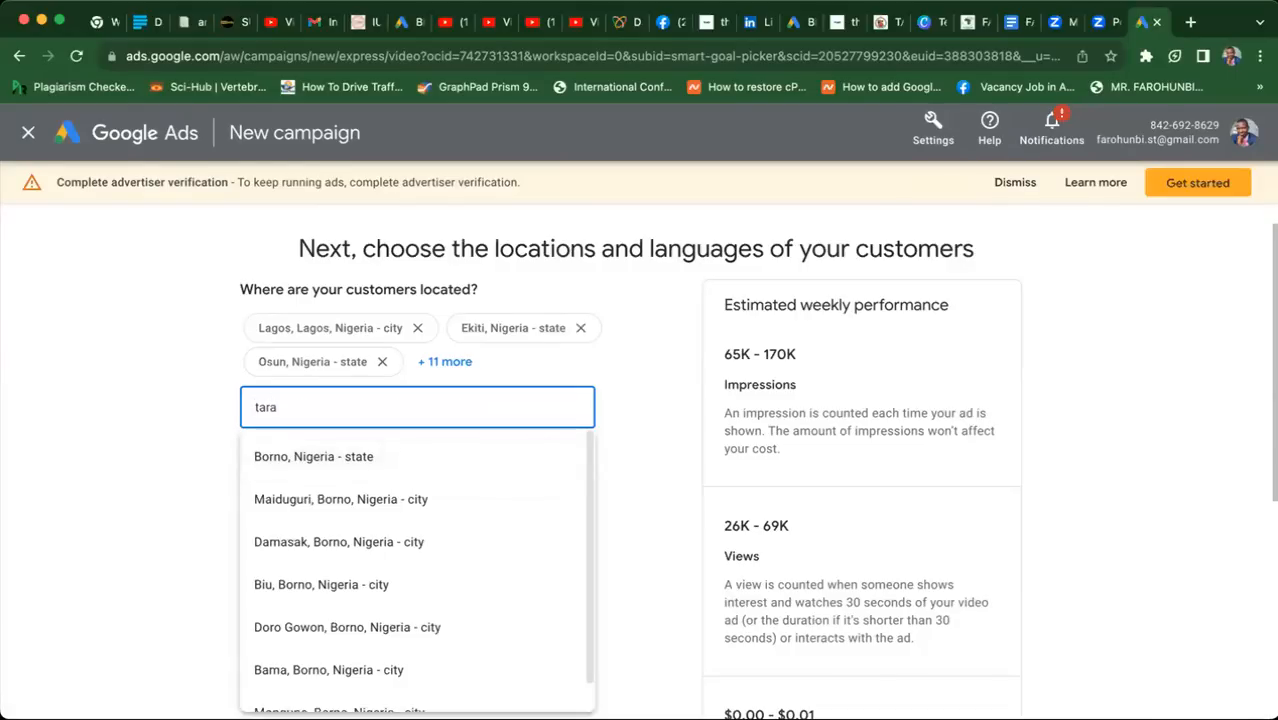
type("ba")
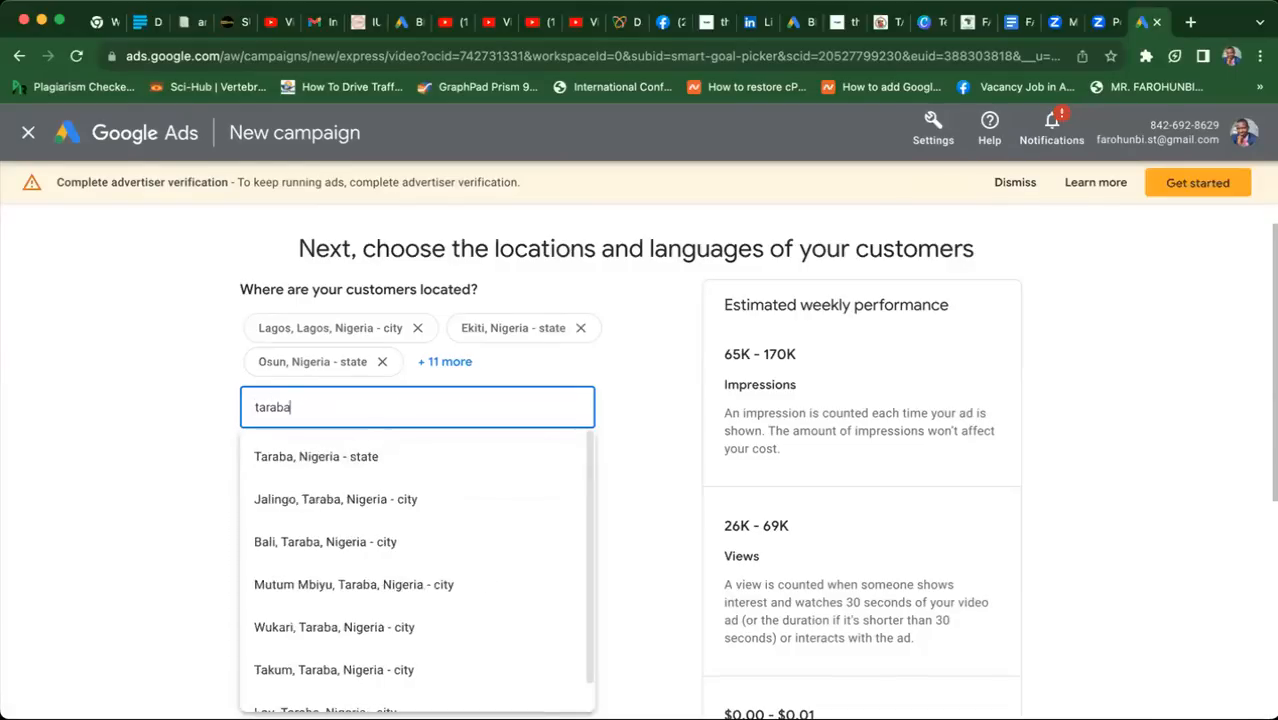
left_click(268, 457)
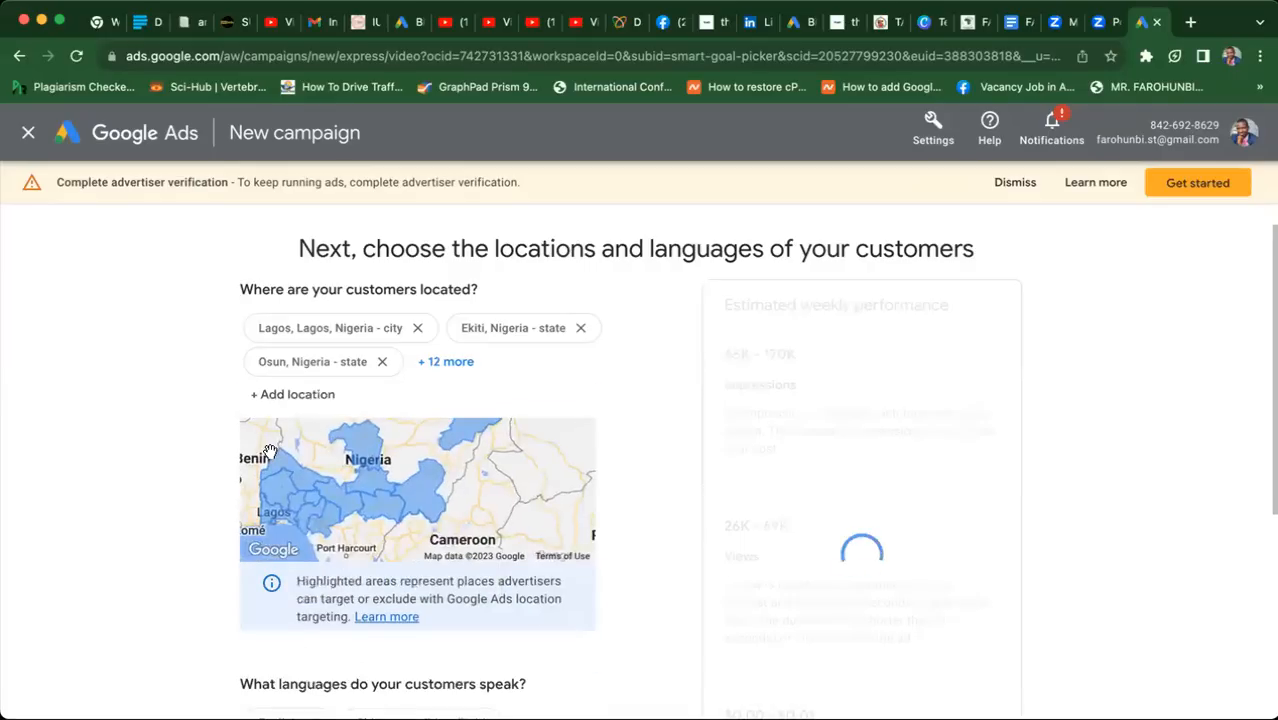
- Extend the customer locations with the Nigerian states Enugu and Imo
left_click(294, 400)
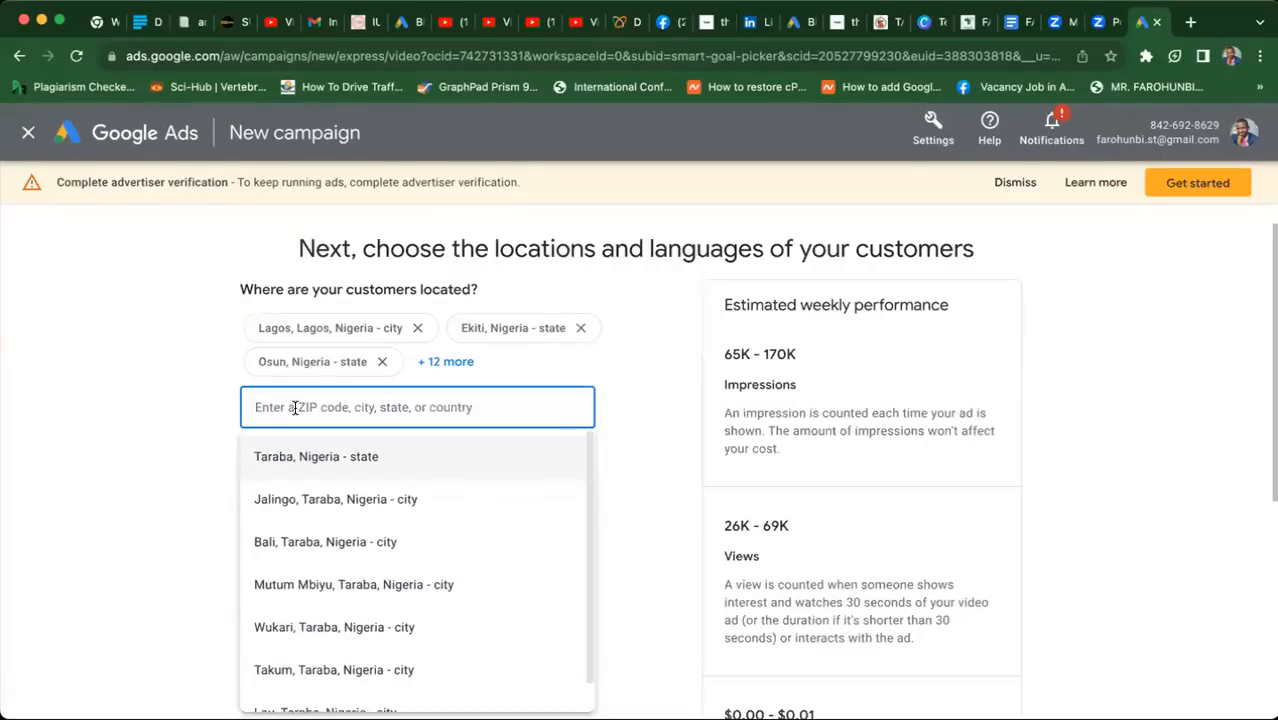
type("e")
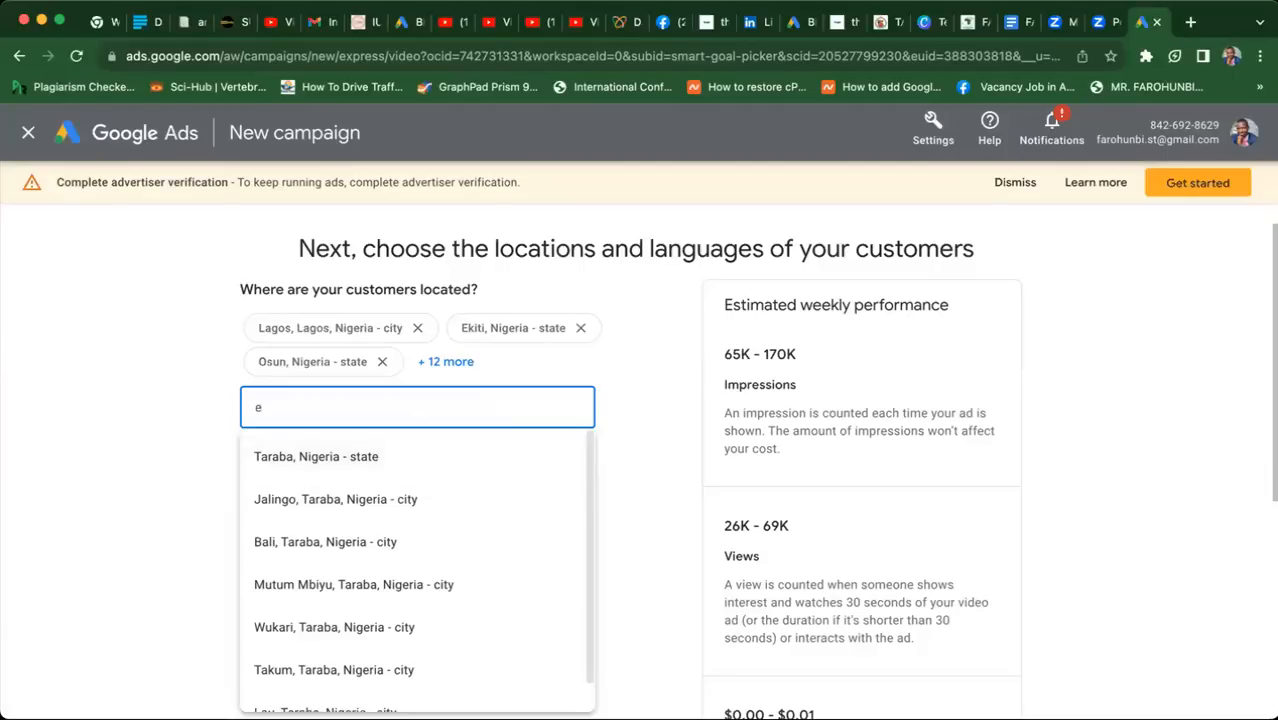
type("nugu")
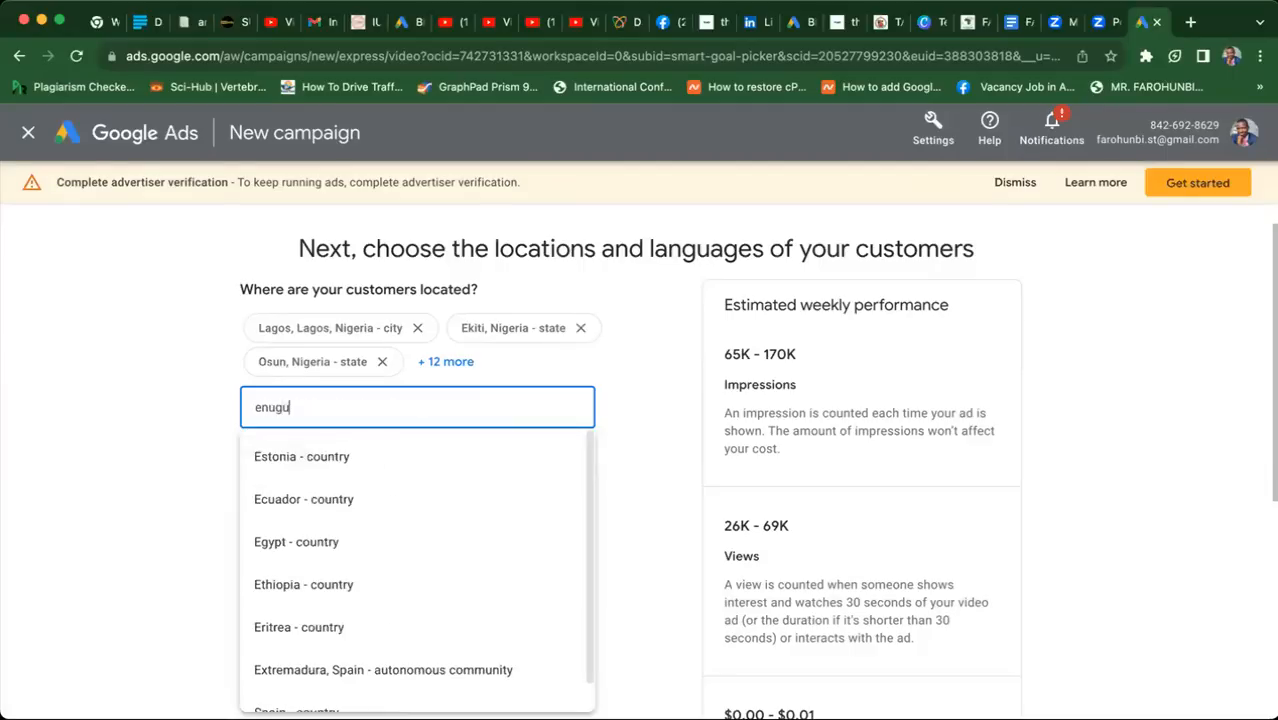
left_click(288, 460)
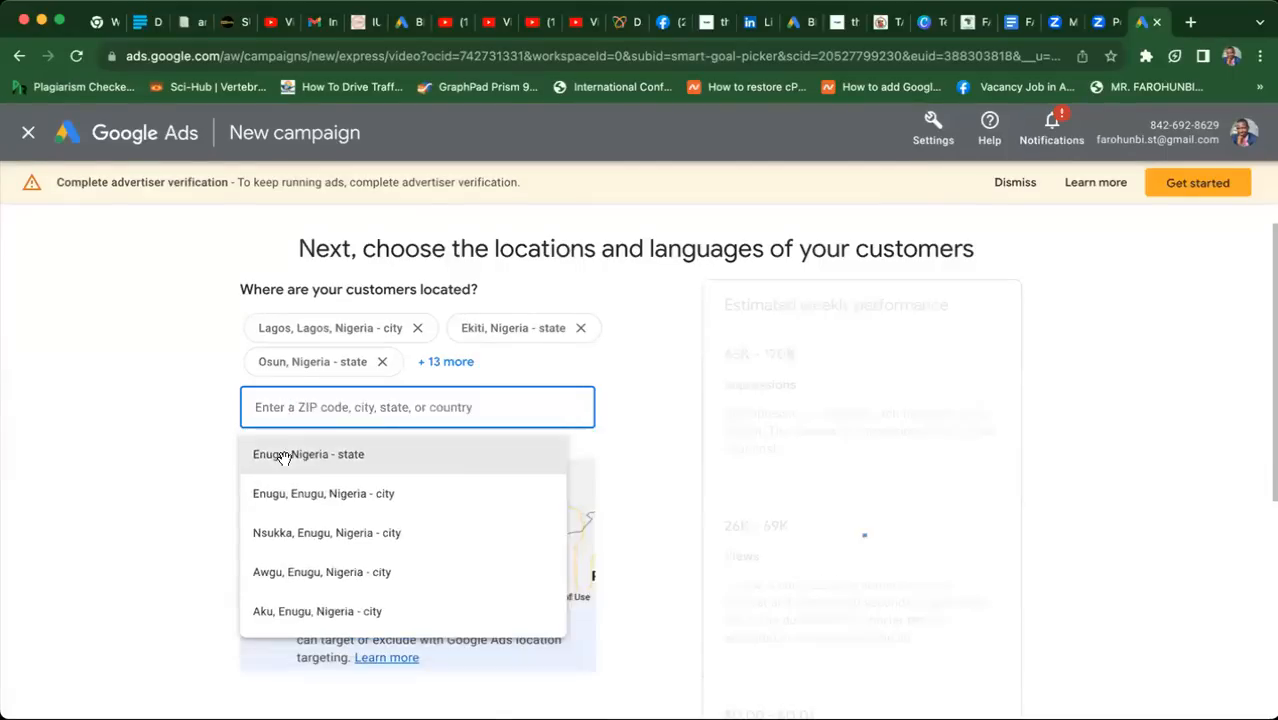
left_click(266, 394)
type("imo")
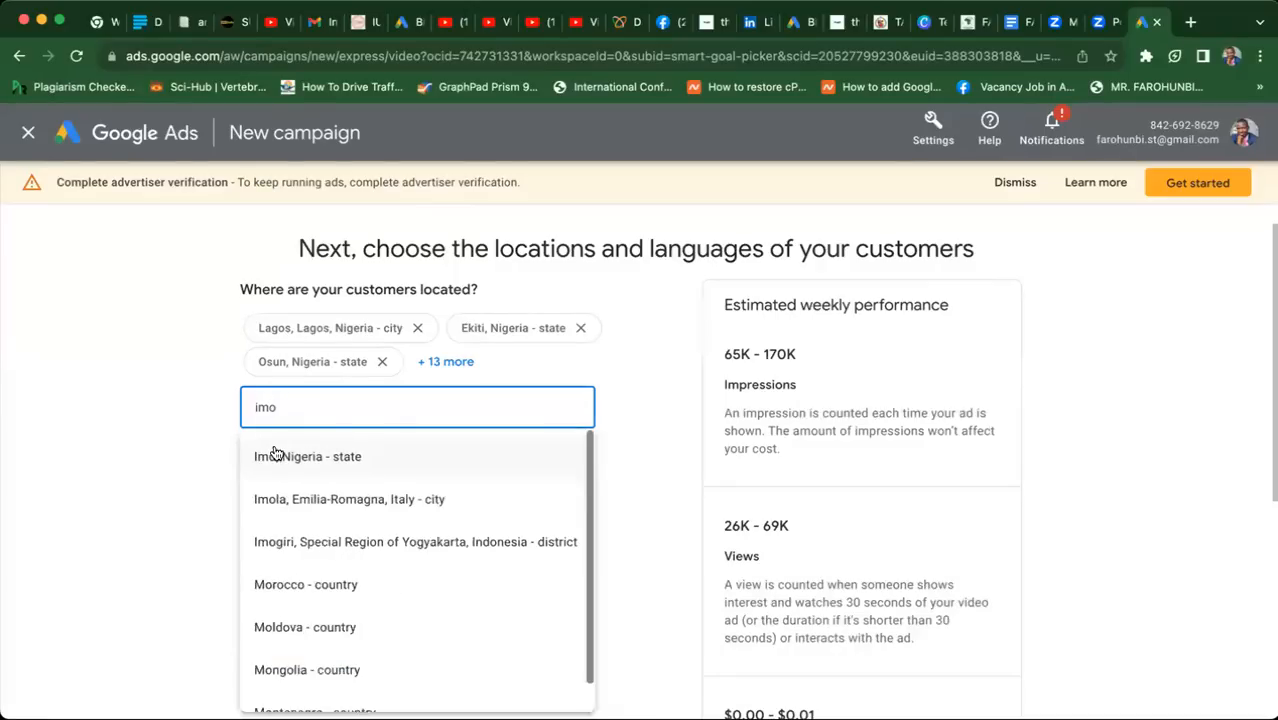
left_click(276, 462)
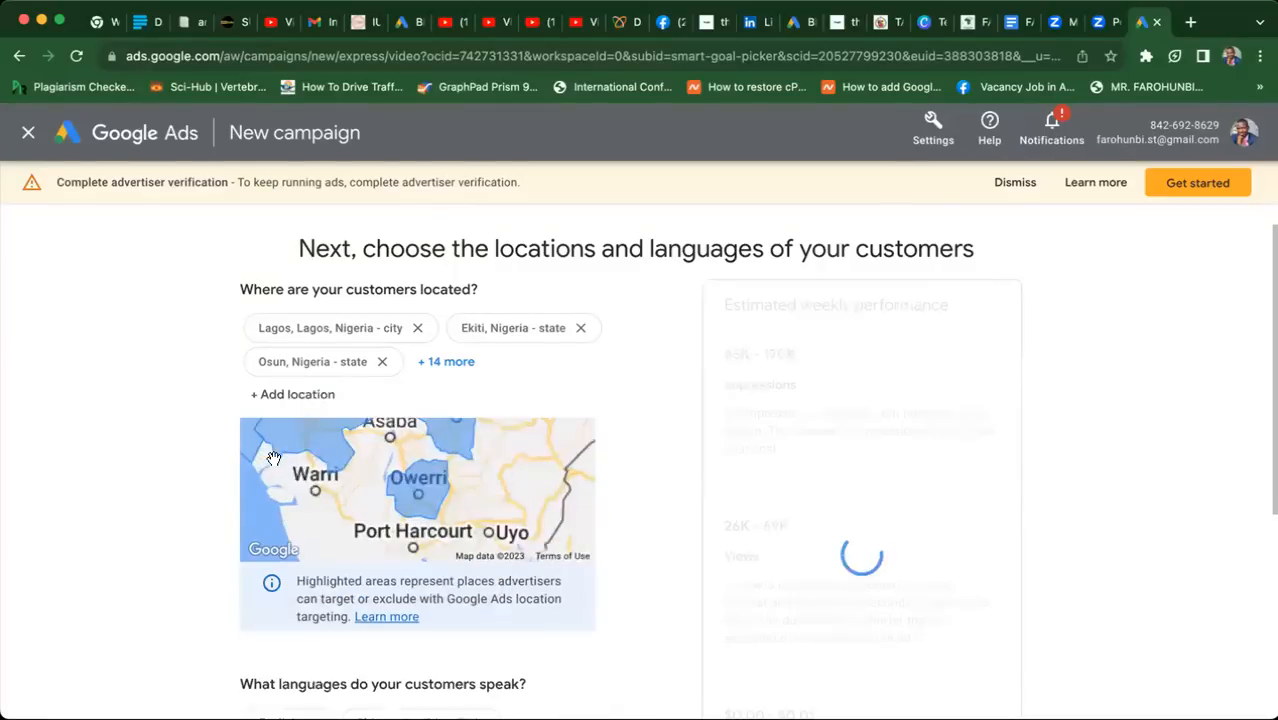
- Add Delta state and Cross River state in Nigeria to the customer locations
left_click(276, 400)
type("delta")
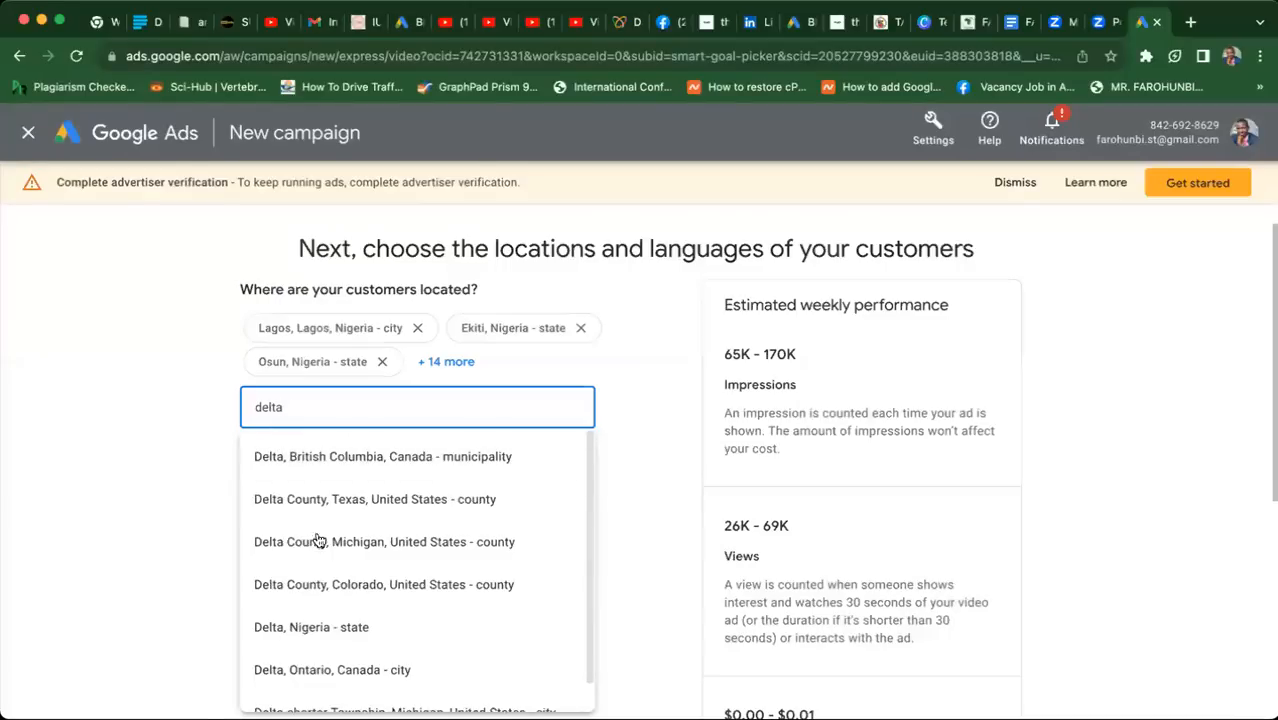
left_click(305, 628)
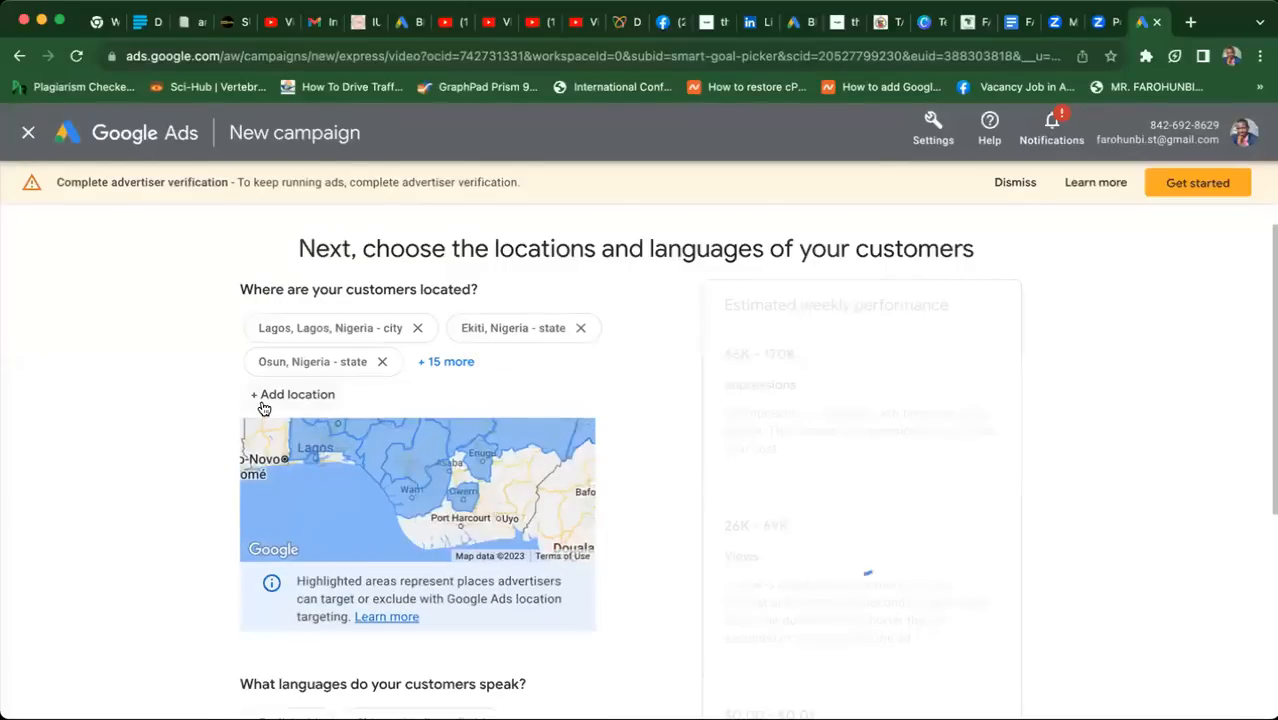
left_click(263, 398)
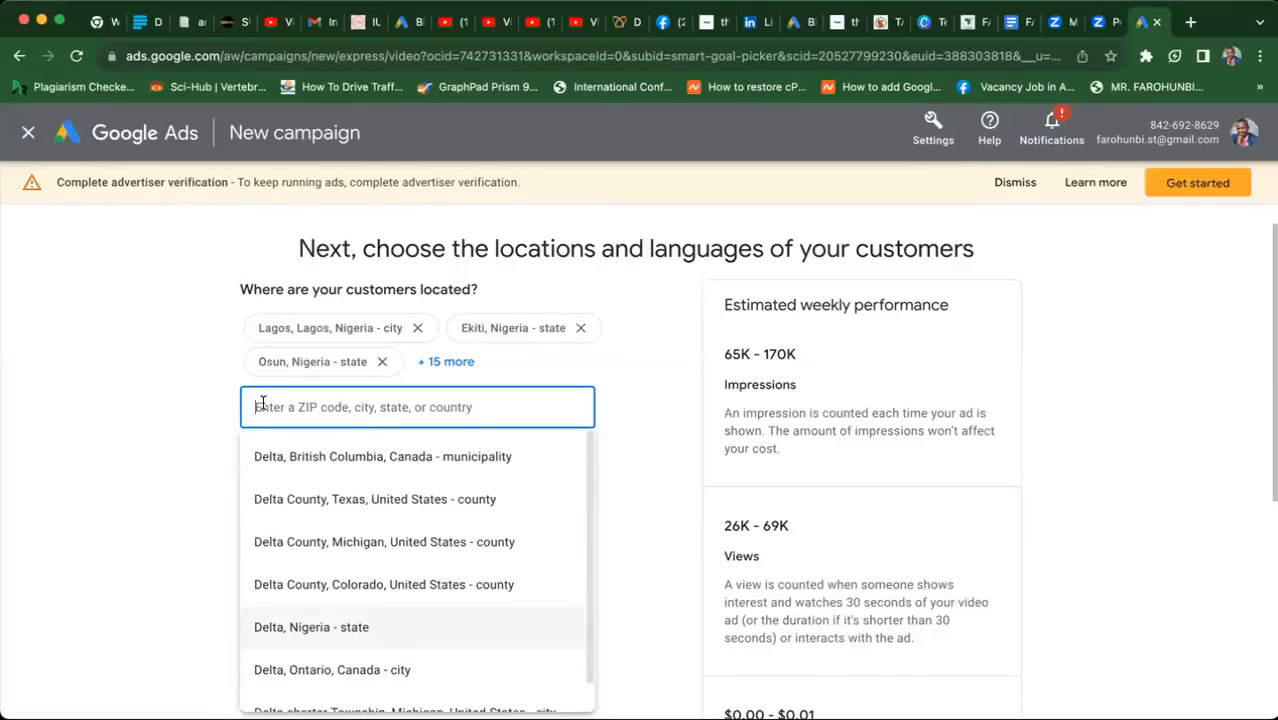
type("river state")
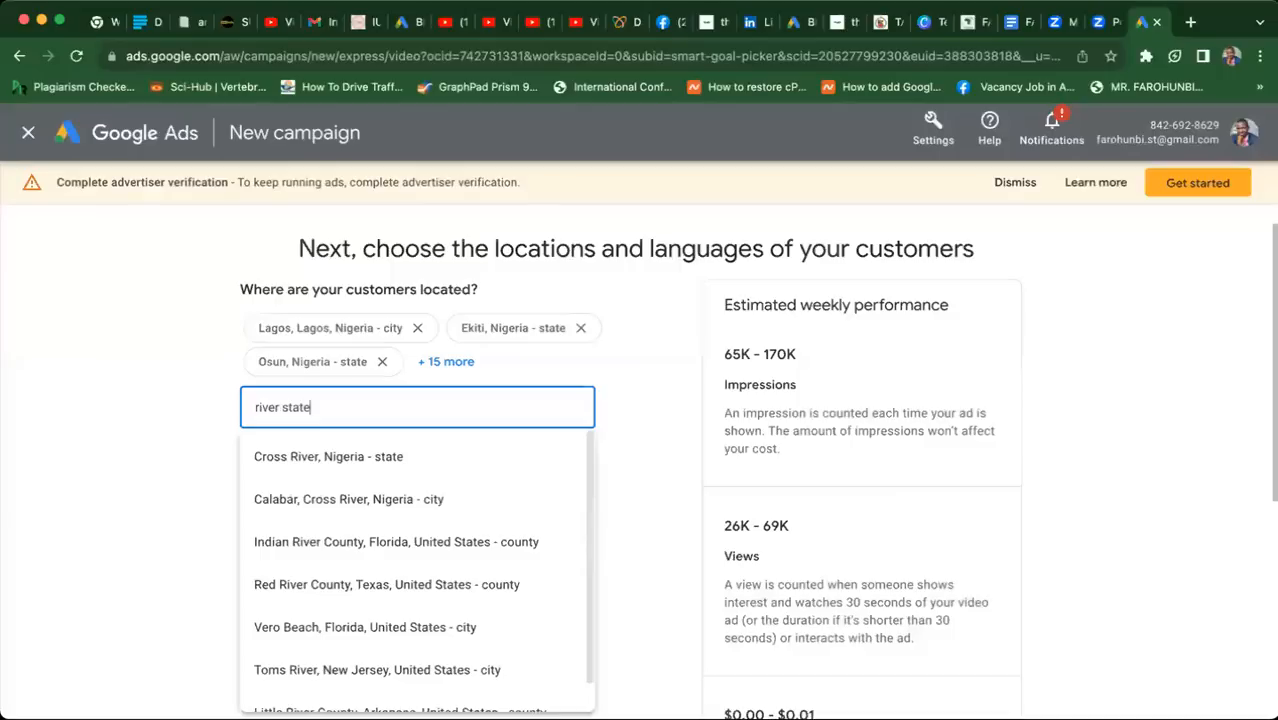
left_click(279, 456)
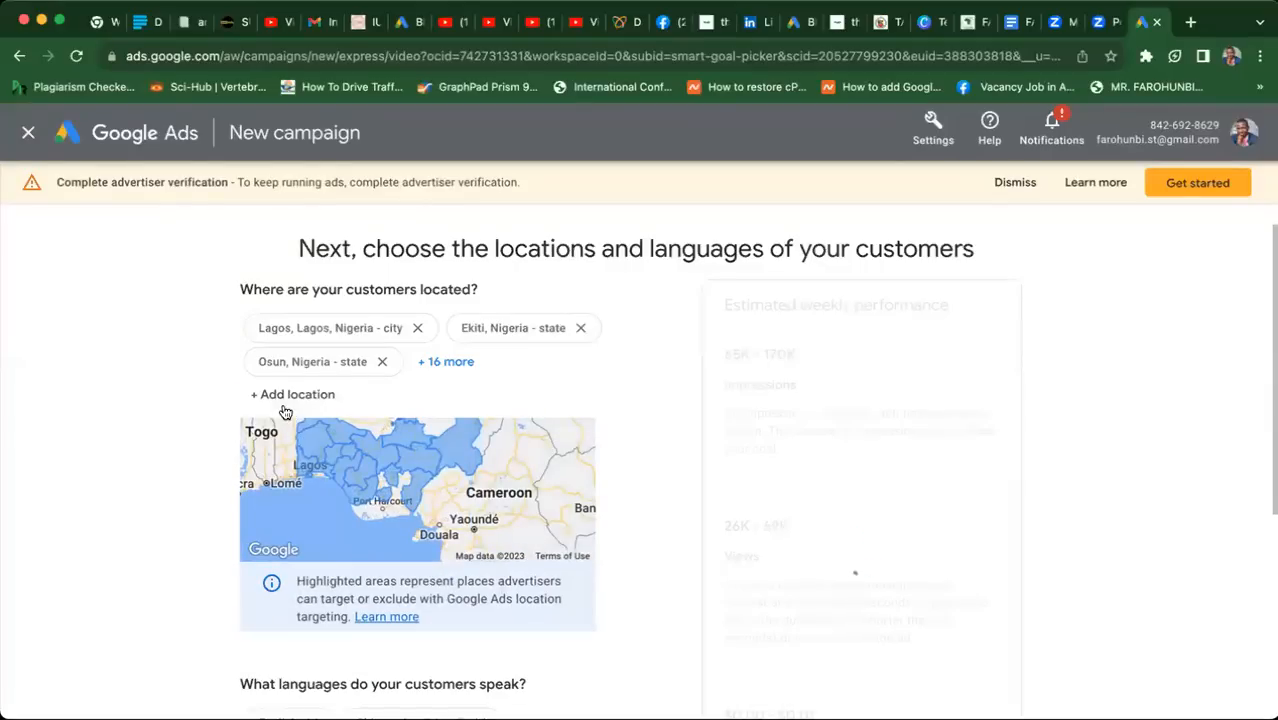
- Search the customer locations for Nigeria's Rivers state using "river state niger" and "river nigeria", and look through the suggestions
left_click(285, 395)
type("river state")
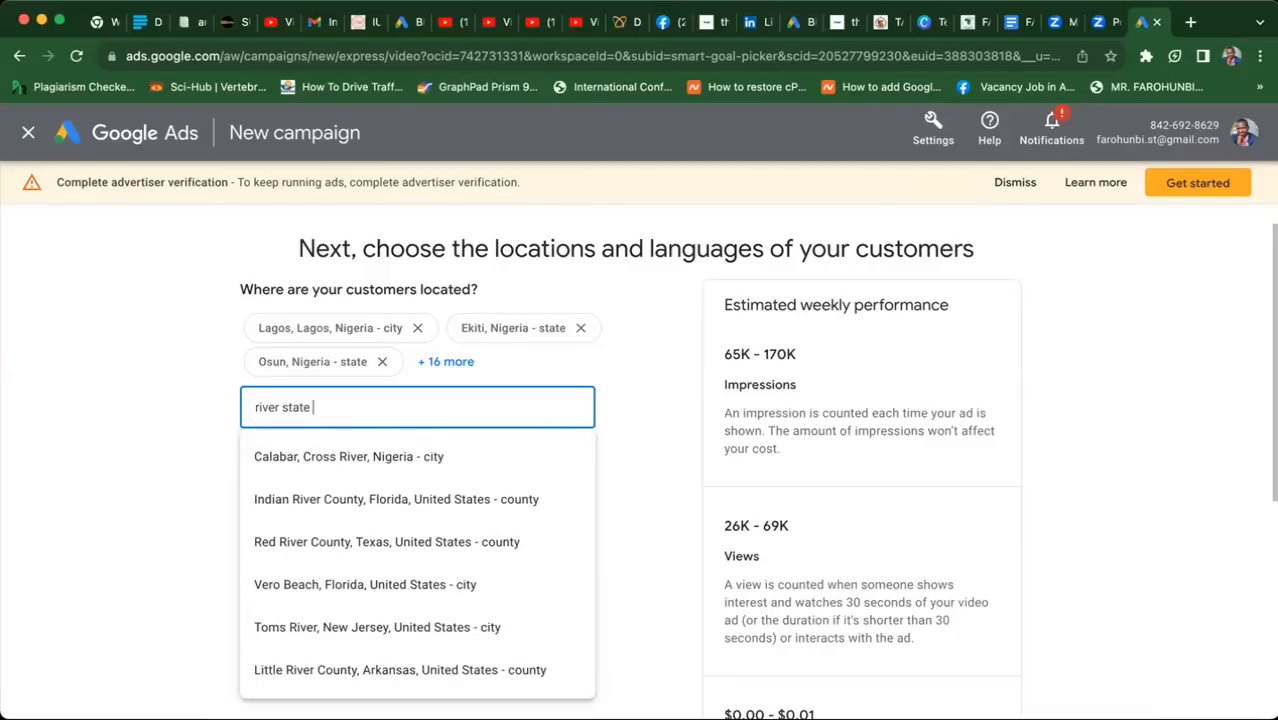
type(" niger")
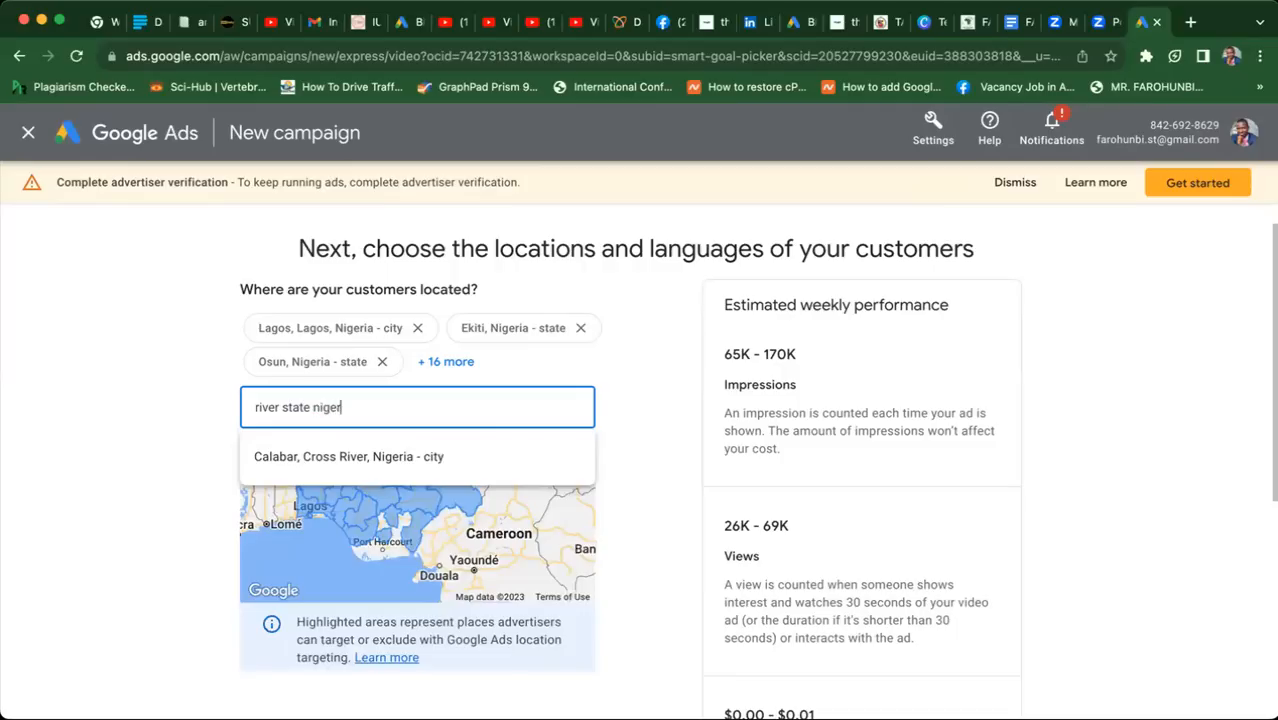
key("BackSpace")
key("BackSpace")
key("BackSpace")
key("BackSpace")
key("BackSpace")
key("BackSpace")
key("BackSpace")
key("BackSpace")
key("BackSpace")
key("BackSpace")
key("BackSpace")
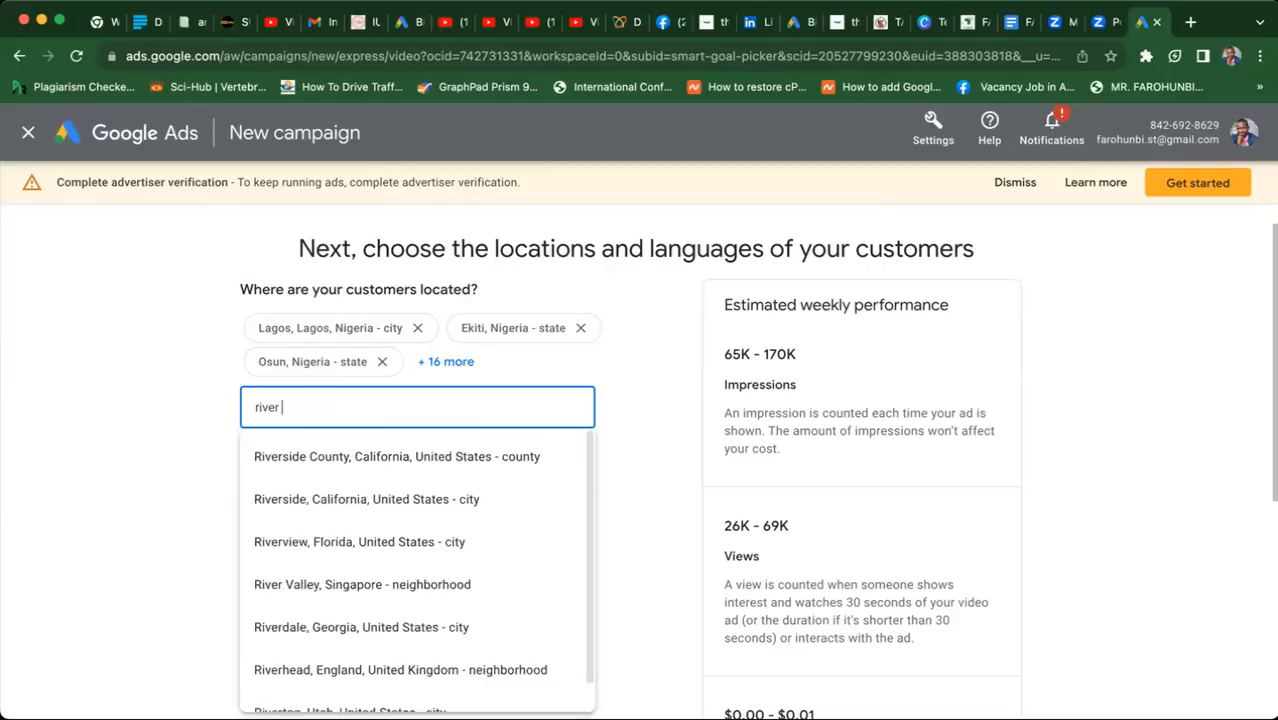
type("nigeria")
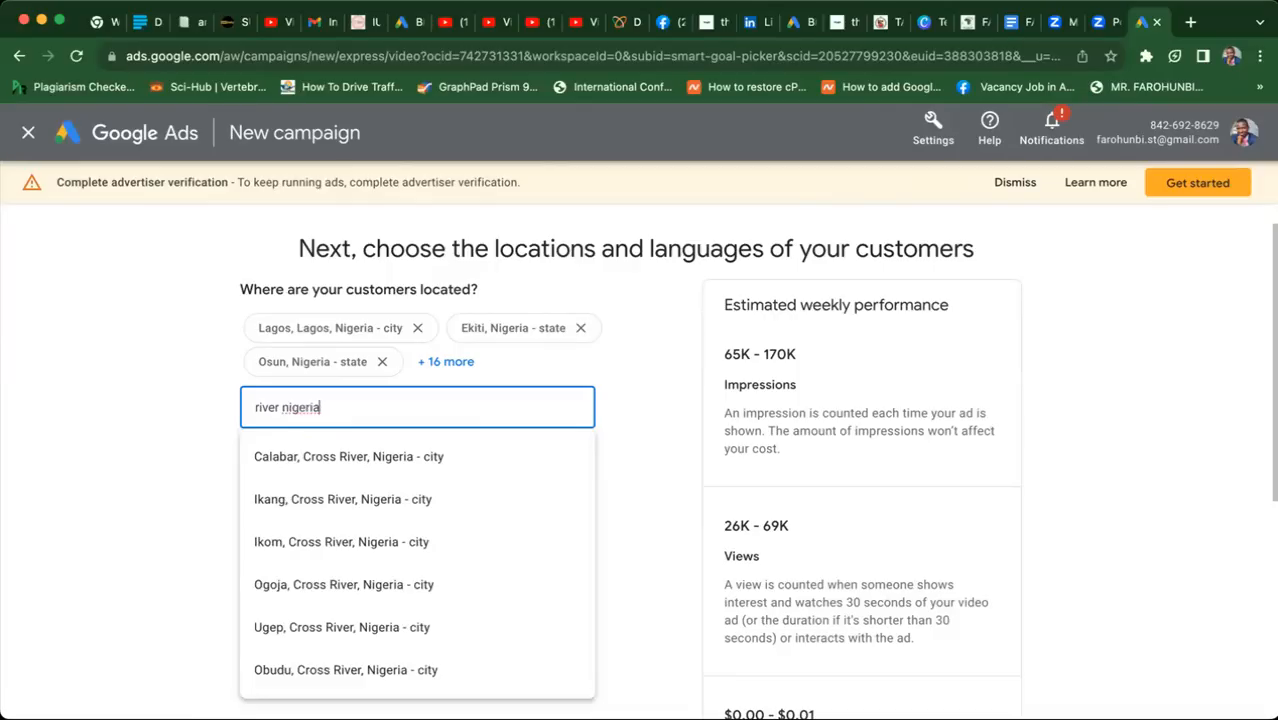
key("Down")
key("Down")
key("Down")
key("Down")
key("Down")
key("Down")
key("Down")
key("Down")
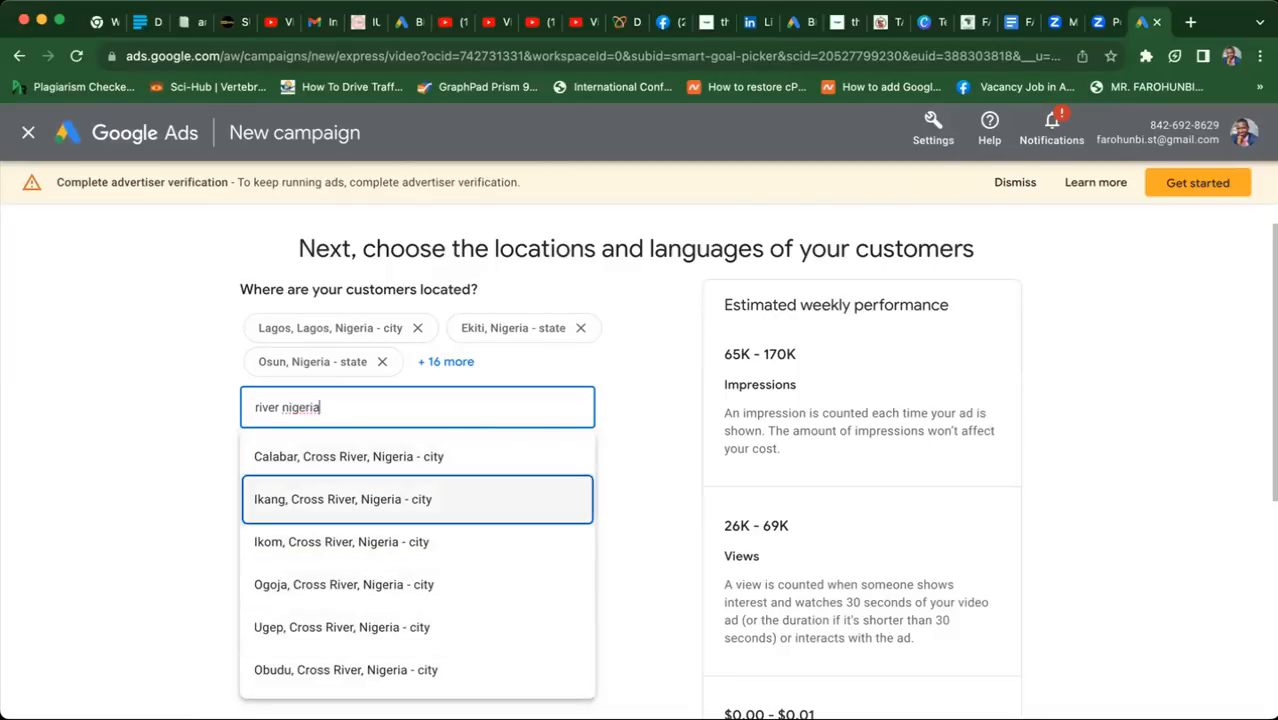
- Change the location search to "rivers stat" and add Rivers state, Nigeria, to the customer locations
key("BackSpace")
key("BackSpace")
key("BackSpace")
key("BackSpace")
key("BackSpace")
key("BackSpace")
key("BackSpace")
key("BackSpace")
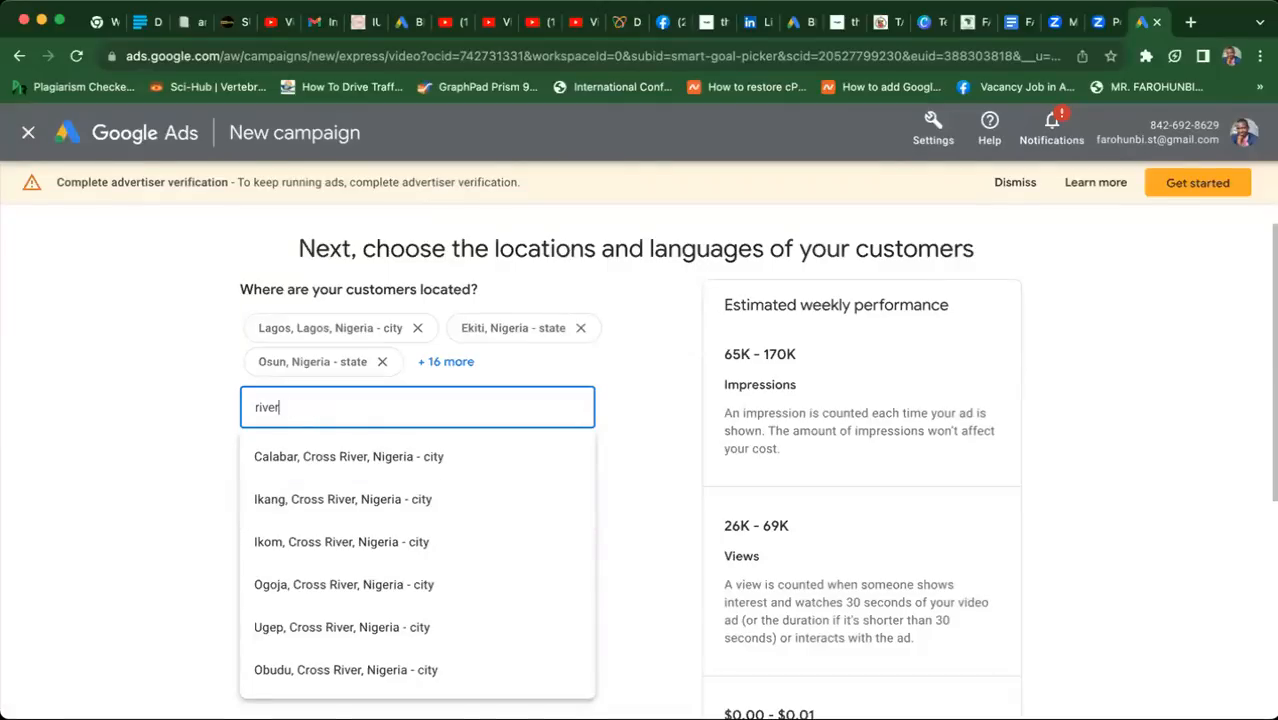
type("s ")
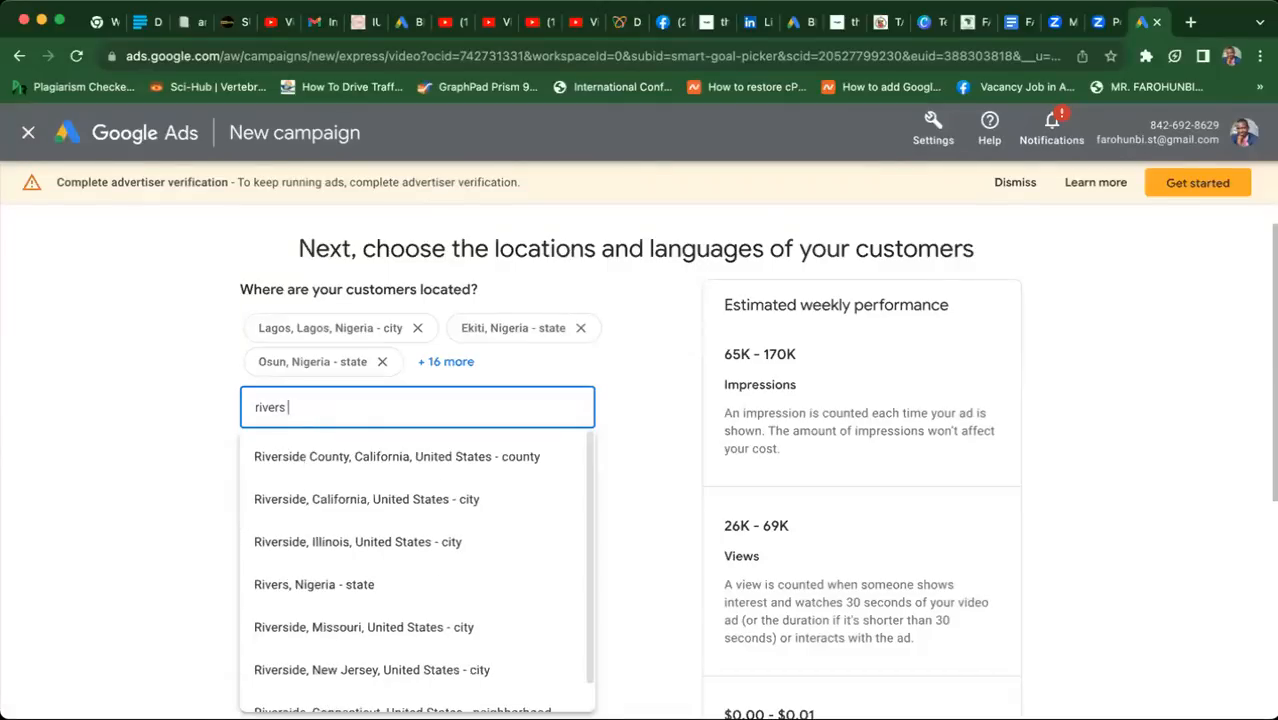
type("stat")
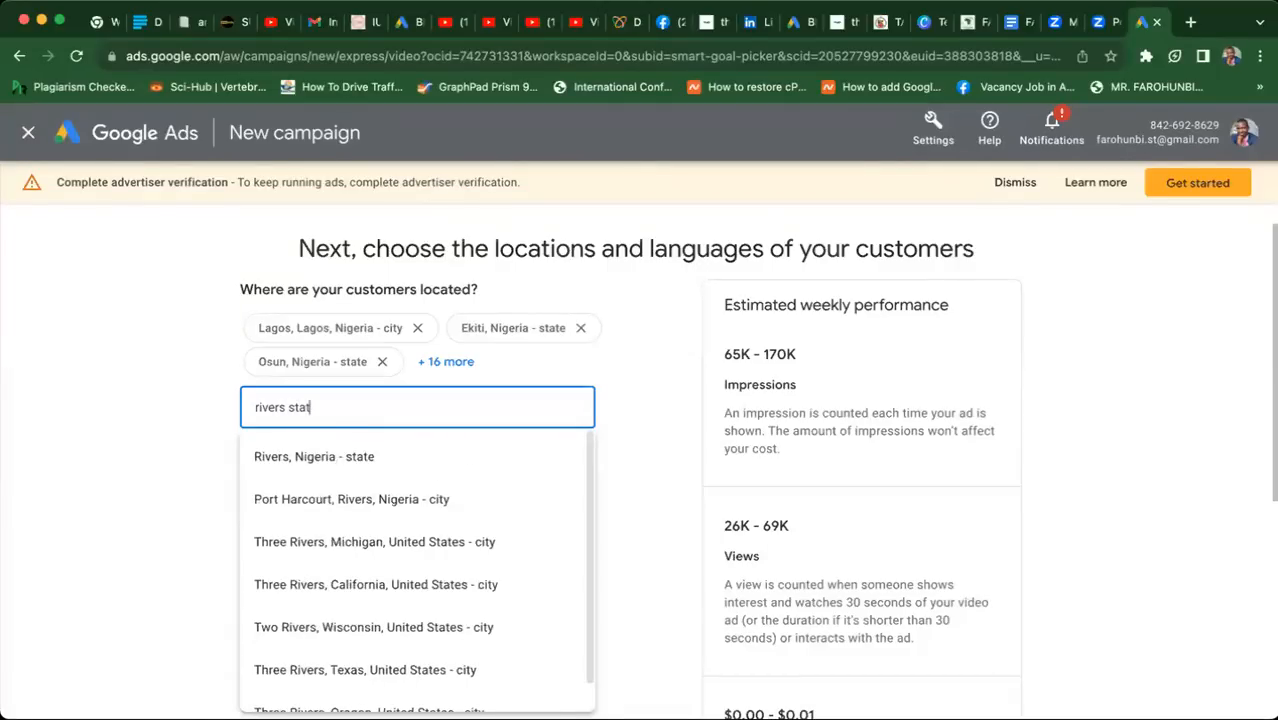
left_click(279, 461)
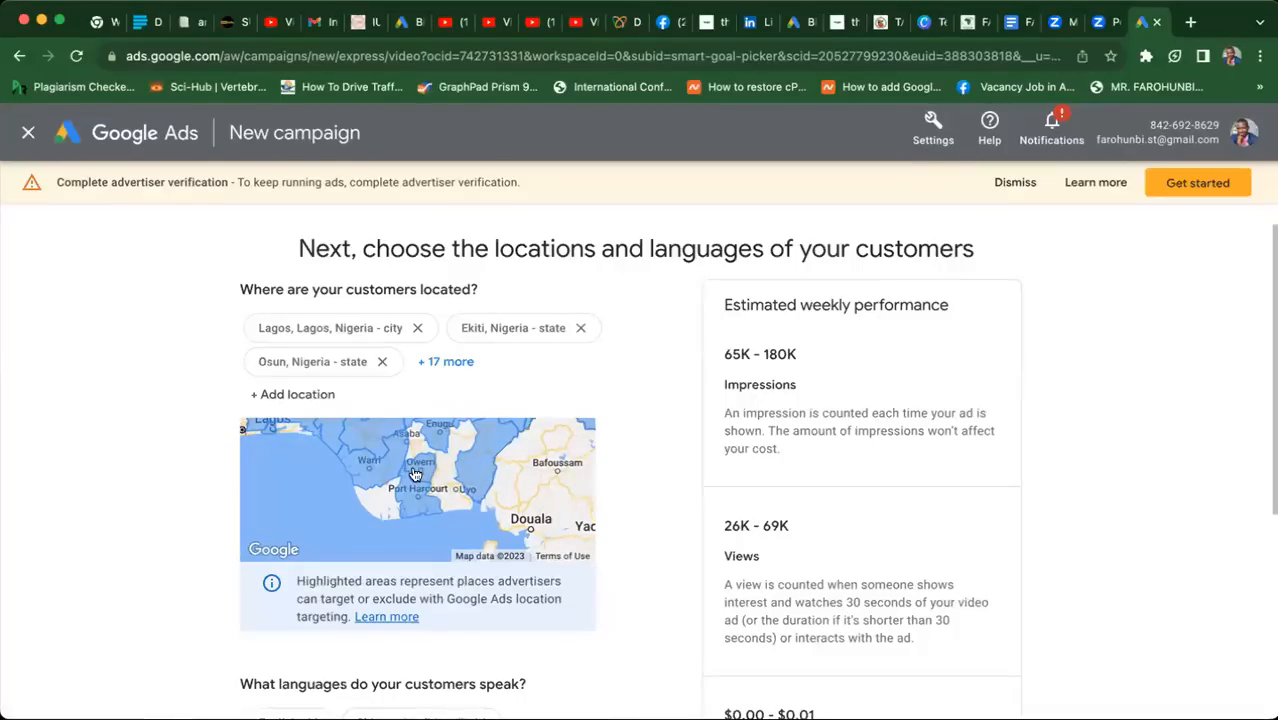
- Add the Nigerian states Abia and Akwa Ibom to the customer locations
left_click_drag(452, 467, 435, 517)
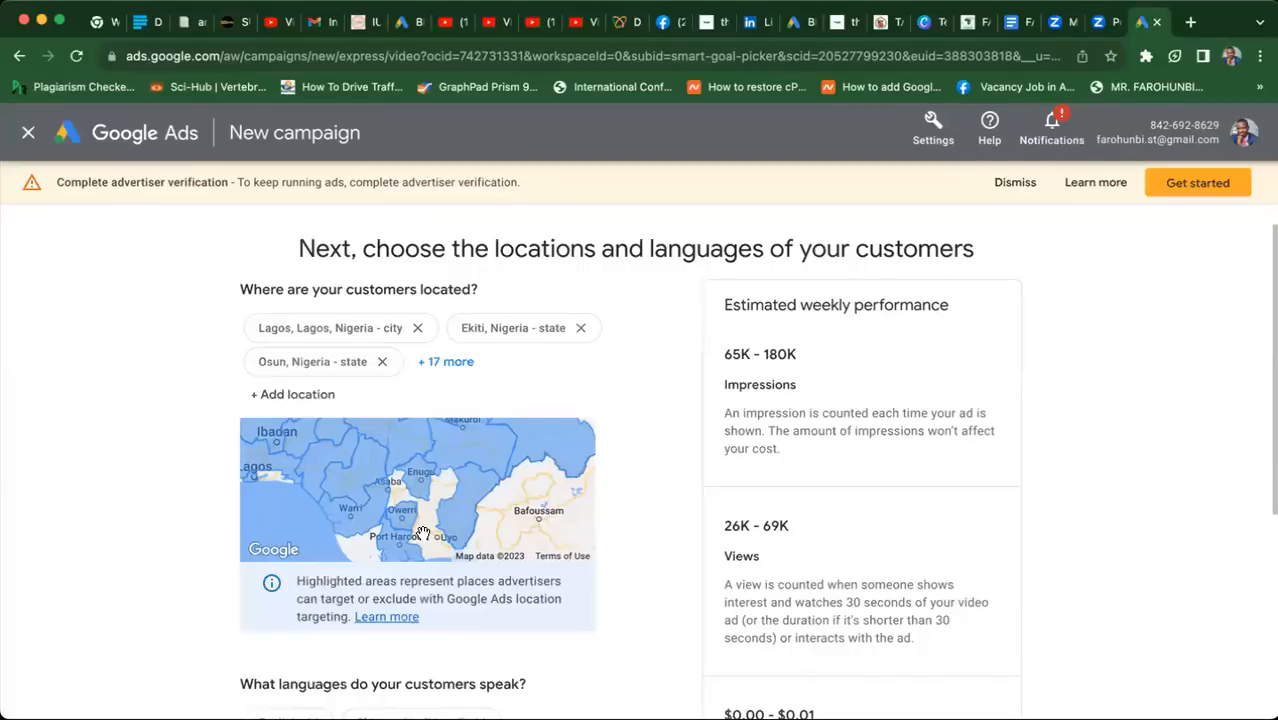
left_click_drag(414, 527, 434, 514)
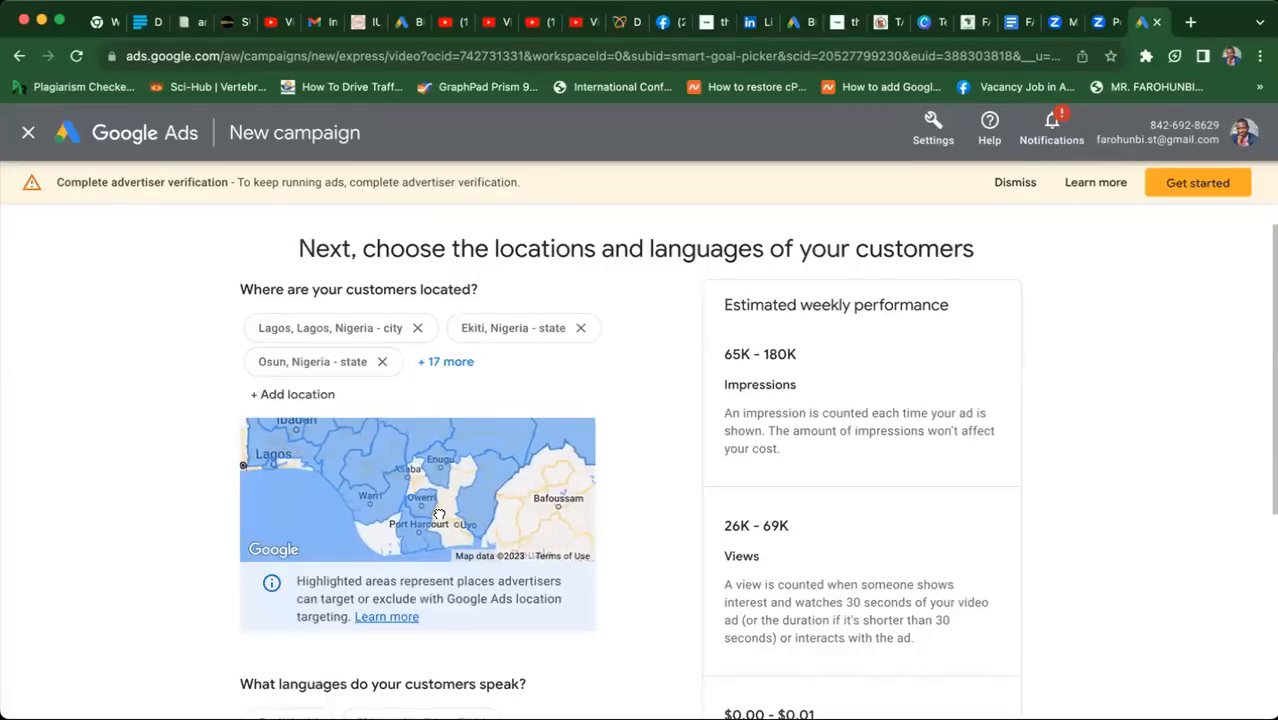
left_click(300, 397)
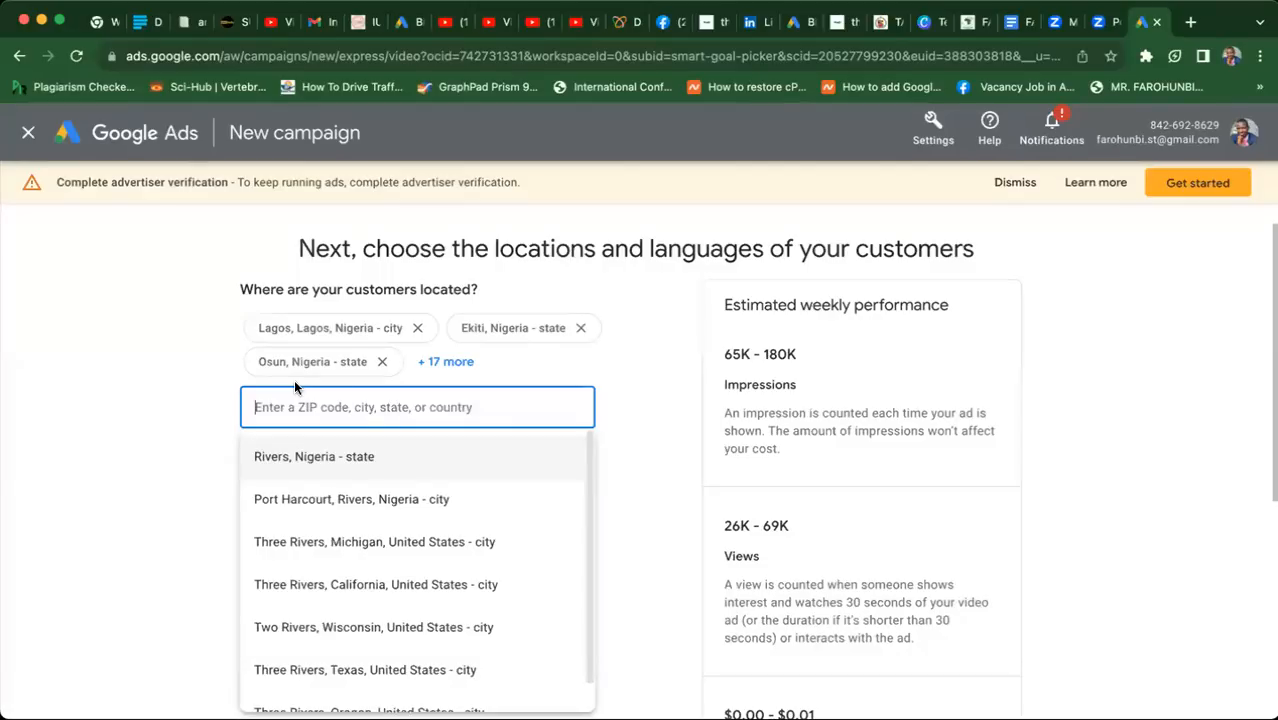
type("abia")
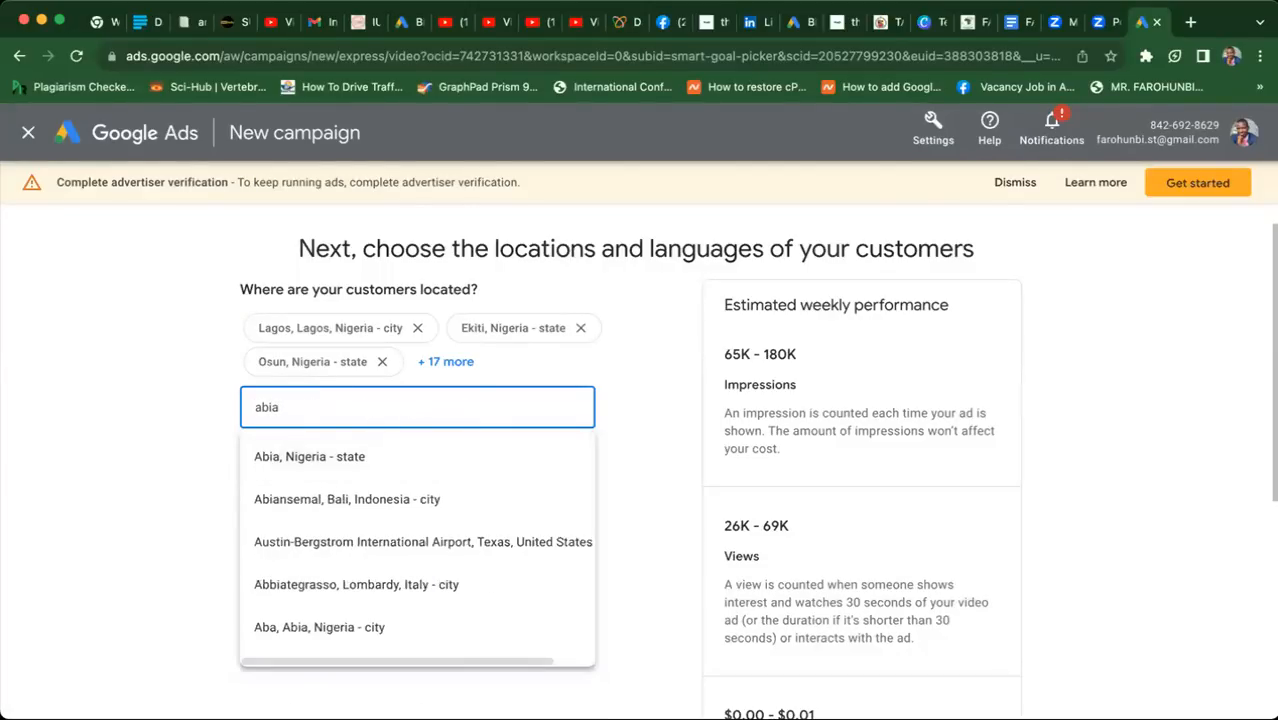
left_click(281, 459)
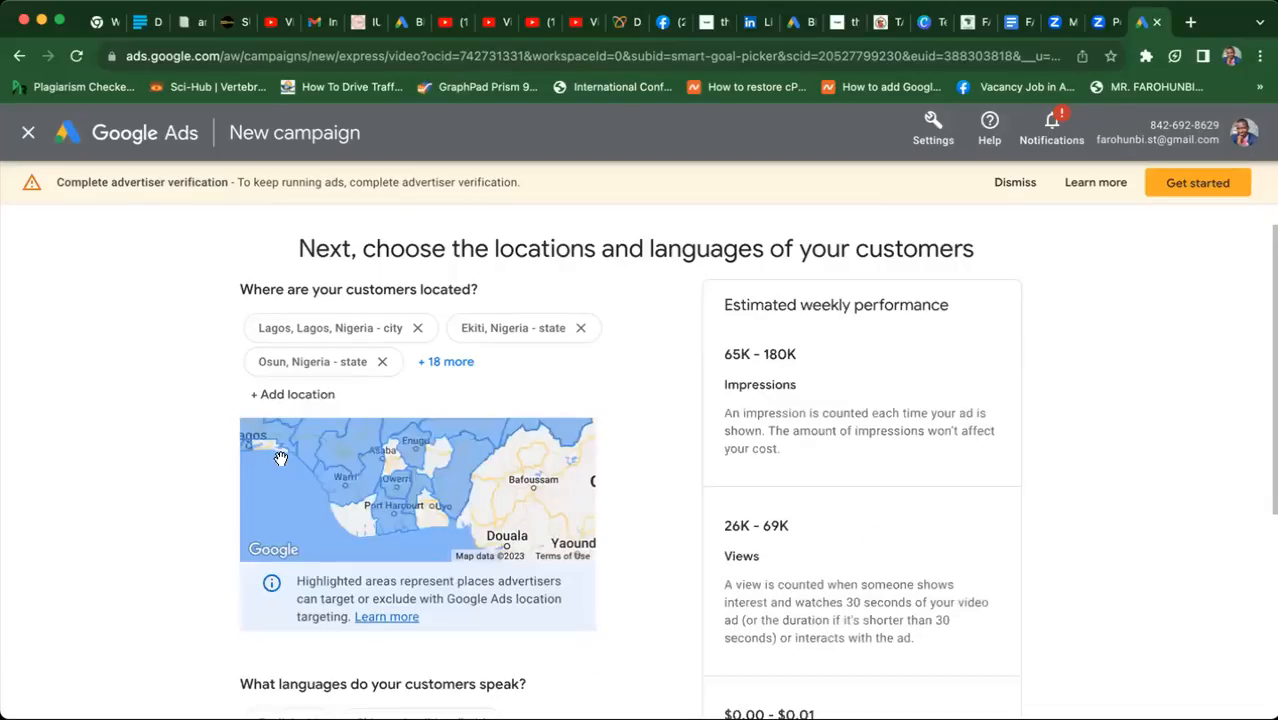
left_click(274, 395)
type("a")
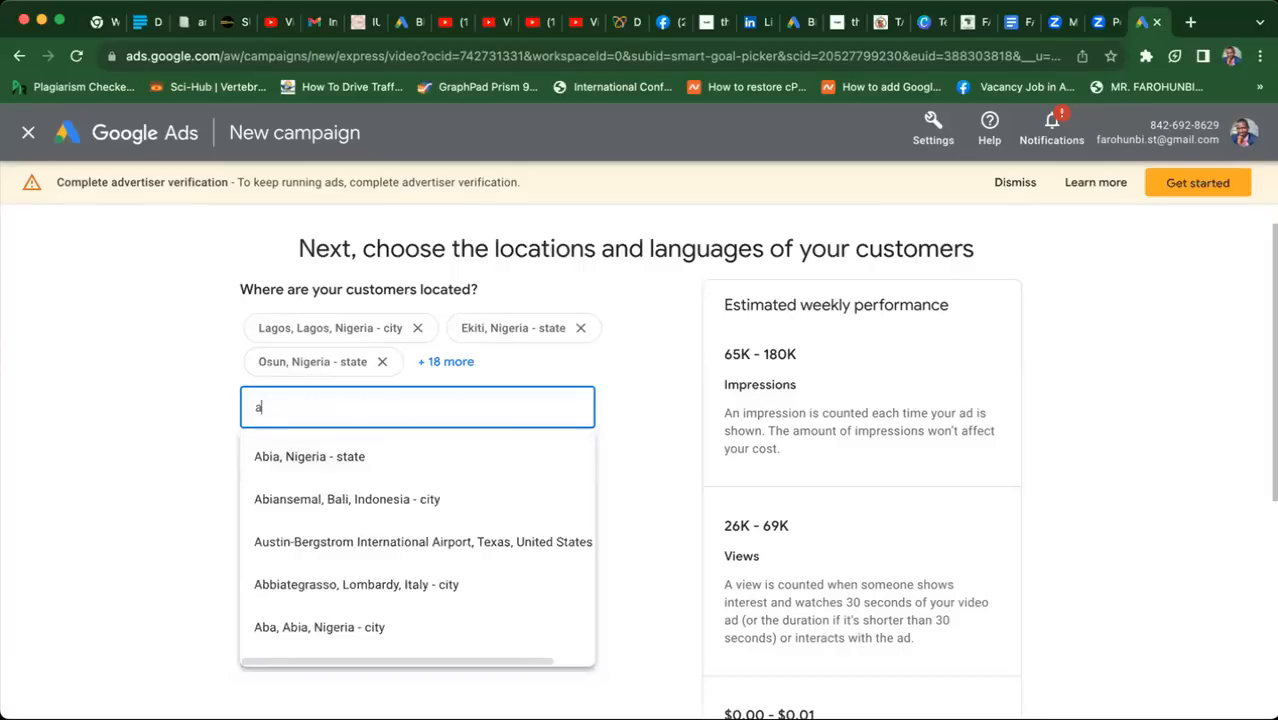
type("kwa")
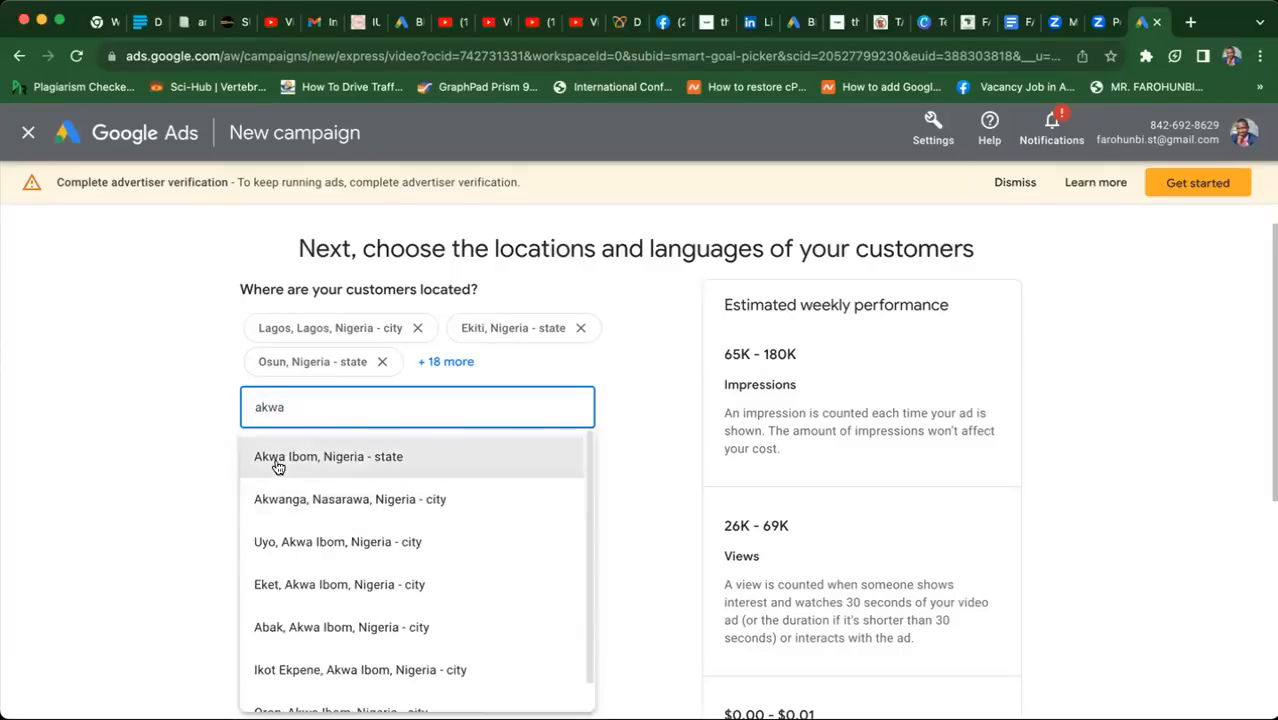
left_click(277, 460)
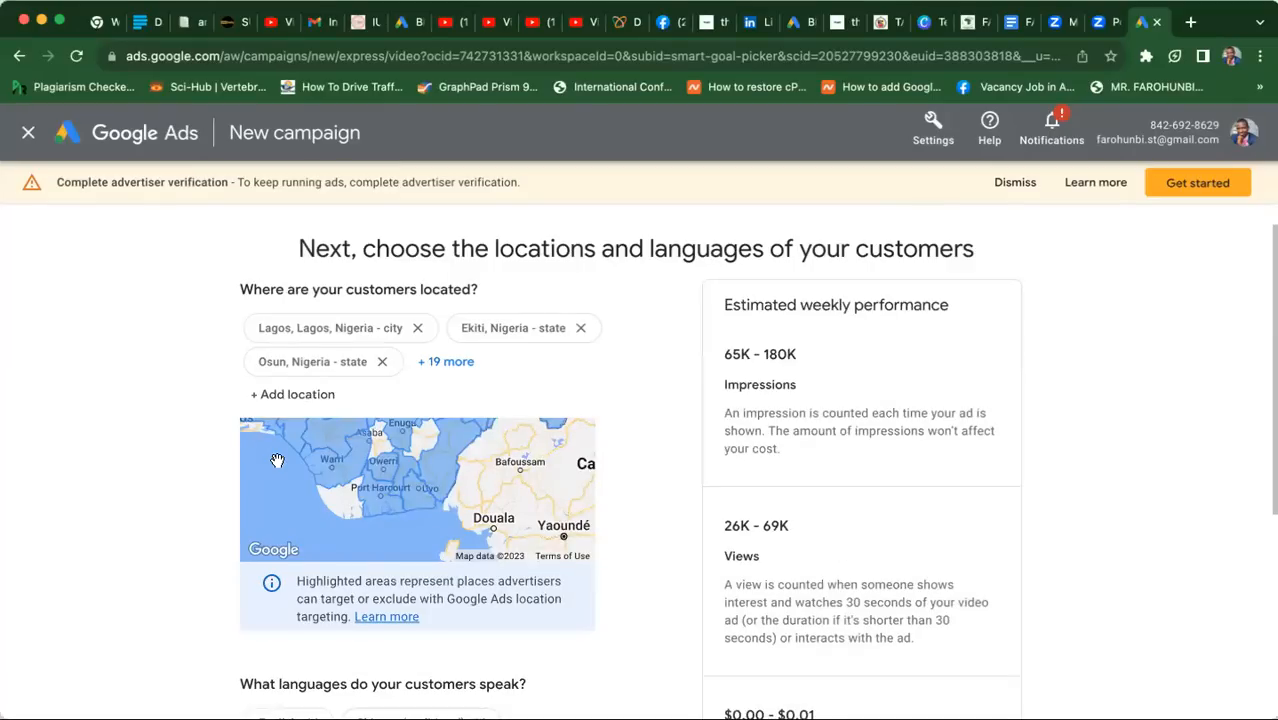
- Find Niger state, Nigeria, with the search "niger state" and add it to the customer locations
left_click_drag(361, 454, 373, 555)
left_click_drag(320, 476, 398, 543)
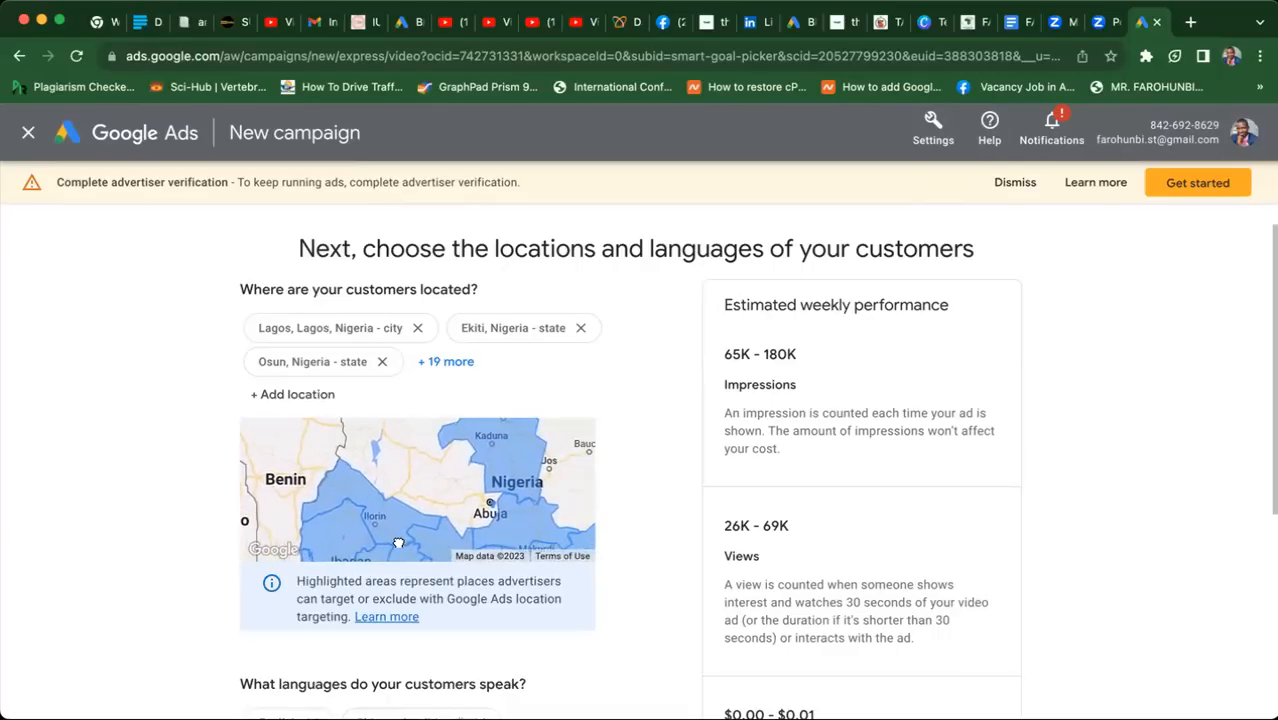
left_click(292, 396)
type("nige")
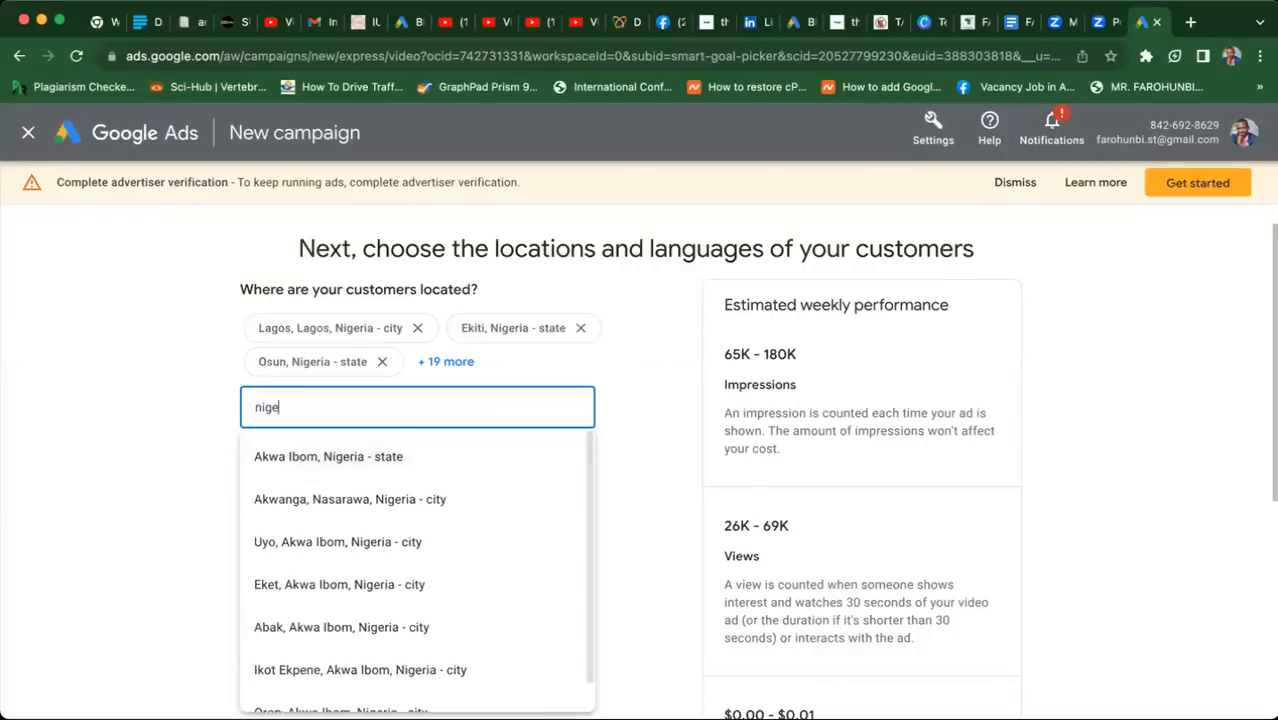
type("r state")
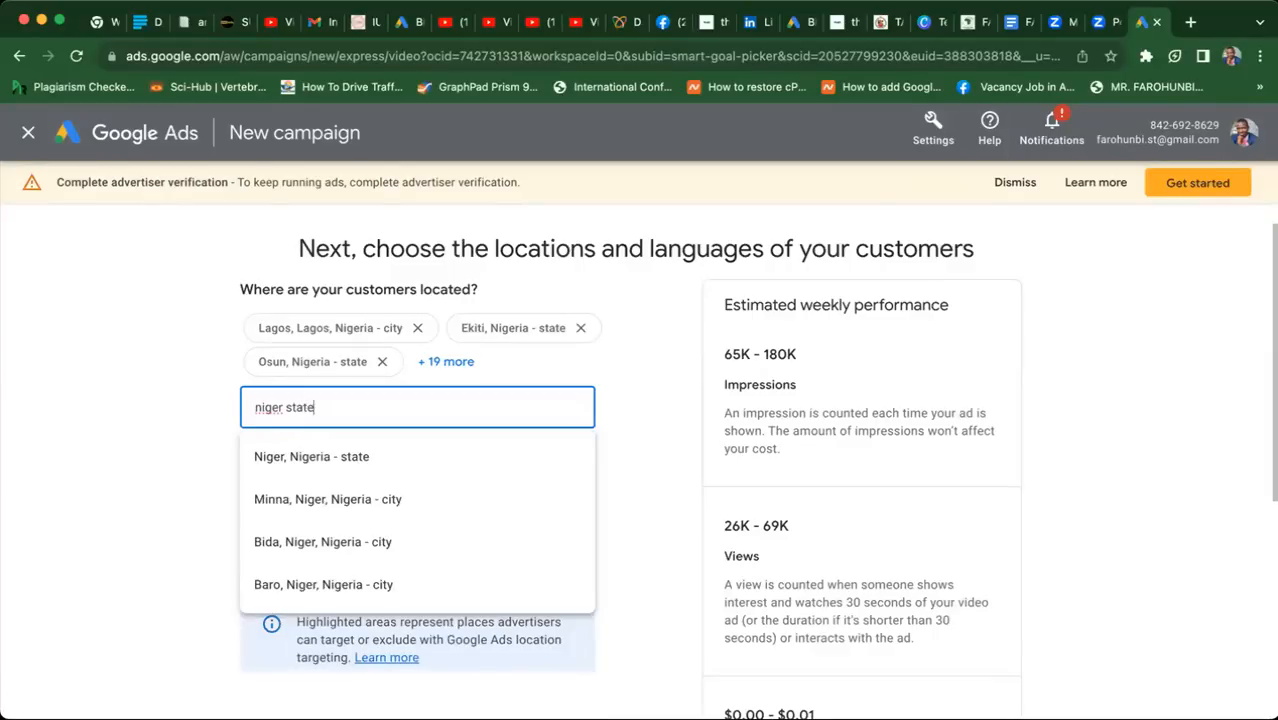
left_click(296, 459)
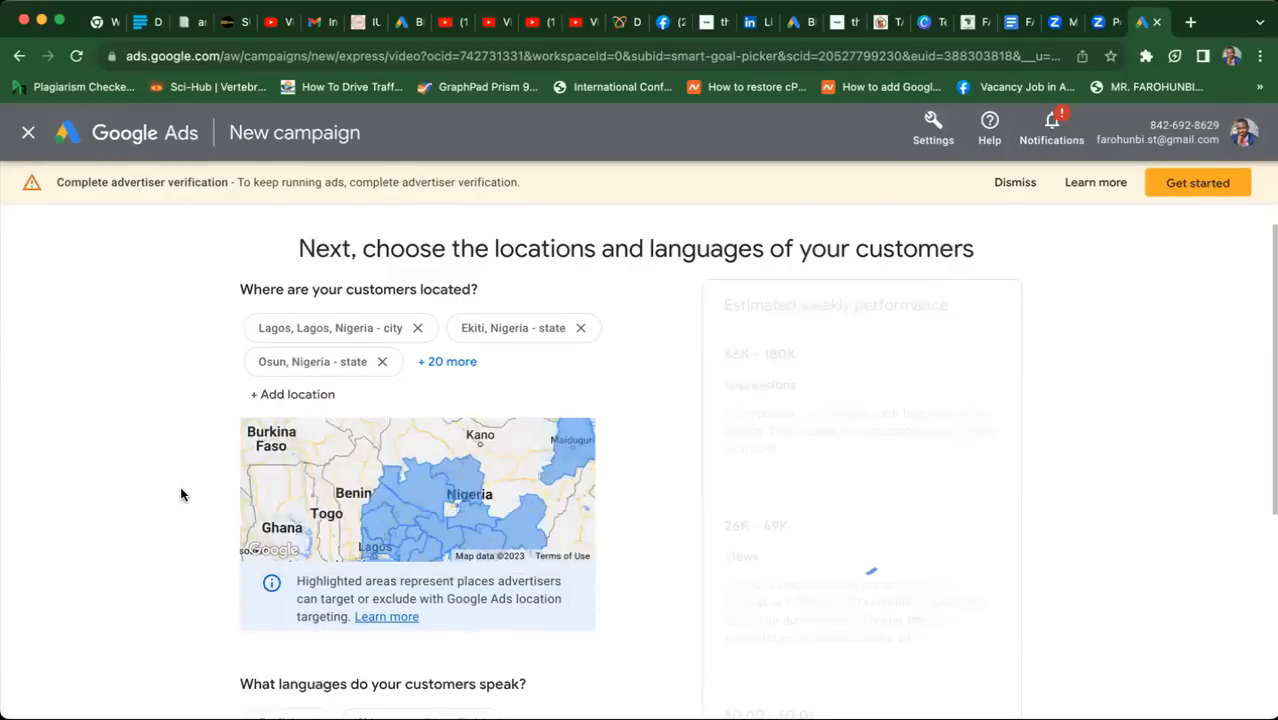
- Check the southern coverage on the location map, search the locations for "cross river", and clear the search without adding anything
left_click_drag(399, 526, 396, 448)
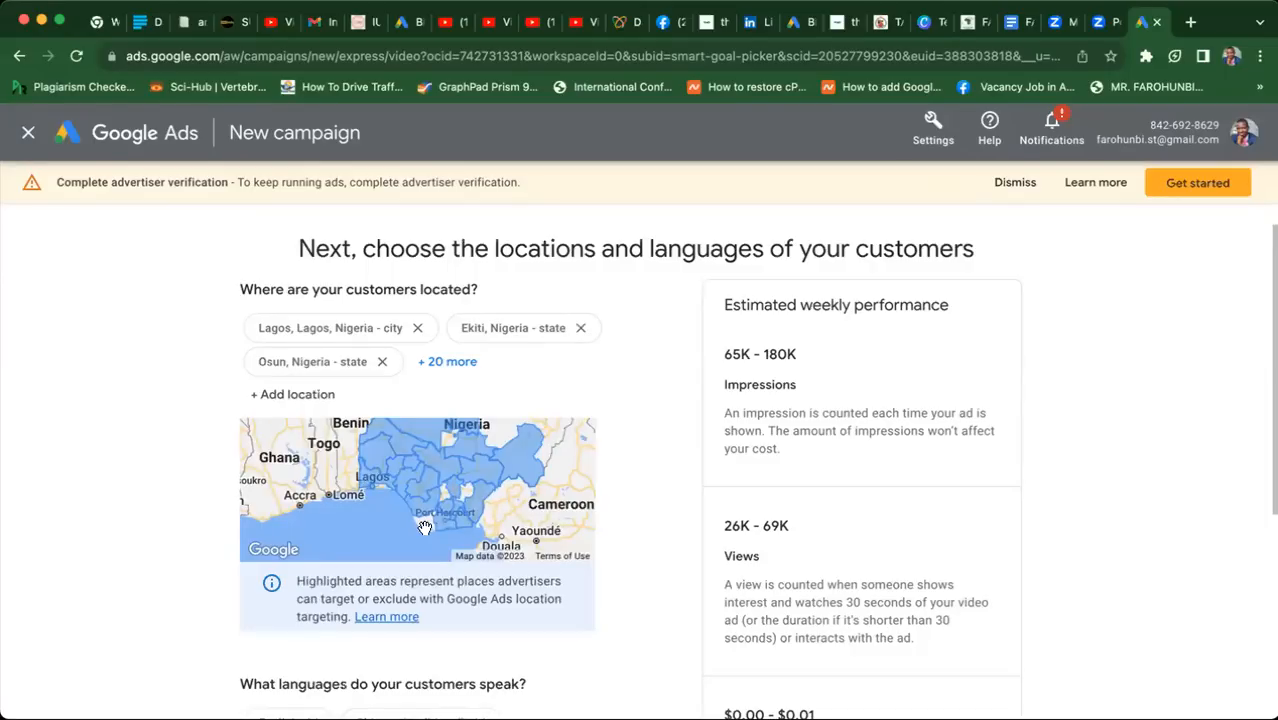
left_click(290, 395)
type("cross ri")
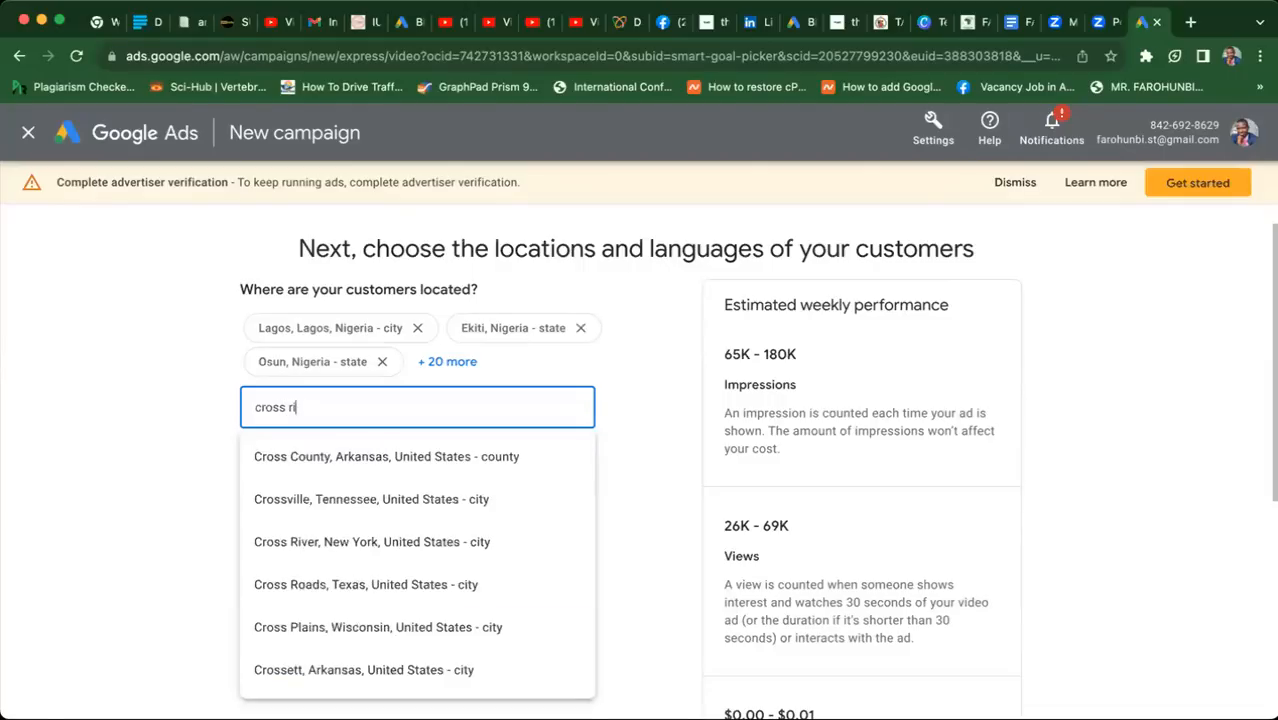
type("ver")
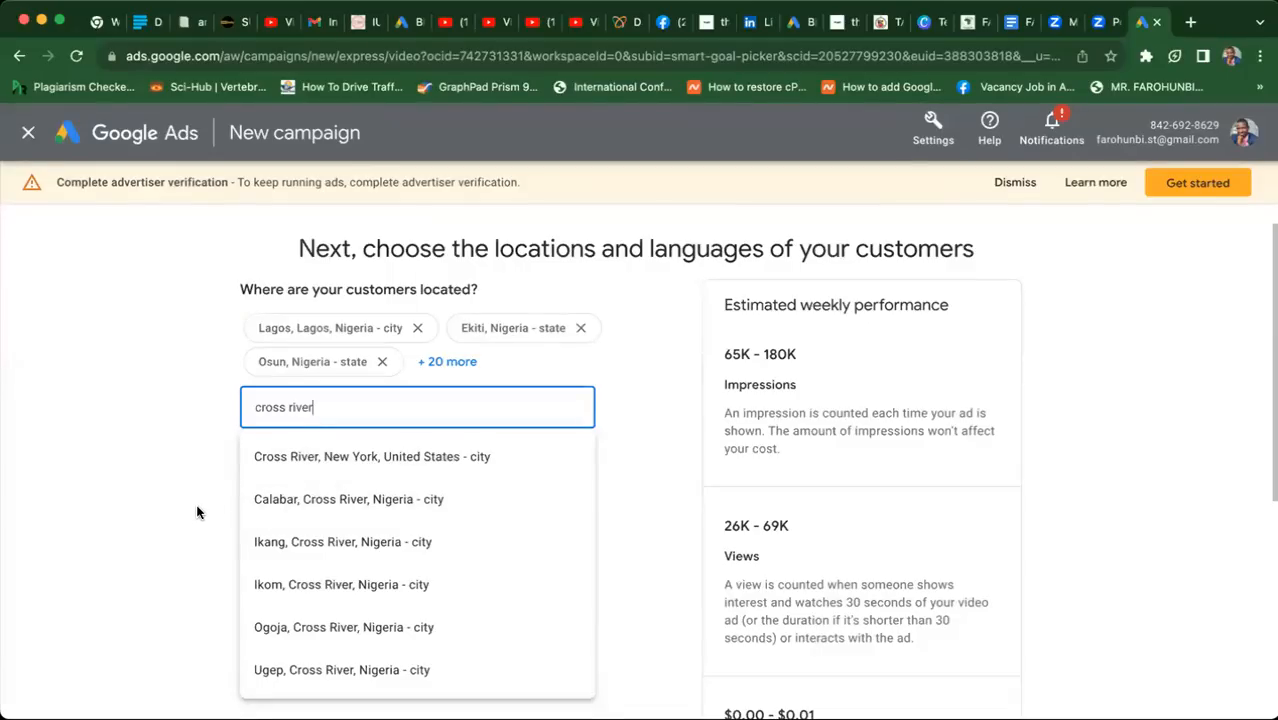
key("BackSpace")
key("BackSpace")
key("BackSpace")
key("BackSpace")
key("BackSpace")
key("BackSpace")
key("BackSpace")
key("BackSpace")
key("BackSpace")
left_click(184, 447)
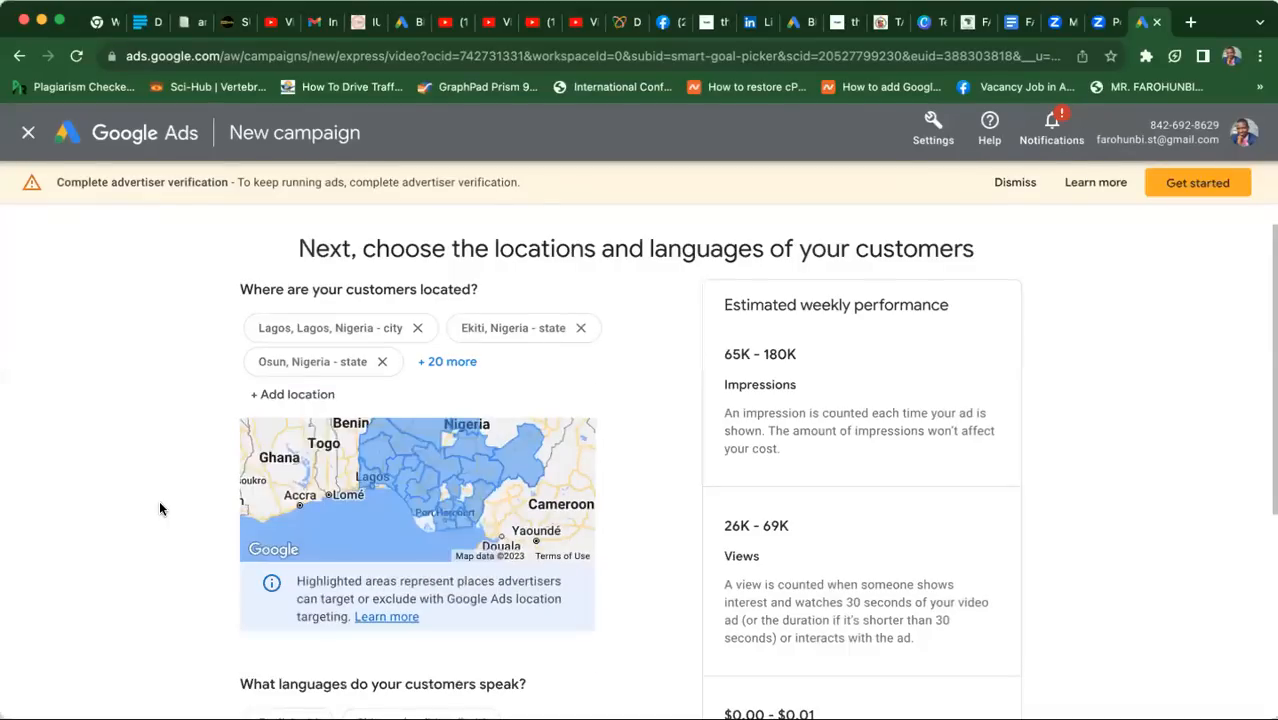
- Review the location and language choices, and add Federal Capital Territory, Nigeria, to the customer locations using the search "fct"
scroll(160, 509, "down", 2)
scroll(160, 509, "down", 3)
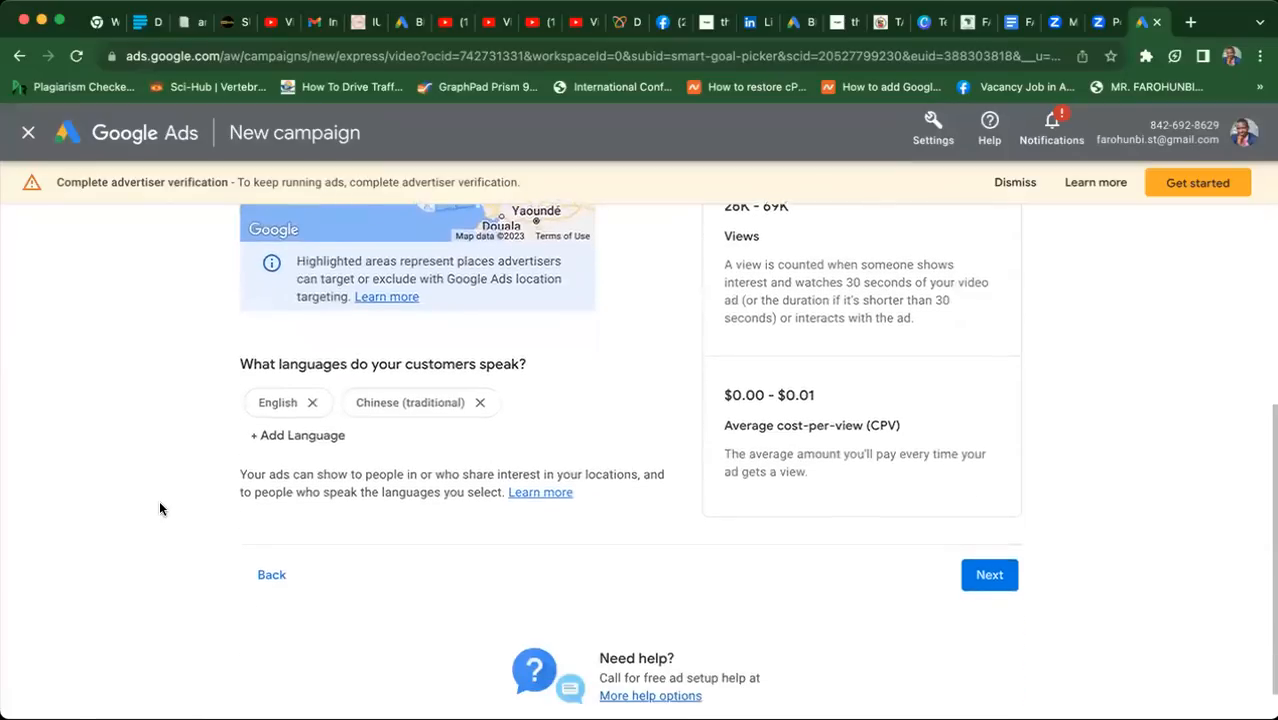
scroll(159, 509, "up", 3)
scroll(159, 509, "up", 3)
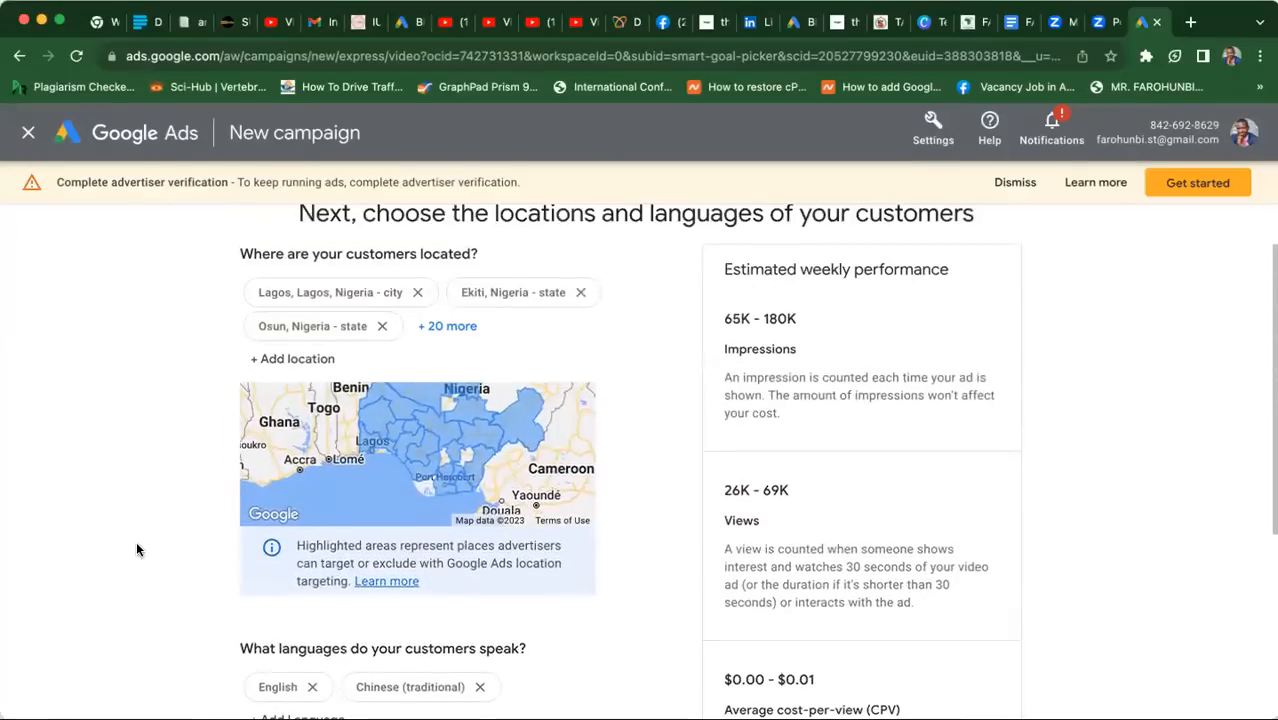
scroll(134, 541, "down", 4)
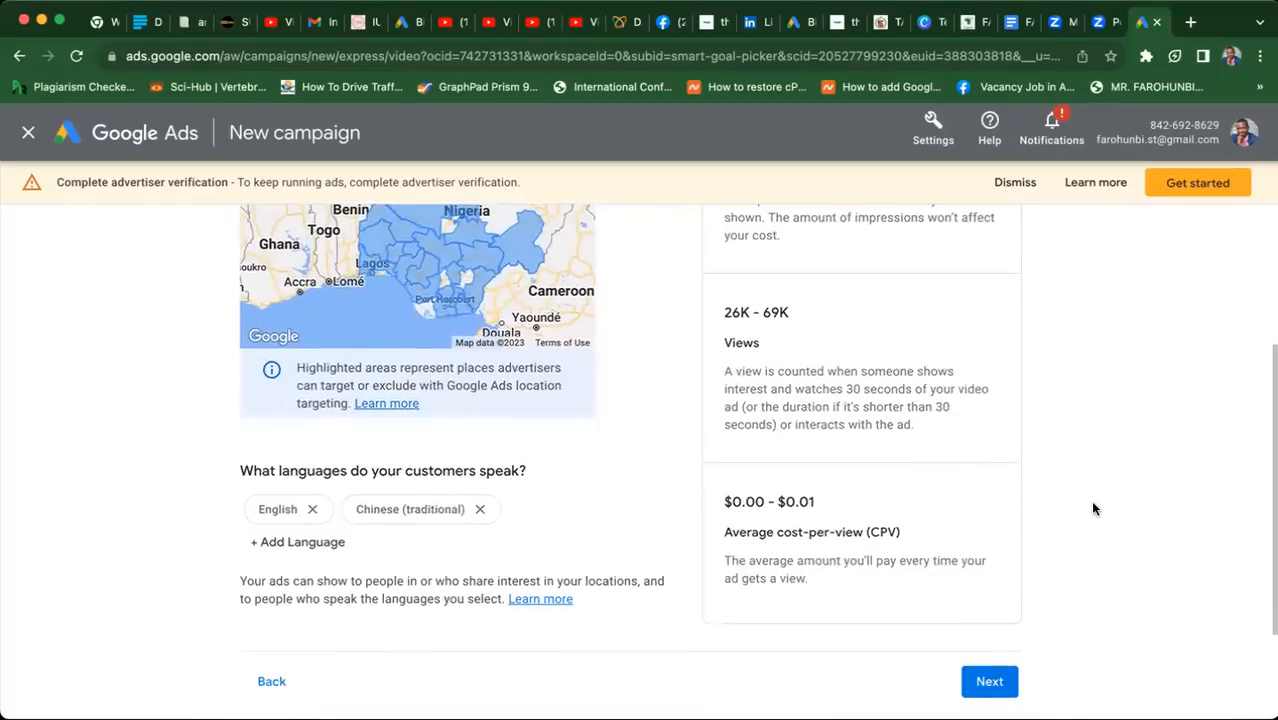
scroll(1093, 509, "up", 3)
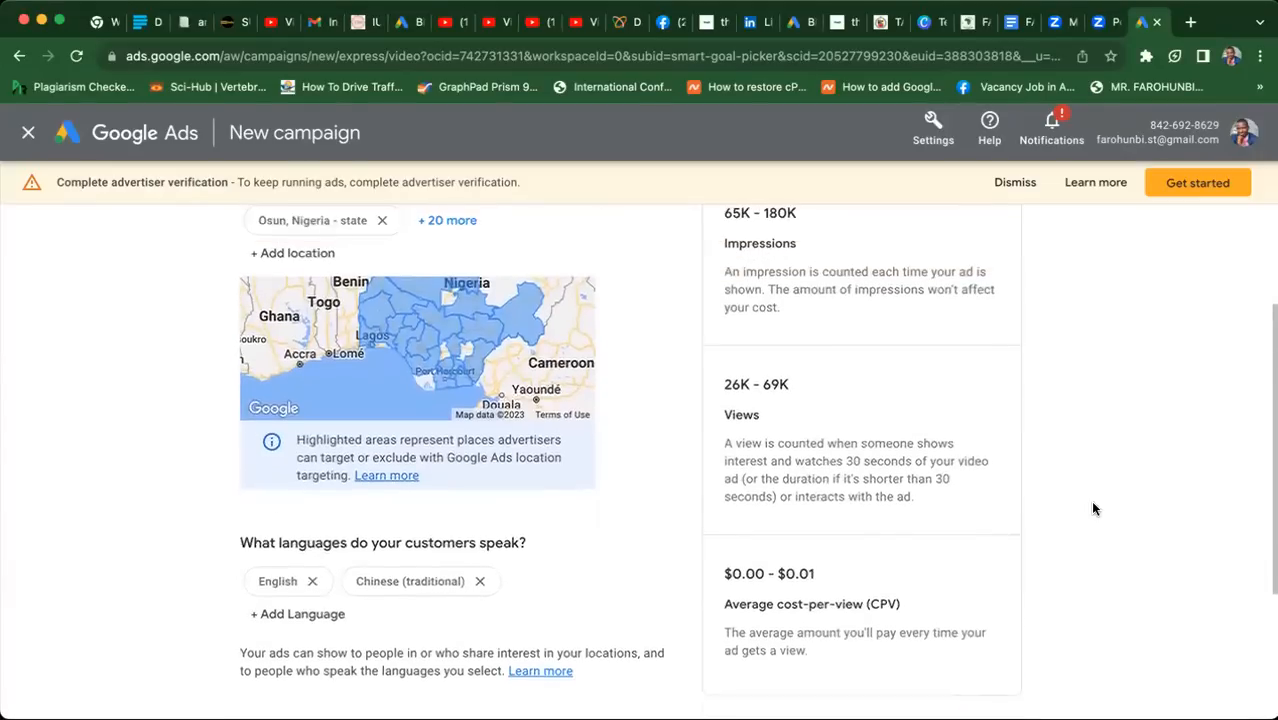
scroll(1093, 509, "up", 1)
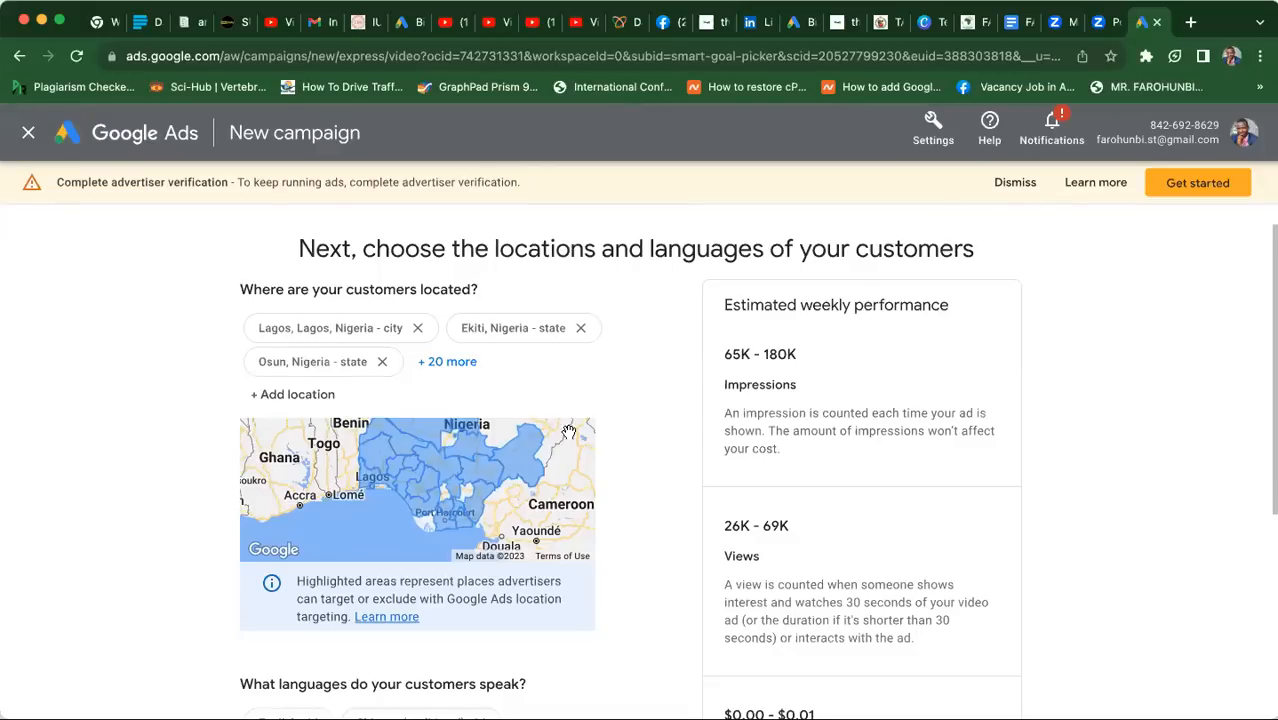
left_click(277, 396)
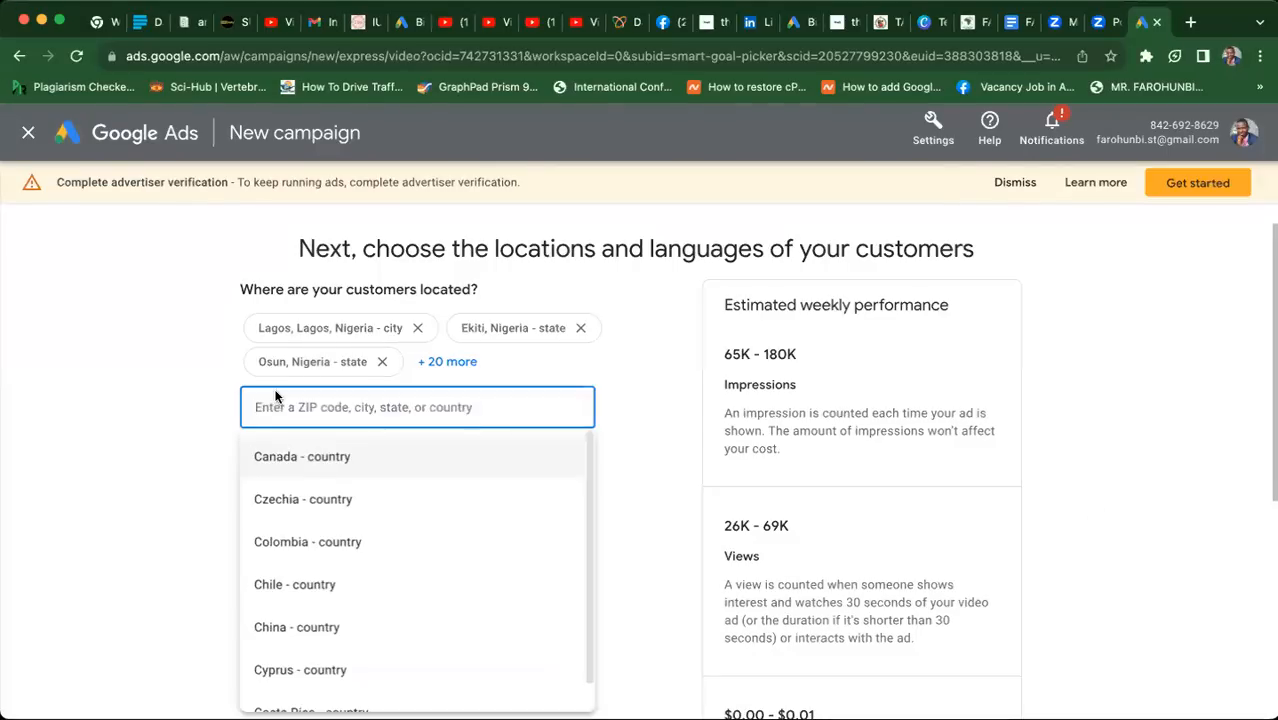
type("fct")
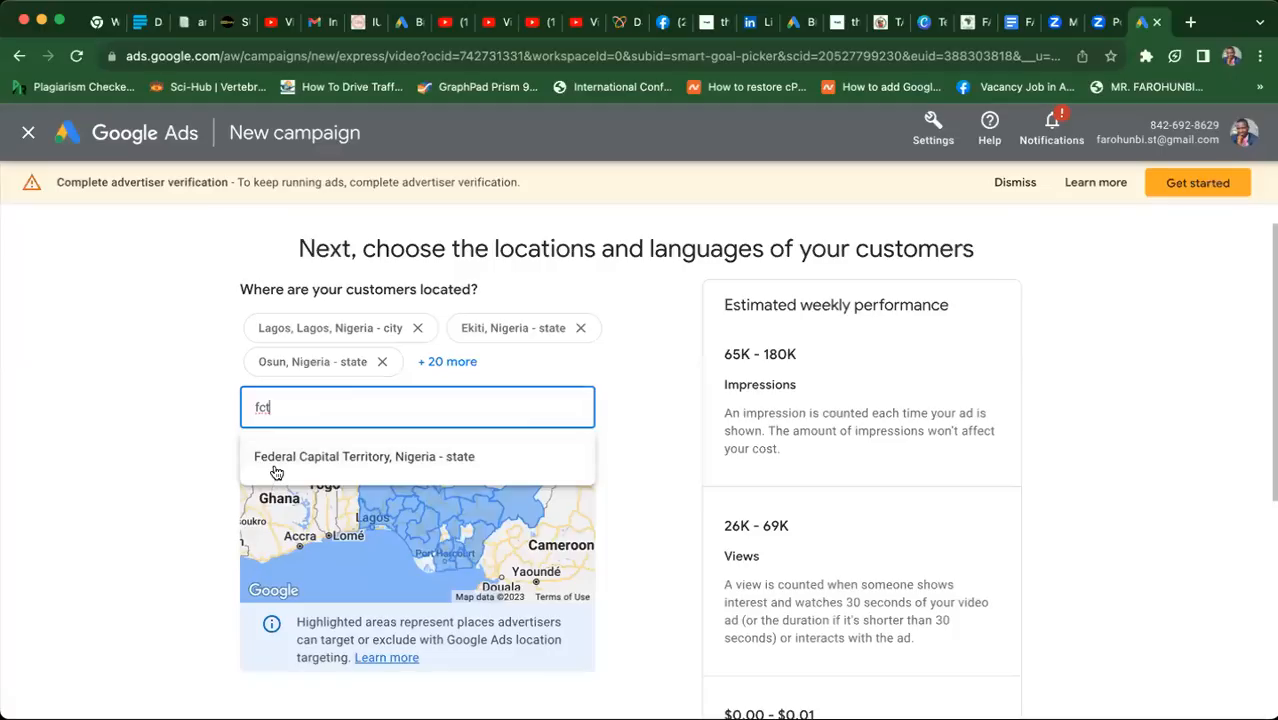
left_click(275, 458)
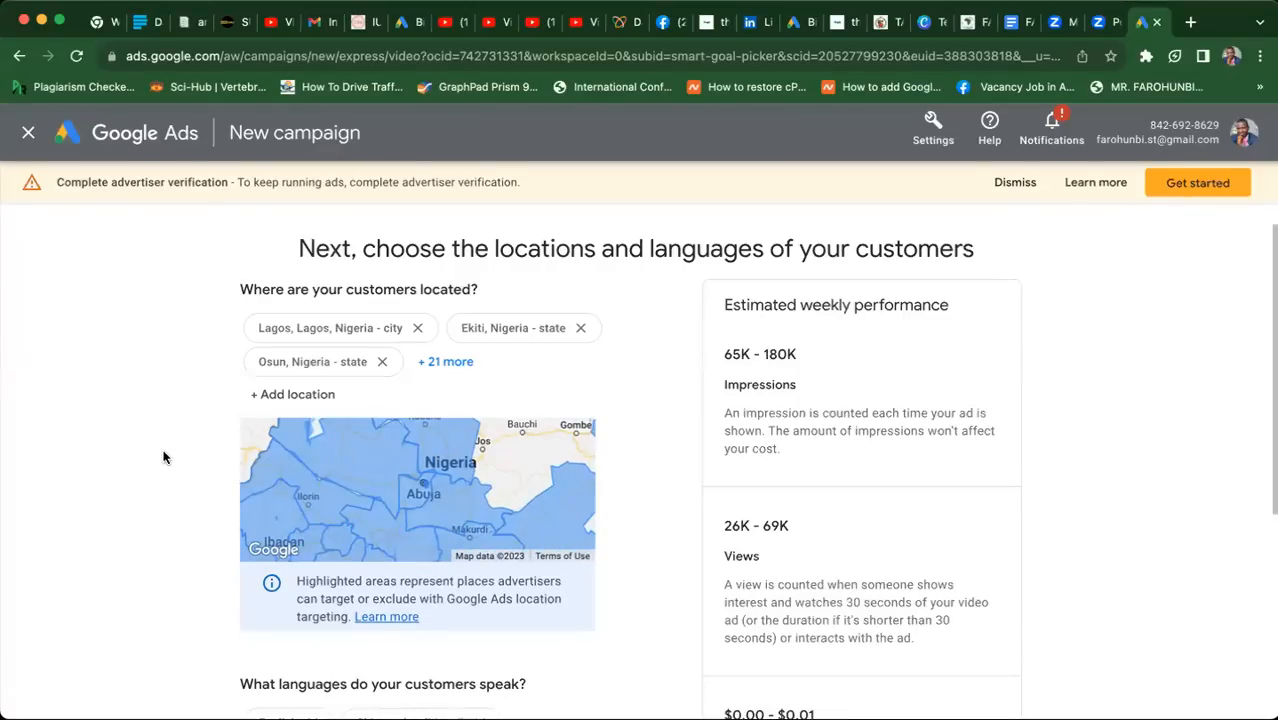
- Check the map for uncovered southern areas and add Anambra state, Nigeria, to the customer locations
left_click_drag(306, 504, 310, 438)
left_click_drag(368, 486, 390, 435)
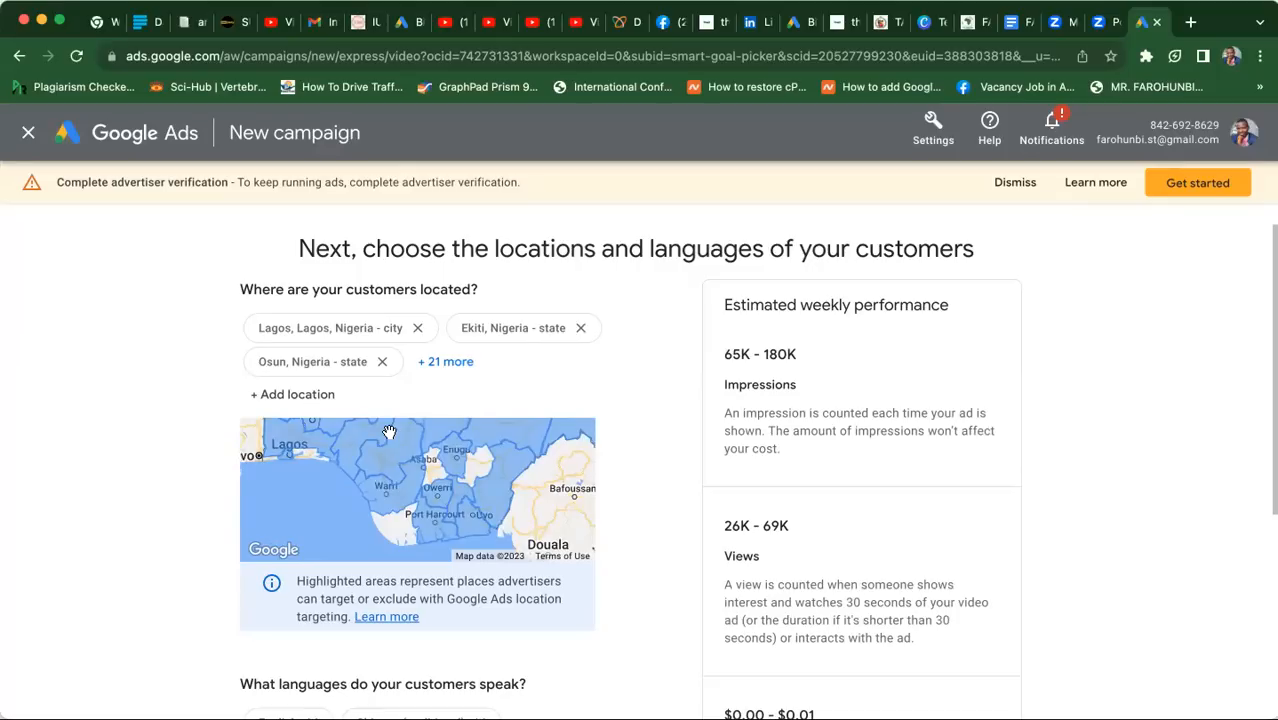
left_click(292, 394)
type("anan")
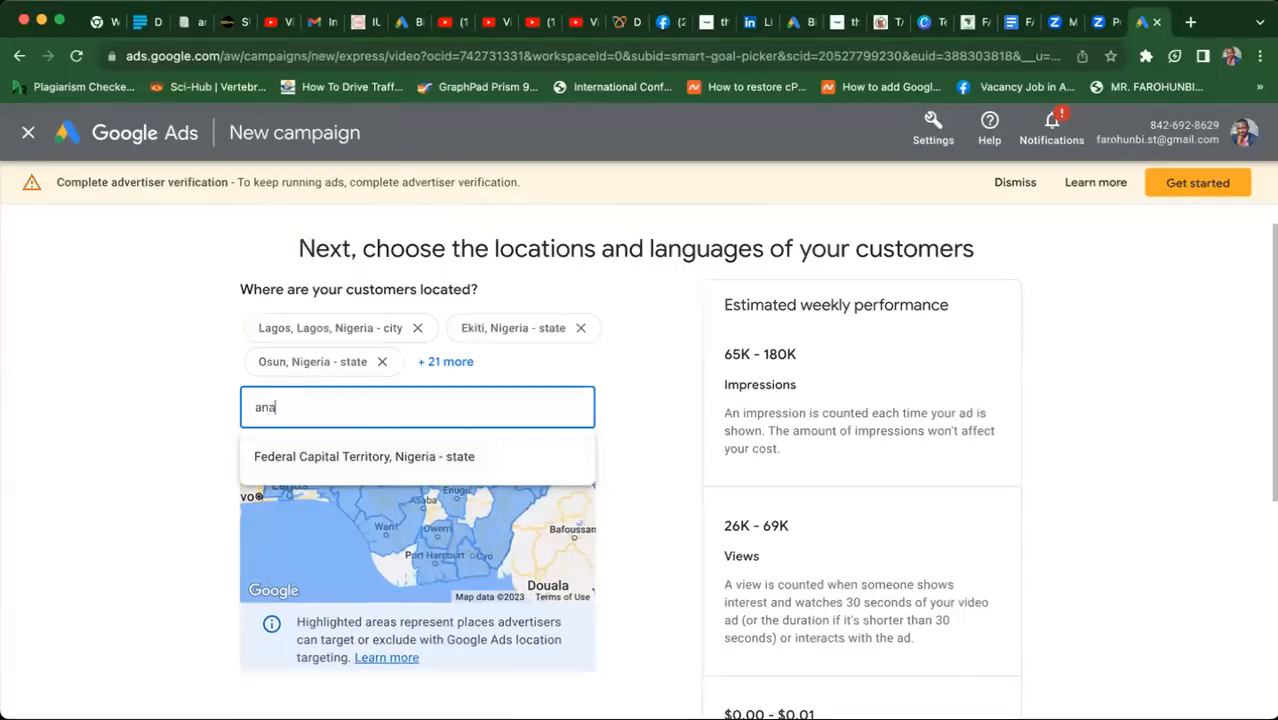
key("BackSpace")
type("mbra")
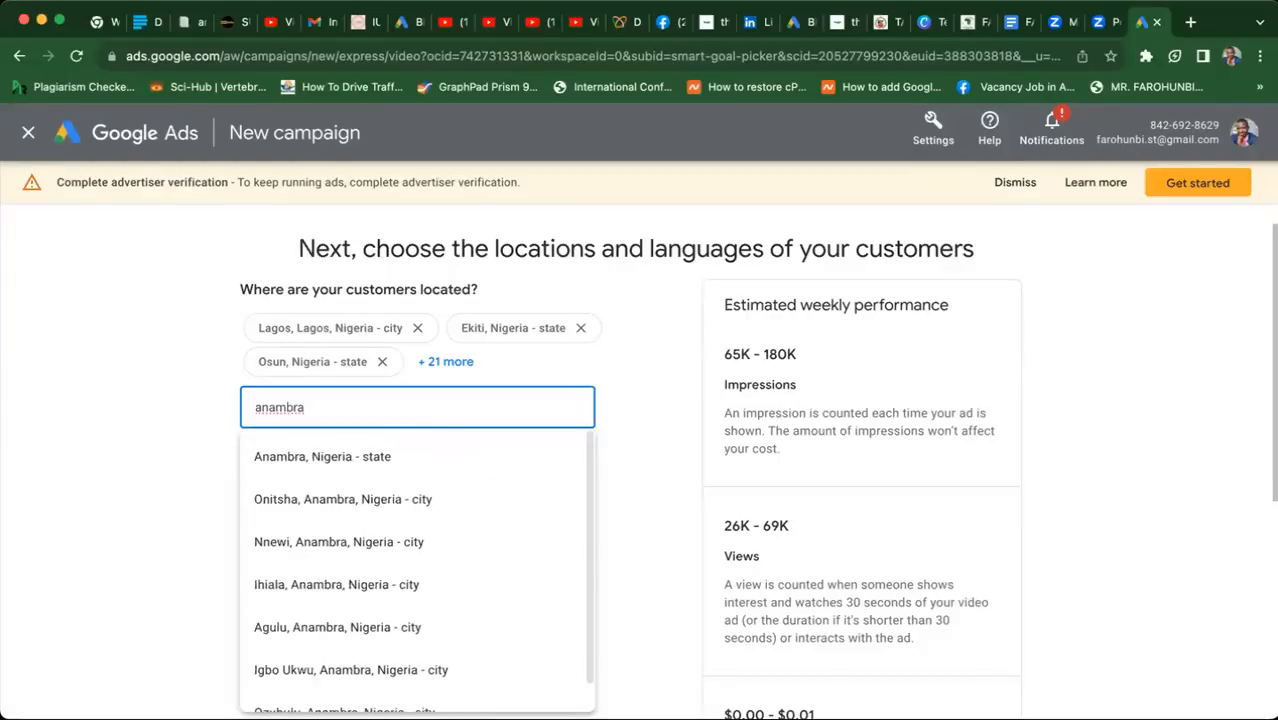
left_click(322, 458)
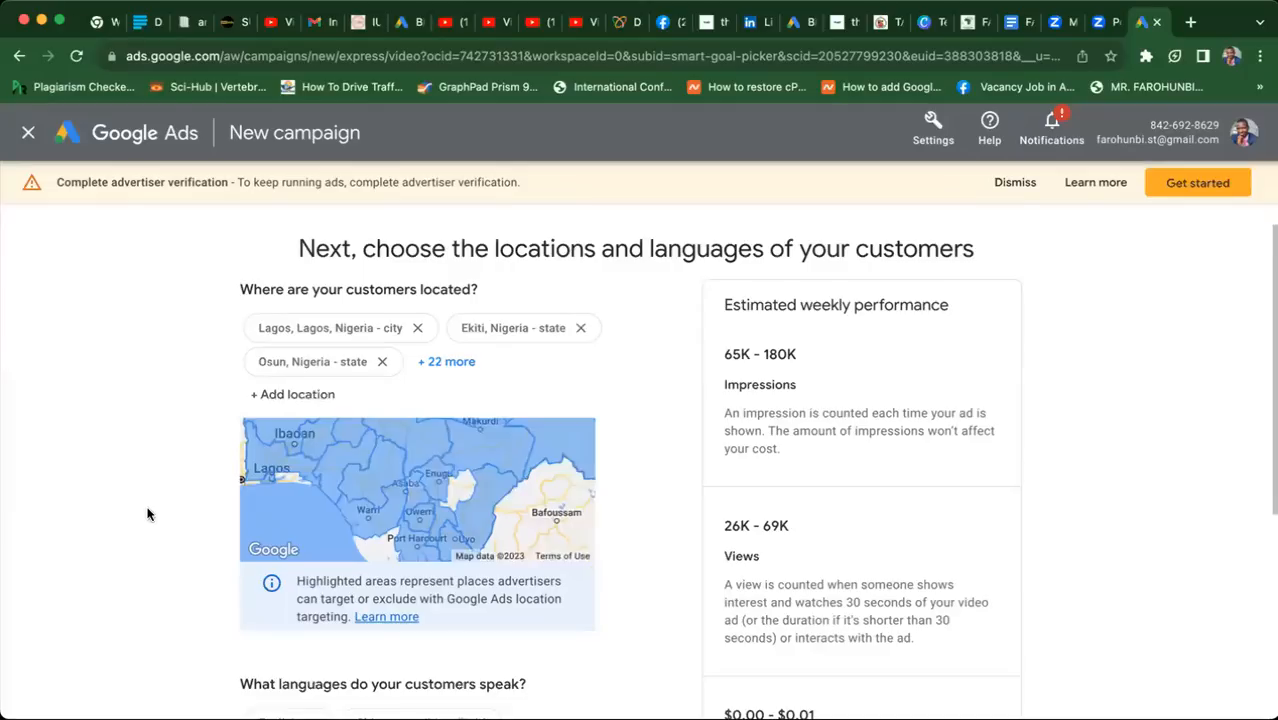
- Accept the locations and languages, continue to the customer demographics, and review the gender, age and parental status options
scroll(147, 514, "down", 5)
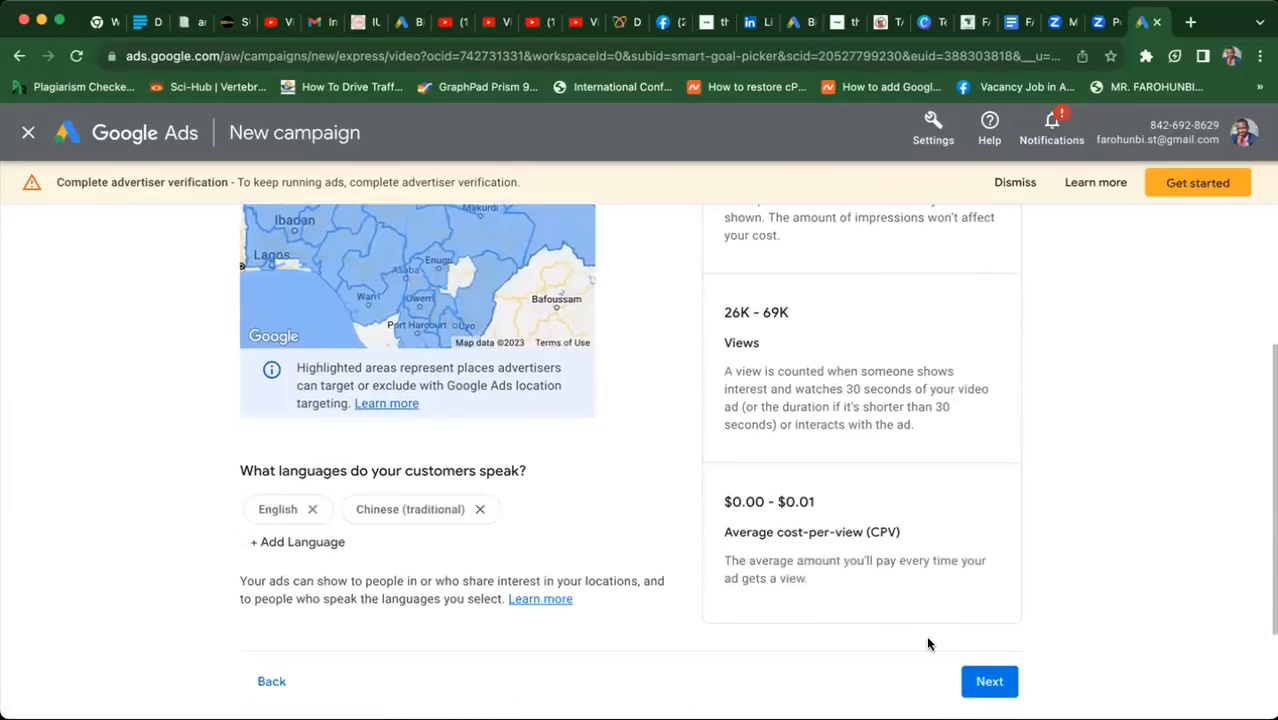
left_click(982, 680)
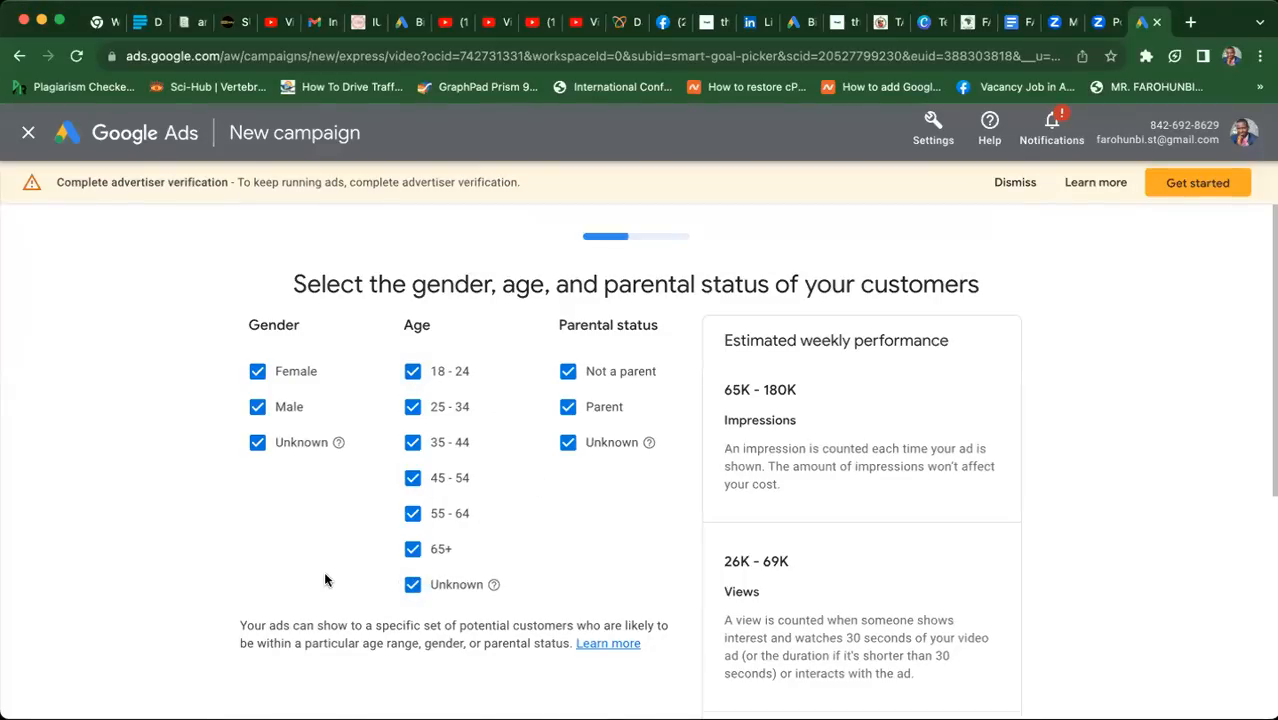
scroll(324, 579, "down", 2)
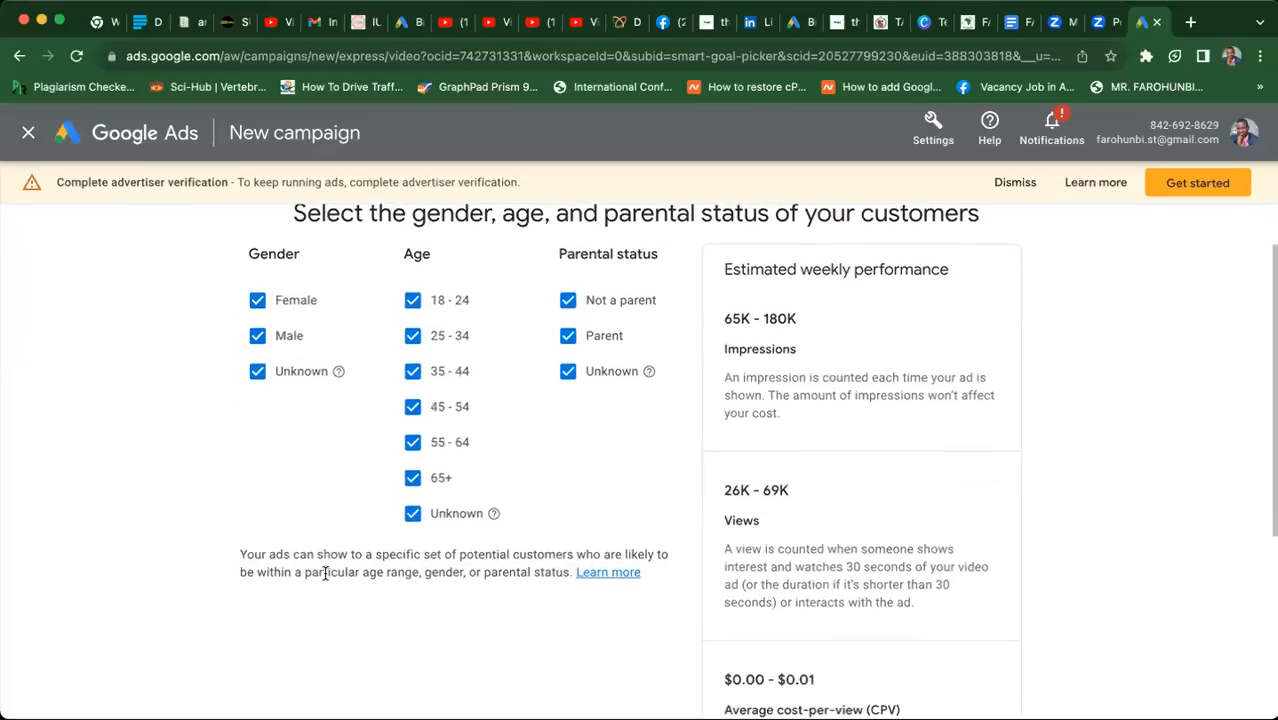
scroll(325, 575, "down", 9)
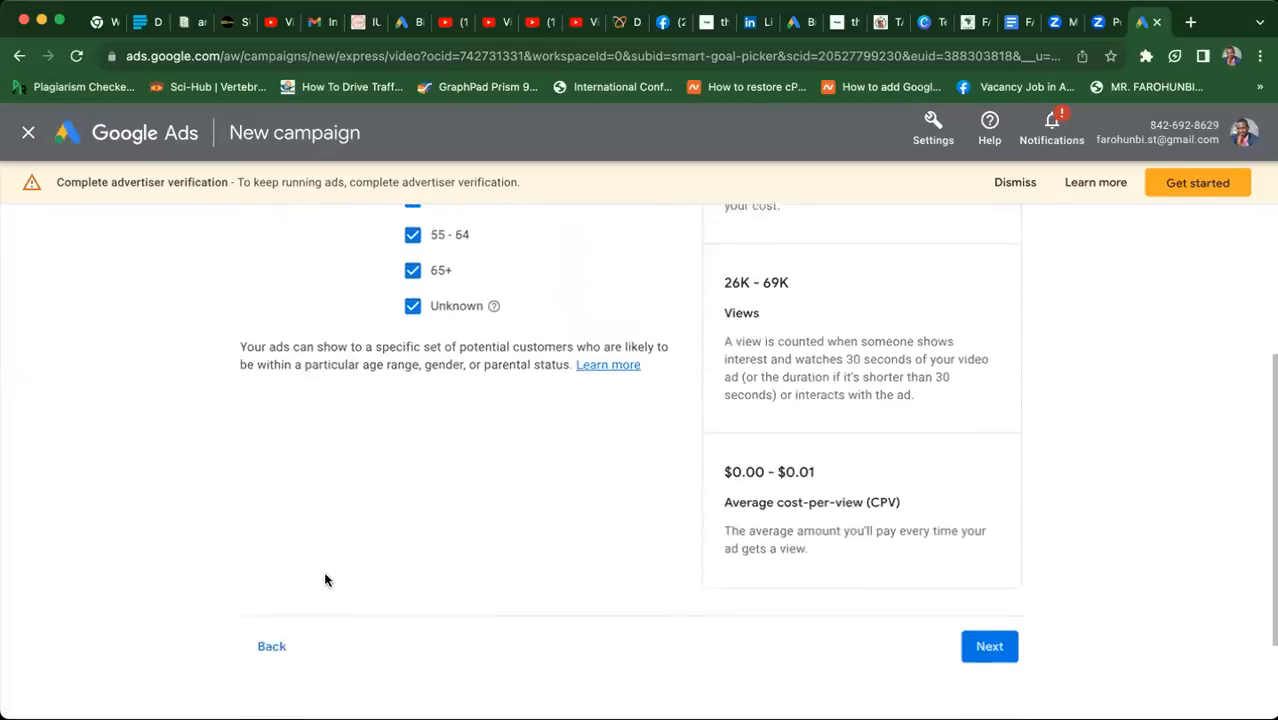
scroll(323, 571, "up", 9)
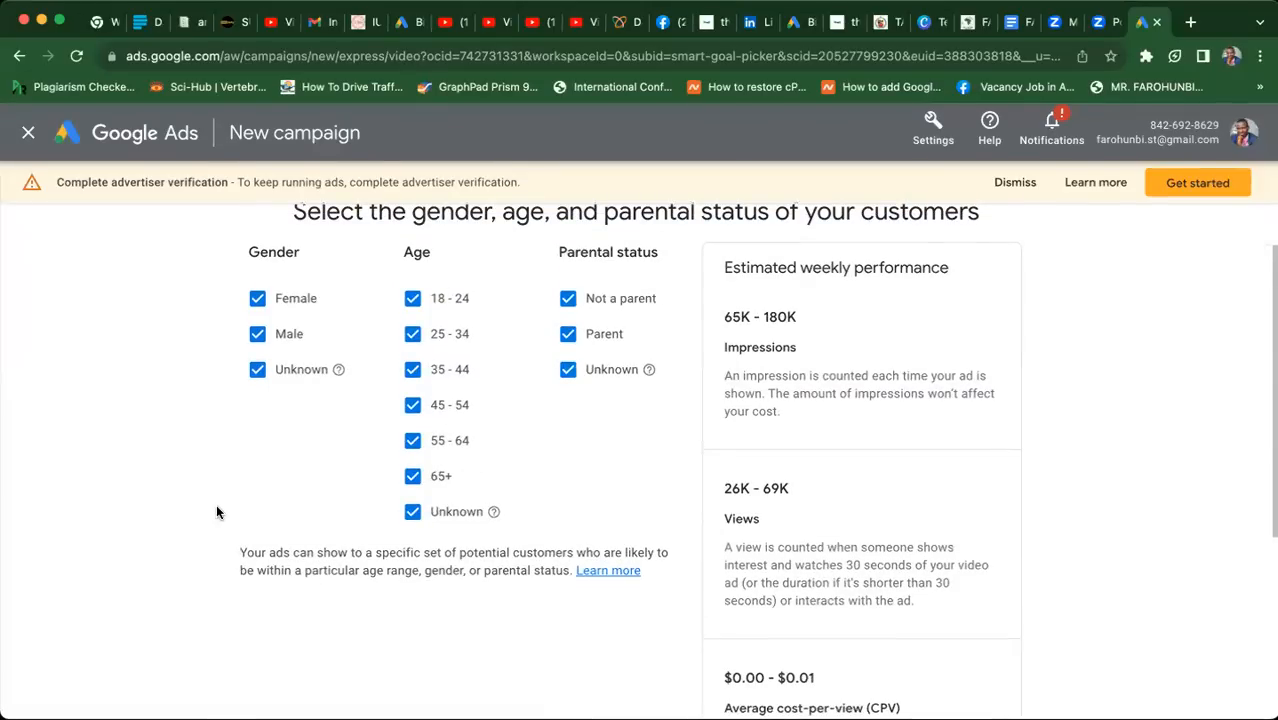
scroll(217, 511, "down", 3)
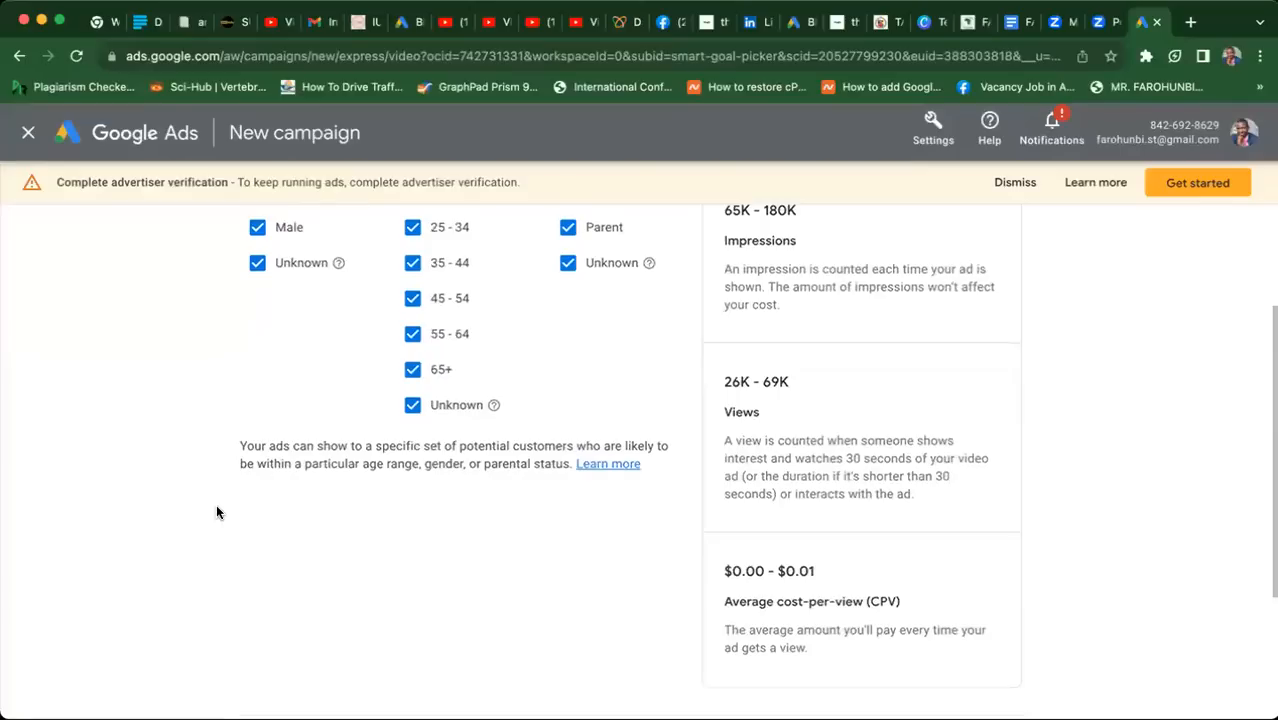
scroll(217, 512, "down", 1)
scroll(217, 512, "down", 1)
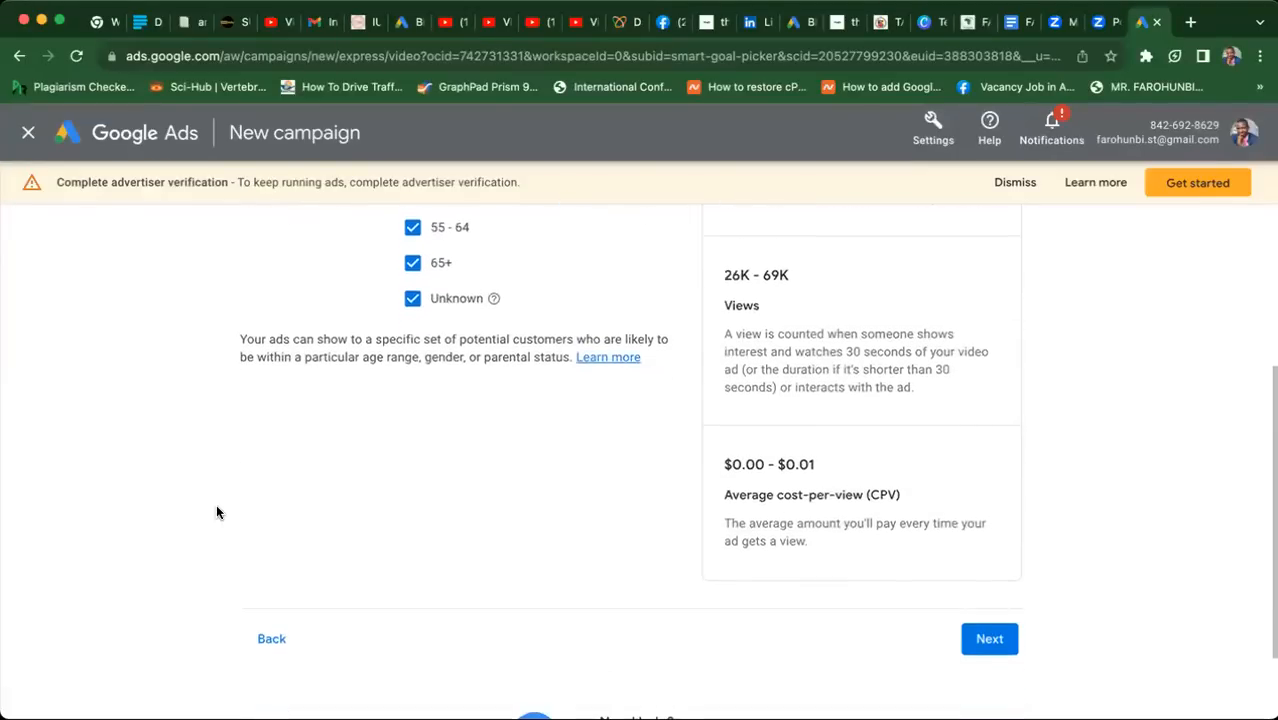
- Accept the demographics, continue to the interests, and remove Business Professionals and Employment from the selected interests
left_click(988, 648)
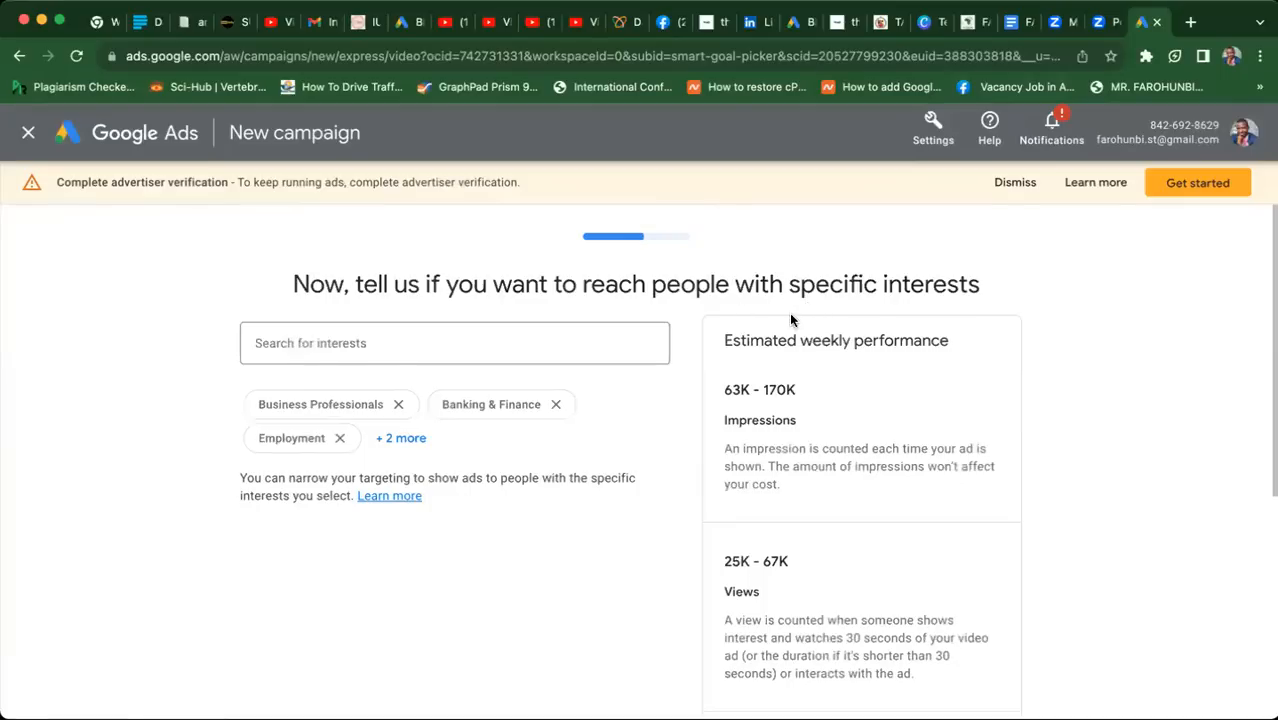
left_click(400, 406)
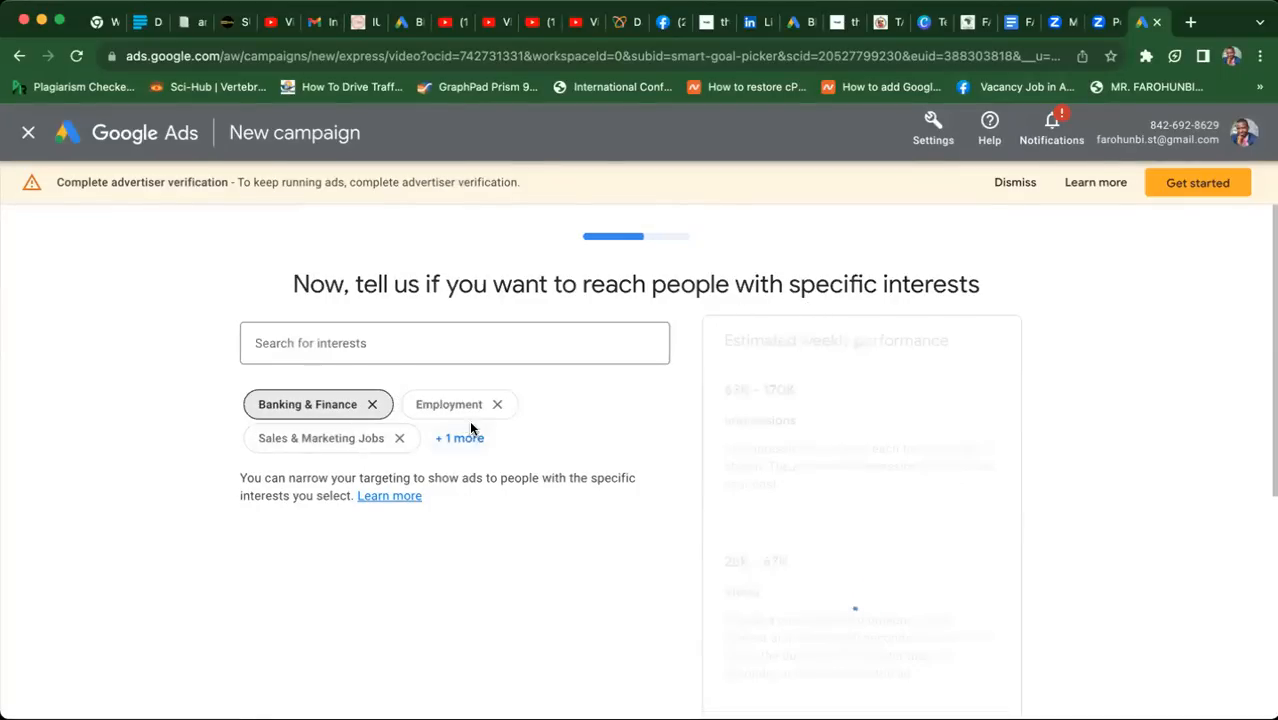
left_click(497, 405)
- Search the interests for "Education" and add Education, Technology Education and Educational Resources (Secondary School)
left_click(370, 345)
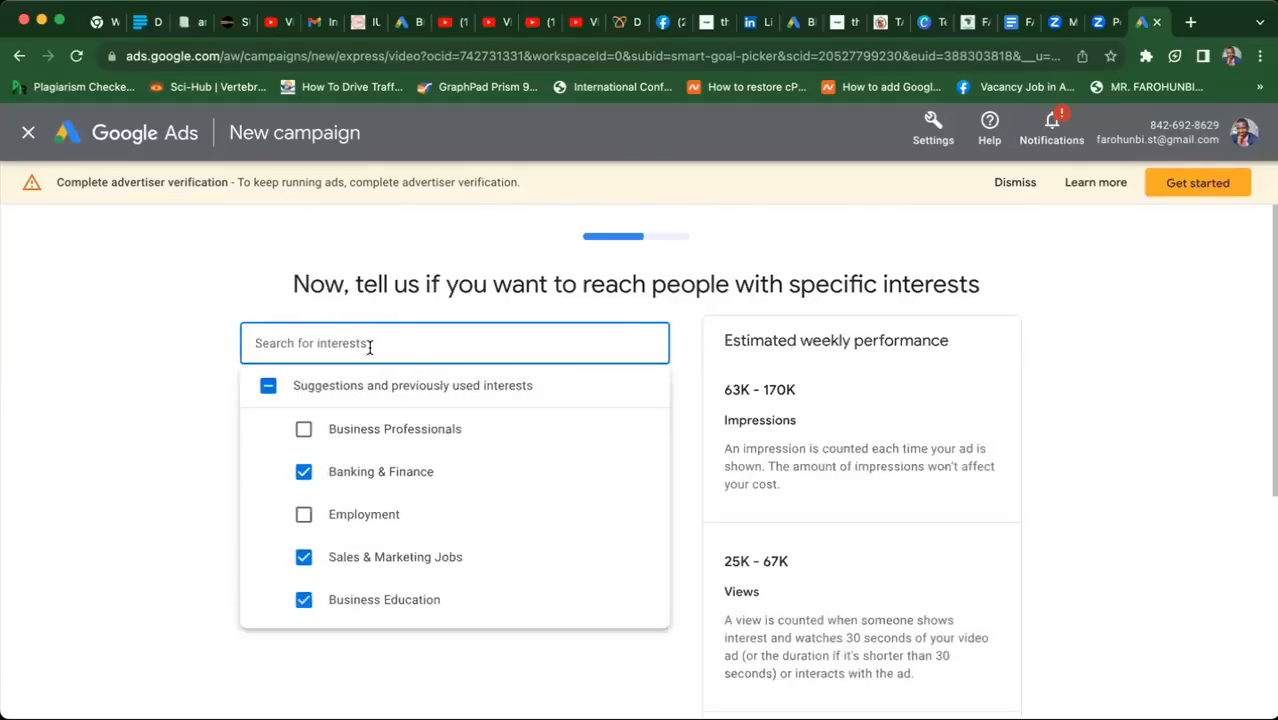
type("Education")
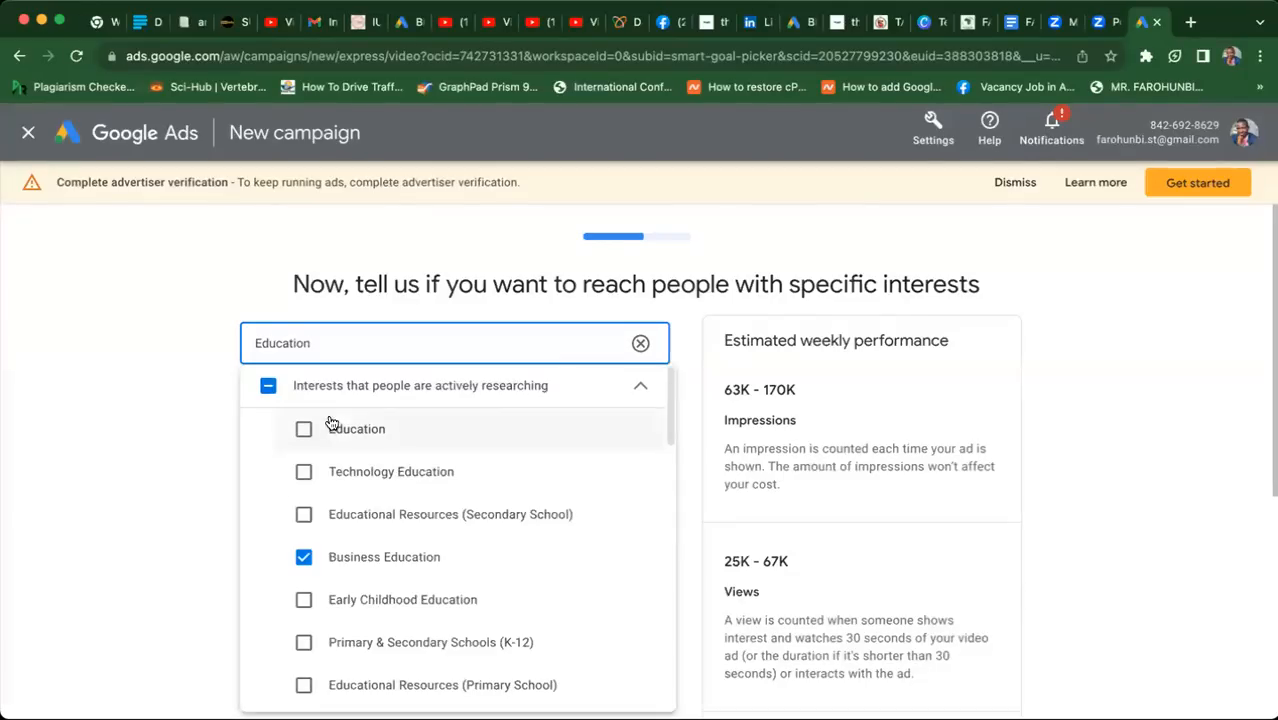
left_click(333, 436)
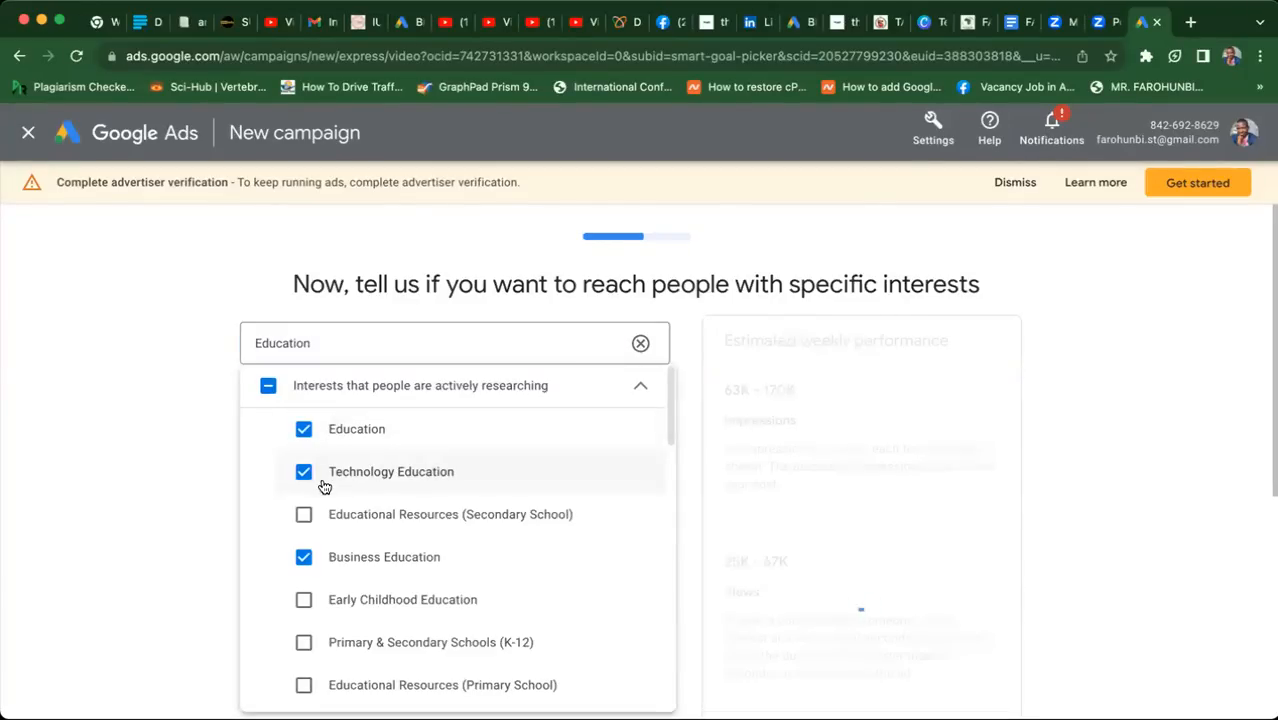
left_click(333, 520)
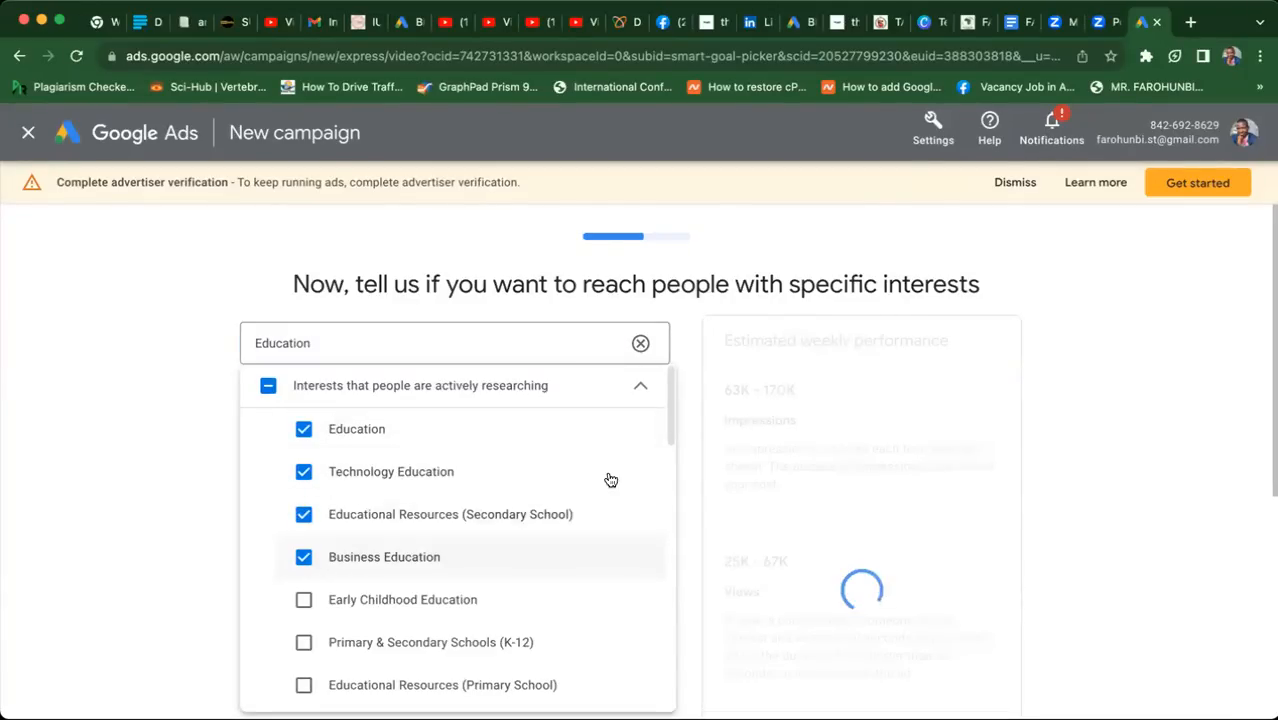
scroll(669, 410, "down", 1)
left_click_drag(668, 406, 672, 535)
scroll(562, 434, "down", 1)
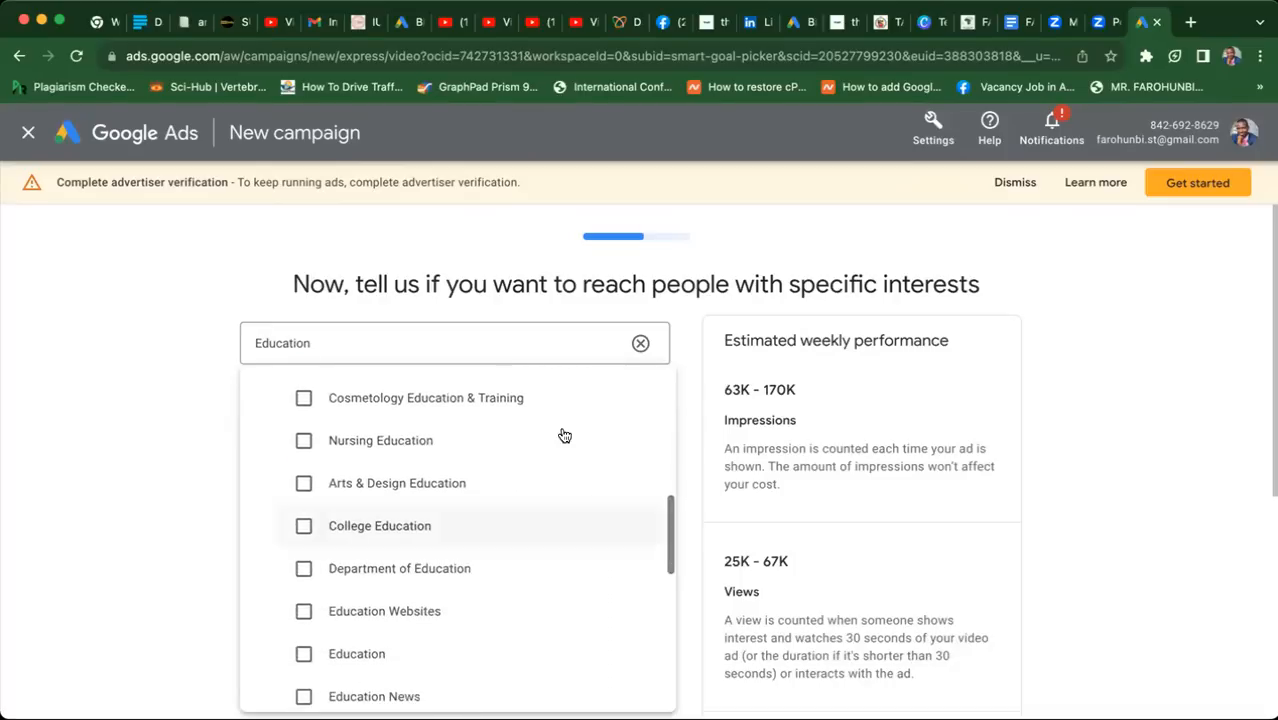
- Search the interests for "New" and add News, American and World News, Newspapers, News Videos, Local News, India News Services and news media for the uk market
left_click(531, 341)
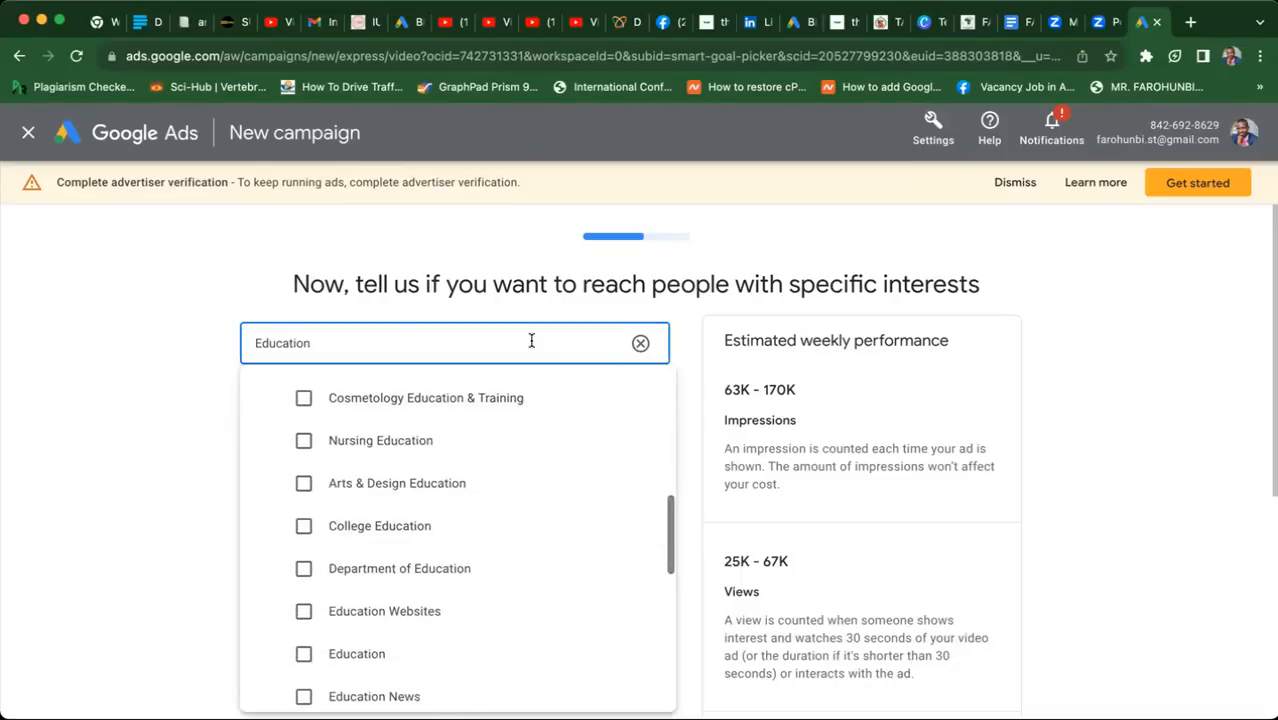
key("BackSpace")
key("BackSpace")
key("BackSpace")
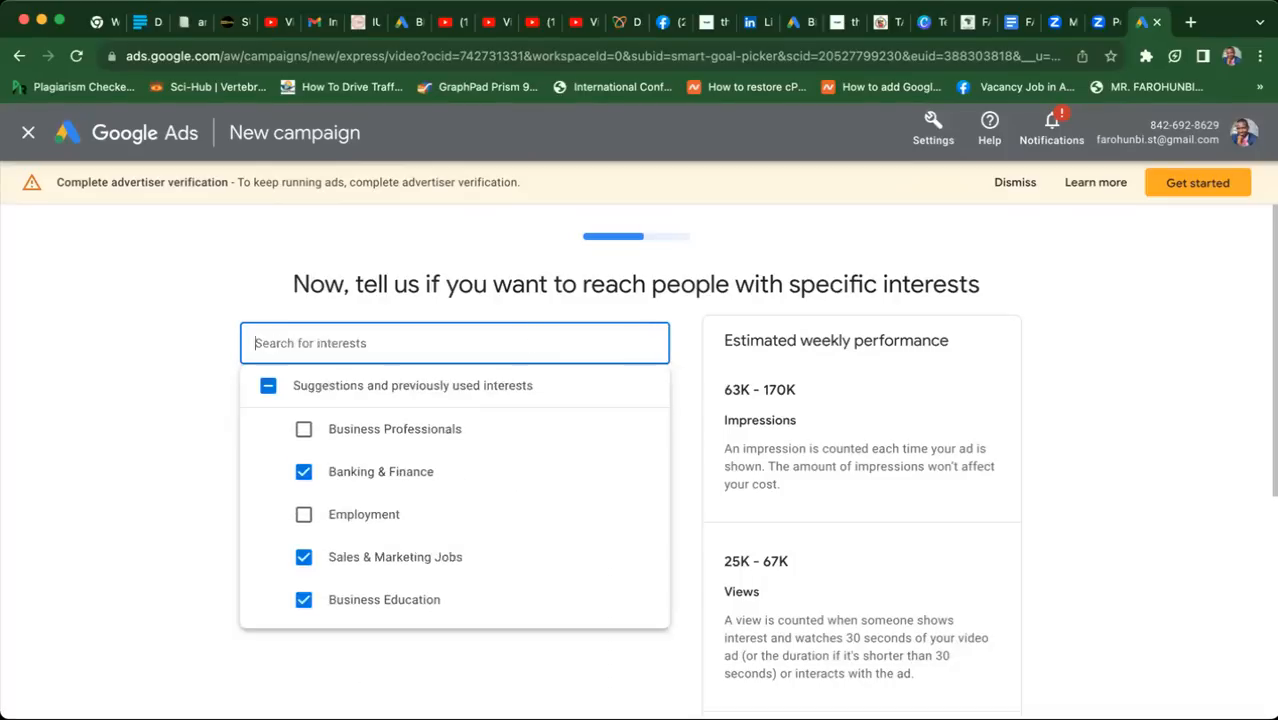
type("New")
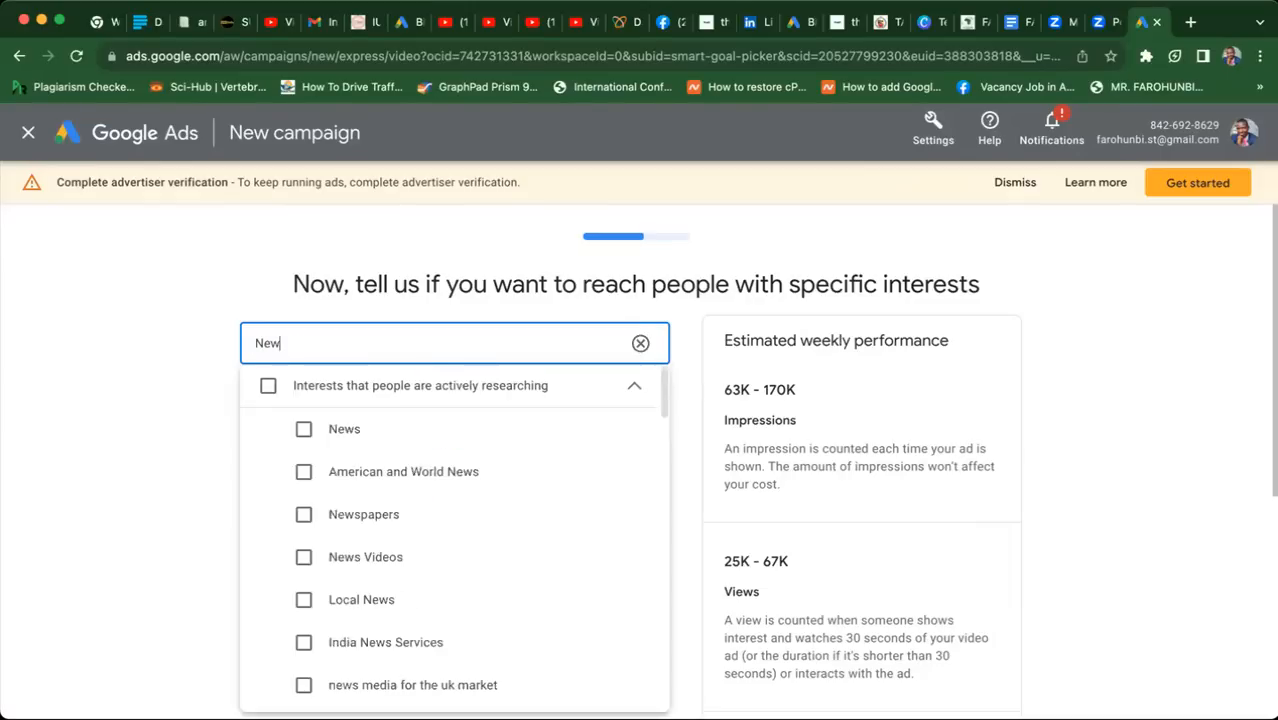
left_click(343, 436)
left_click(322, 479)
left_click(309, 522)
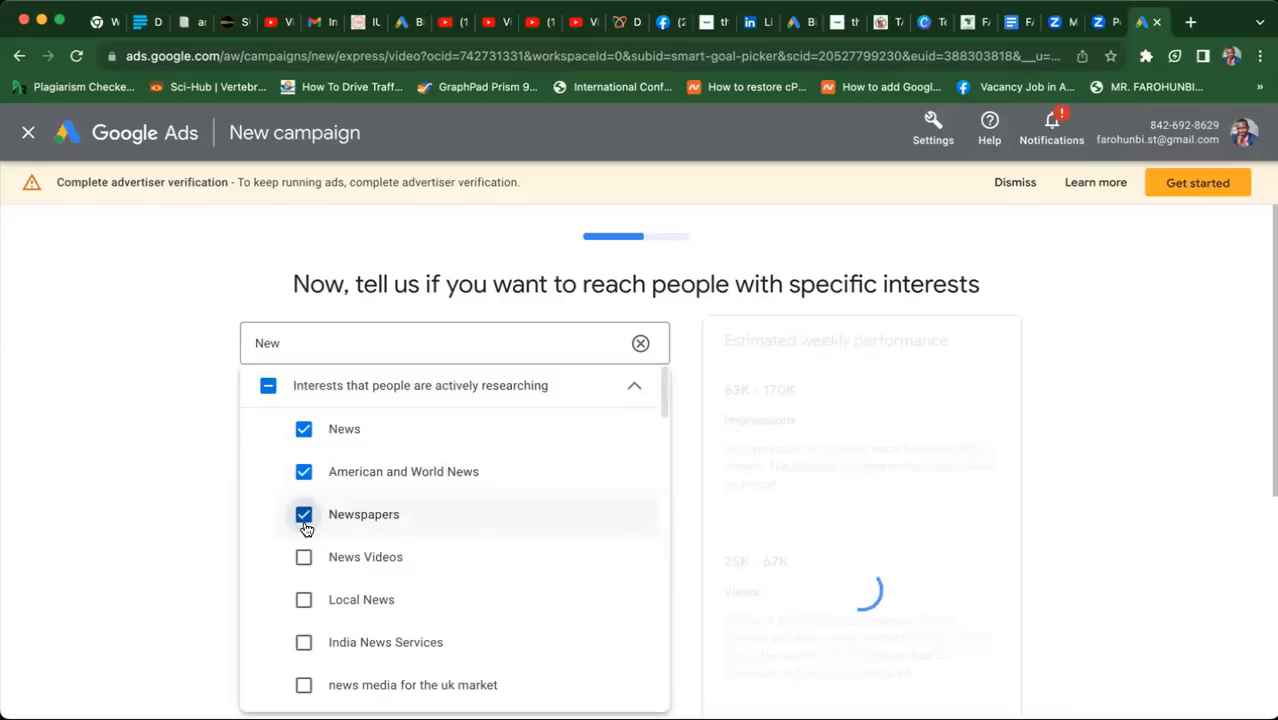
left_click(303, 562)
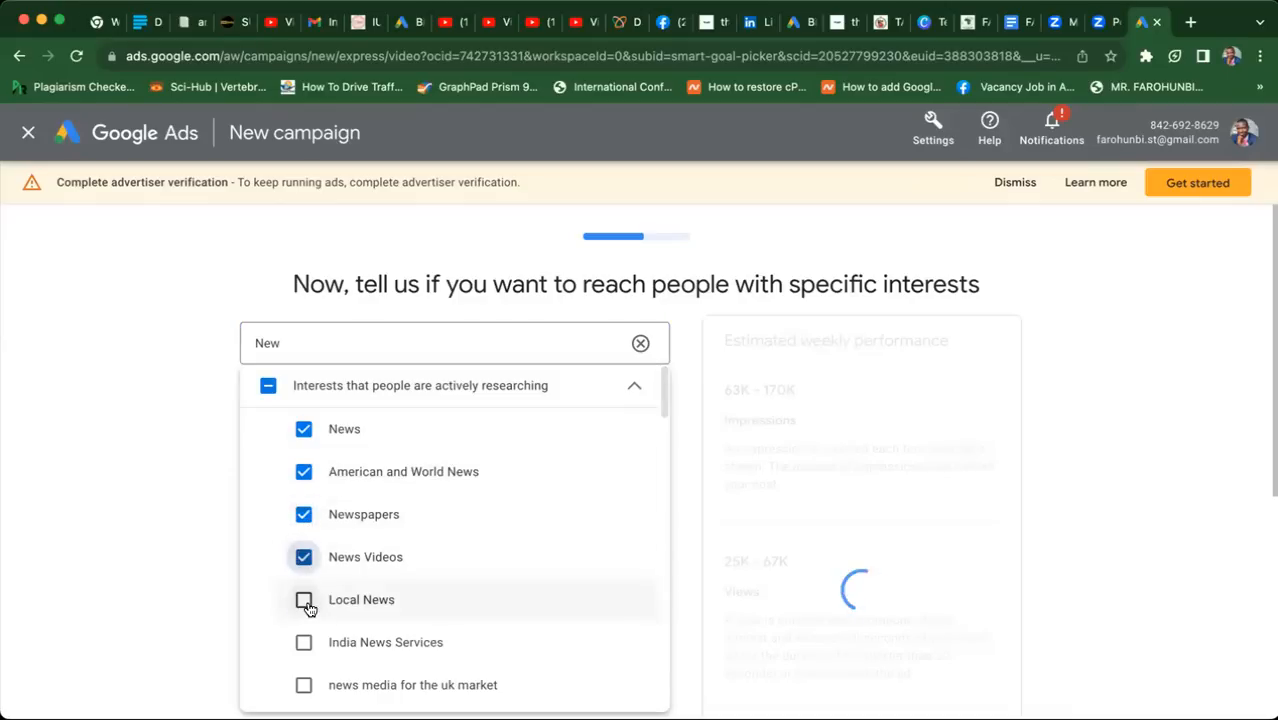
left_click(303, 602)
left_click(305, 649)
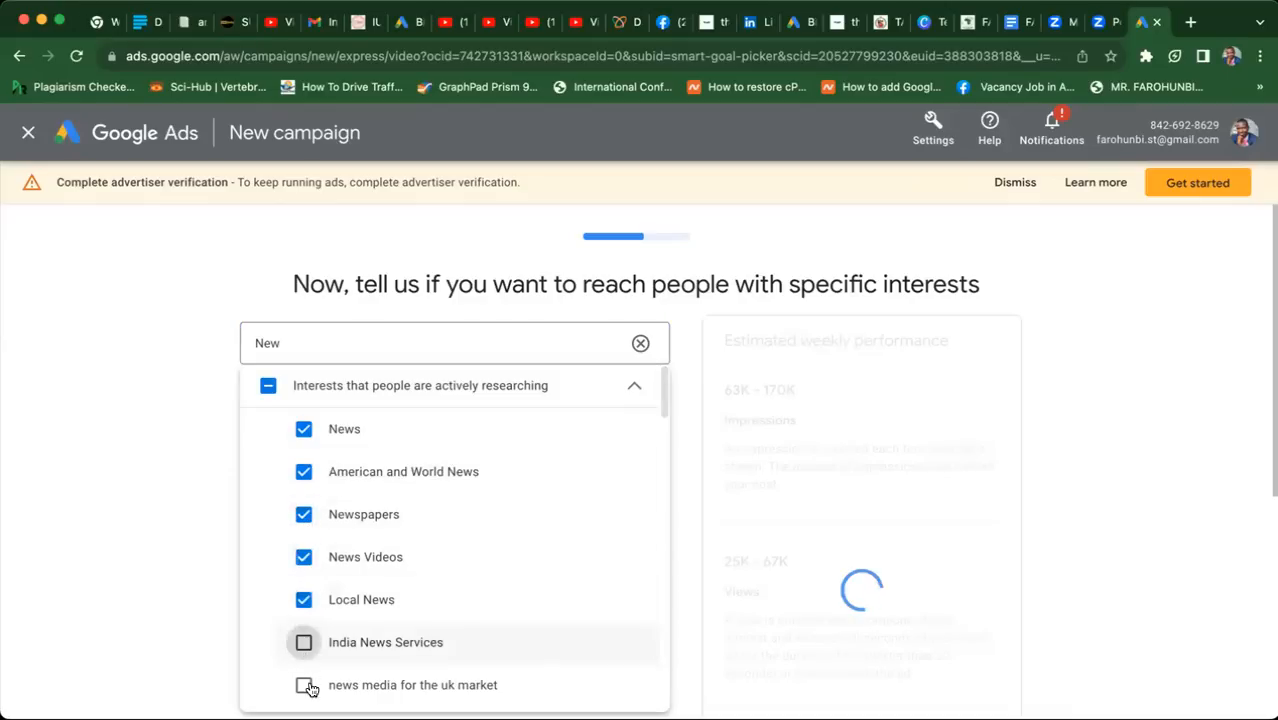
left_click(303, 688)
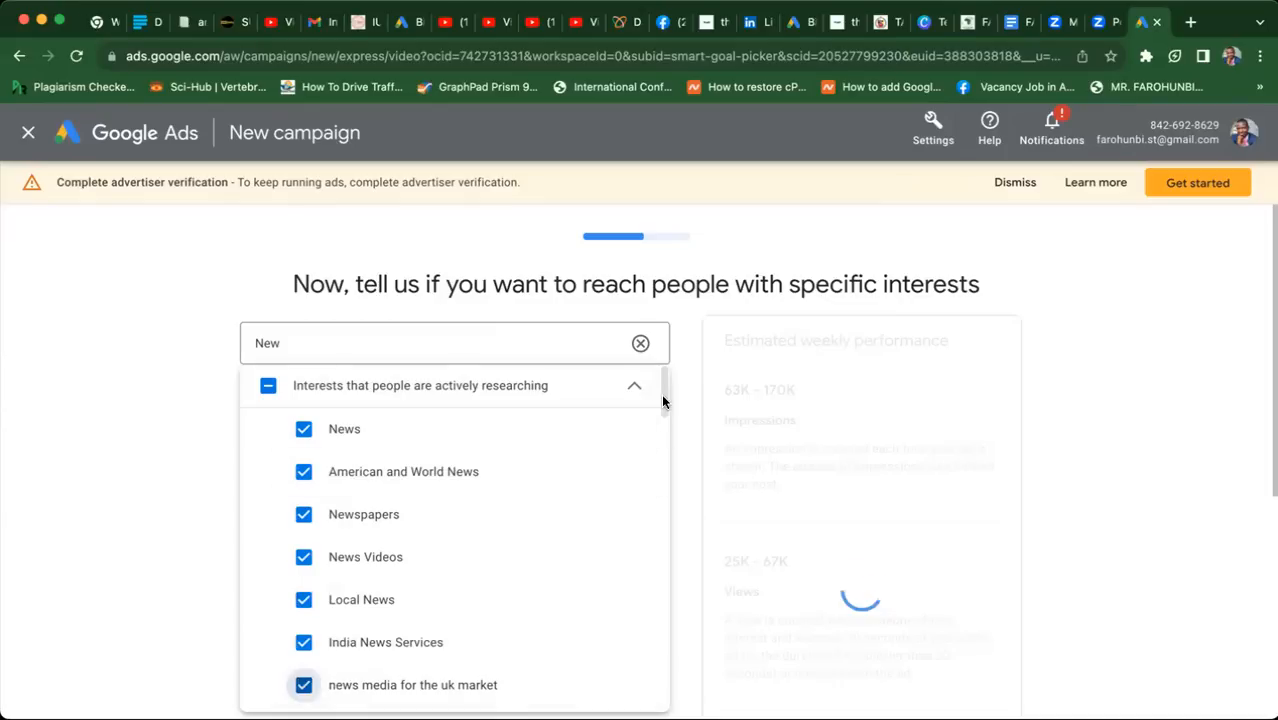
- Add the interests Associated Press, Indian News Sources, TV & Video Streaming Subscription Services and Video Game Streaming Services
left_click_drag(661, 393, 663, 437)
left_click(304, 496)
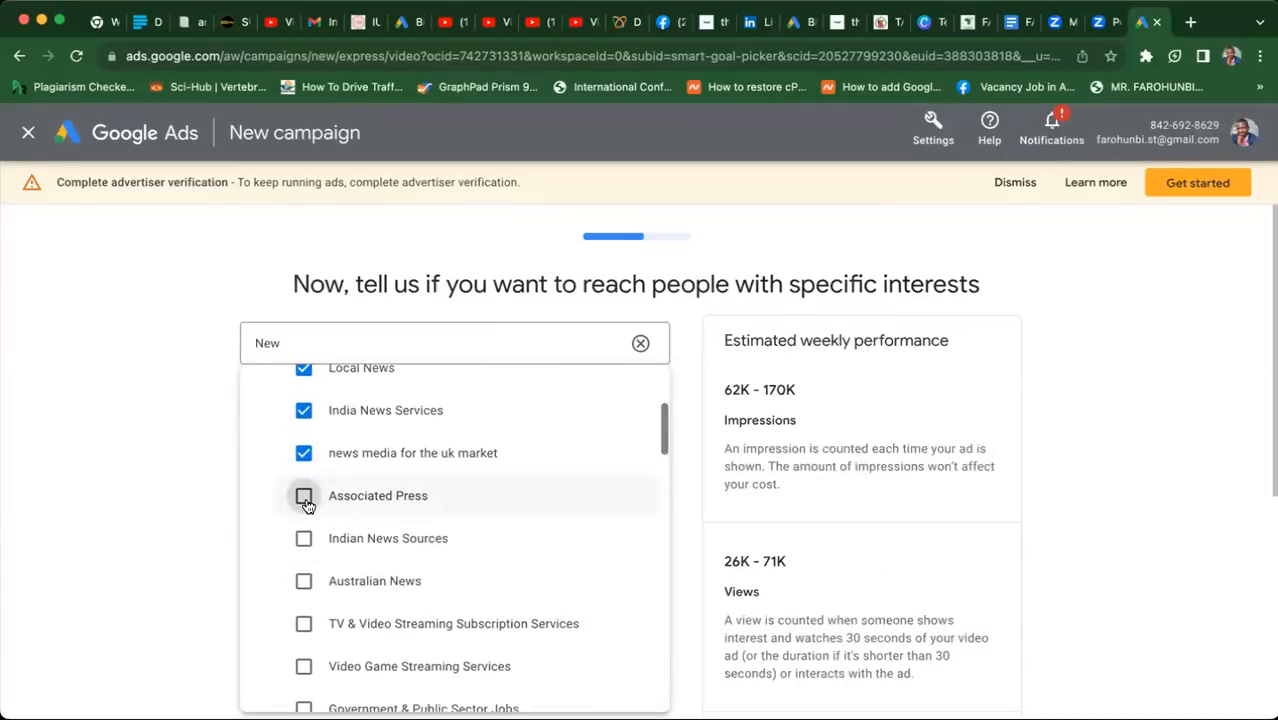
left_click(304, 540)
left_click(304, 622)
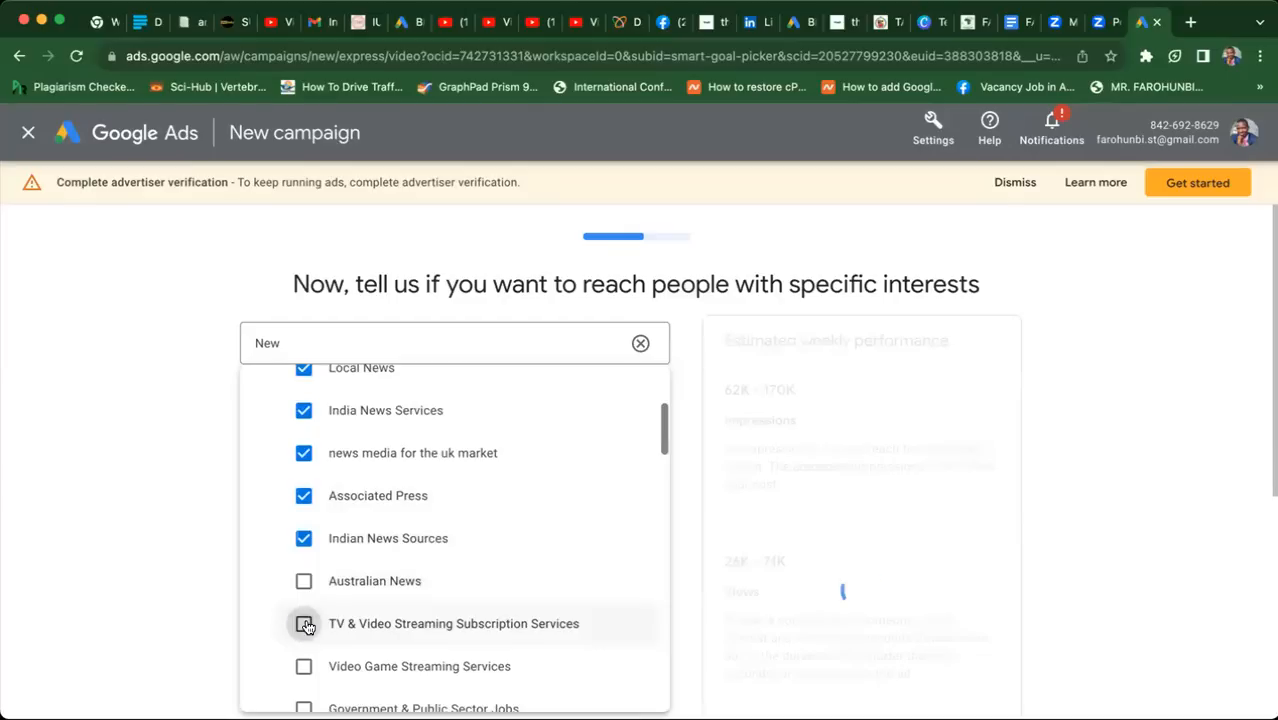
left_click(303, 666)
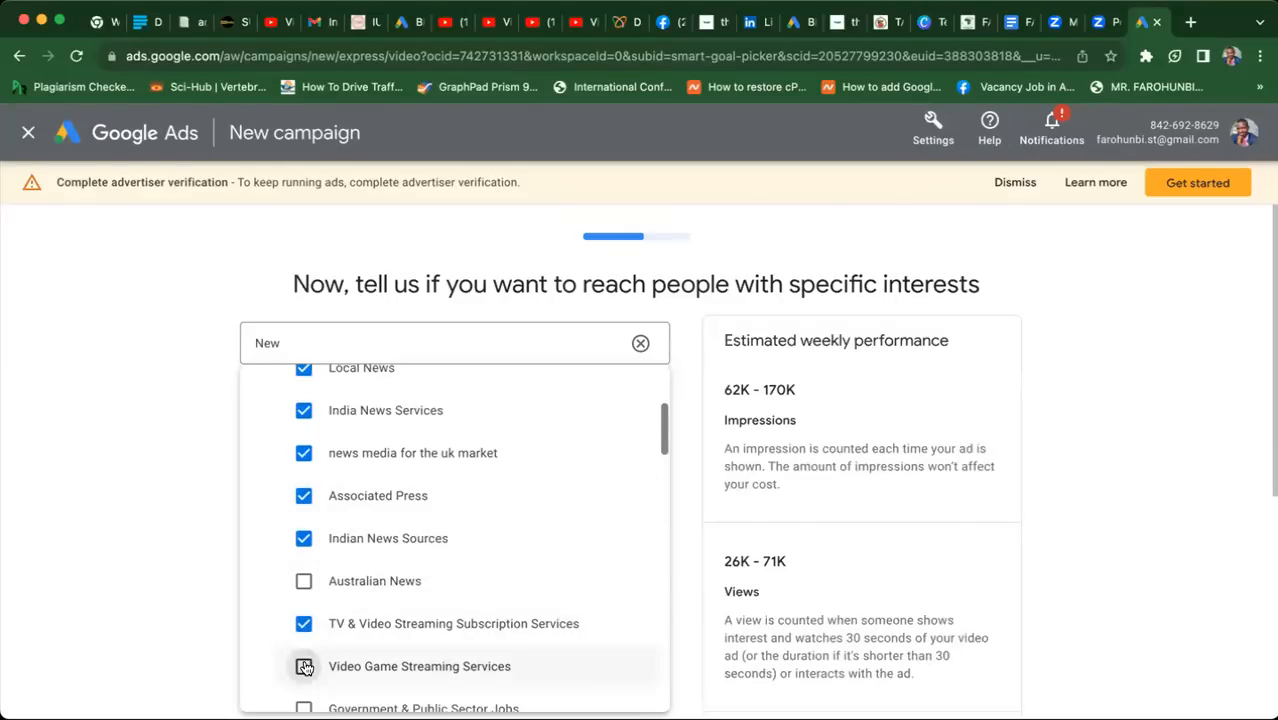
- Add the interests Motor Vehicles (New), Audio Streaming Subscription Services, Government & Public Sector Jobs and SUVs (New)
left_click_drag(661, 434, 661, 463)
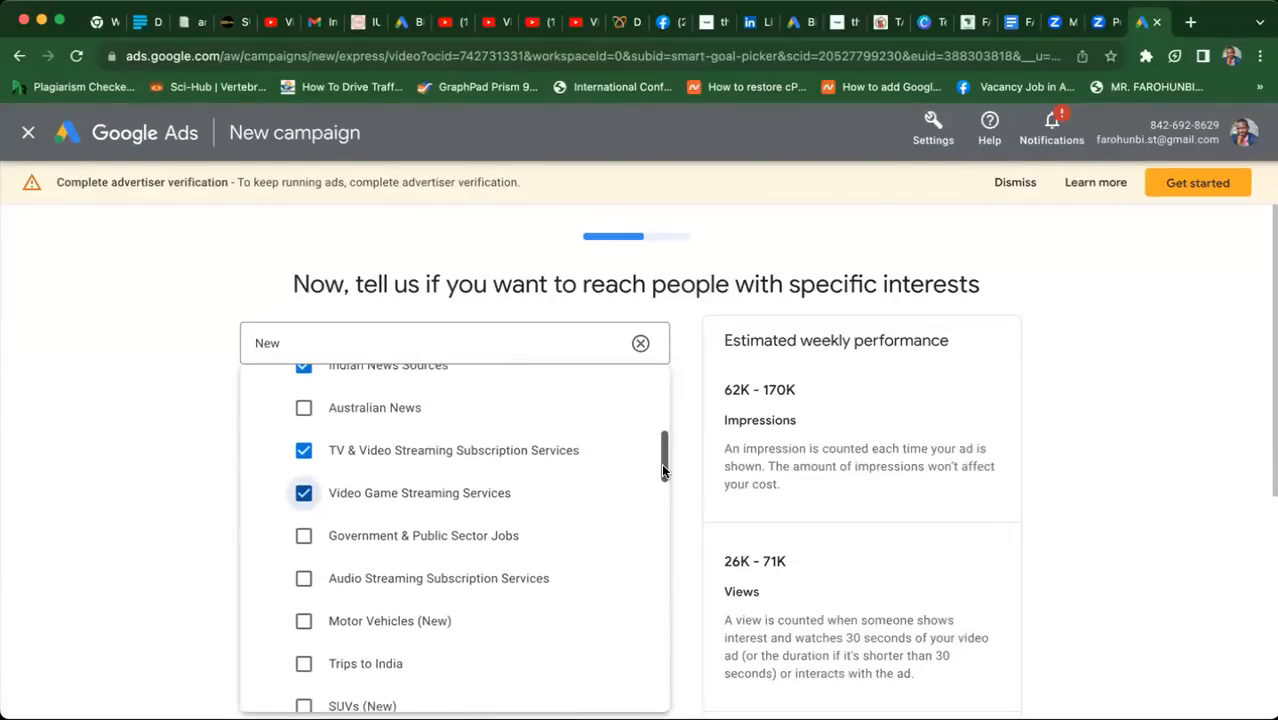
left_click(303, 620)
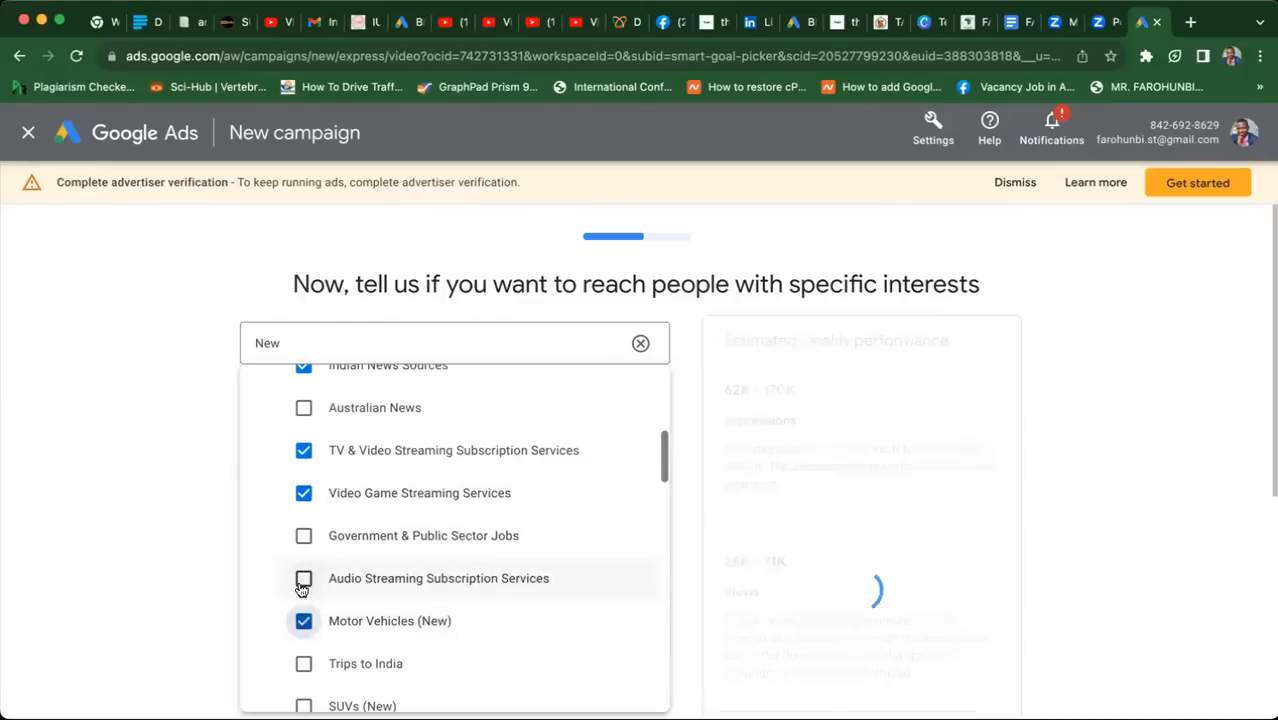
left_click(302, 580)
left_click(303, 535)
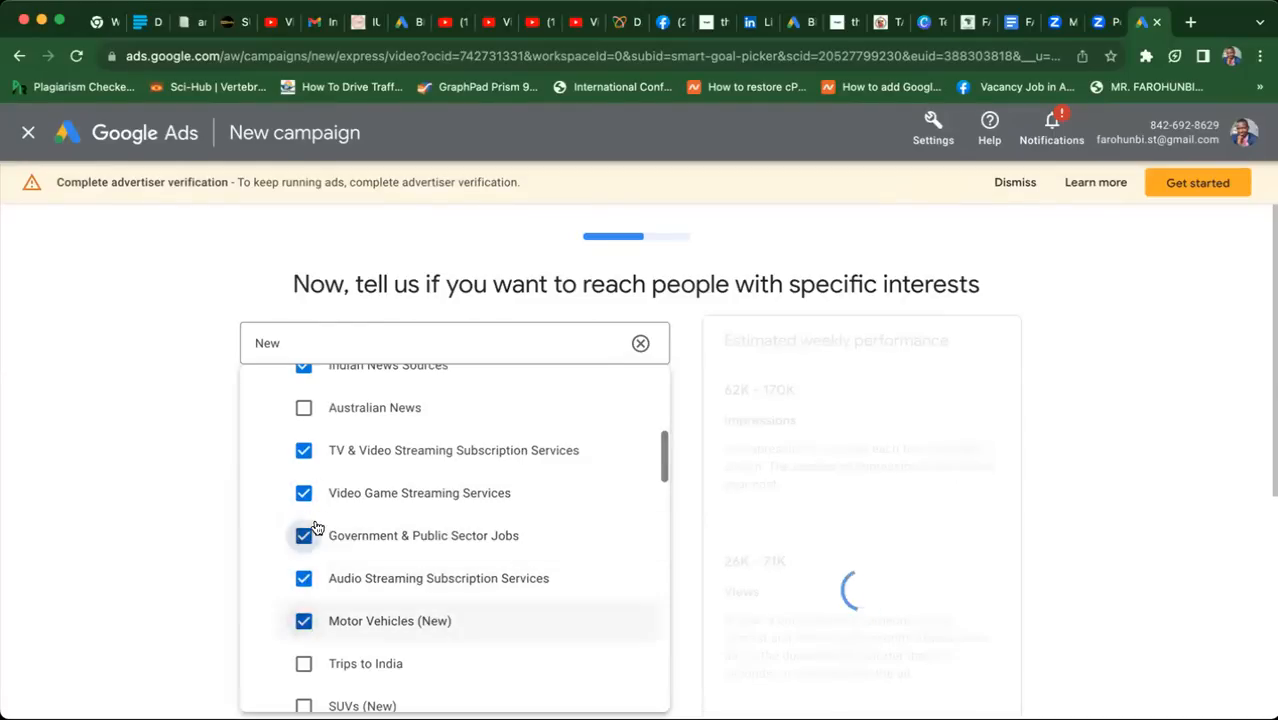
left_click(303, 706)
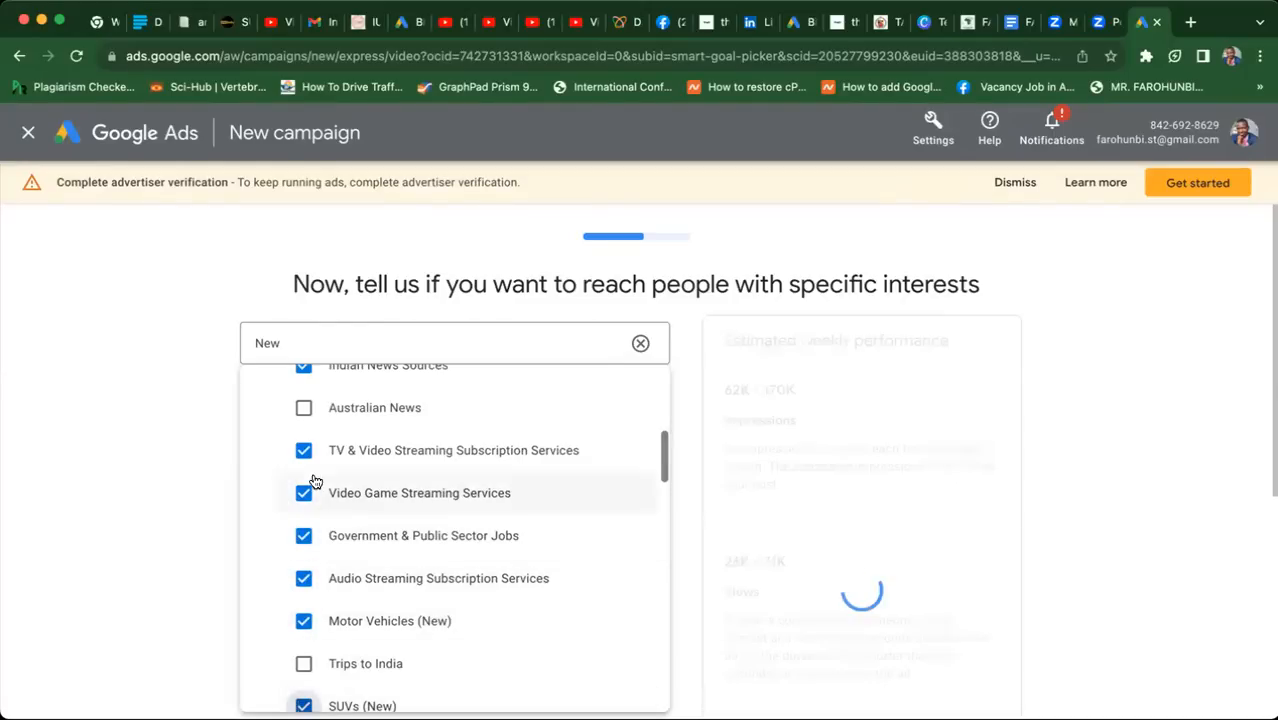
- Change the interest search to "News" and add MSNBC News
left_click(284, 341)
type("s")
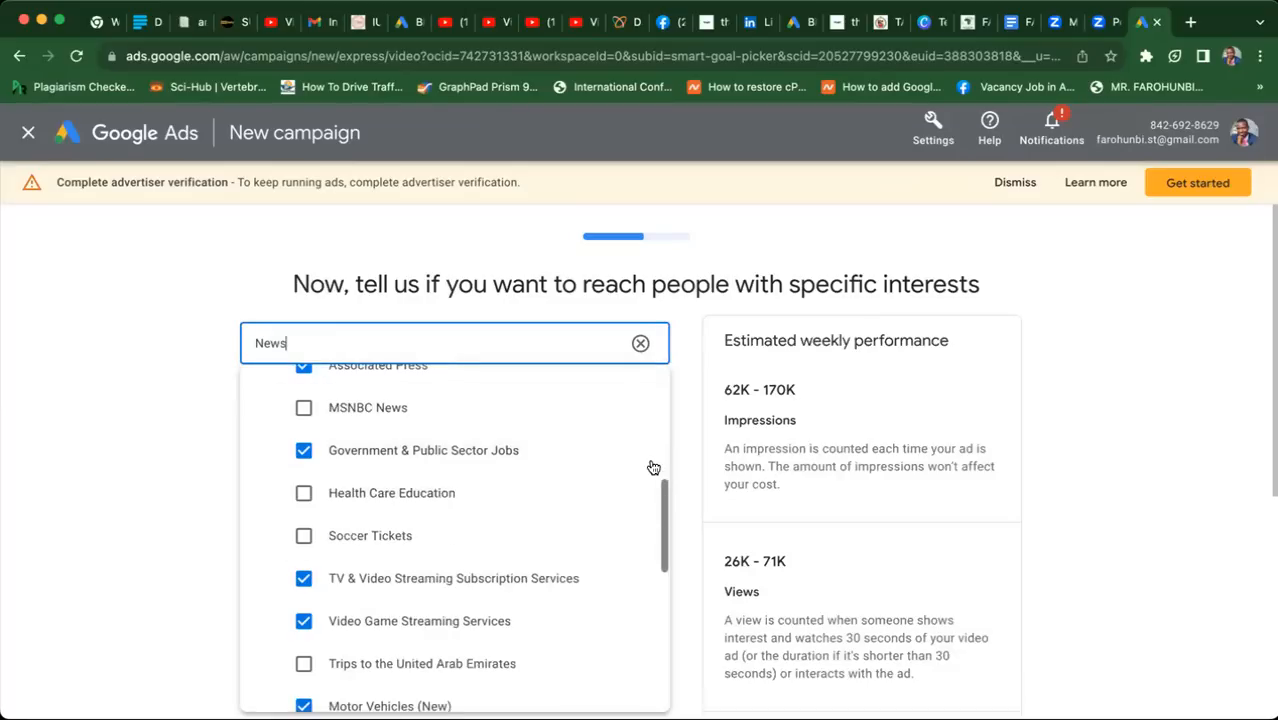
scroll(663, 528, "down", 1)
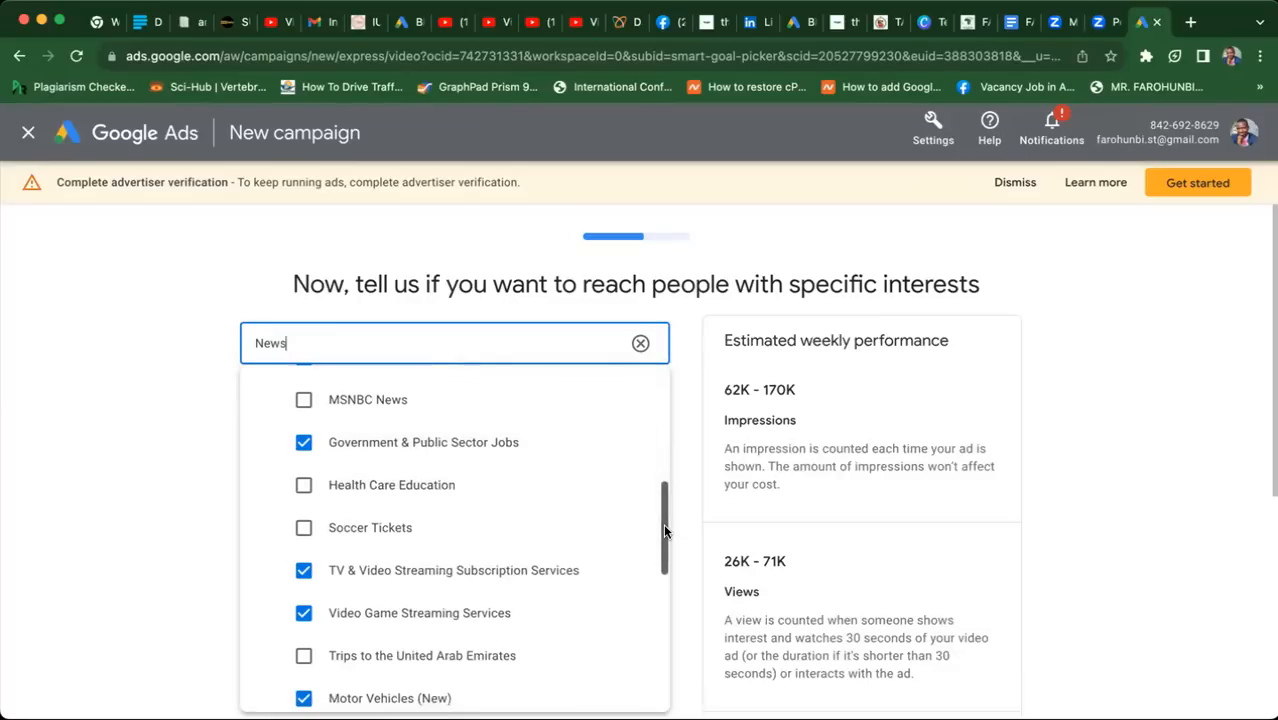
left_click(304, 401)
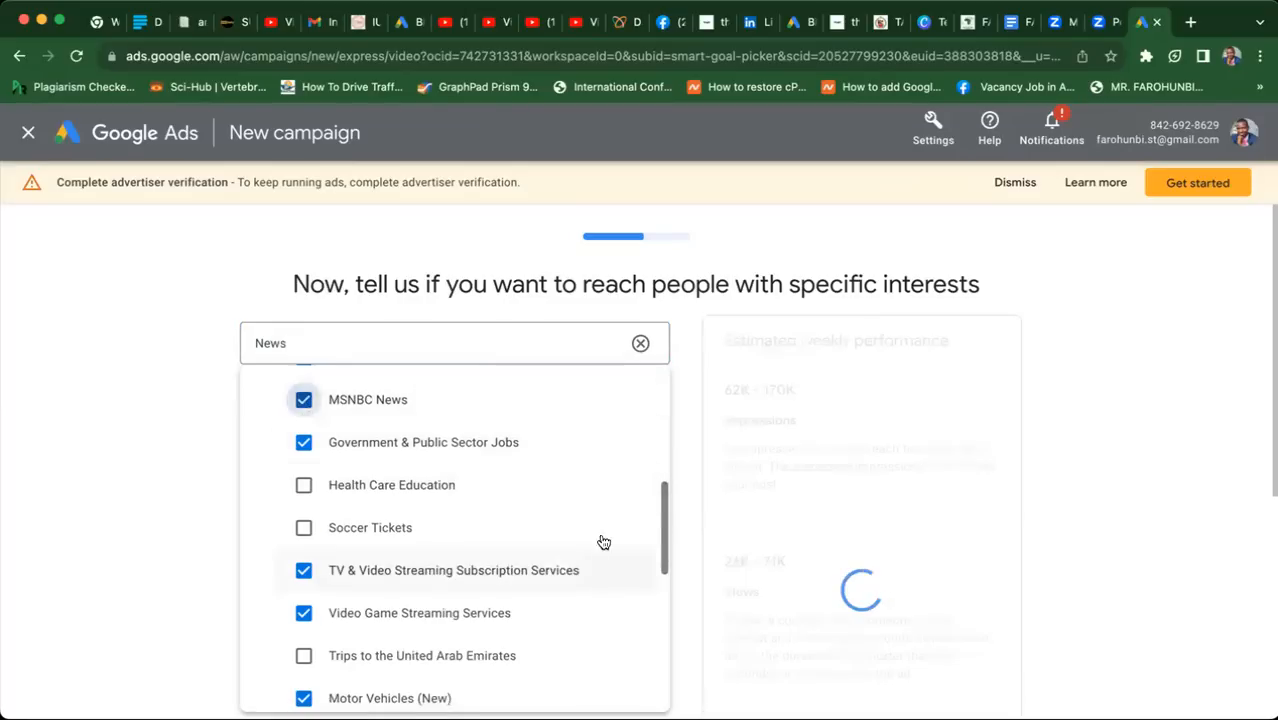
- Under people's interests and habits, add News & Politics, Avid Local News Readers, Avid Political News Readers, Entertainment News Enthusiasts and Avid World News Readers
left_click_drag(663, 518, 669, 593)
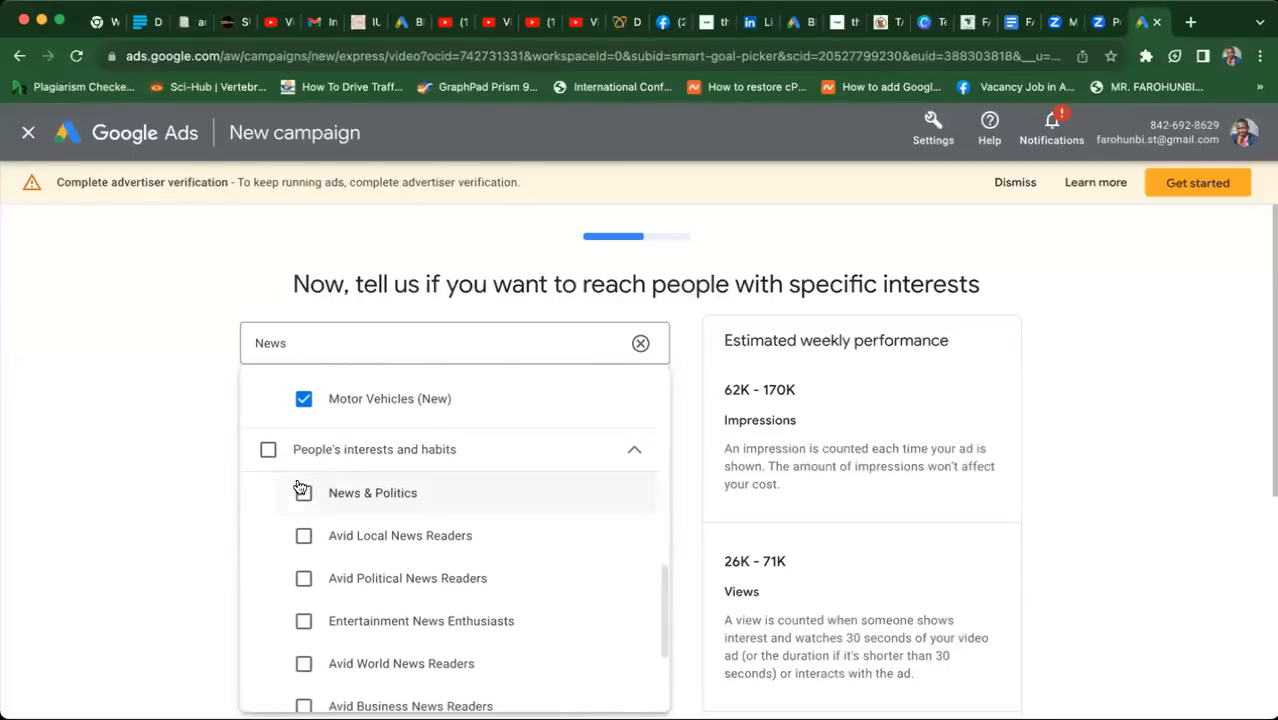
left_click(305, 494)
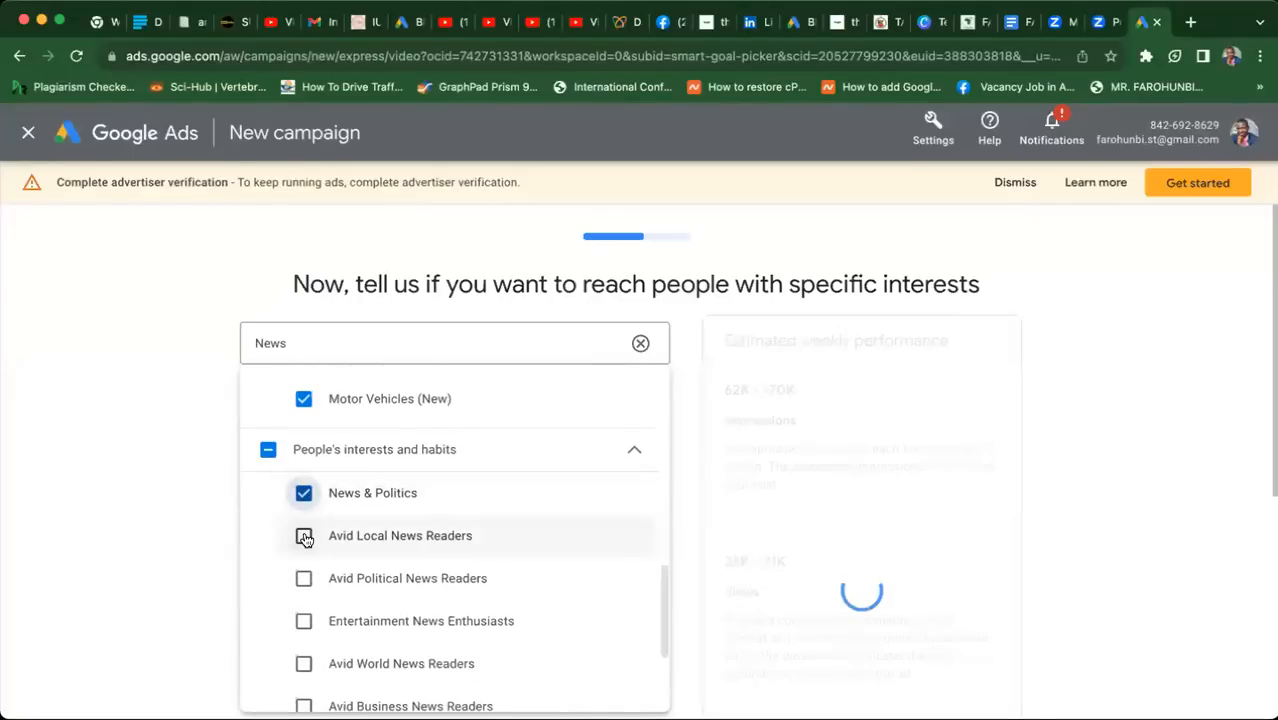
left_click(305, 537)
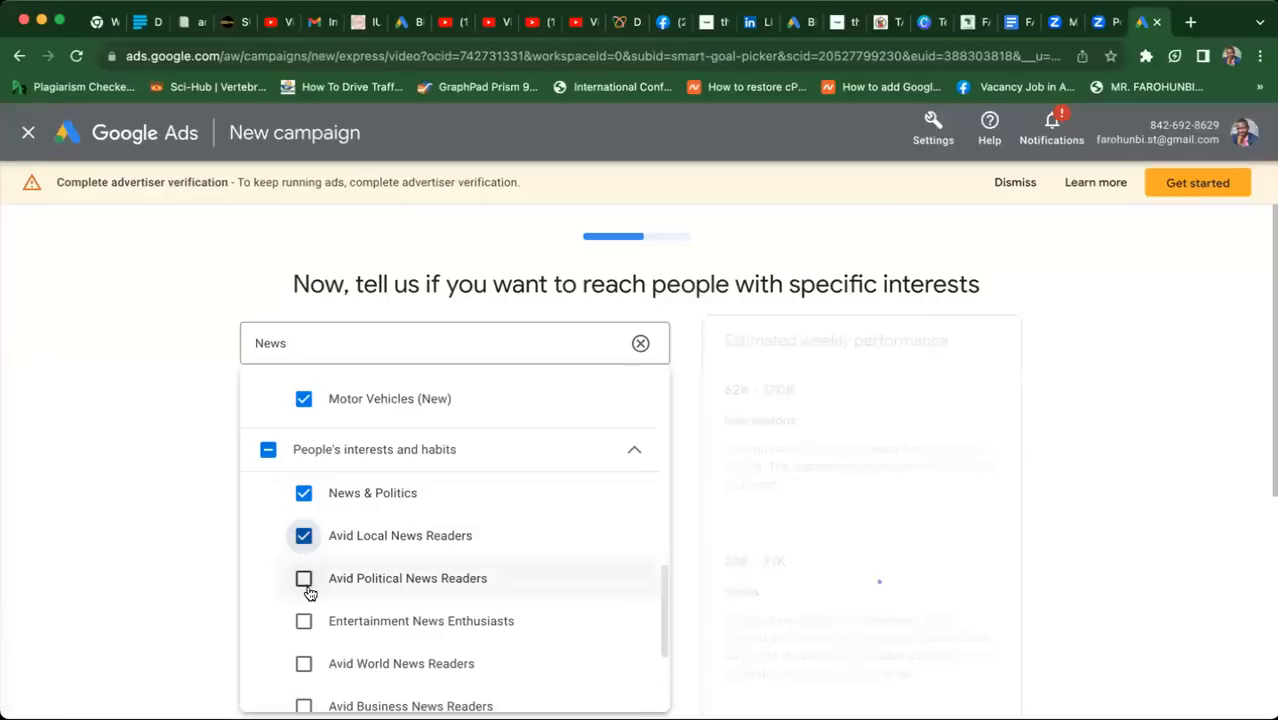
left_click(305, 582)
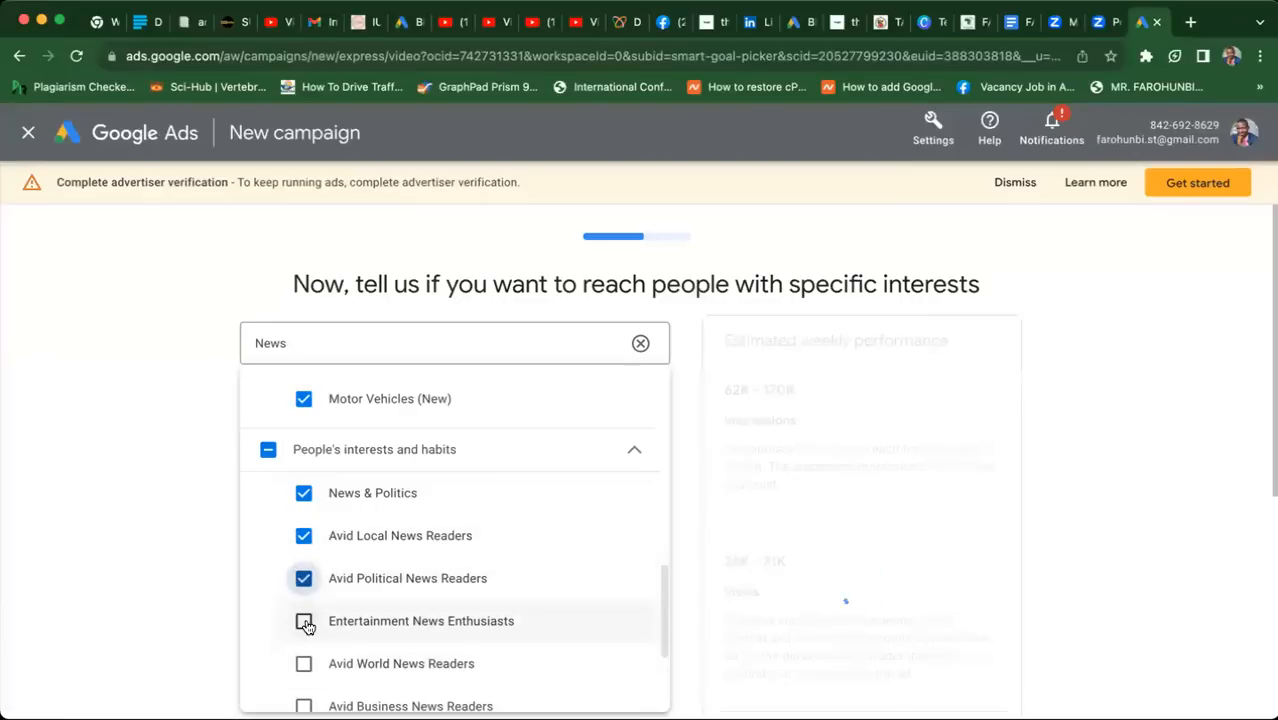
left_click(305, 620)
left_click(305, 663)
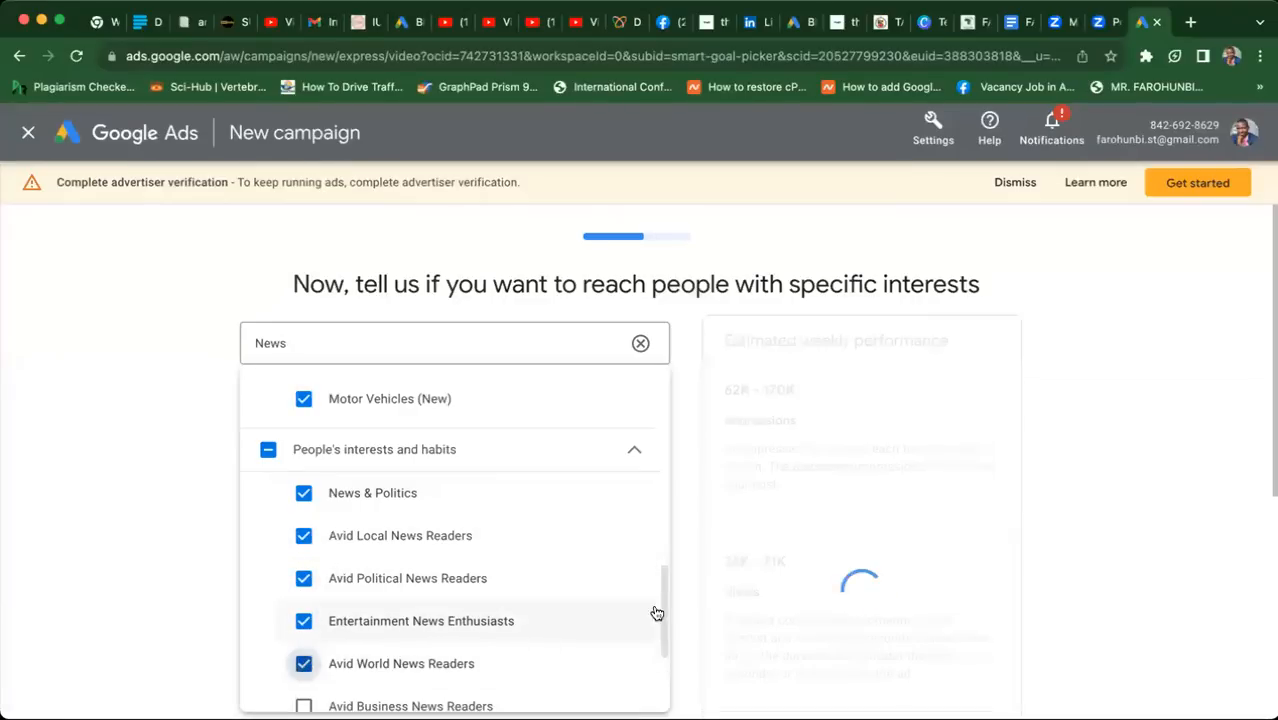
- Add the interests Avid Business News Readers, Avid News Readers, Frequently Attends Live Events, Fans of New & Upcoming Movies, and Documentary & Nonfiction TV Fans
left_click_drag(665, 598, 669, 660)
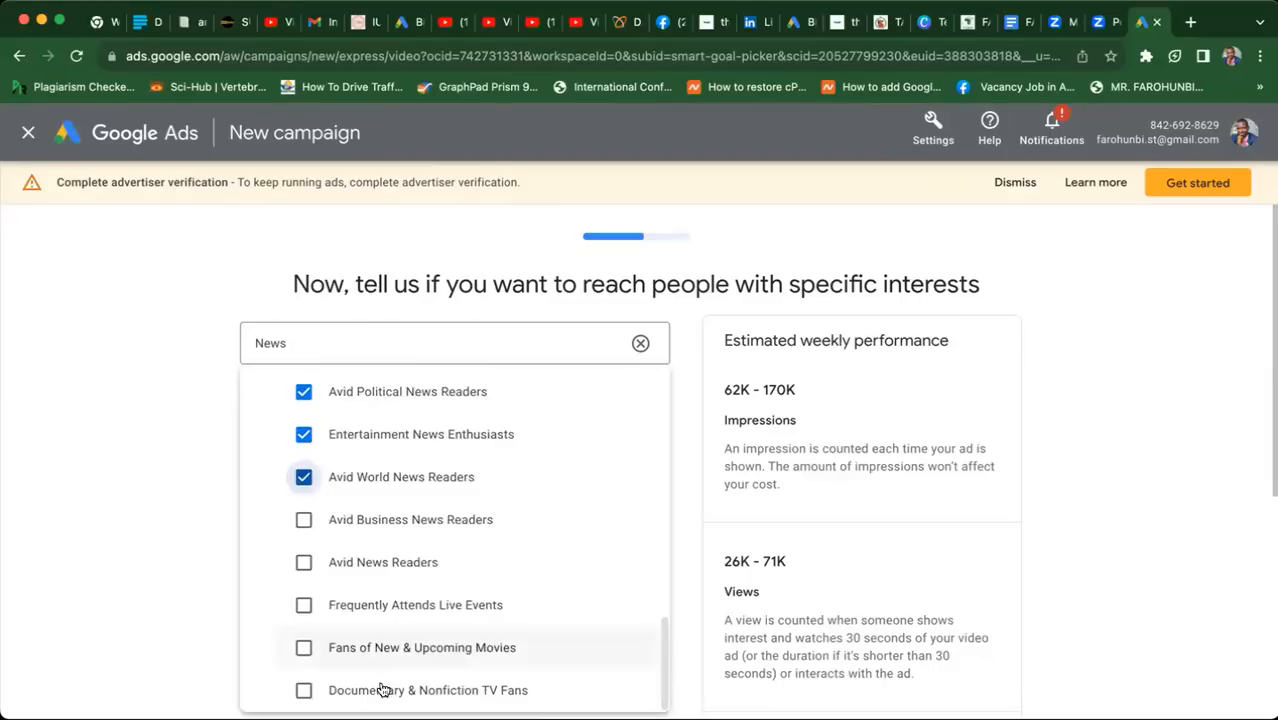
left_click(303, 690)
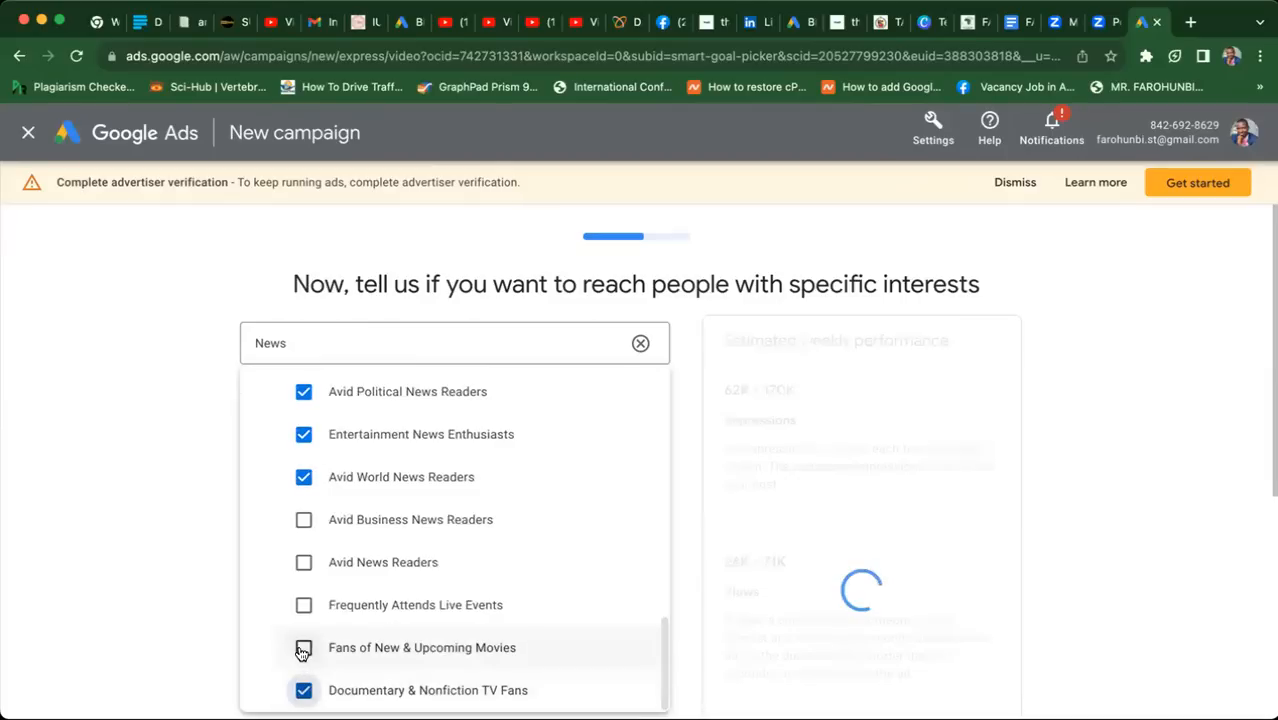
left_click(303, 648)
left_click(303, 605)
left_click(303, 563)
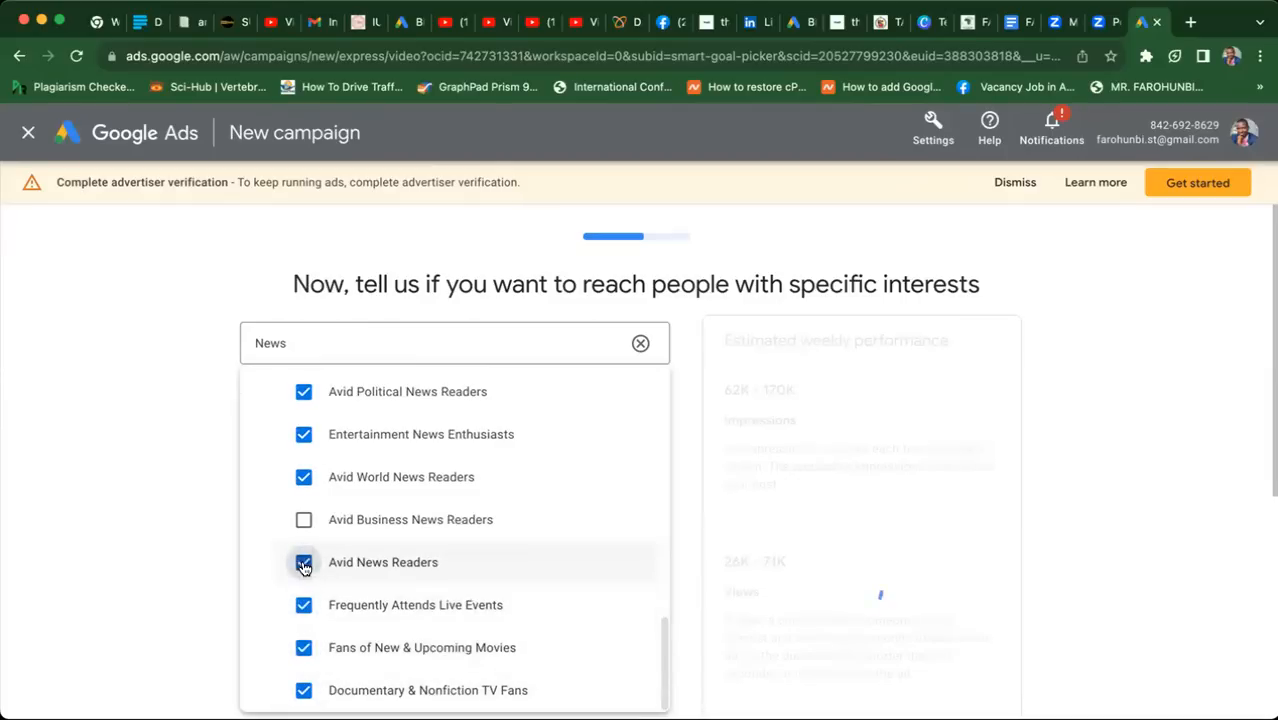
left_click(303, 519)
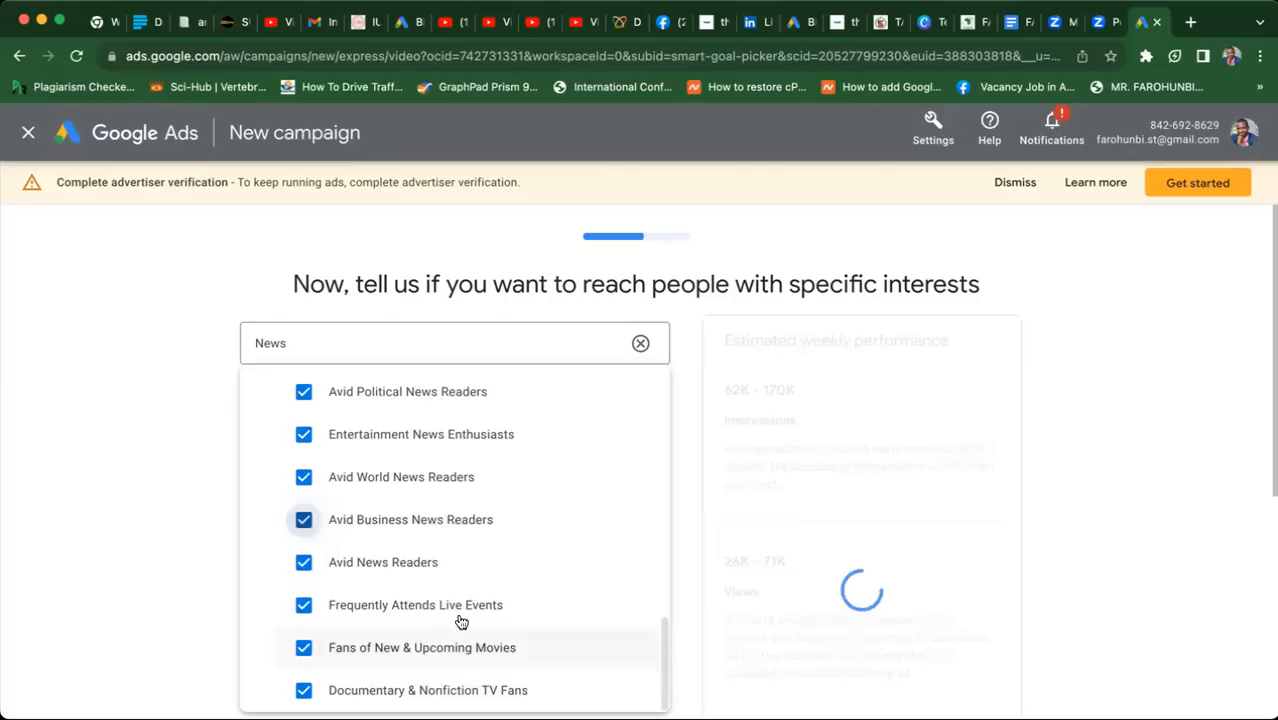
left_click(150, 603)
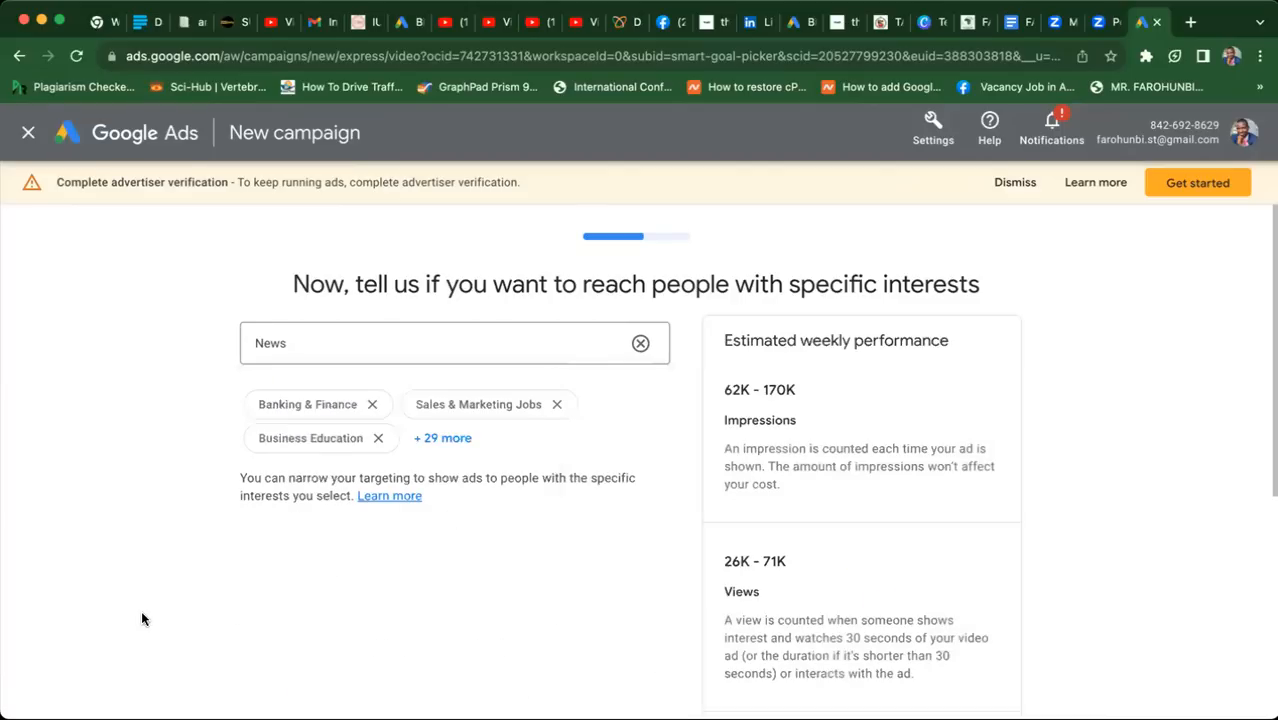
- Search interests for "University" and add Nursing Education, Business Professionals, Internships, Accounting & Finance Jobs, Banks Online and Homeschooling Parents
left_click(323, 341)
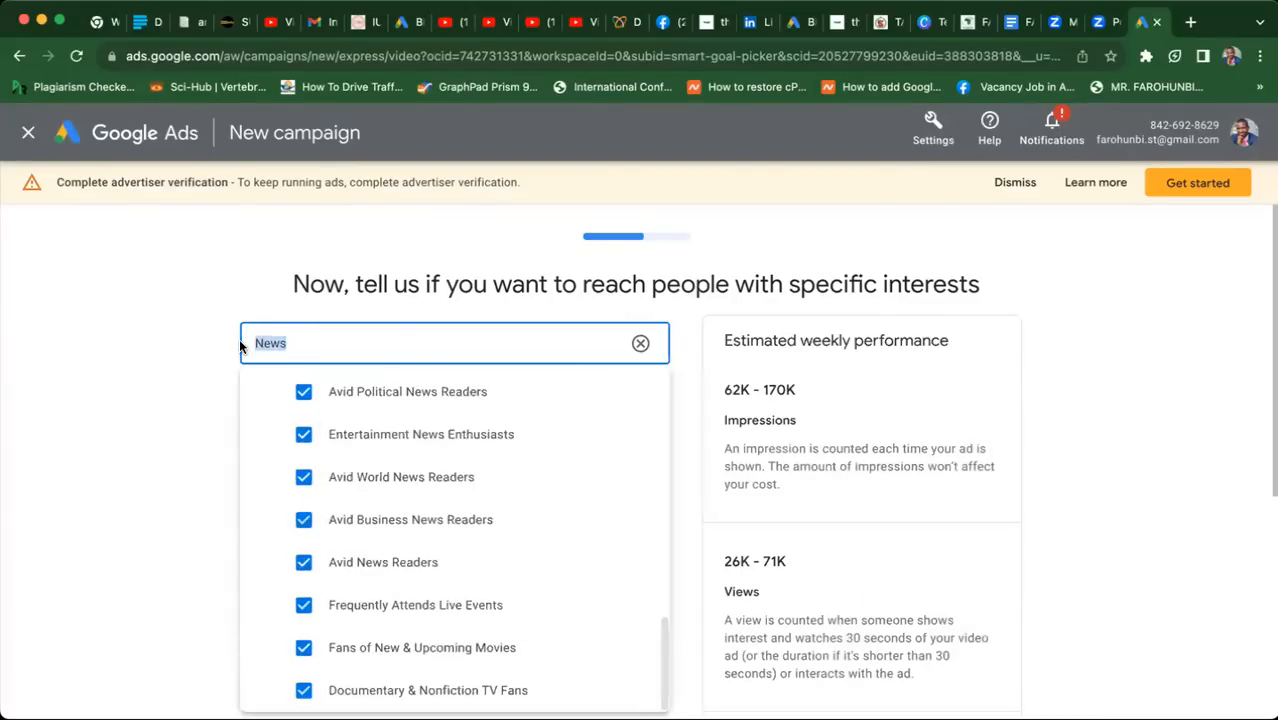
type("University")
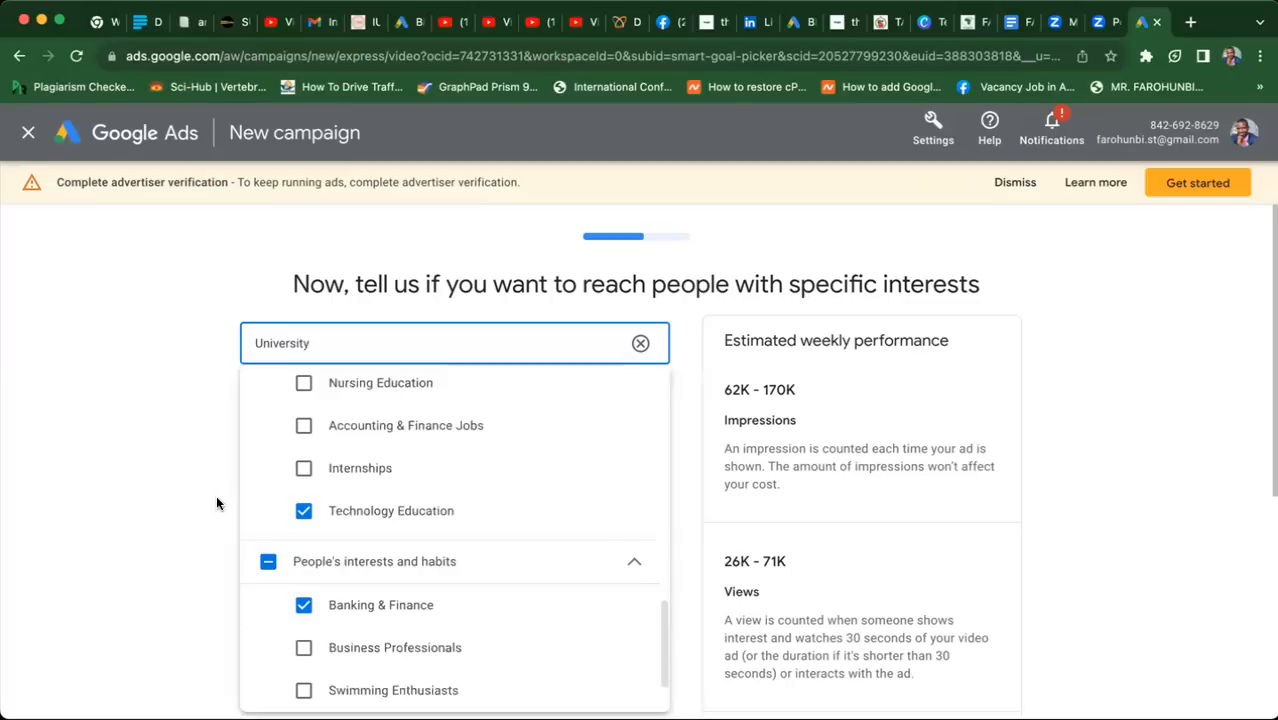
left_click(304, 383)
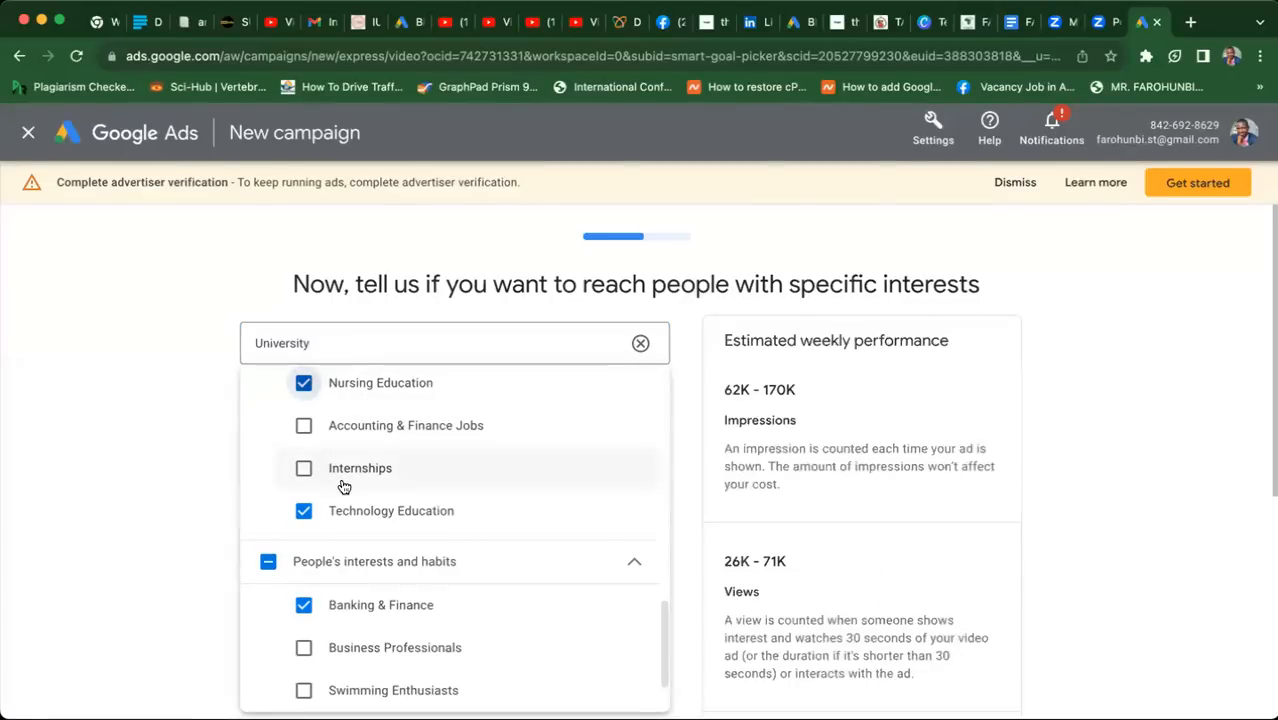
left_click(303, 647)
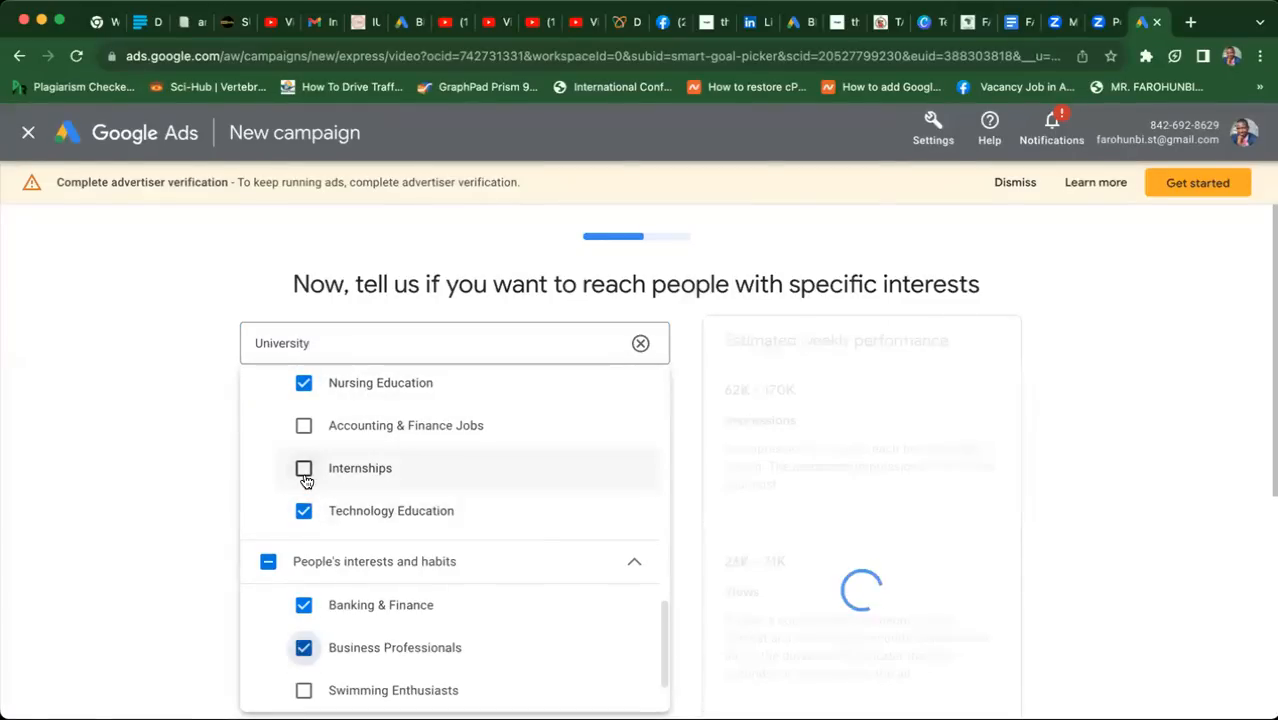
left_click(304, 470)
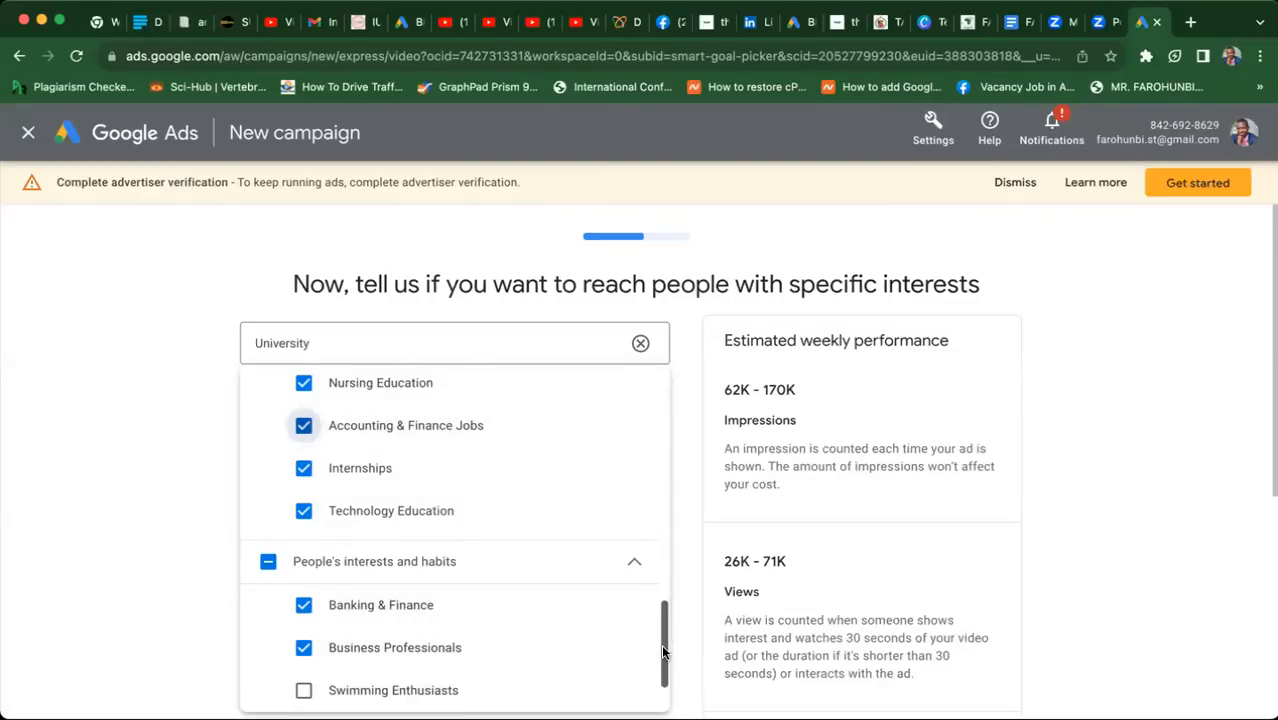
left_click_drag(665, 663, 667, 688)
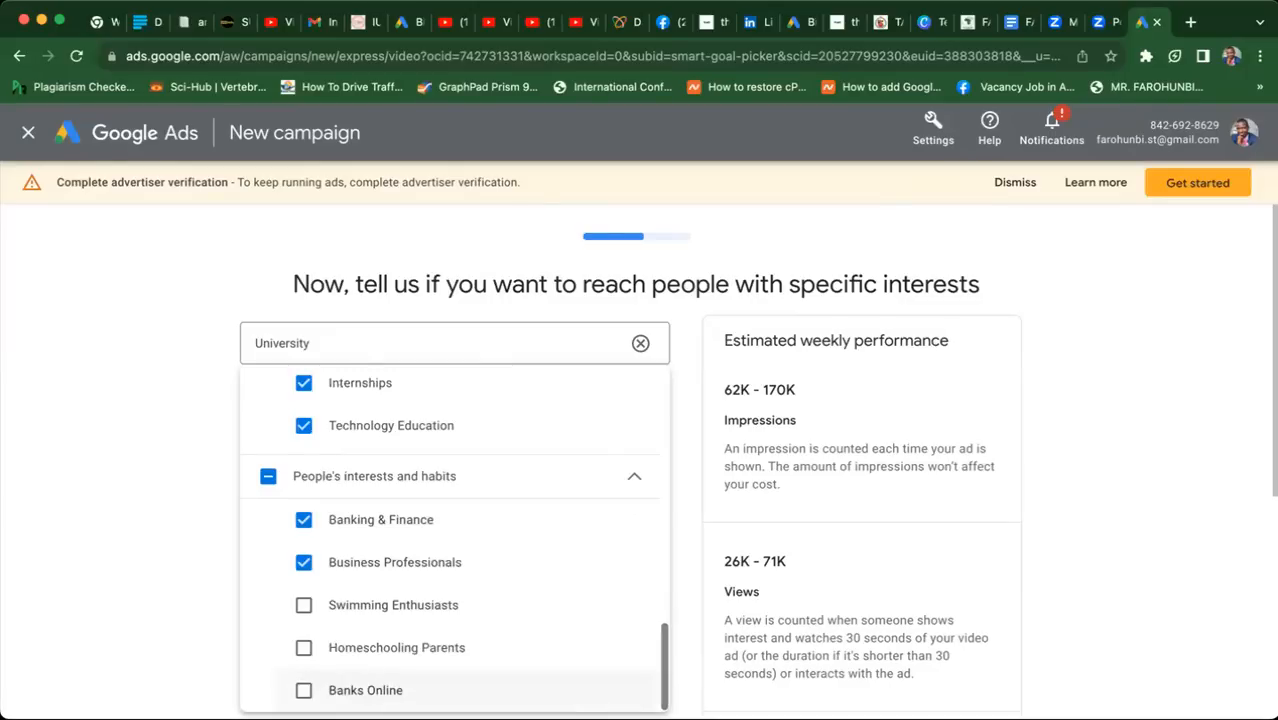
left_click(303, 690)
left_click(303, 647)
- Change the interest search to "vocation" and add Early Childhood Education and Cosmetology Education & Training
left_click(331, 357)
key("BackSpace")
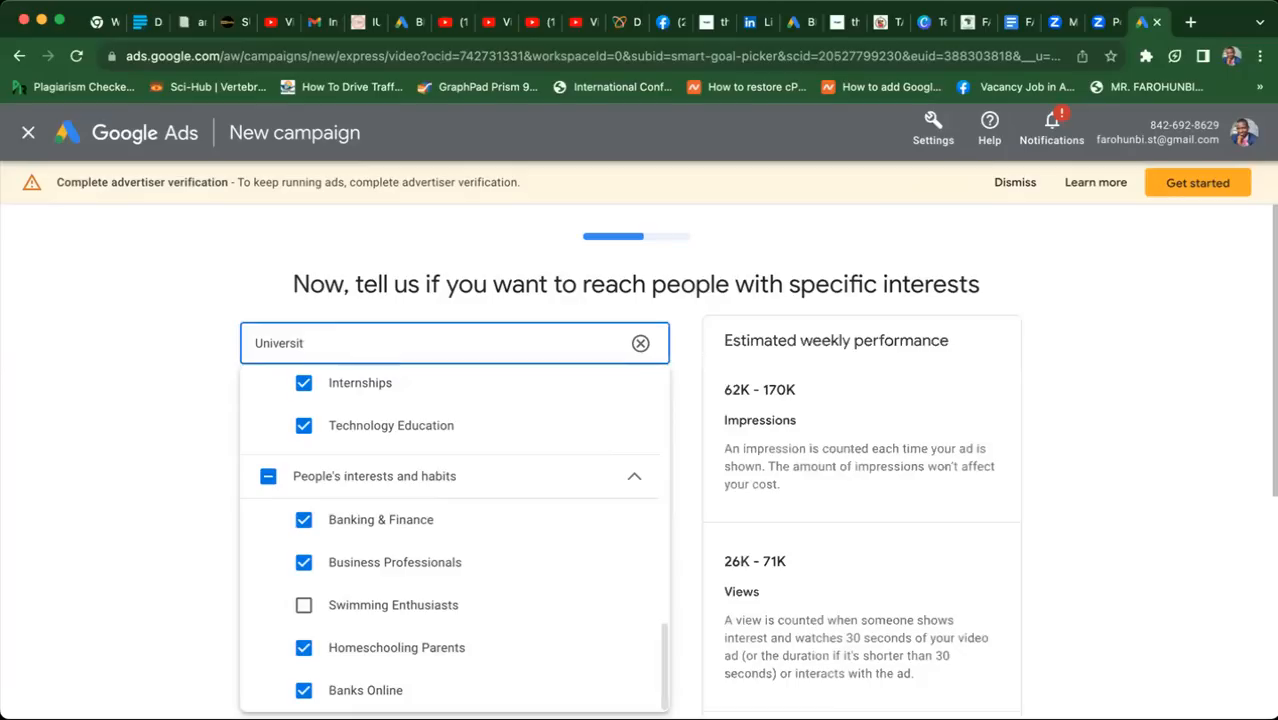
key("BackSpace")
key("BackSpace")
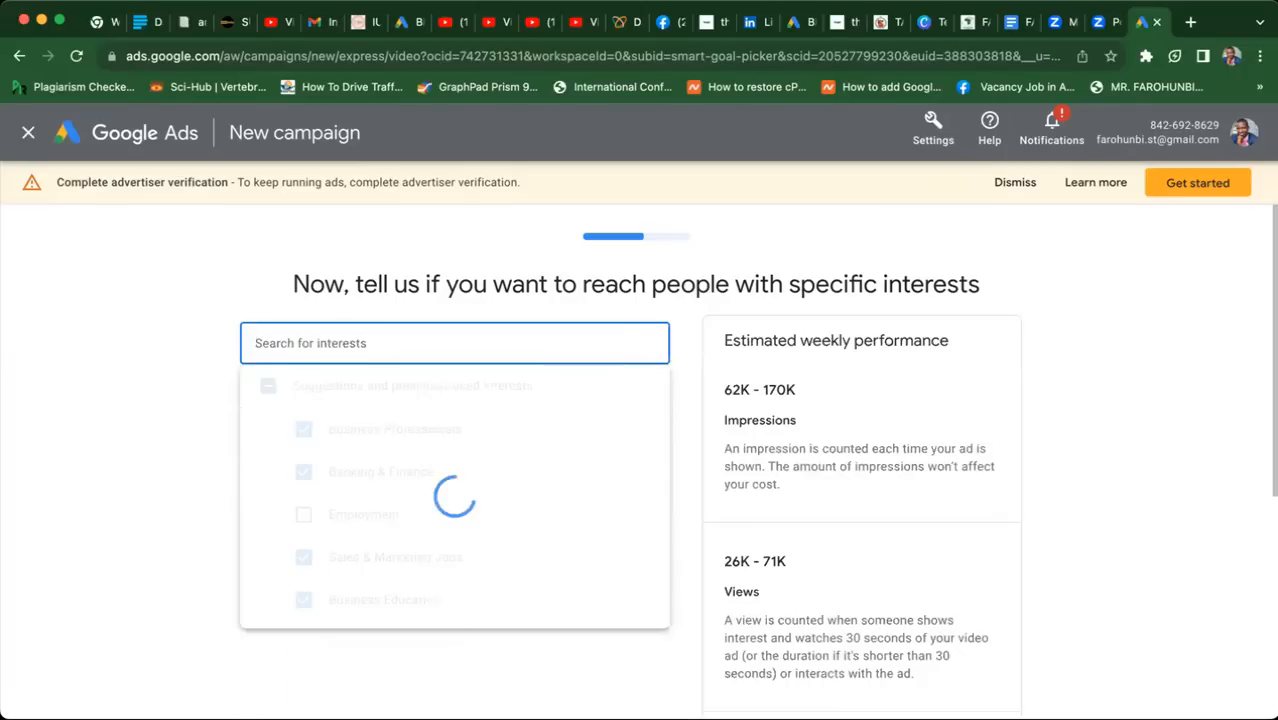
type("vocation")
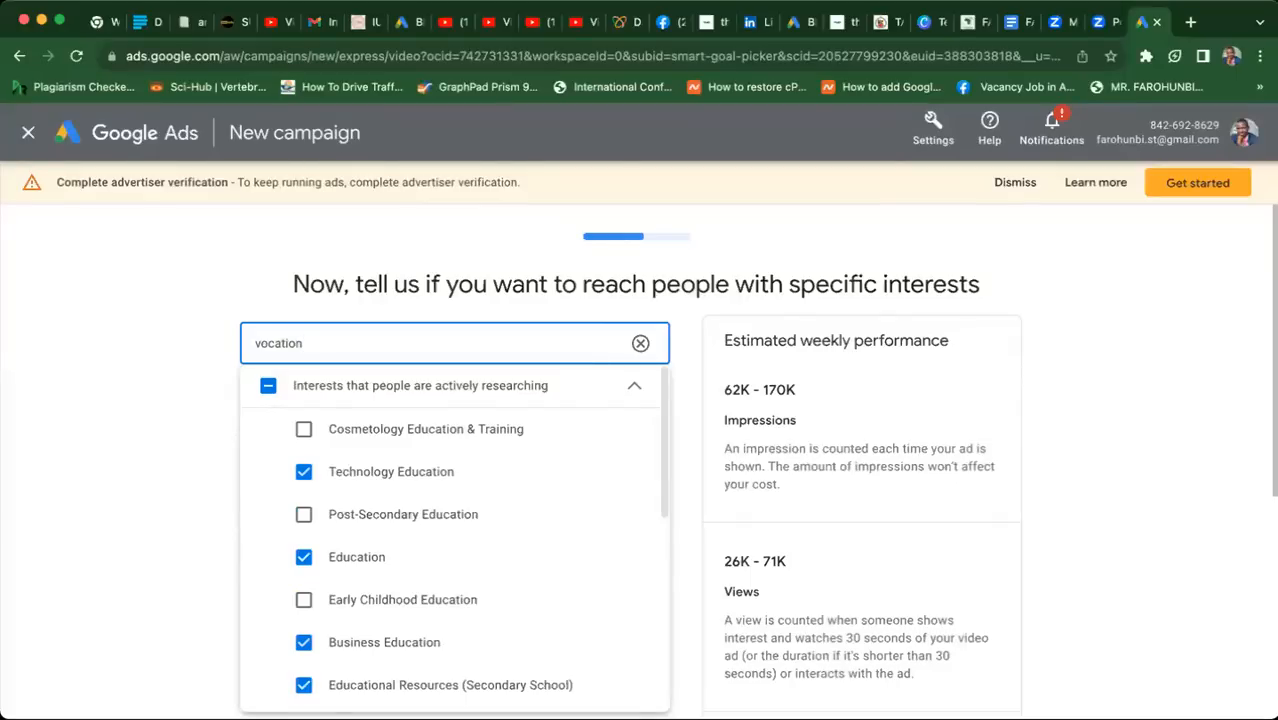
left_click(303, 599)
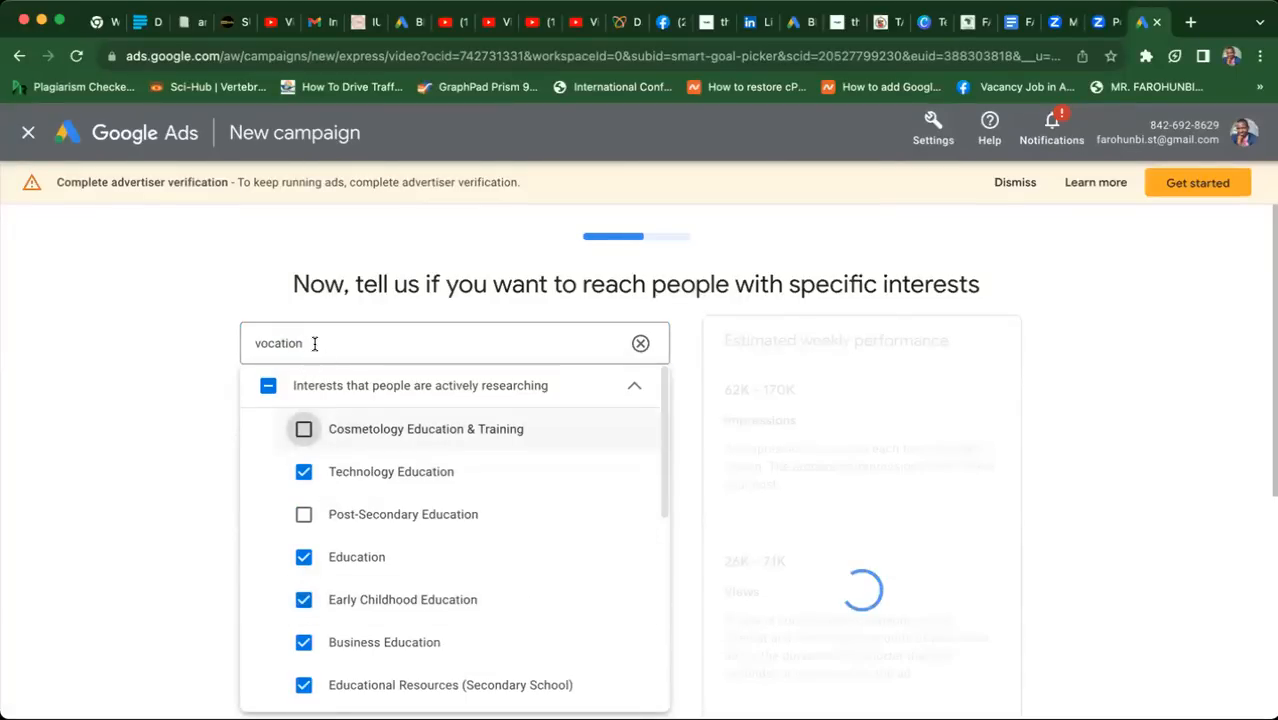
- Search "training" and add Training Delivery Methods, On-Site Training Courses, Online Employee Training, Training Resources, Business Skills Training, Assessor Training Courses and The 'Train the Trainer' Program
left_click_drag(310, 343, 246, 348)
type("training")
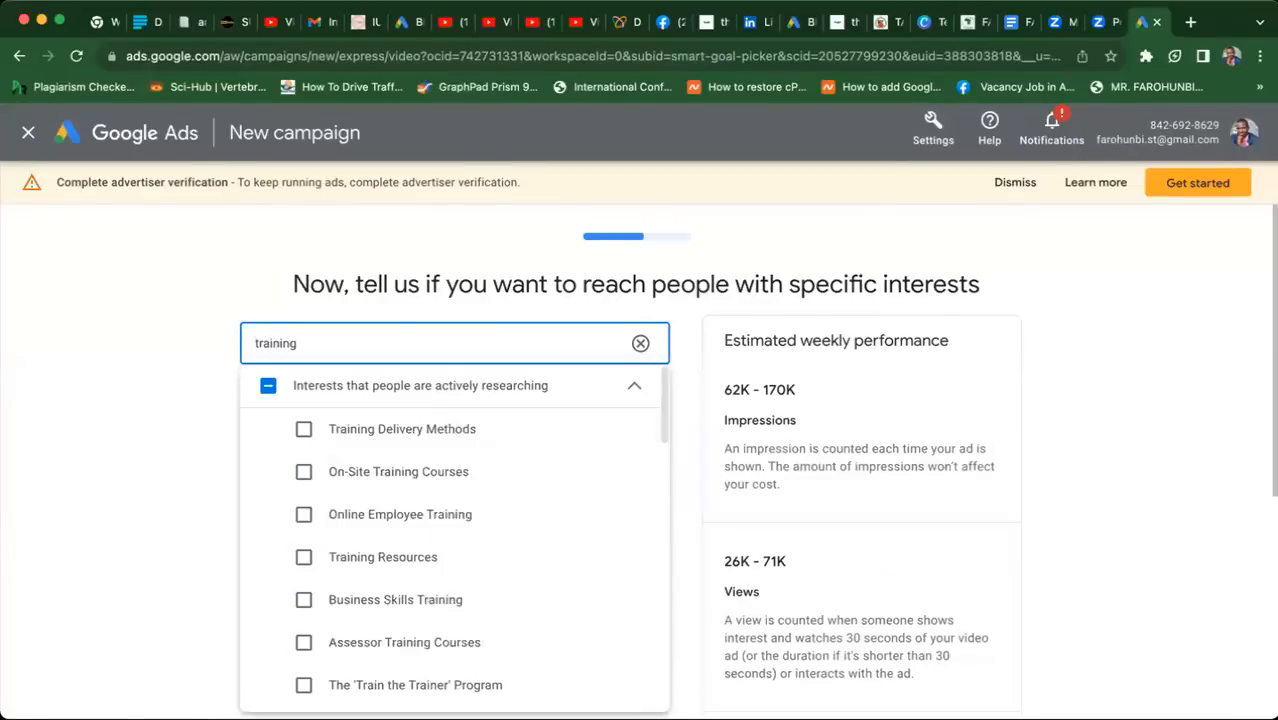
left_click(303, 430)
left_click(303, 472)
left_click(303, 514)
left_click(304, 557)
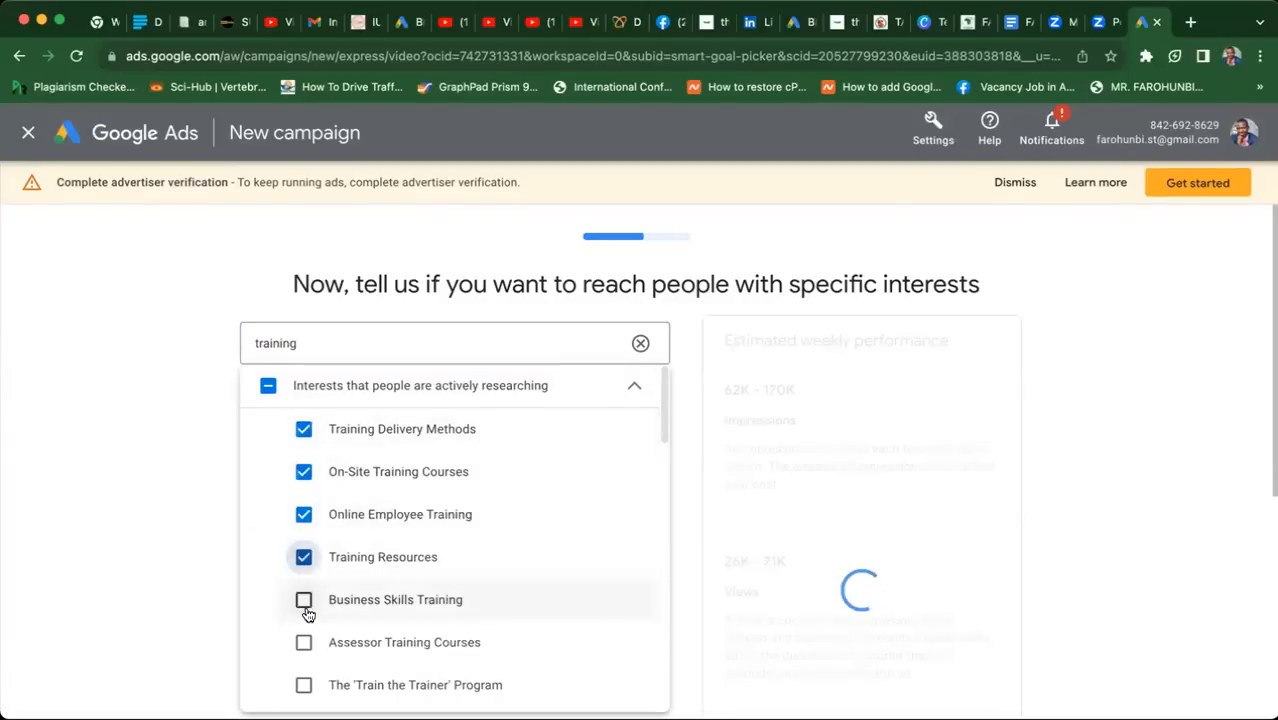
left_click(304, 600)
left_click(305, 642)
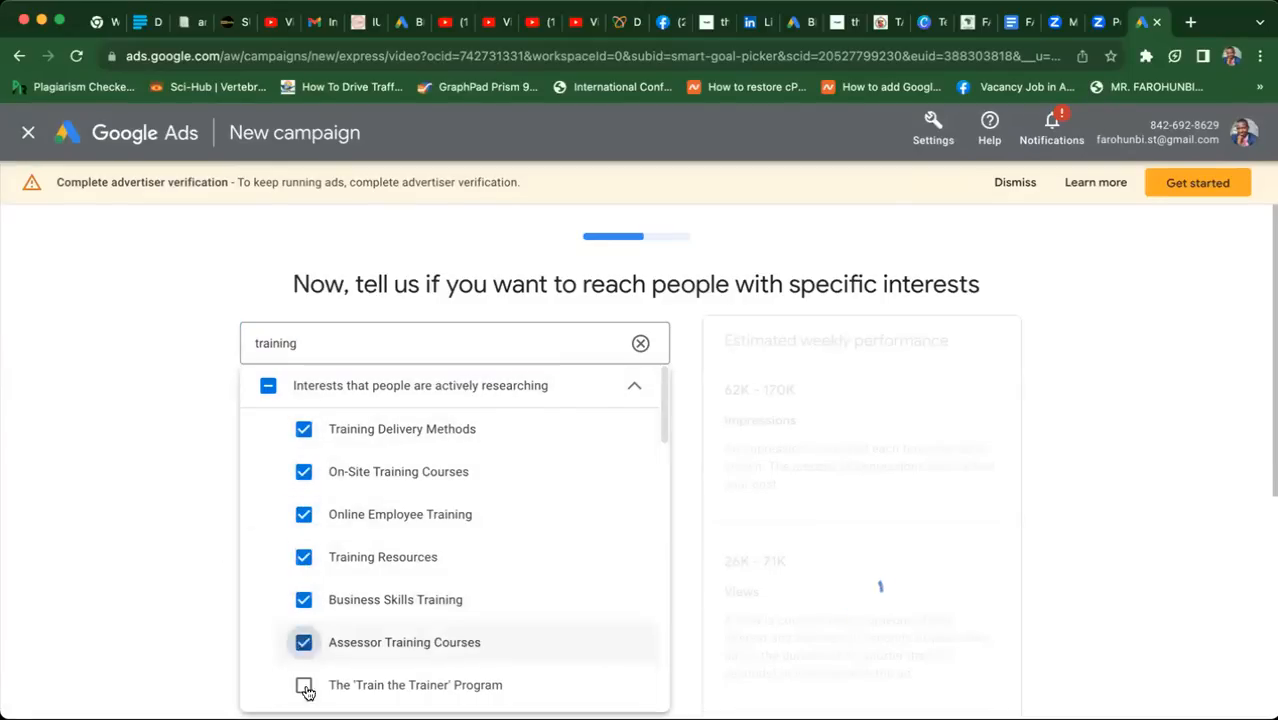
left_click(304, 685)
- Add the interests Business Training Seminars, Corporate Training, Training Software, Open Online Courses and Education Jobs
left_click_drag(665, 412, 663, 484)
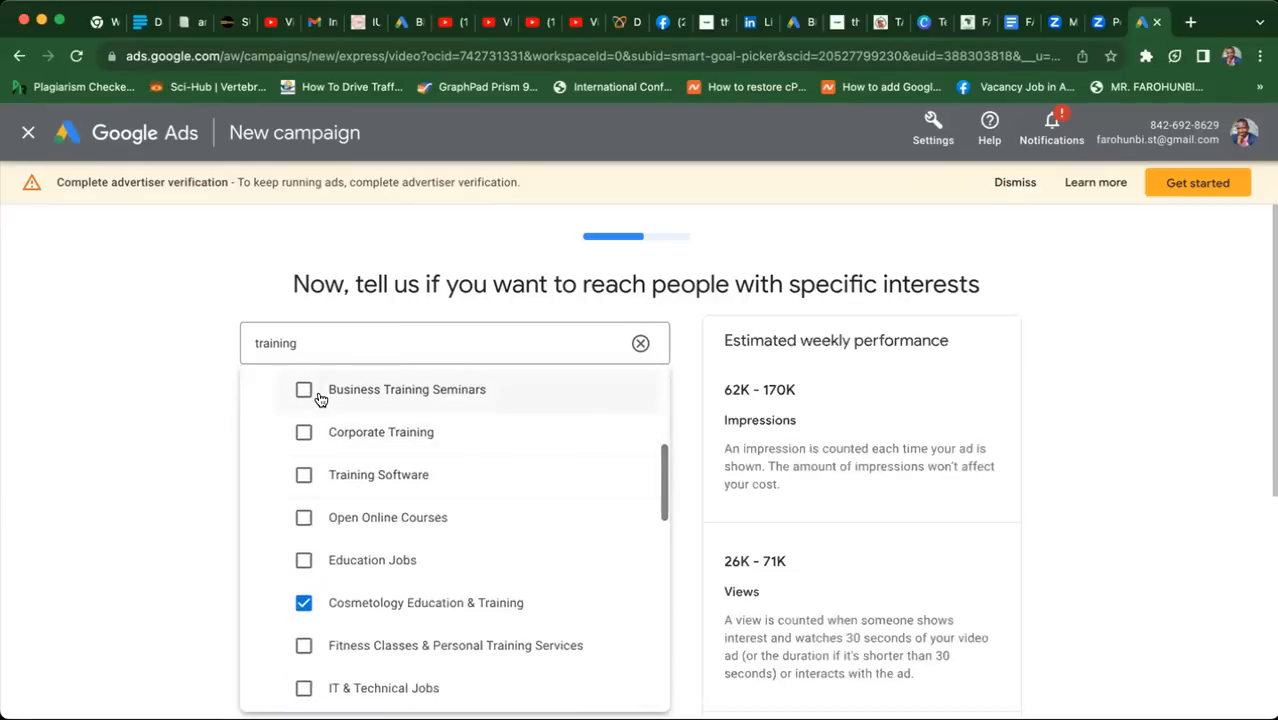
left_click(304, 390)
left_click(304, 433)
left_click(304, 476)
left_click(303, 521)
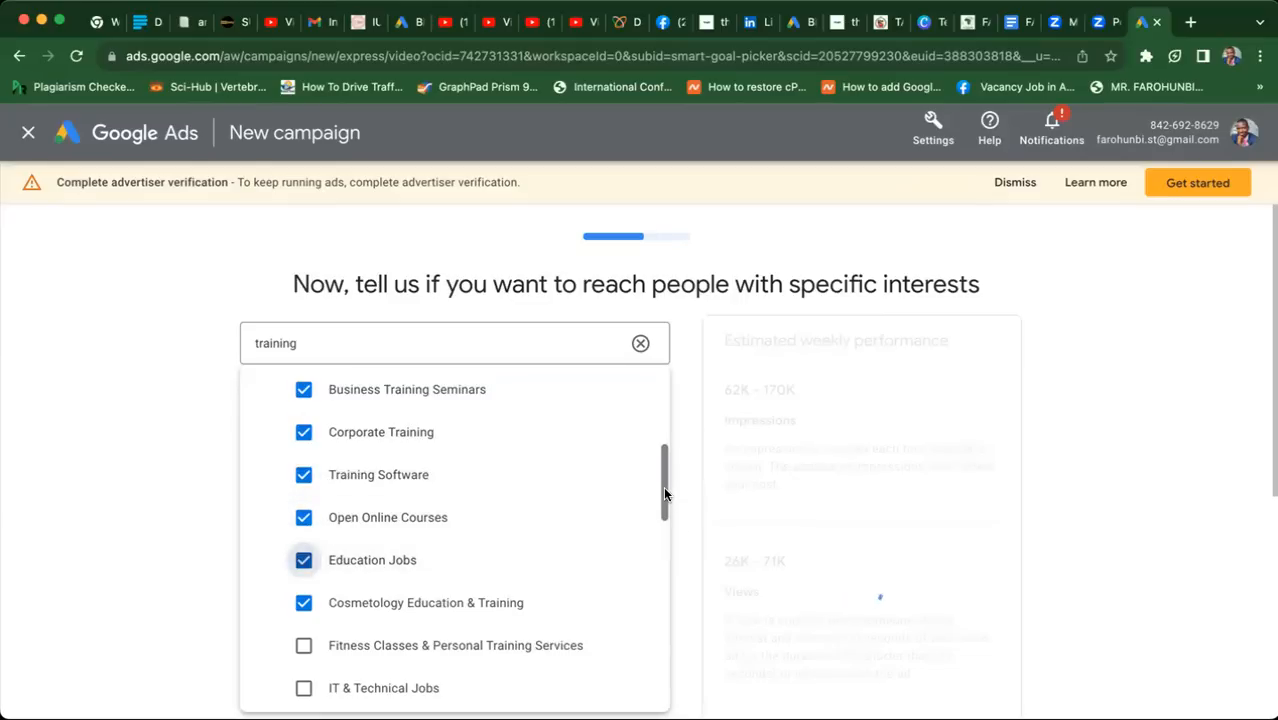
- Add the interests Fitness Classes & Personal Training Services, IT & Technical Jobs, Executive & Management Jobs, and Childcare & Education
left_click_drag(664, 491, 664, 538)
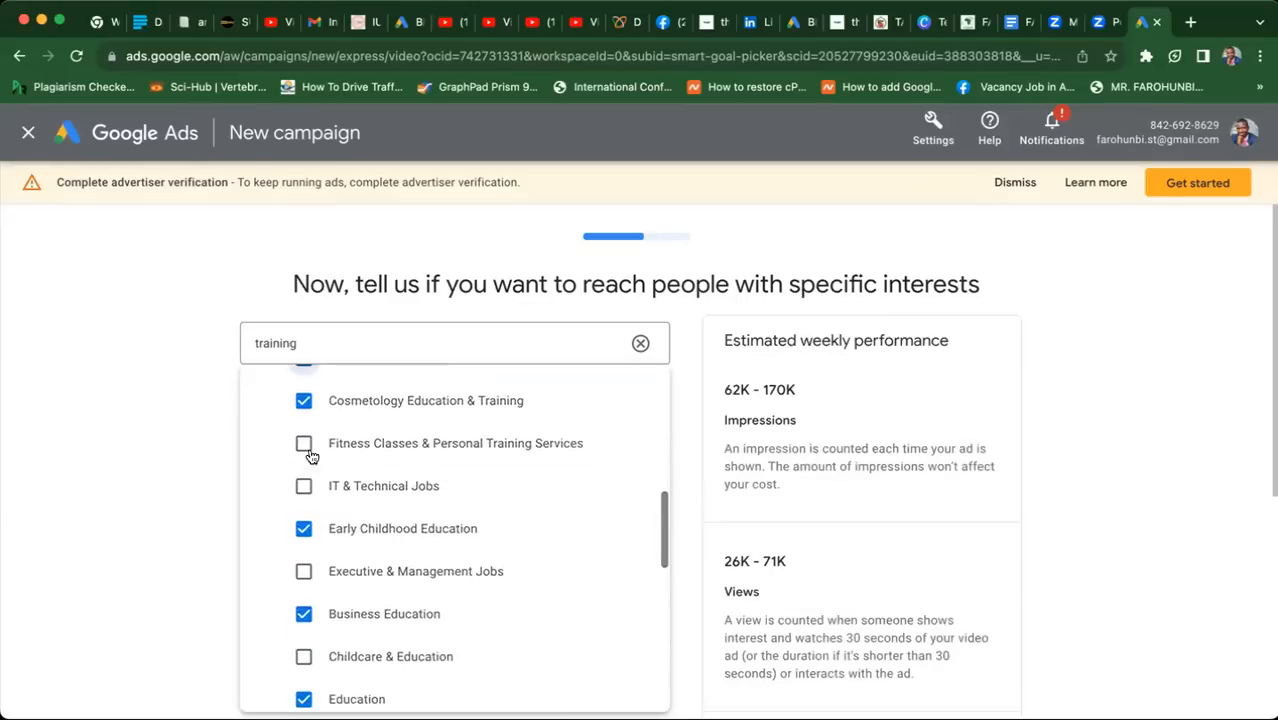
left_click(305, 446)
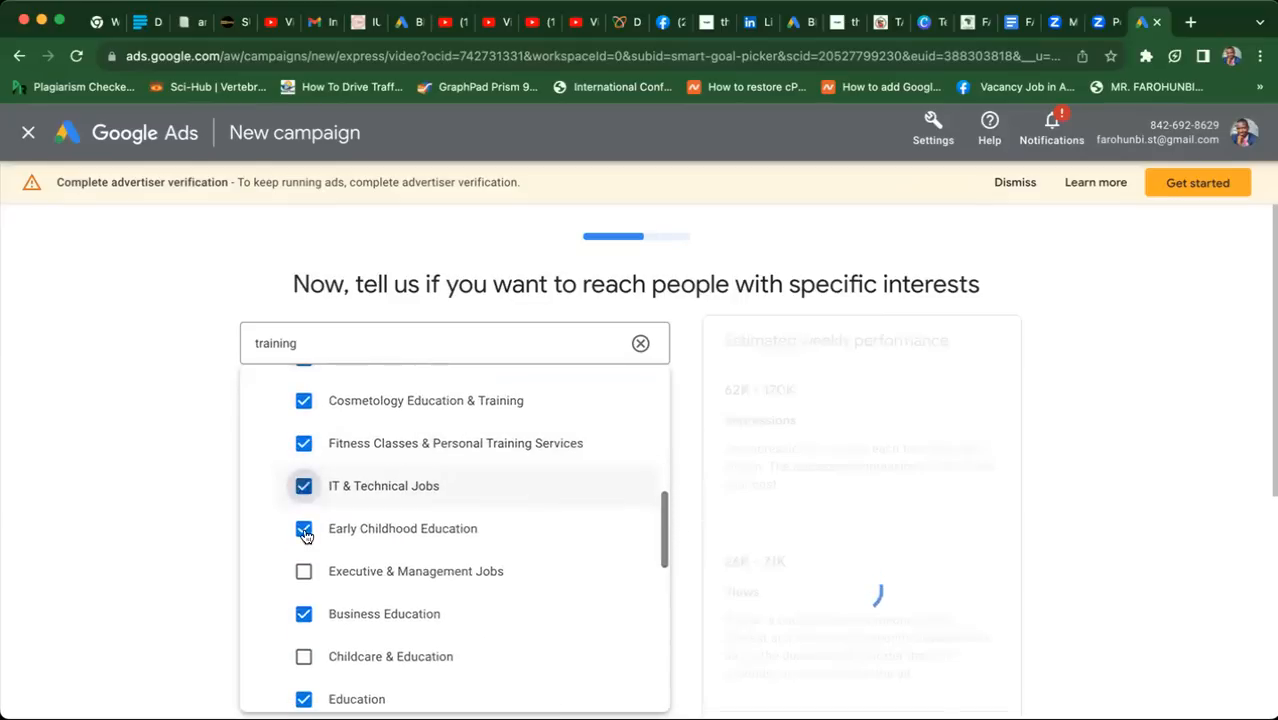
left_click(565, 580)
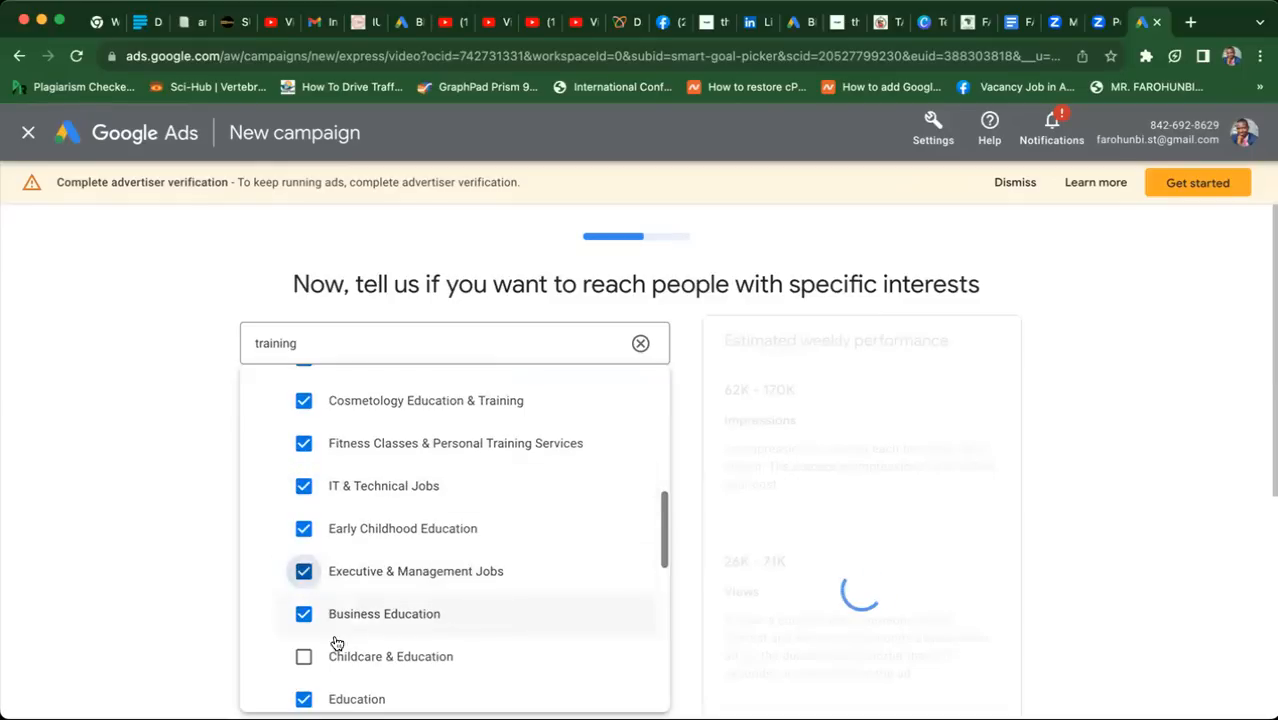
left_click(304, 657)
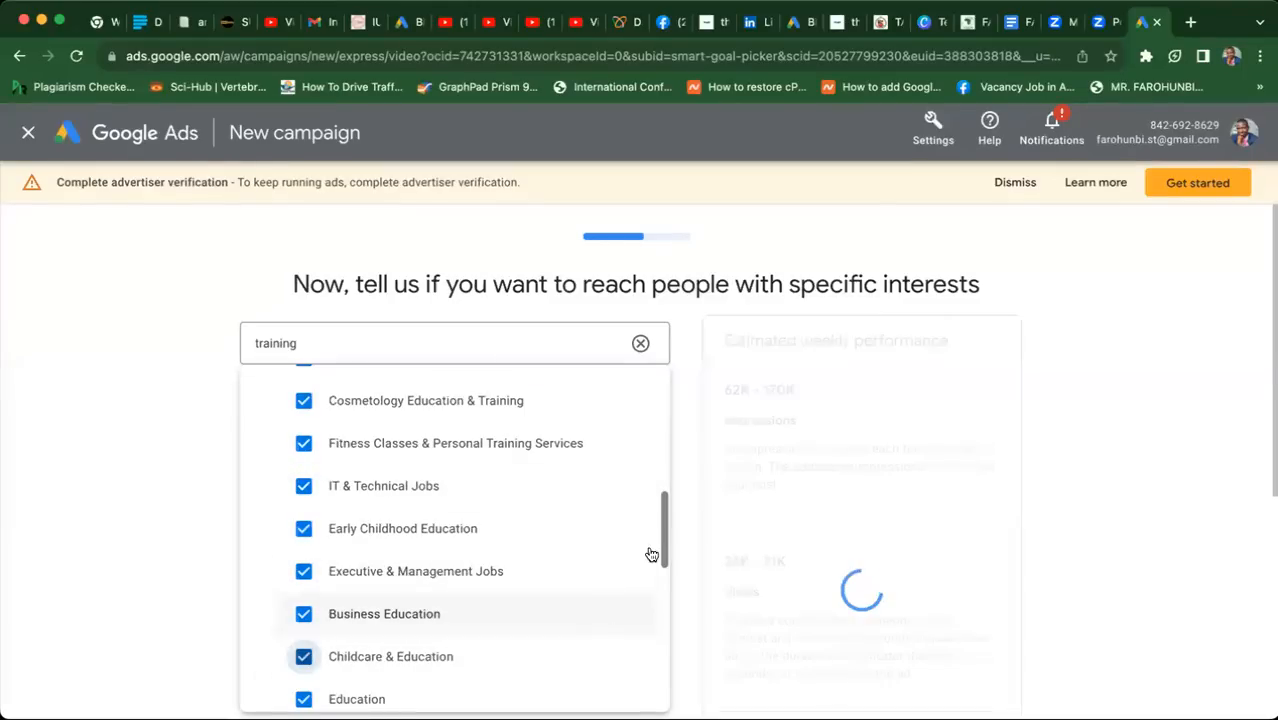
- Add the interests Online Fitness Classes, Career Consulting Services, Clerical & Administrative Jobs, Network Systems & Services, and Health Care Education
left_click_drag(661, 532, 663, 610)
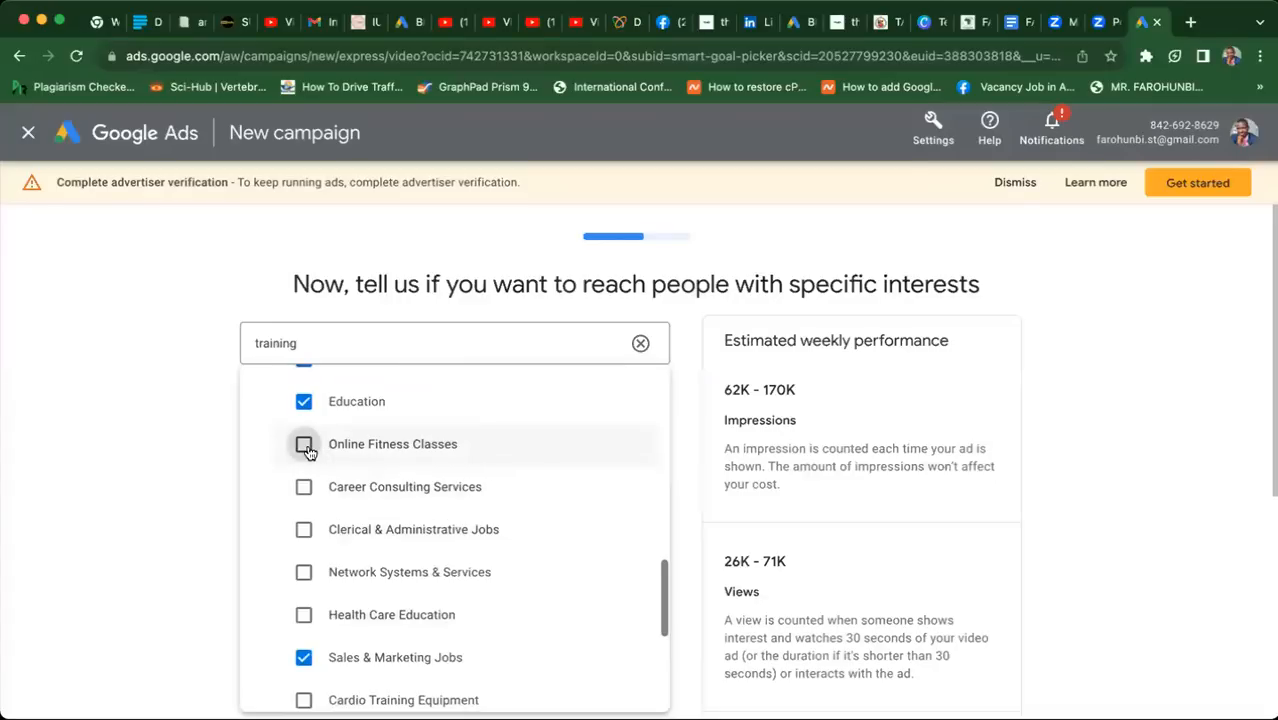
left_click(305, 447)
left_click(304, 488)
left_click(303, 538)
left_click(303, 574)
left_click(306, 615)
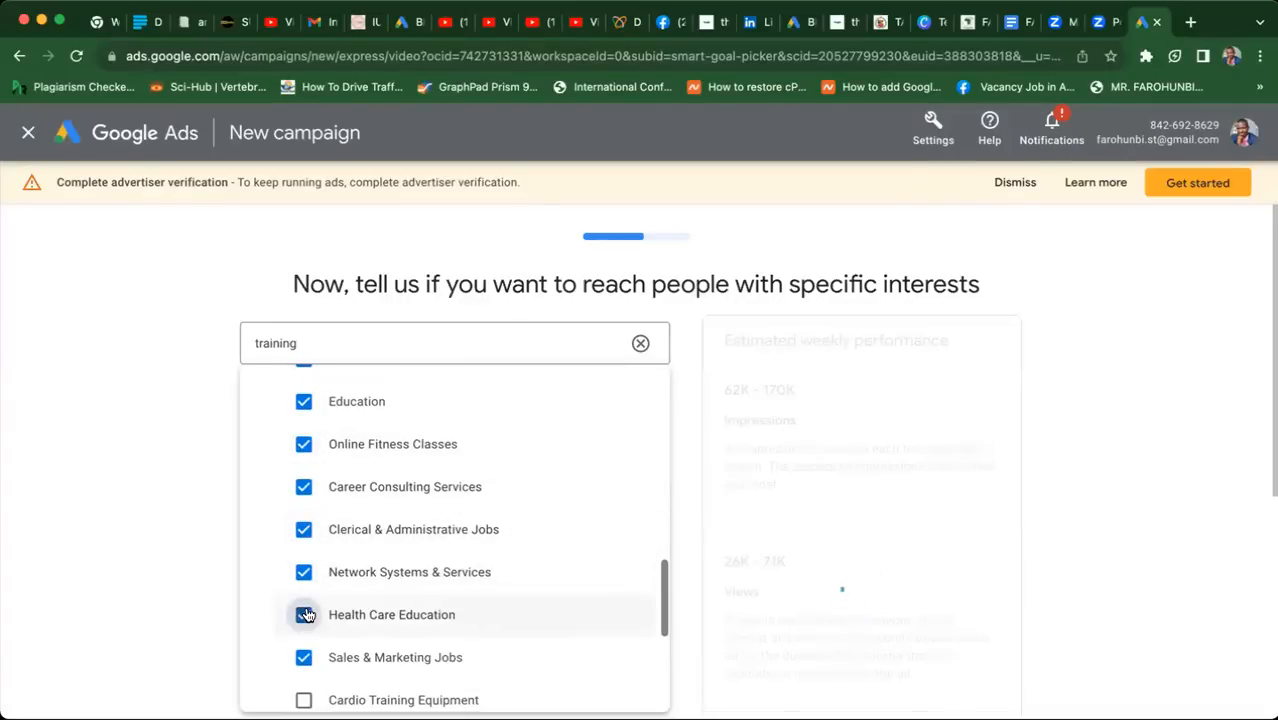
- Look through the remaining training interests and search the interests for "nursing"
left_click_drag(666, 597, 665, 674)
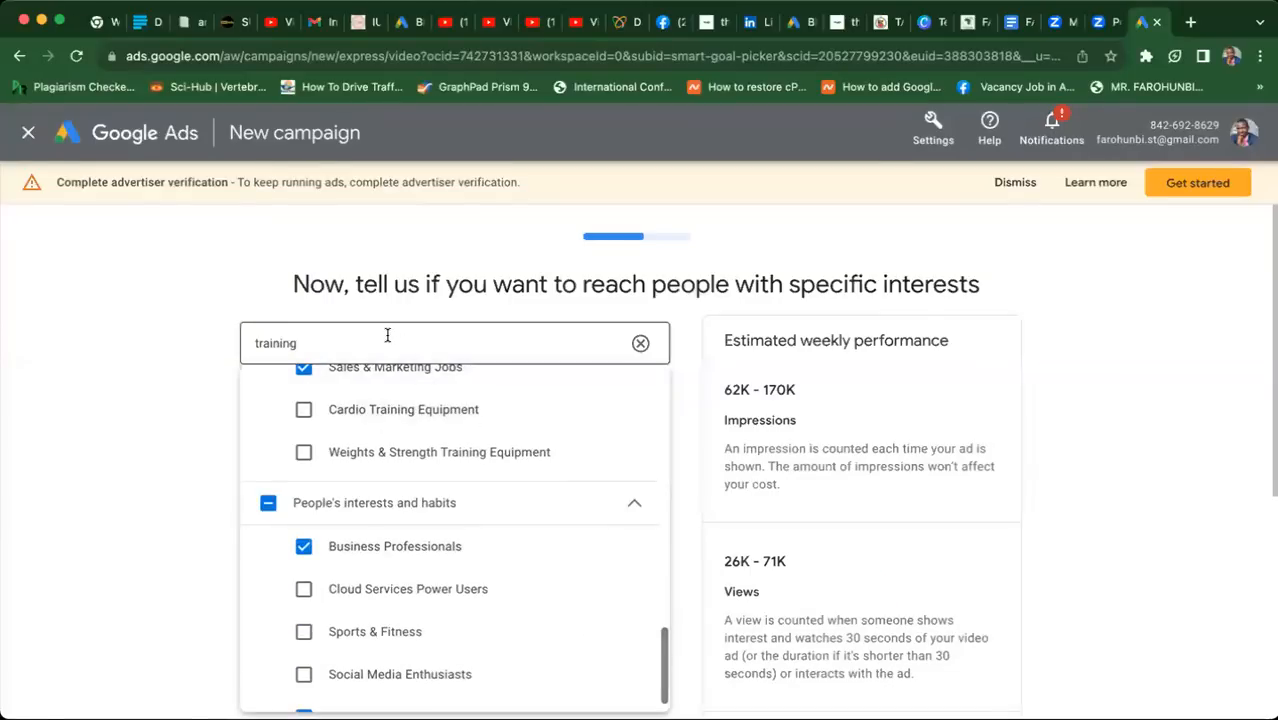
left_click(503, 333)
type("nurs")
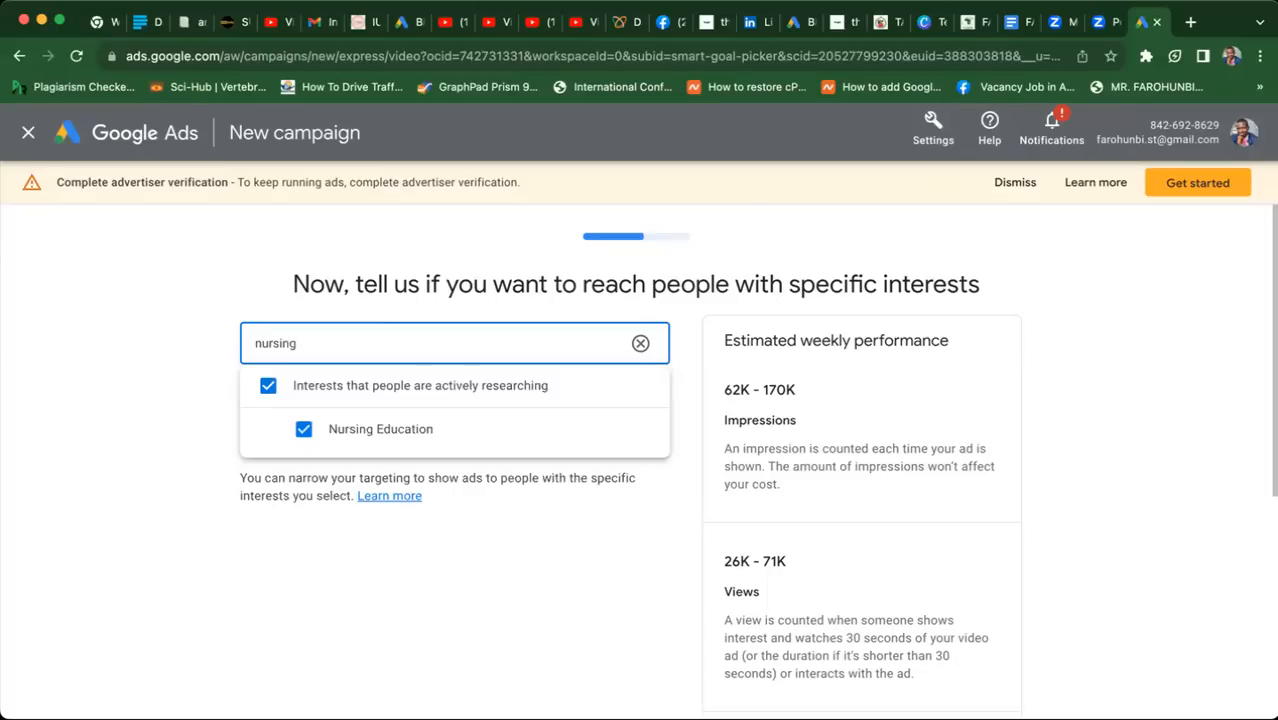
- Change the interest search to "law" and add Solicitors, Business Law and Legal Services in New York
key("BackSpace")
key("BackSpace")
key("BackSpace")
key("BackSpace")
key("BackSpace")
type("law")
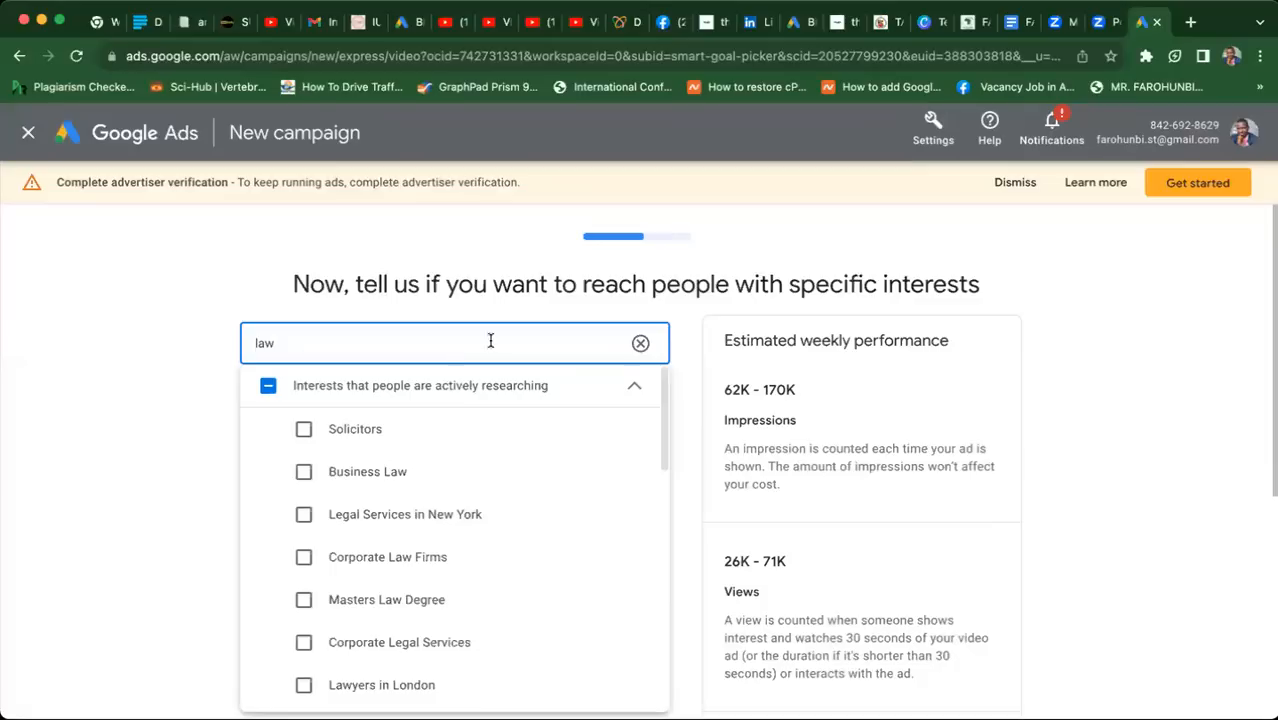
left_click(304, 431)
left_click(306, 473)
left_click(303, 514)
- Add the interests Corporate Law Firms, Masters Law Degree, Corporate Legal Services and Lawyers in London
left_click(303, 558)
left_click(303, 601)
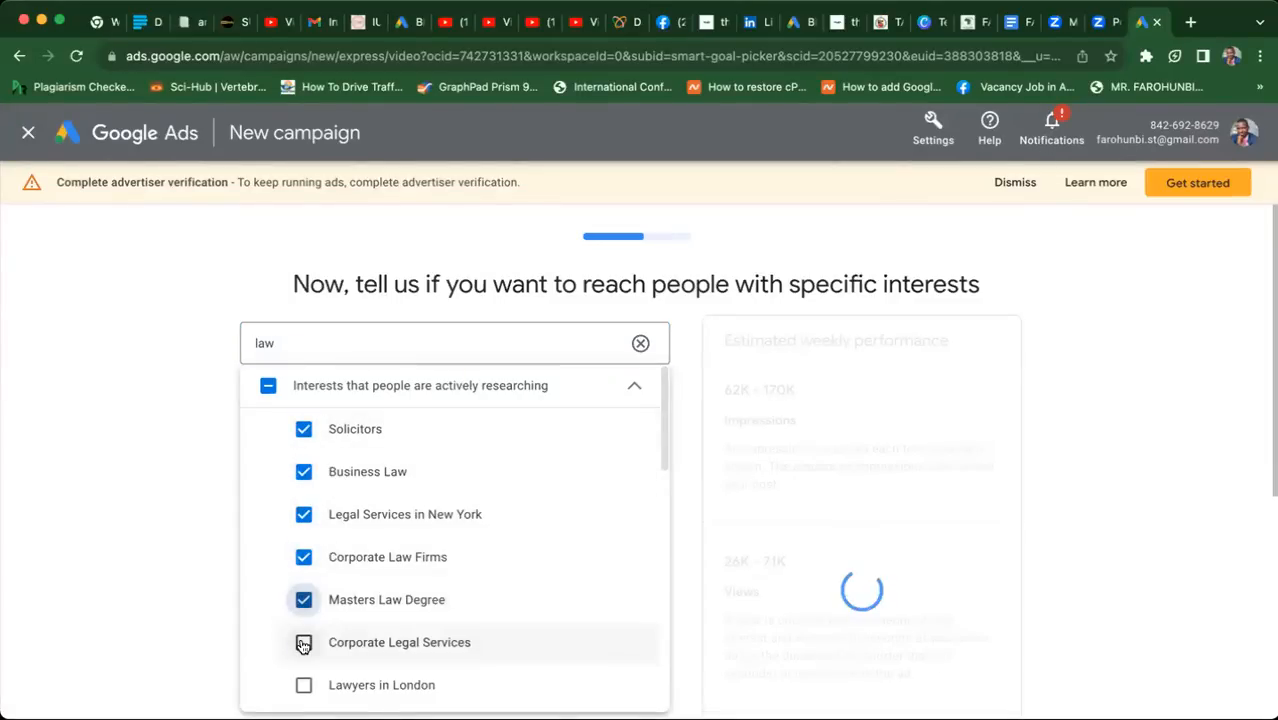
left_click(303, 643)
left_click(303, 685)
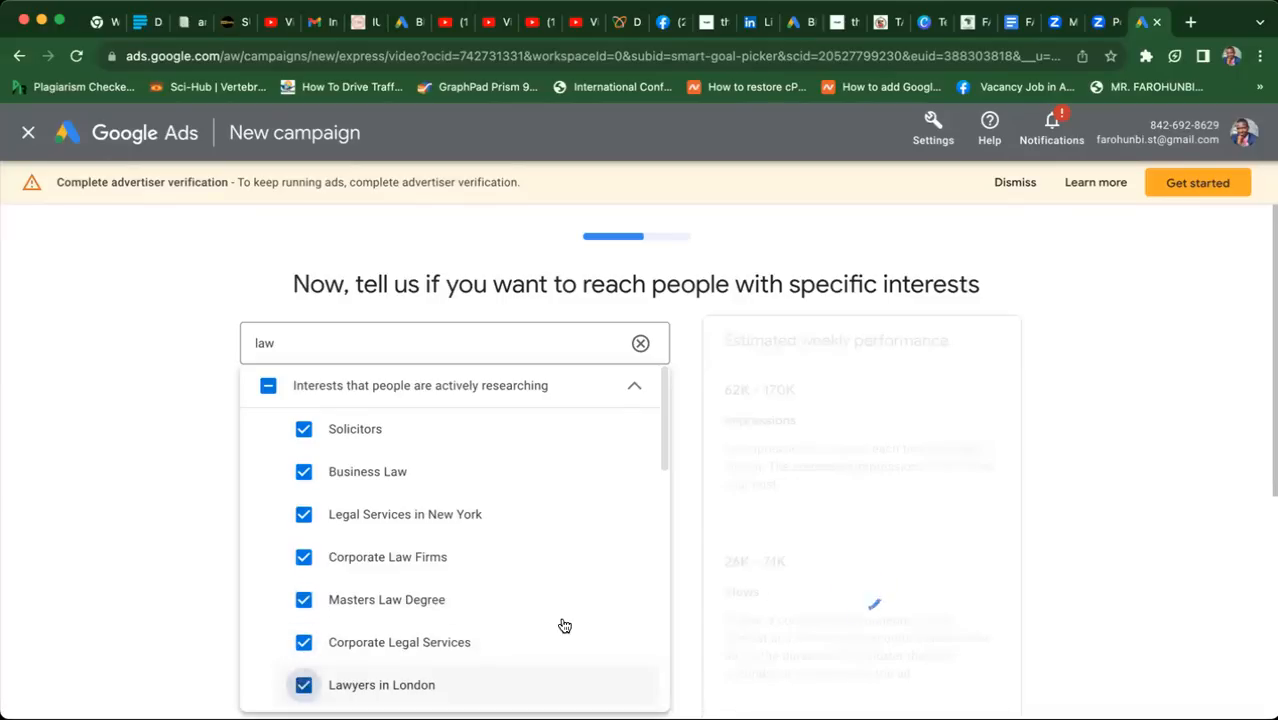
- Add the interests Legal Services in Dubai, American Bar Association, Attorneys in Las Vegas, Estate Planning, Post-Secondary Education, Employment and Financial Planning
scroll(663, 472, "down", 1)
scroll(663, 472, "down", 5)
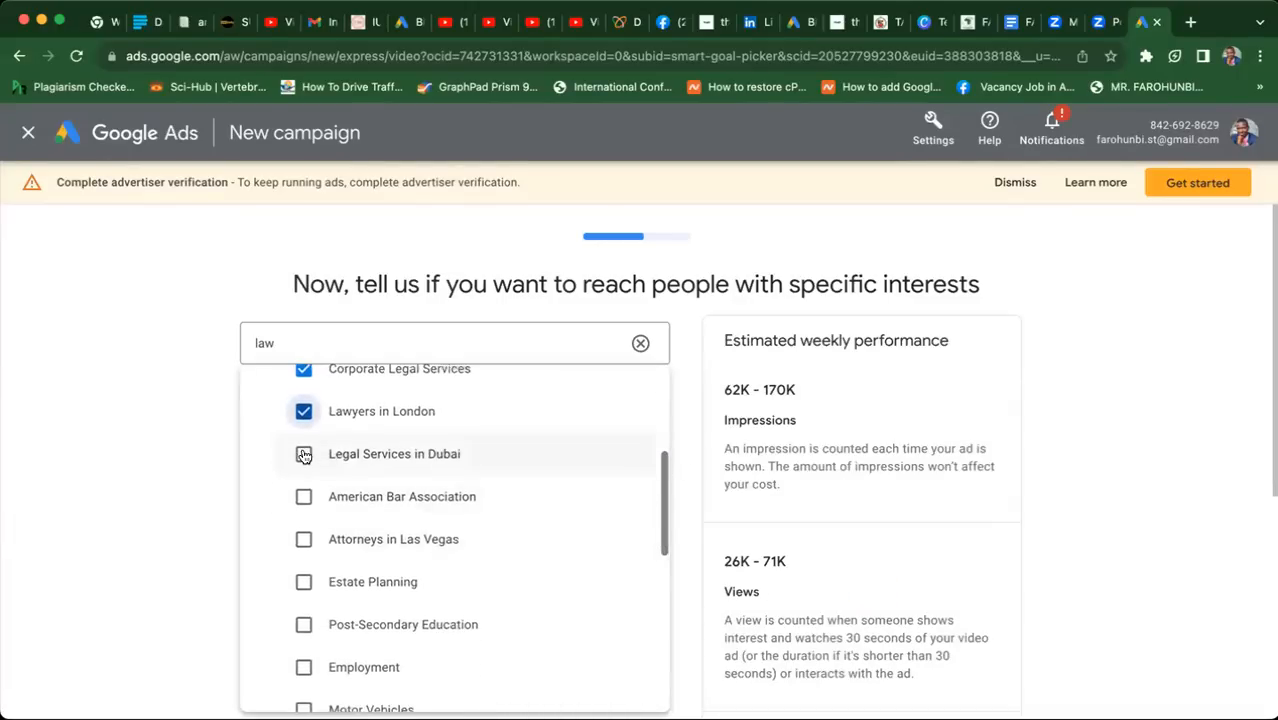
left_click(304, 455)
left_click(303, 497)
left_click(303, 542)
left_click(303, 583)
left_click(304, 625)
left_click(303, 667)
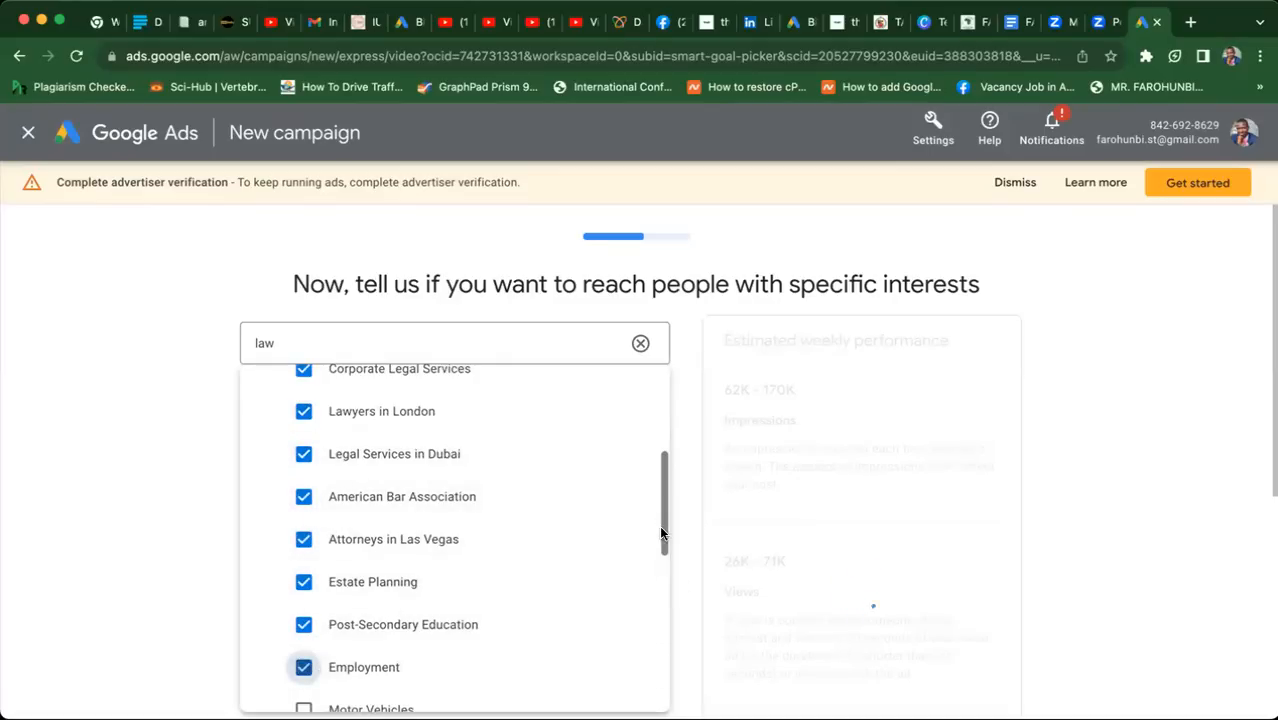
scroll(661, 533, "down", 5)
left_click_drag(661, 608, 652, 658)
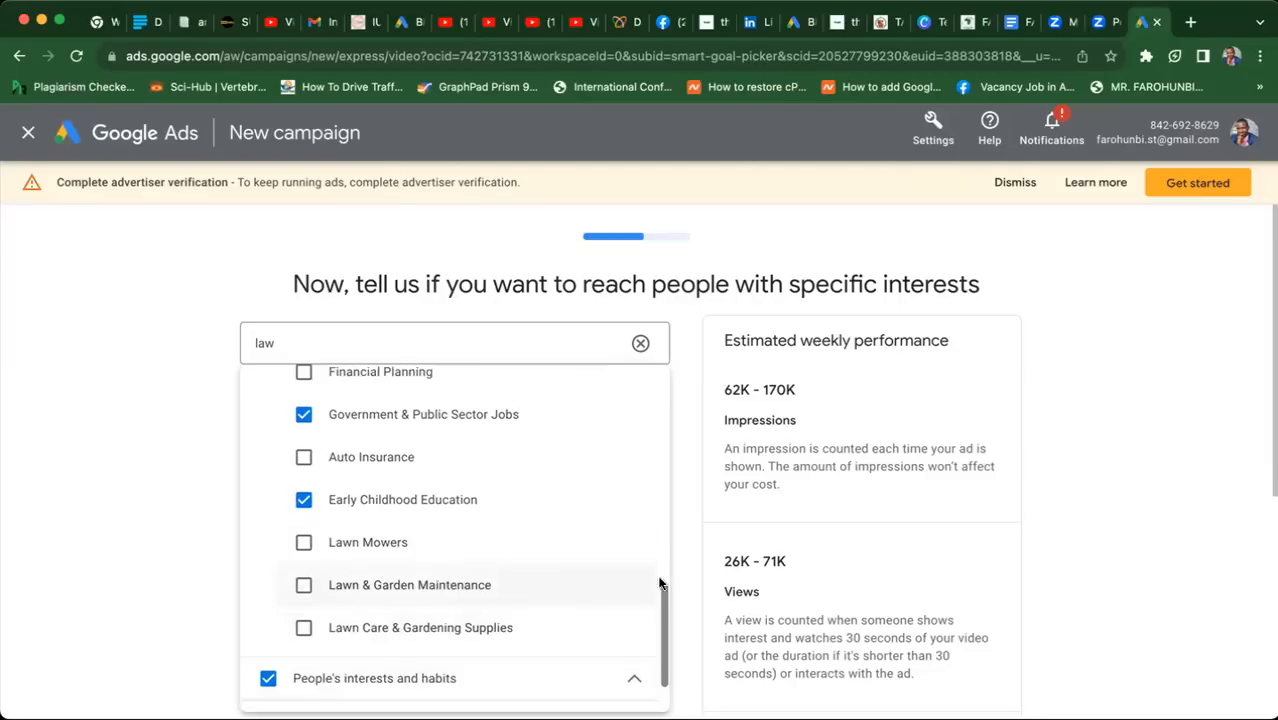
left_click(305, 373)
- Change the interest search to "health" and add Health & Medical Jobs, Health Insurance, and Health & Fitness Buffs
left_click(308, 338)
key("BackSpace")
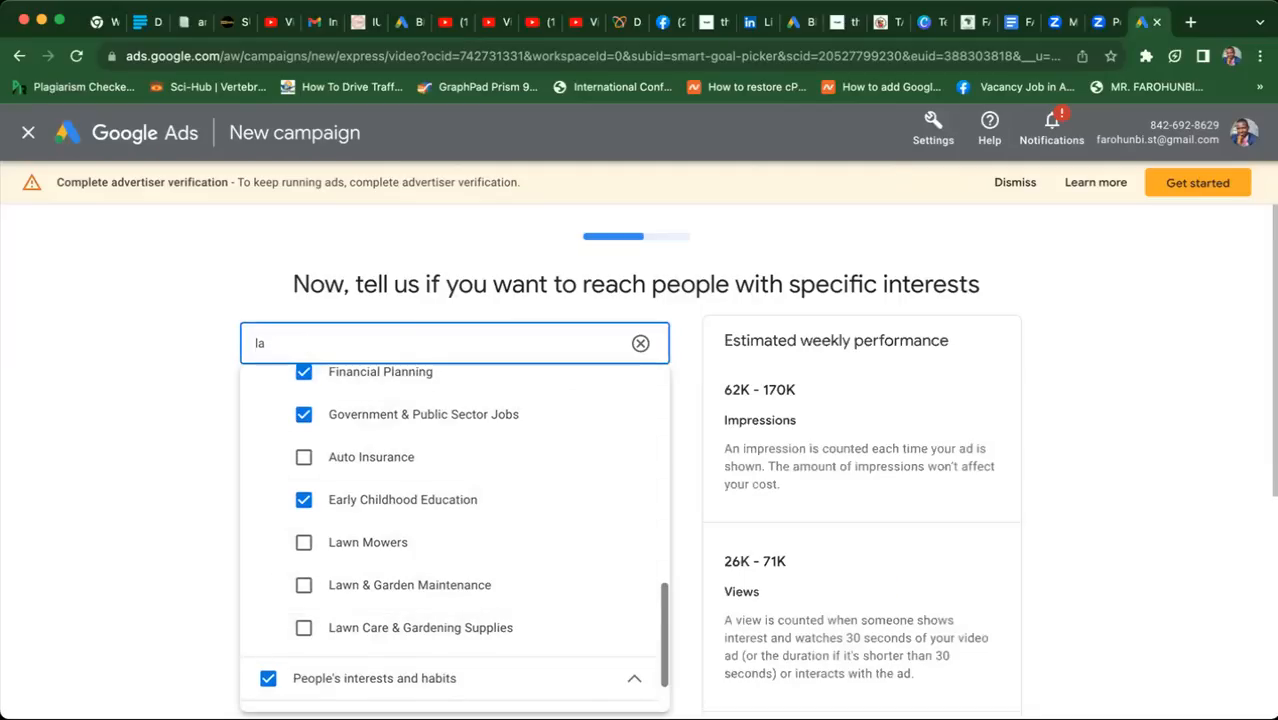
key("BackSpace")
key("BackSpace")
type("health")
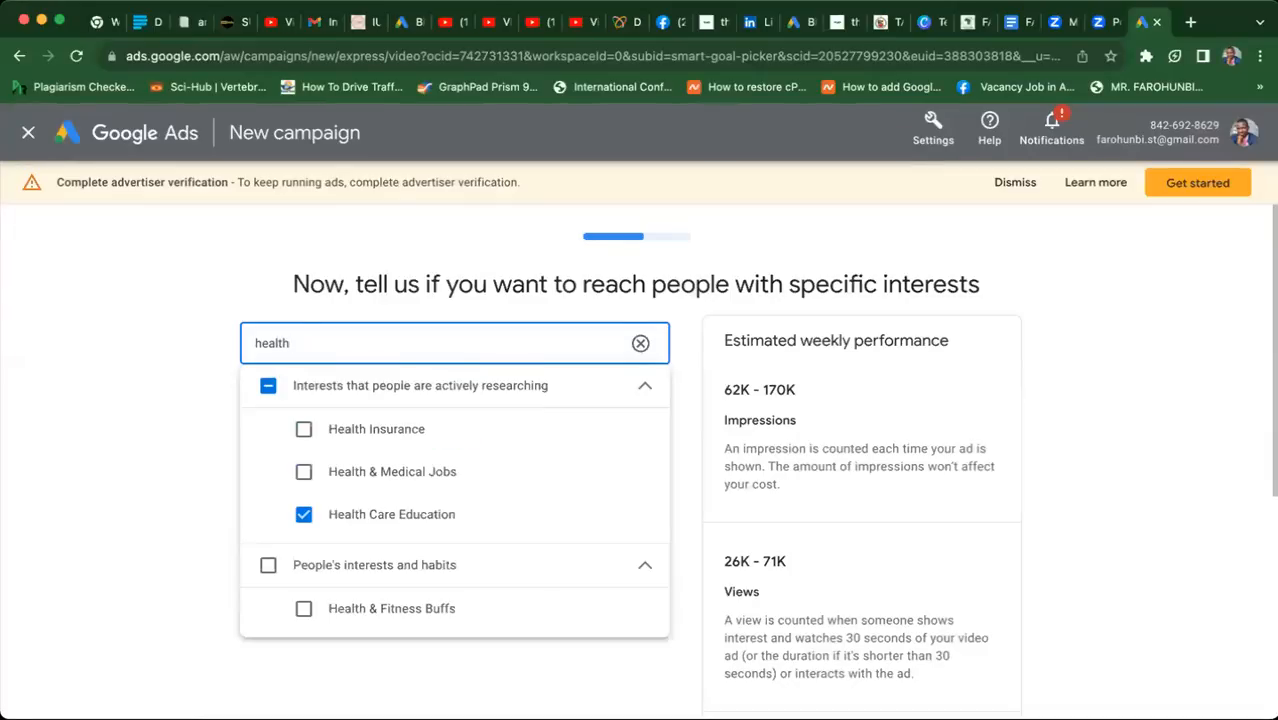
left_click(304, 471)
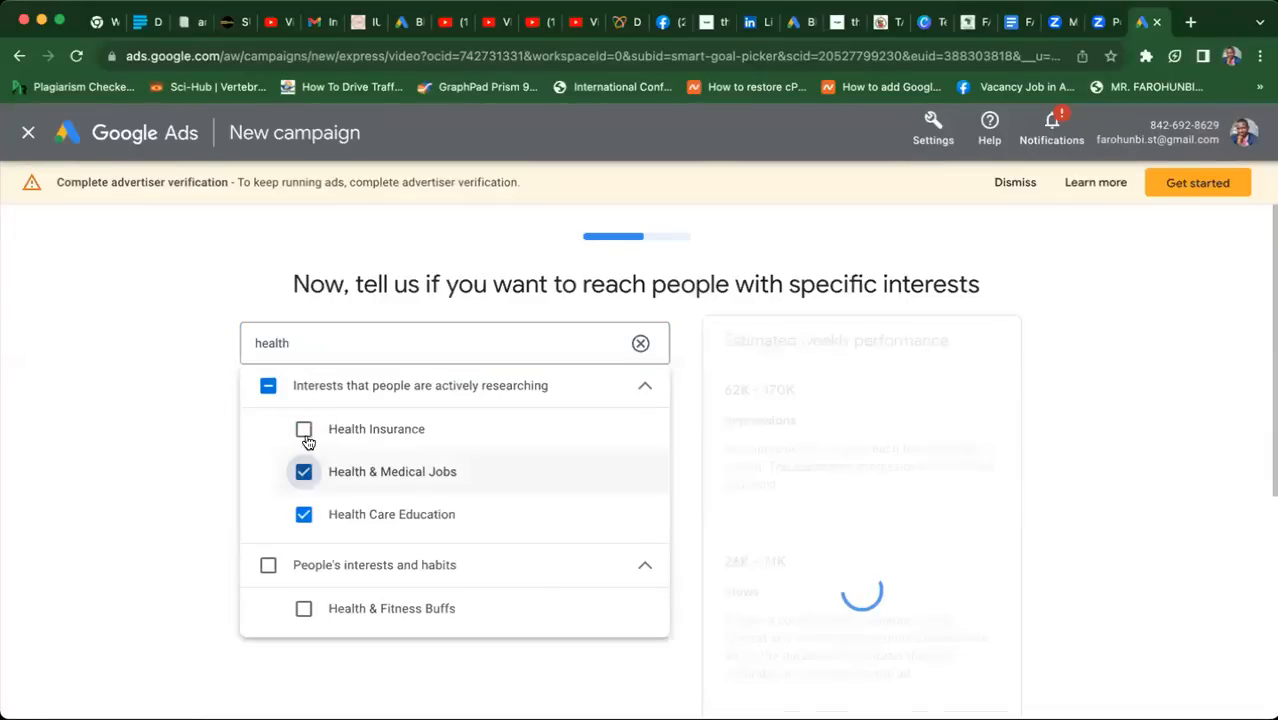
left_click(304, 430)
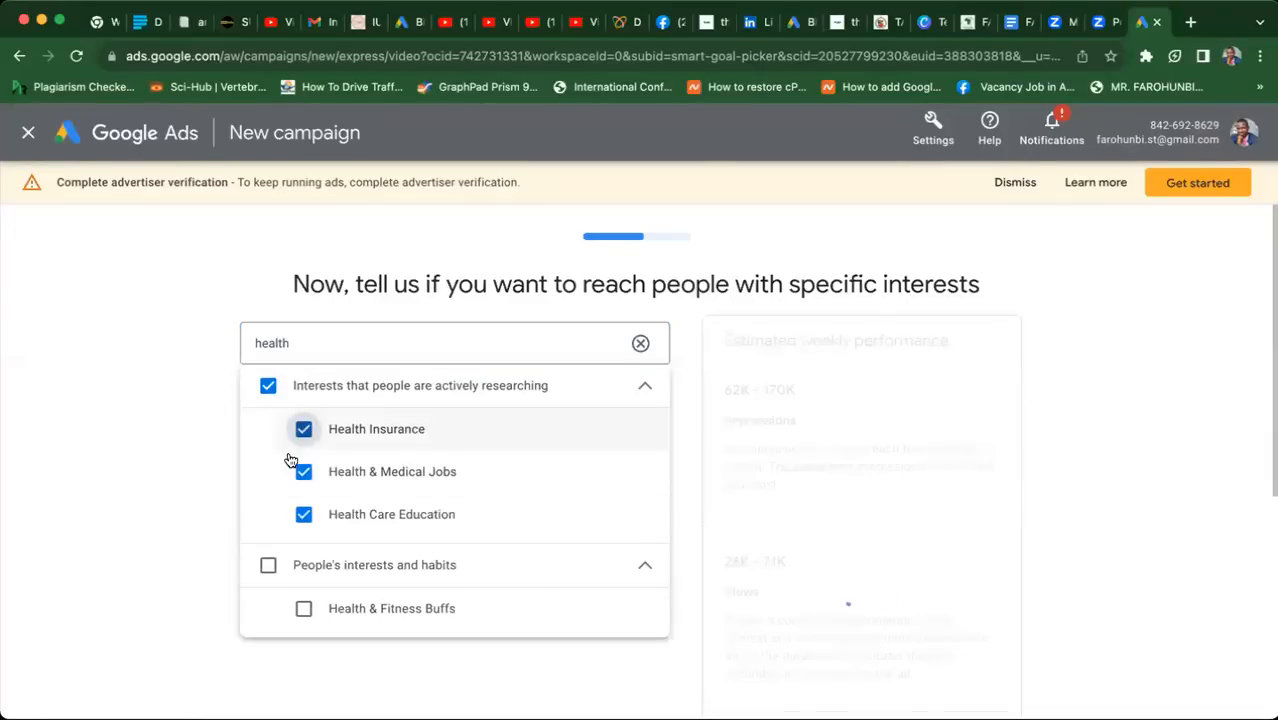
left_click(302, 609)
- Change the interest search to "Engineering" and add Engineering Information and Bachelor's Degree in Engineering
left_click(302, 348)
left_click_drag(302, 348, 245, 350)
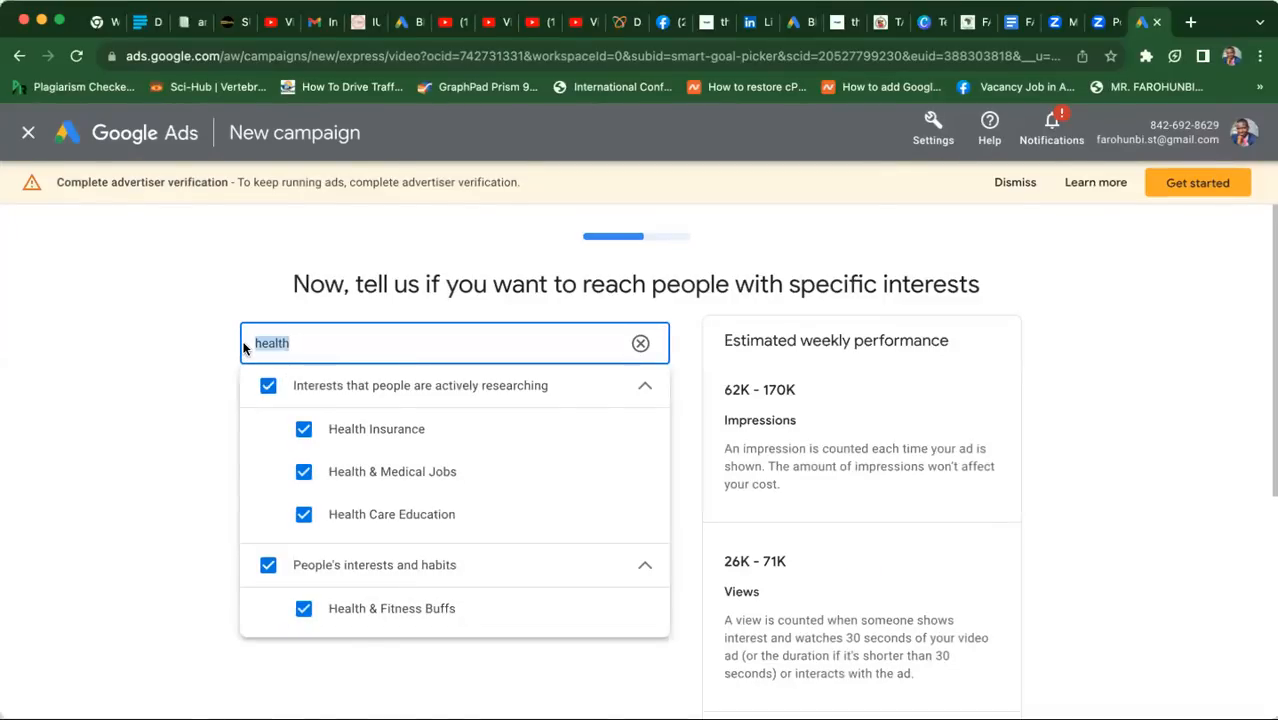
type("Eng")
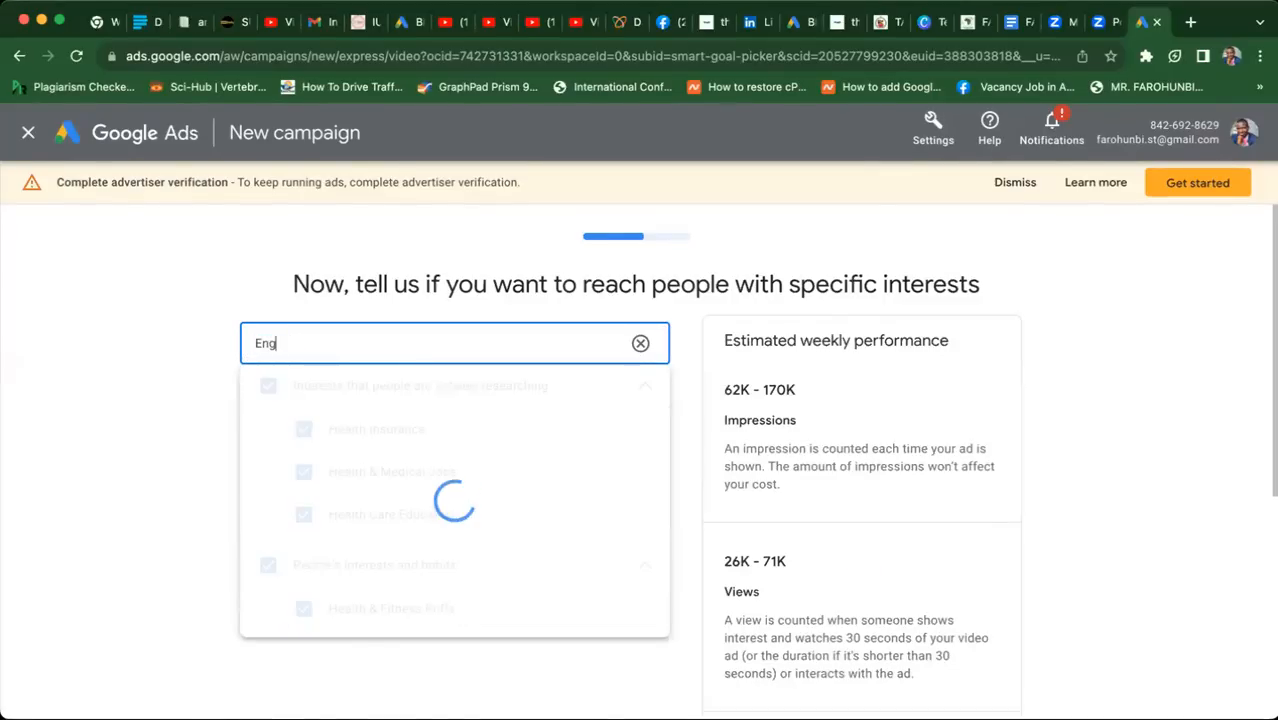
type("ineer")
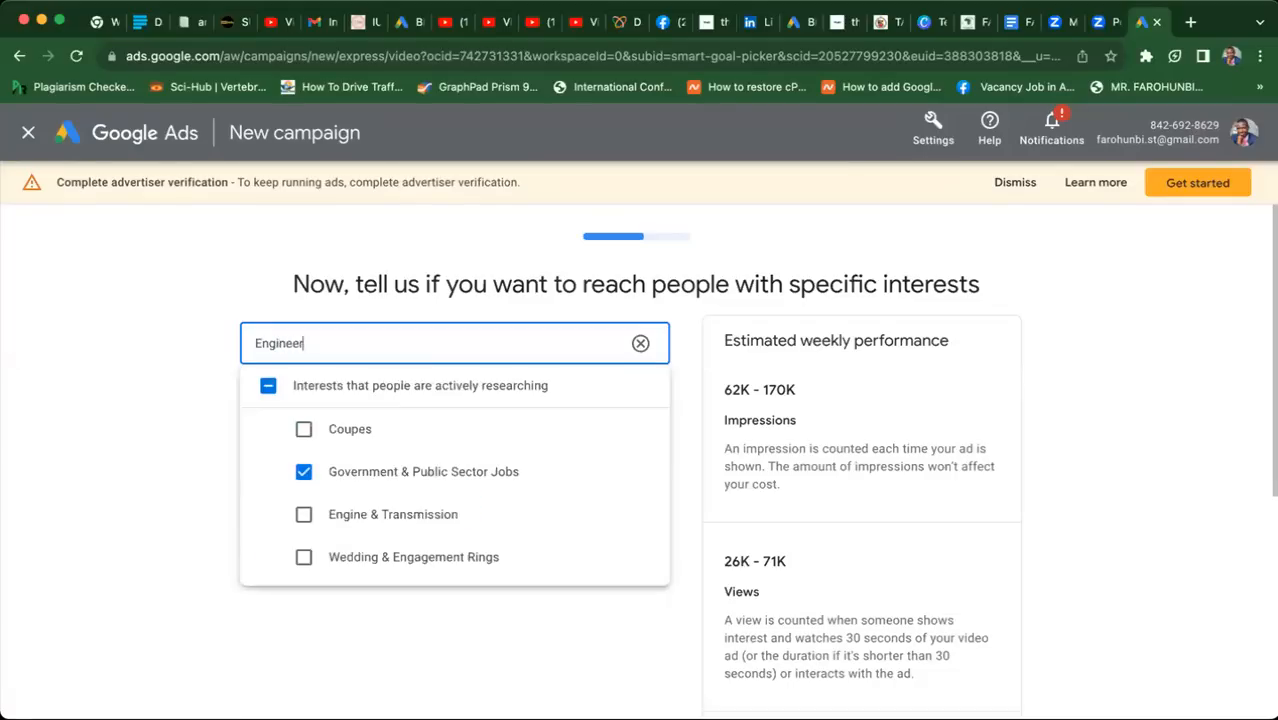
type("ing")
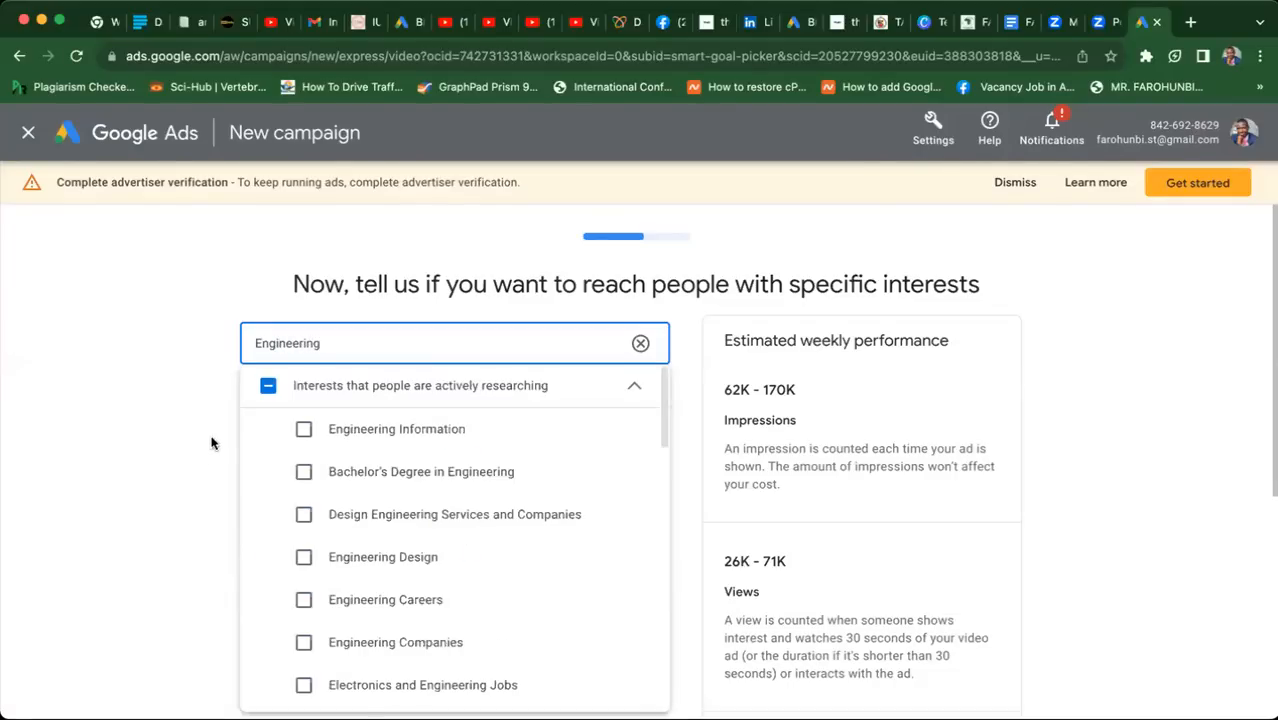
left_click(303, 429)
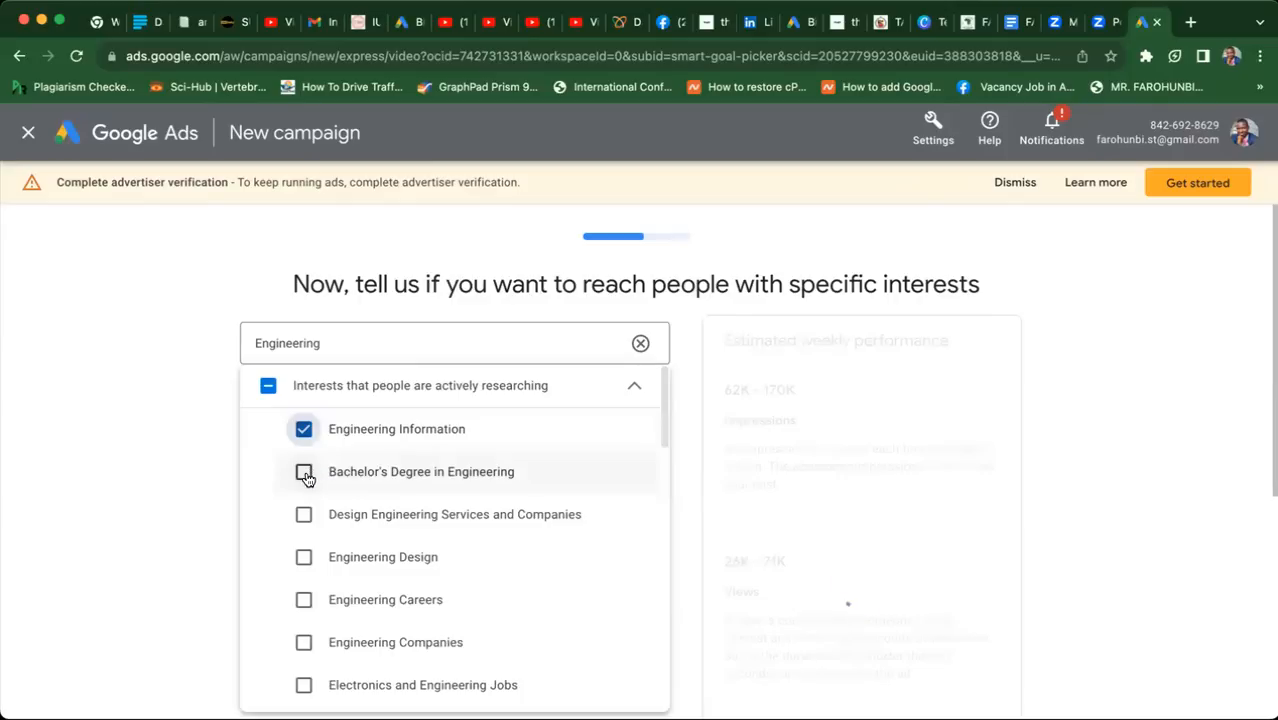
left_click(305, 477)
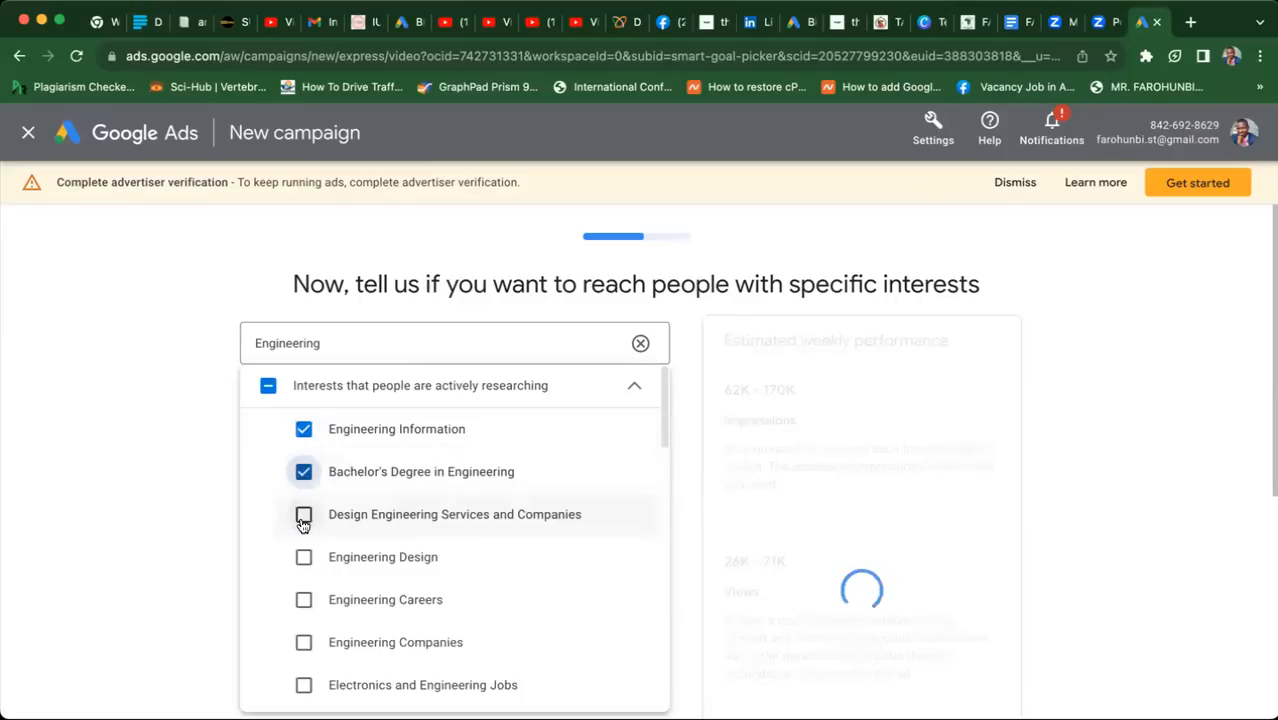
- Add the interests Design Engineering Services and Companies, Engineering Design, Engineering Careers, Engineering Companies, and Electronics and Engineering Jobs
left_click(303, 516)
left_click(302, 562)
left_click(304, 603)
left_click(305, 646)
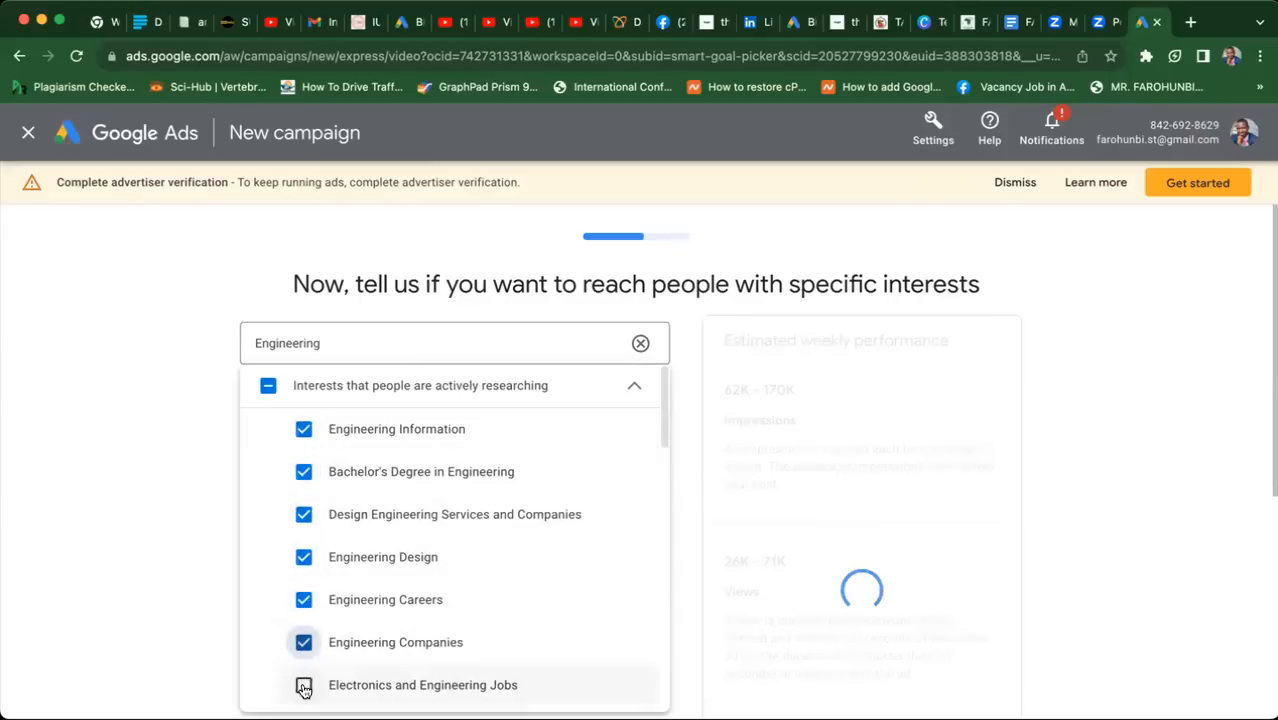
left_click(304, 685)
- Add the interests Engineering Technology, Engineering Firms, Mechanical Engineer Job Information, Manufacturing Jobs and Architectural Services
left_click_drag(663, 429, 634, 505)
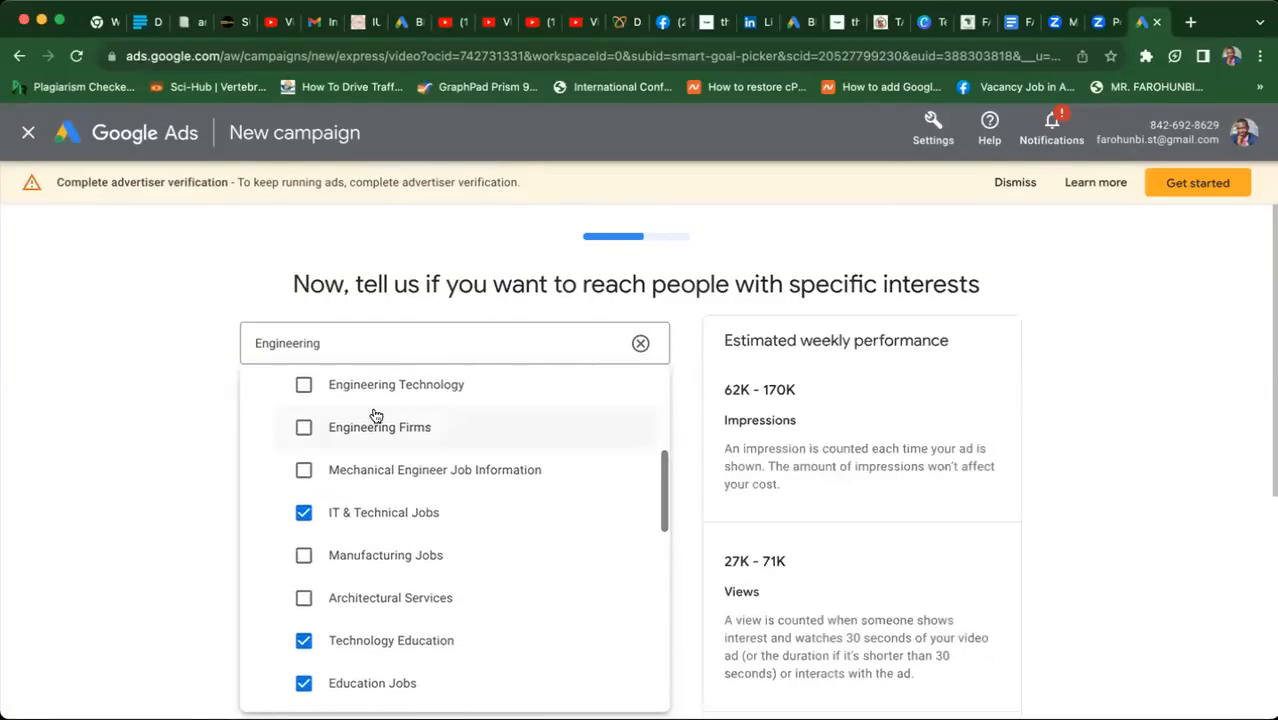
left_click(304, 385)
left_click(305, 432)
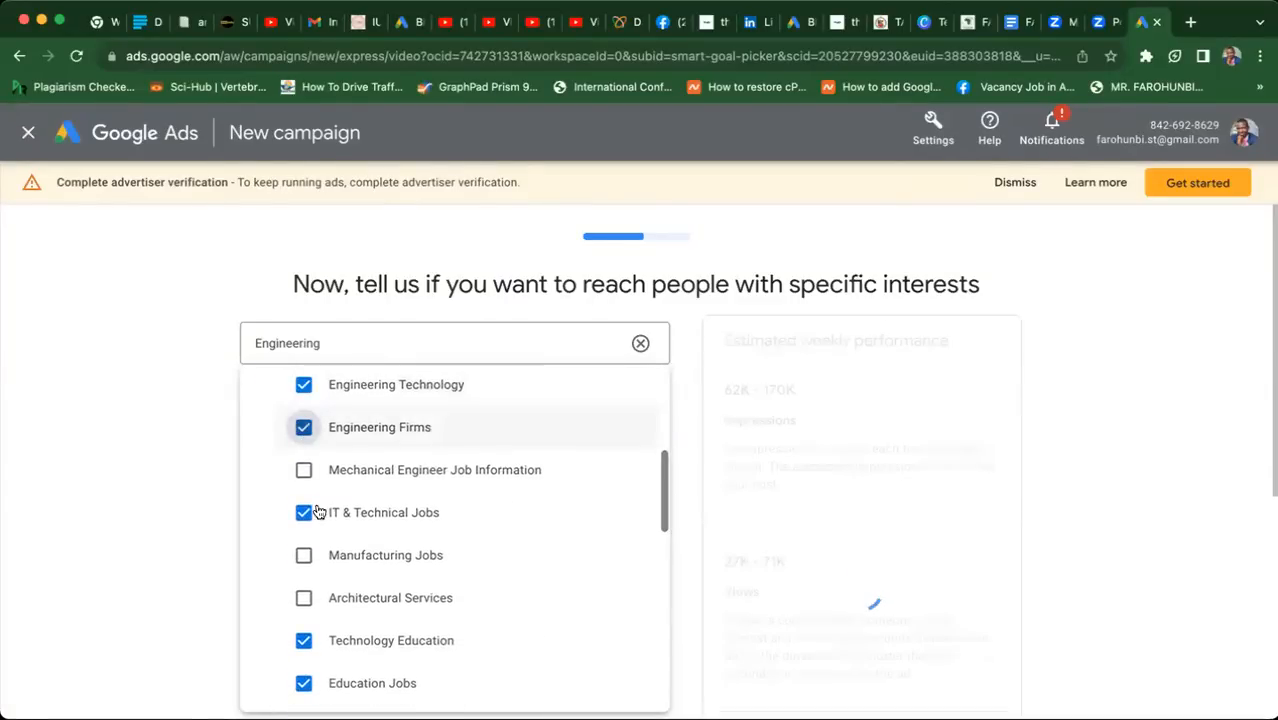
left_click(304, 470)
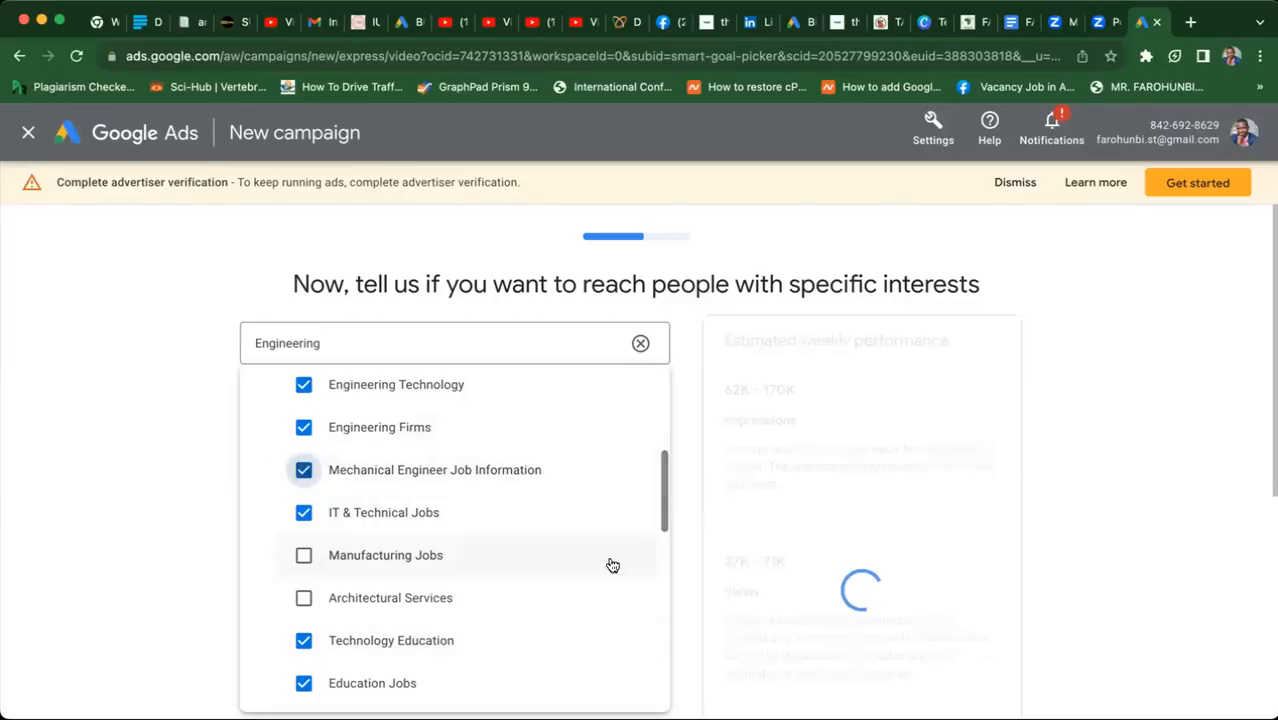
left_click(302, 559)
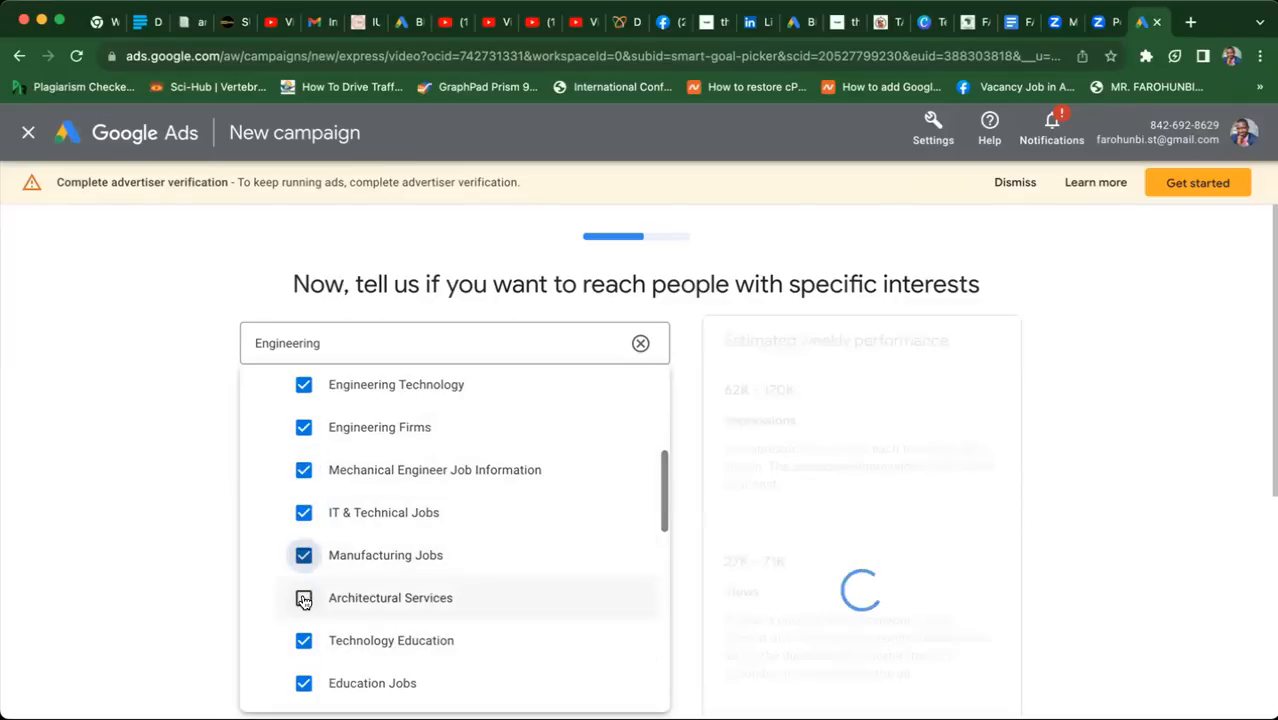
left_click(304, 598)
- Add the interests Transportation & Utilities Jobs, Vehicles & Transportation, Technology, Transportation Modes, and Driving & Racing Game Fans
left_click_drag(665, 520, 663, 667)
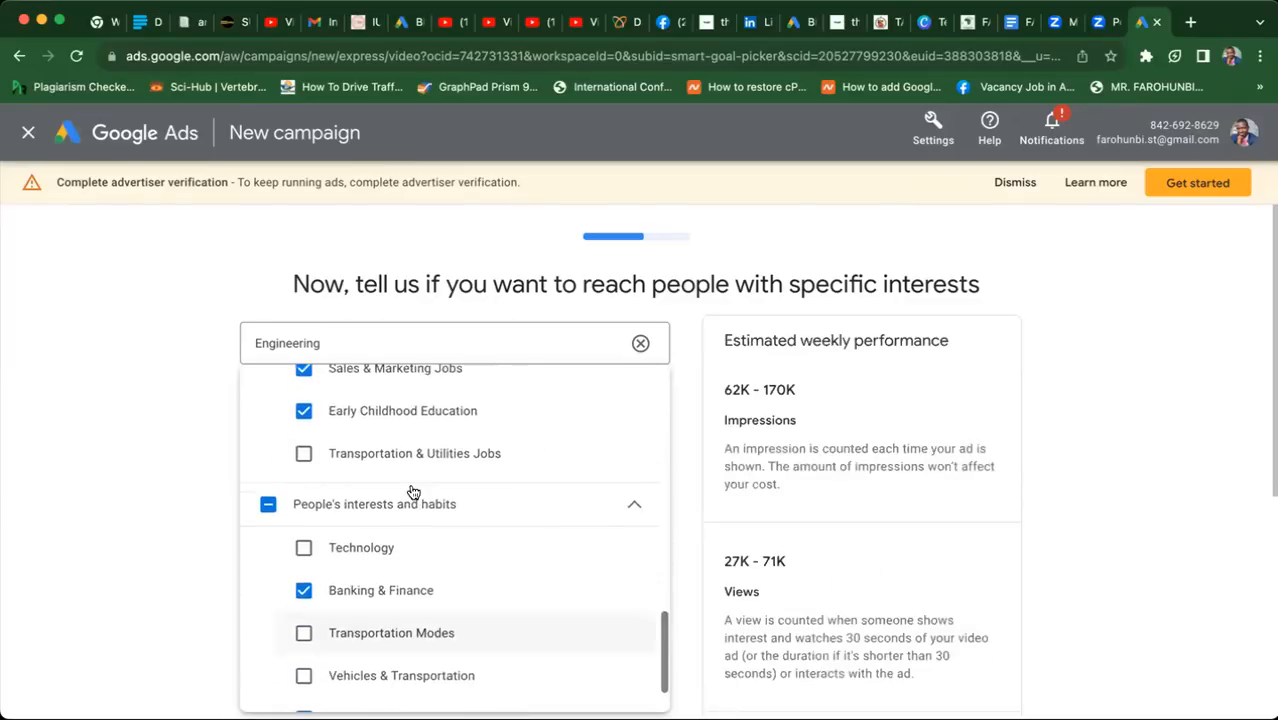
left_click(303, 453)
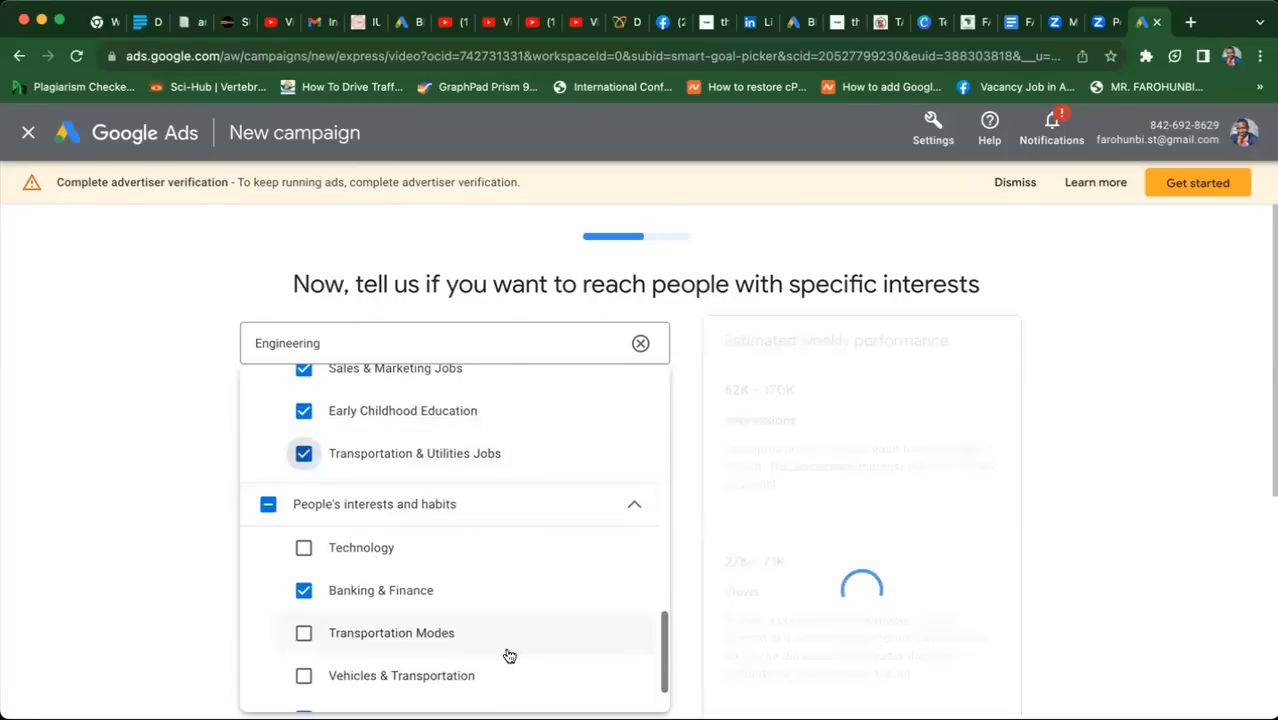
left_click(304, 676)
left_click(305, 547)
scroll(661, 630, "down", 2)
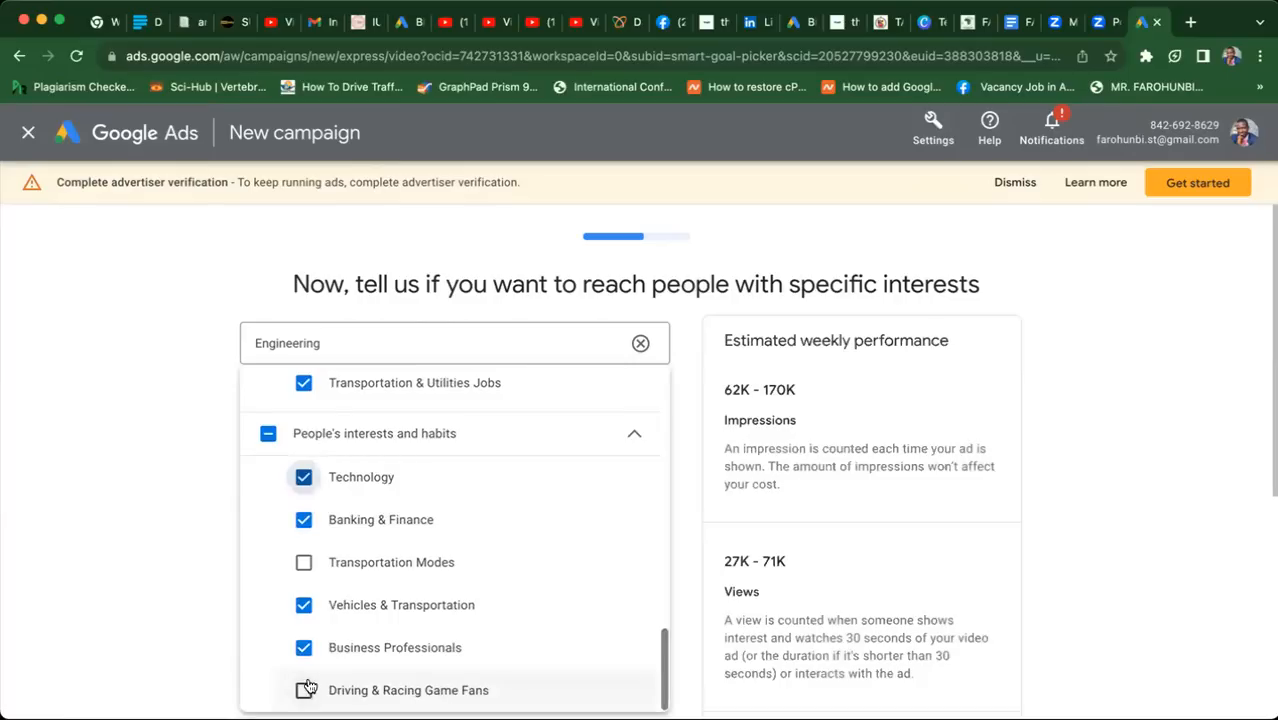
left_click(302, 564)
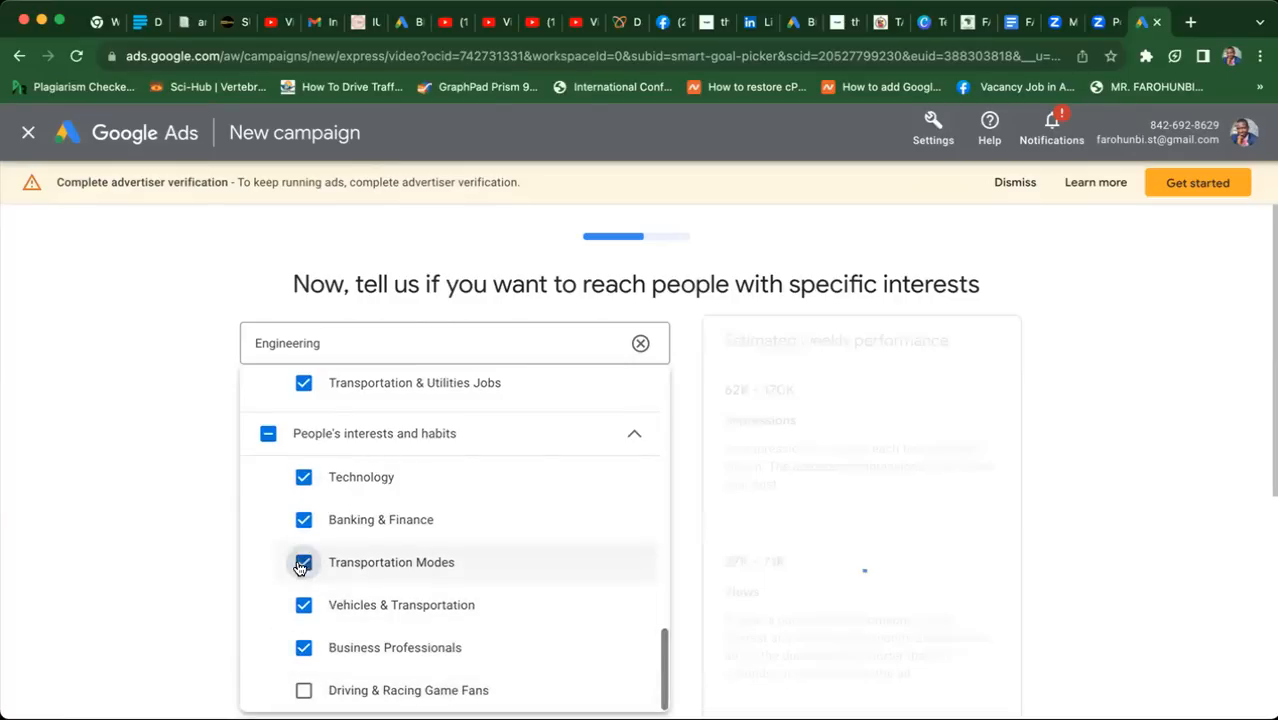
left_click(303, 690)
- Finish the interest selection and continue to the campaign's budget setup
left_click(118, 620)
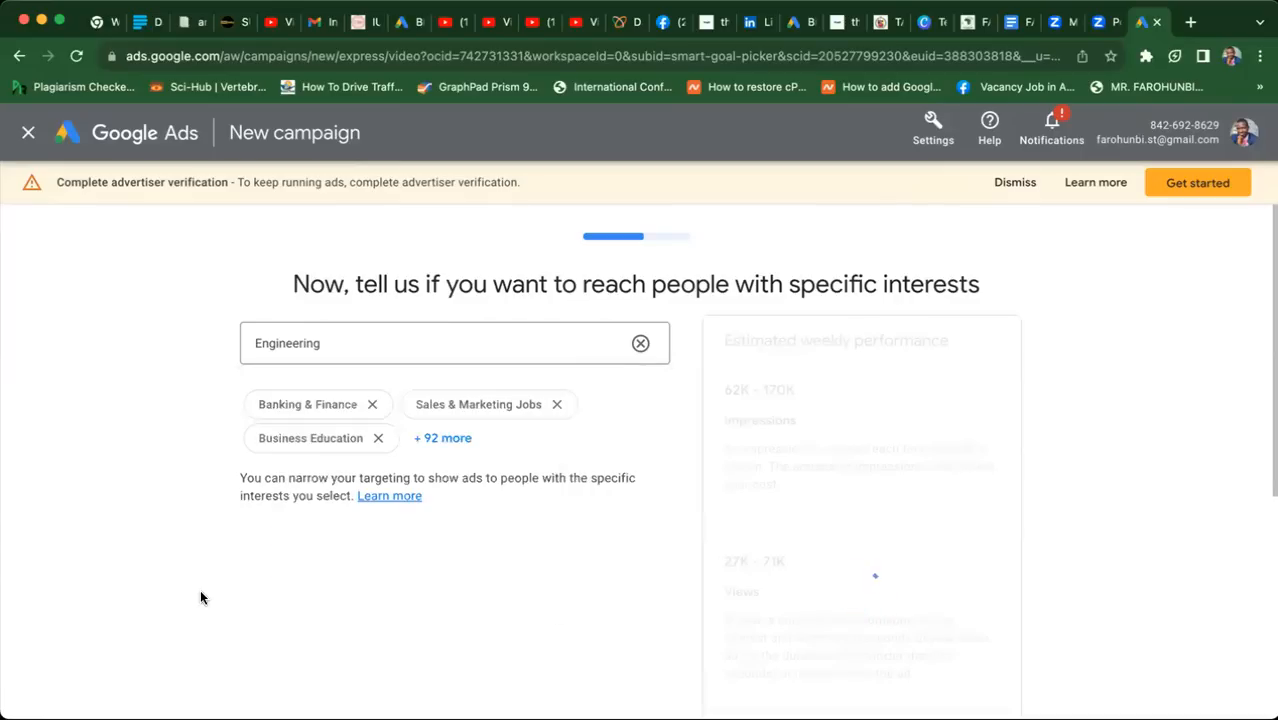
scroll(251, 604, "down", 5)
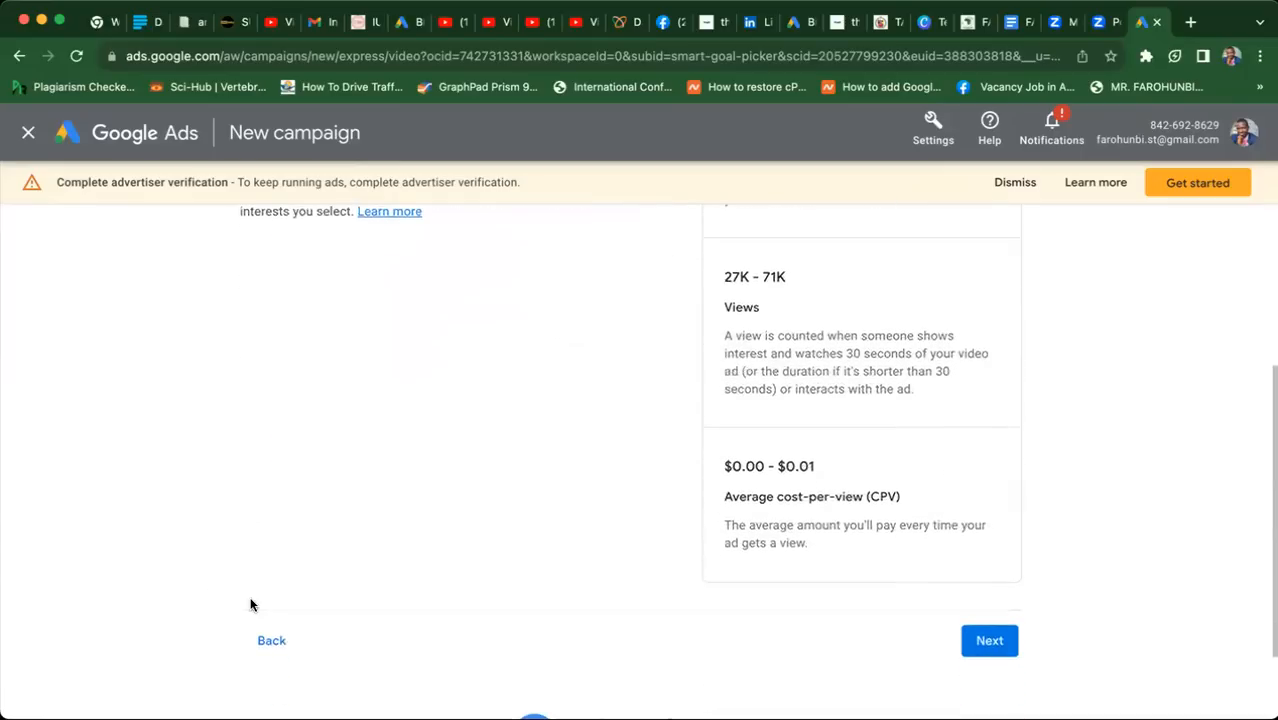
left_click(982, 639)
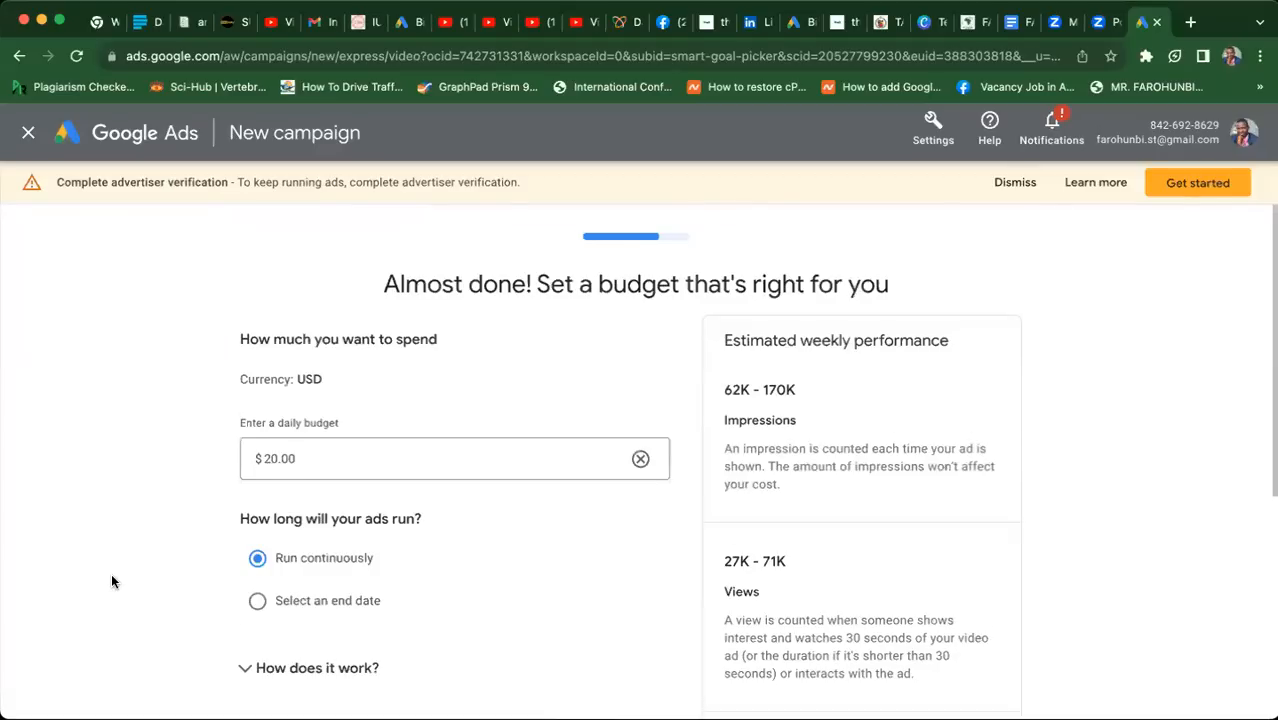
- Set the ads to run until an end date of Sep 19, 2023 instead of continuously
scroll(111, 573, "down", 2)
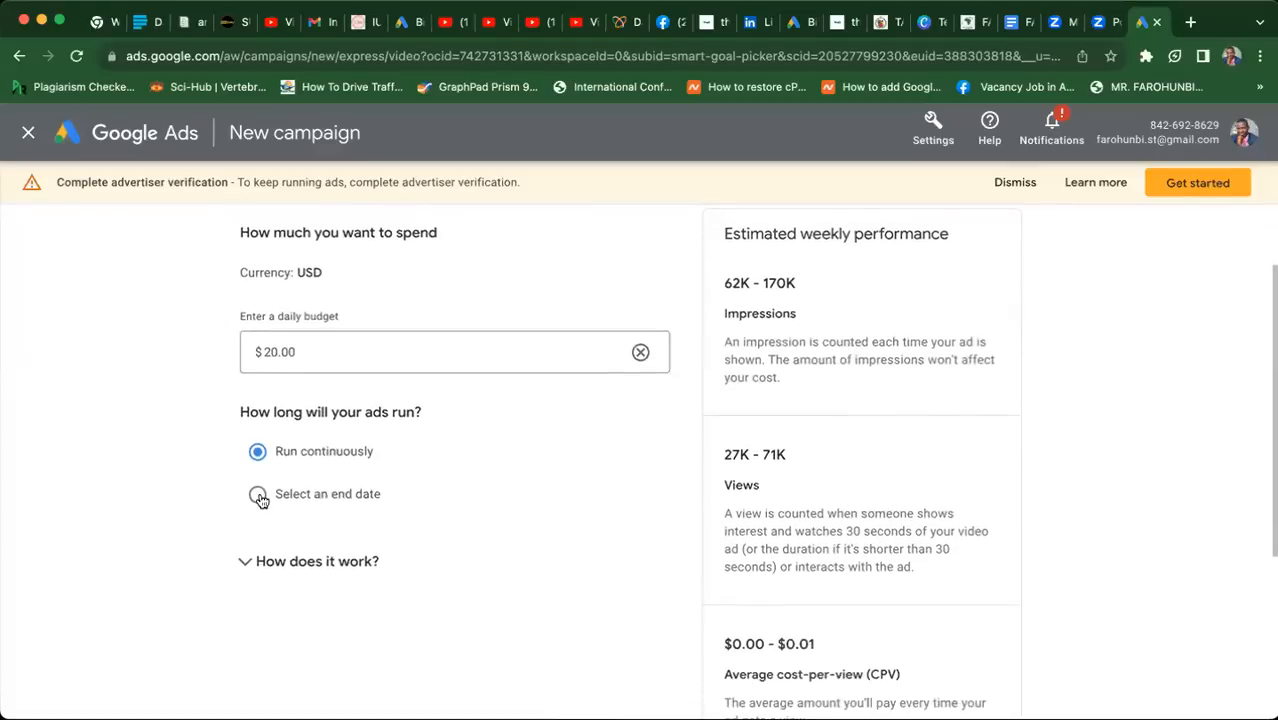
left_click(257, 494)
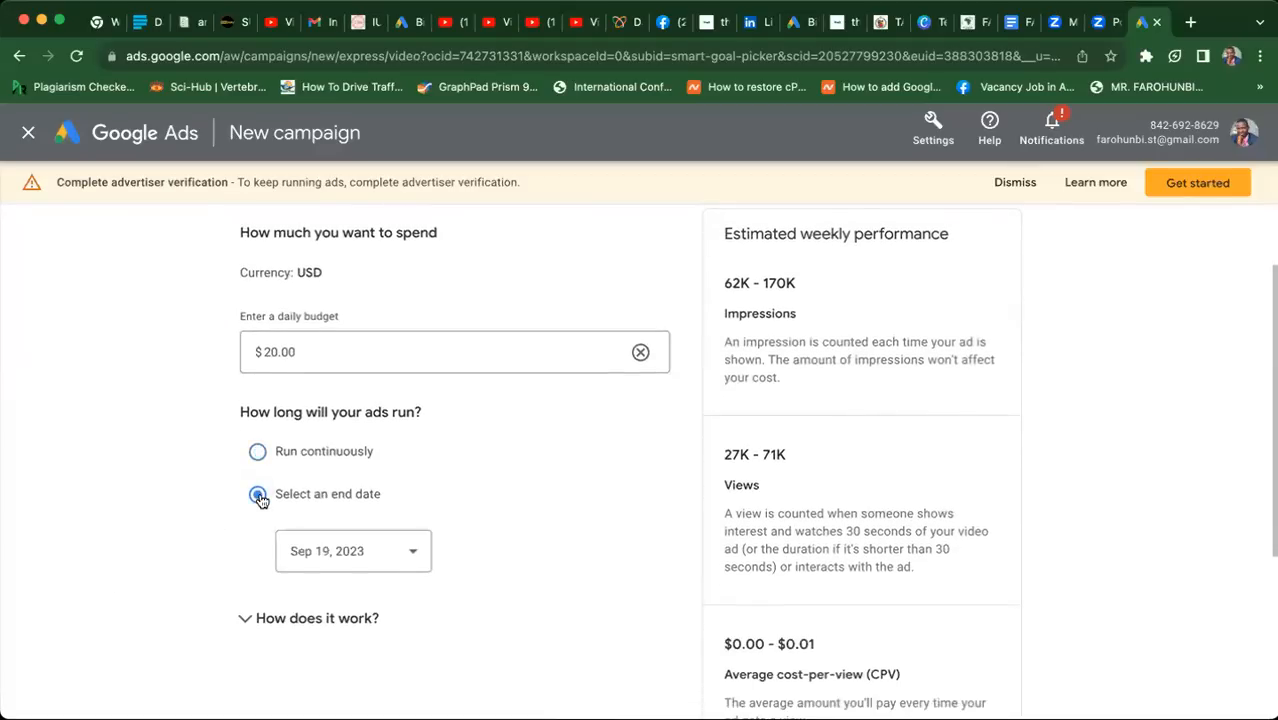
left_click(336, 562)
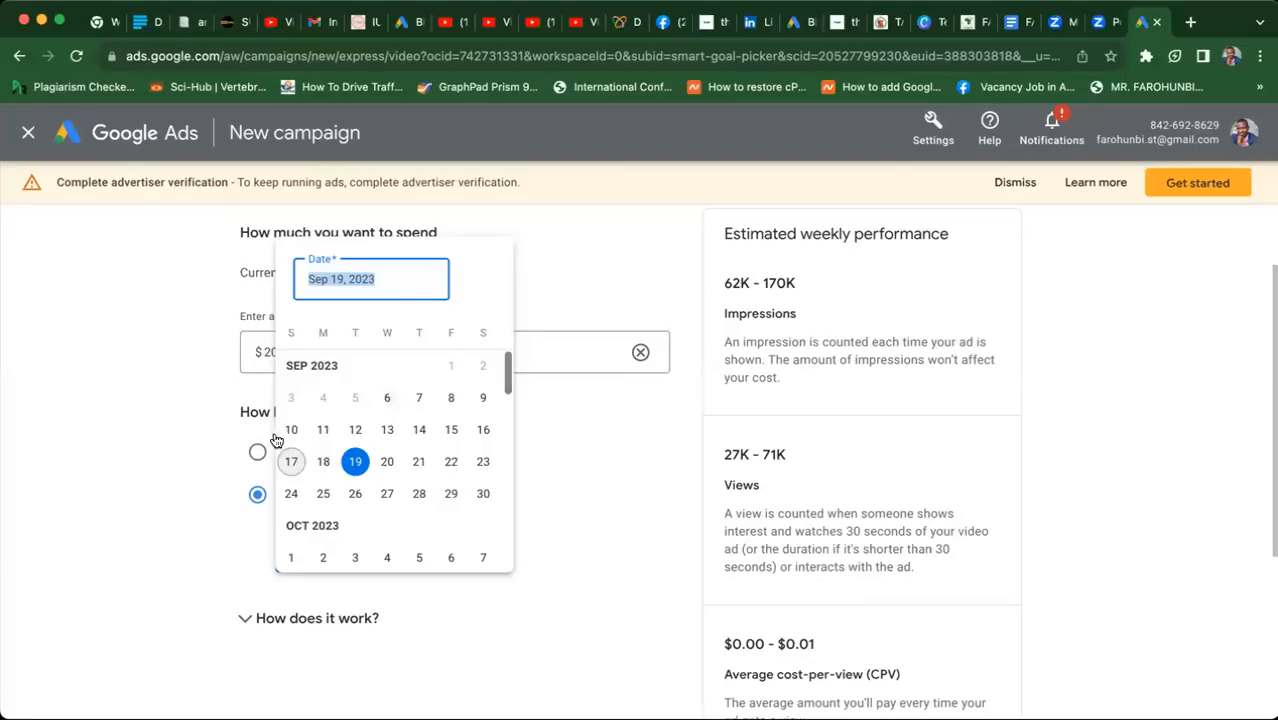
left_click(354, 465)
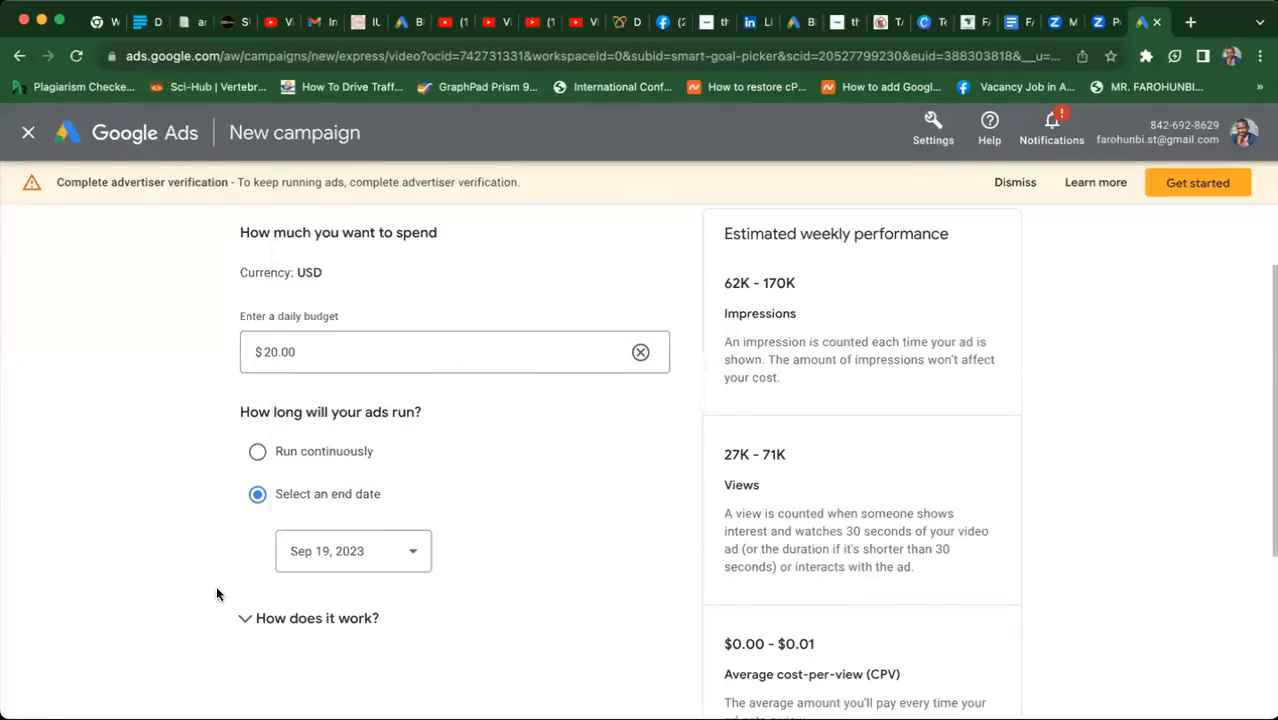
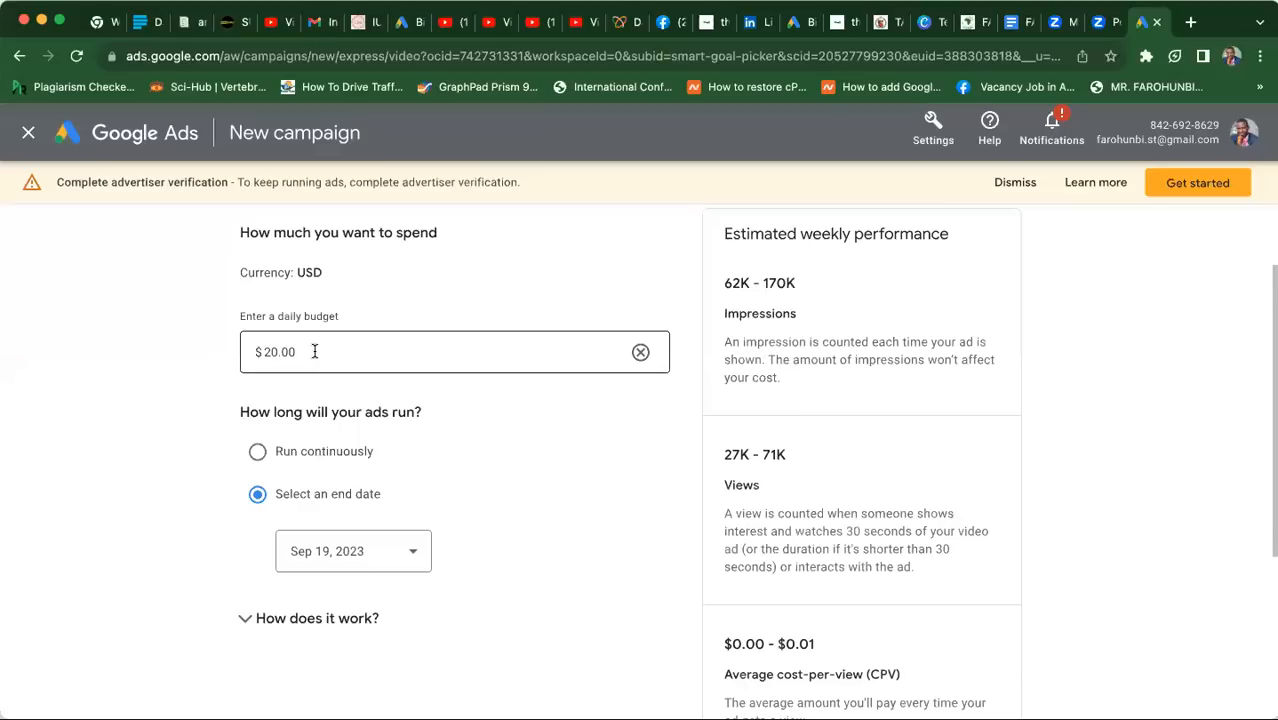
left_click(120, 375)
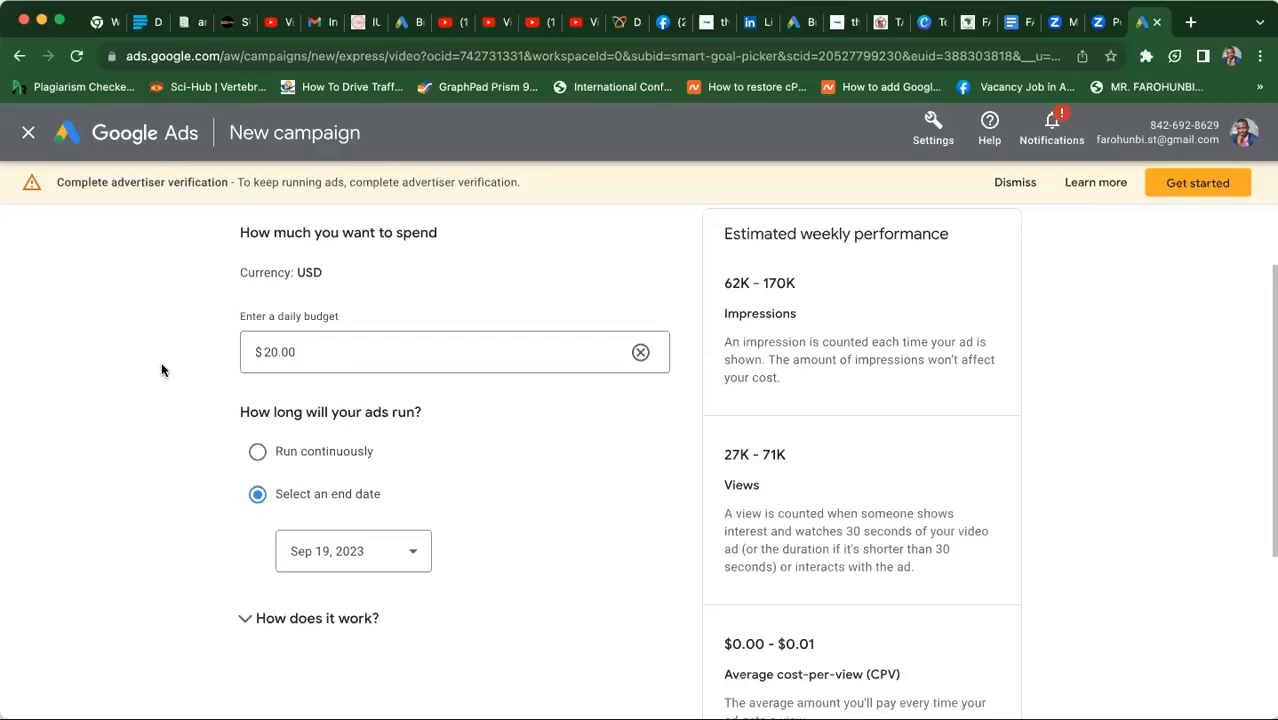
- Set the daily budget to $10.00 and continue to the campaign review
left_click(330, 351)
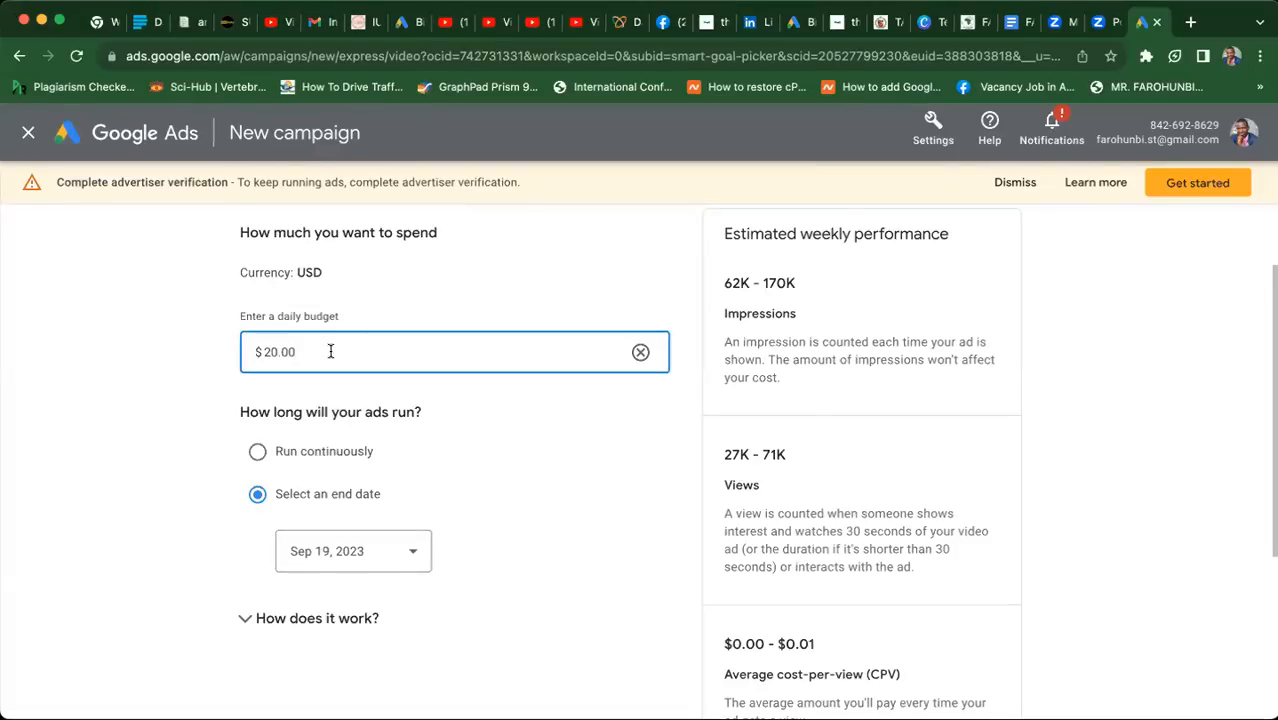
key("BackSpace")
key("BackSpace")
key("BackSpace")
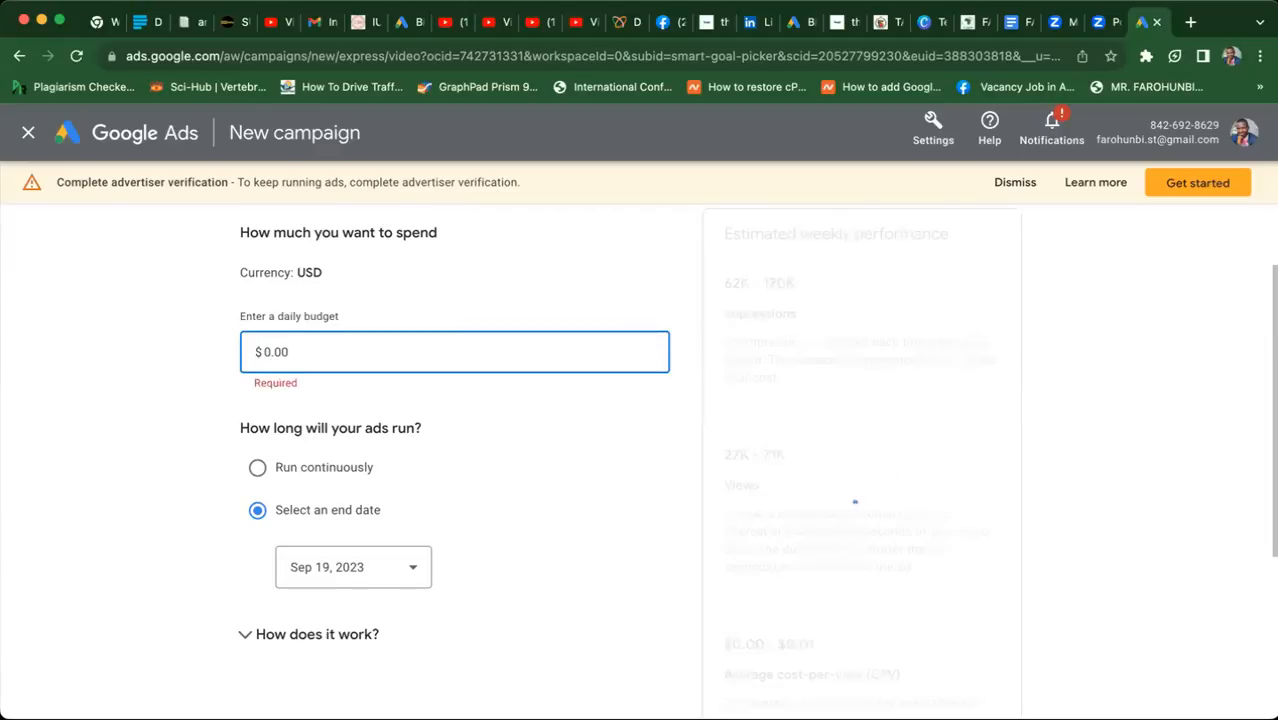
type("10")
left_click(136, 432)
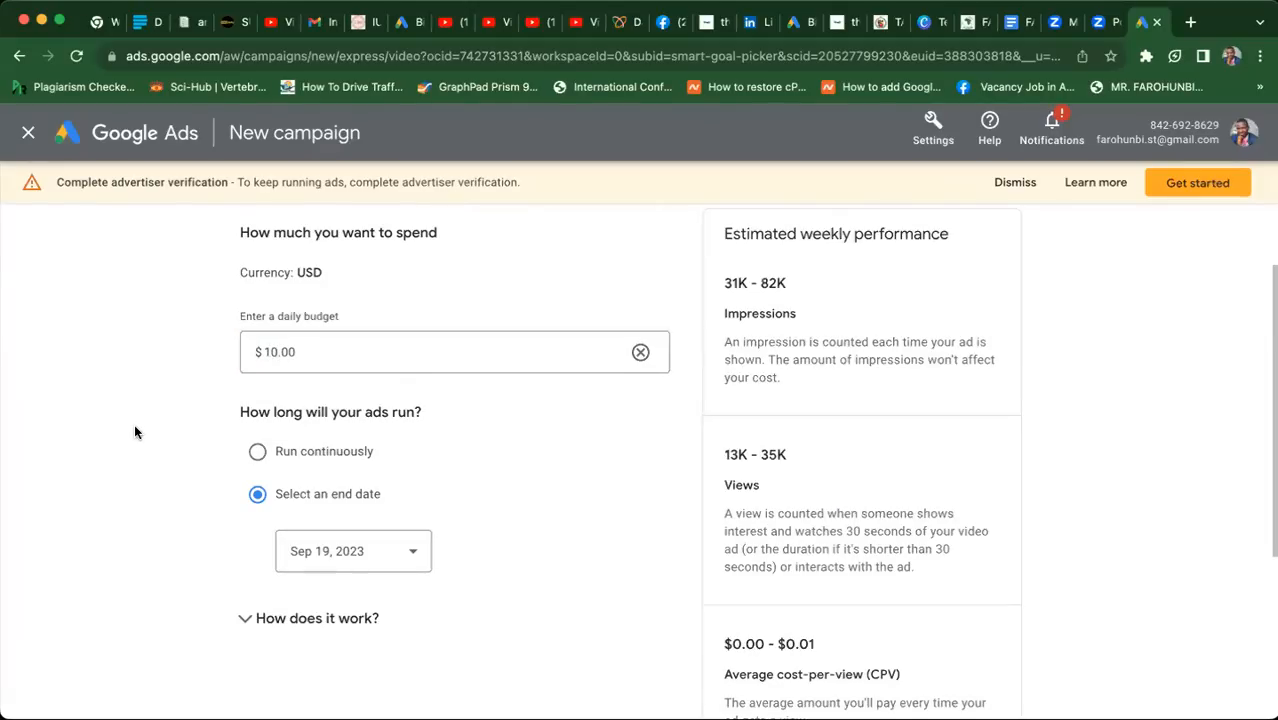
scroll(136, 432, "down", 5)
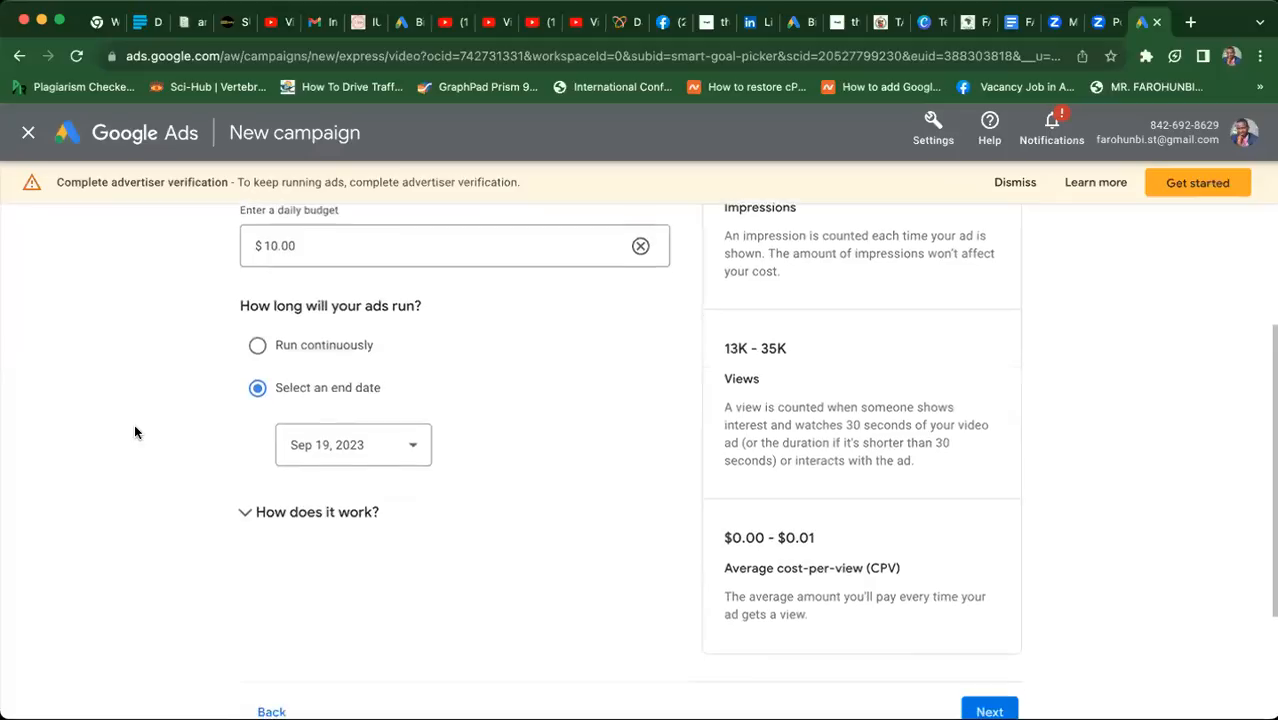
left_click(967, 578)
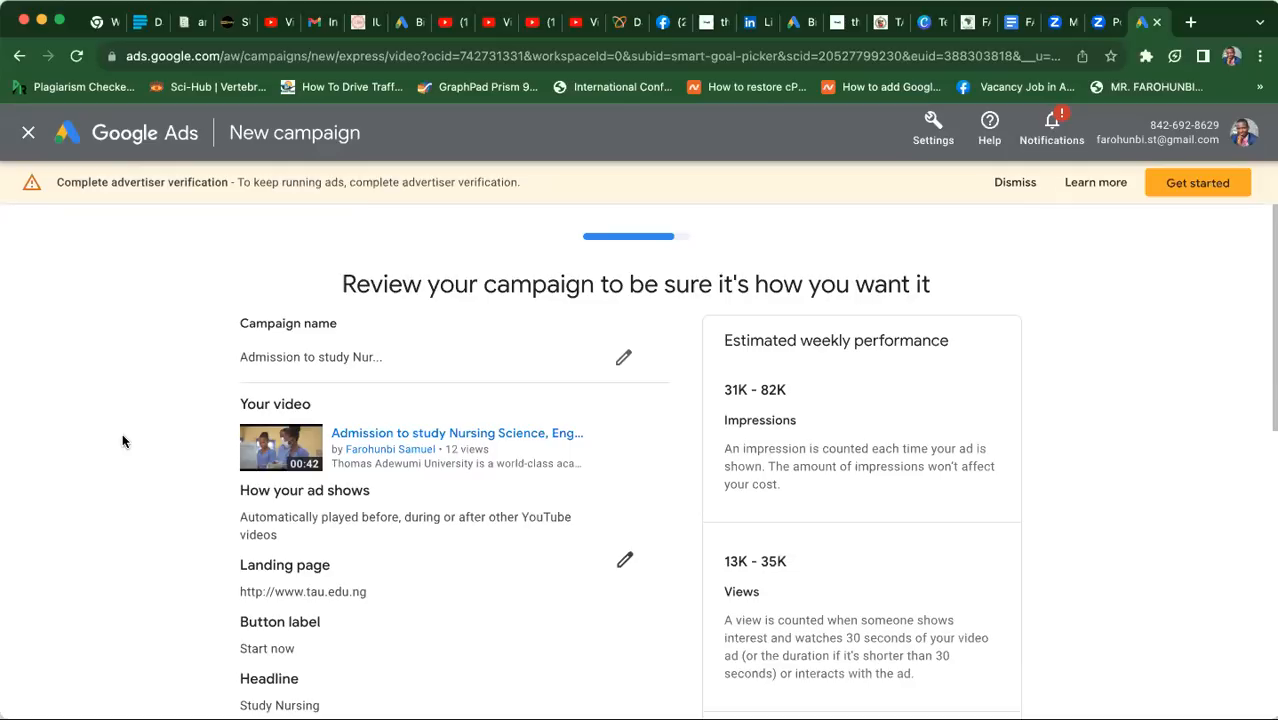
- Review the campaign summary, including the video, landing page, headline, locations, languages, demographics, interests and daily budget
scroll(123, 441, "down", 1)
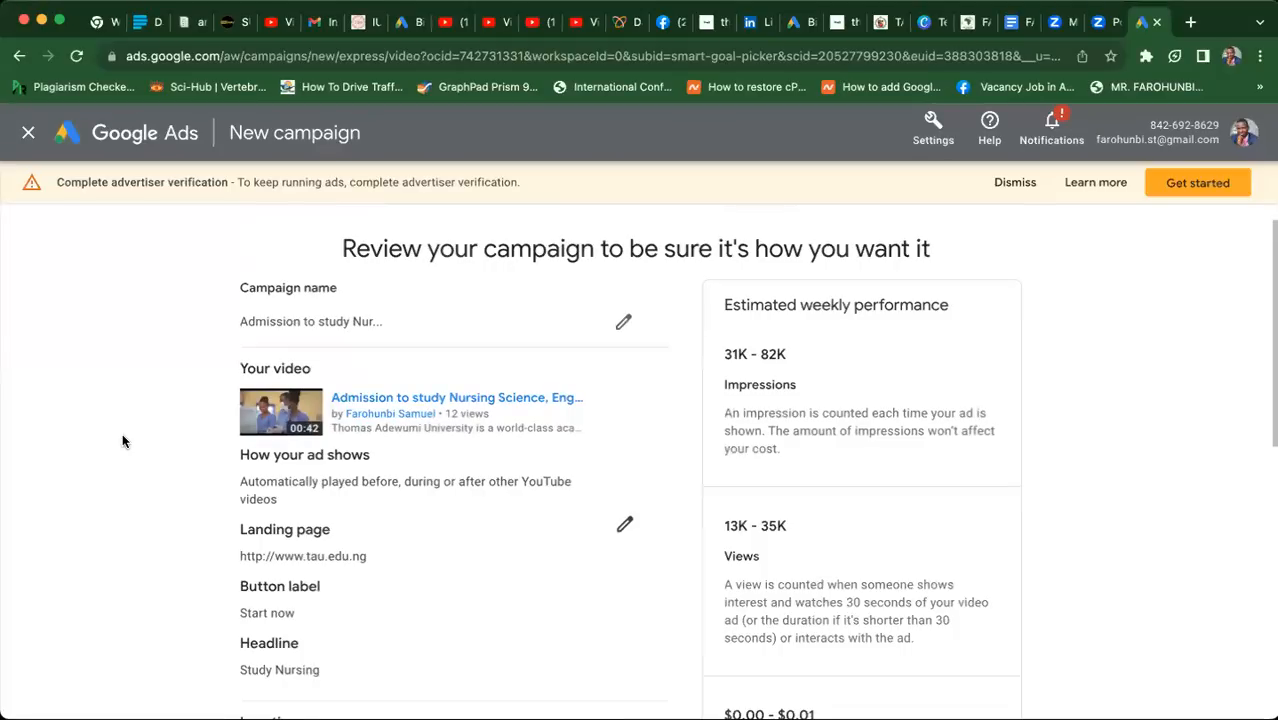
scroll(123, 441, "down", 3)
scroll(122, 441, "down", 5)
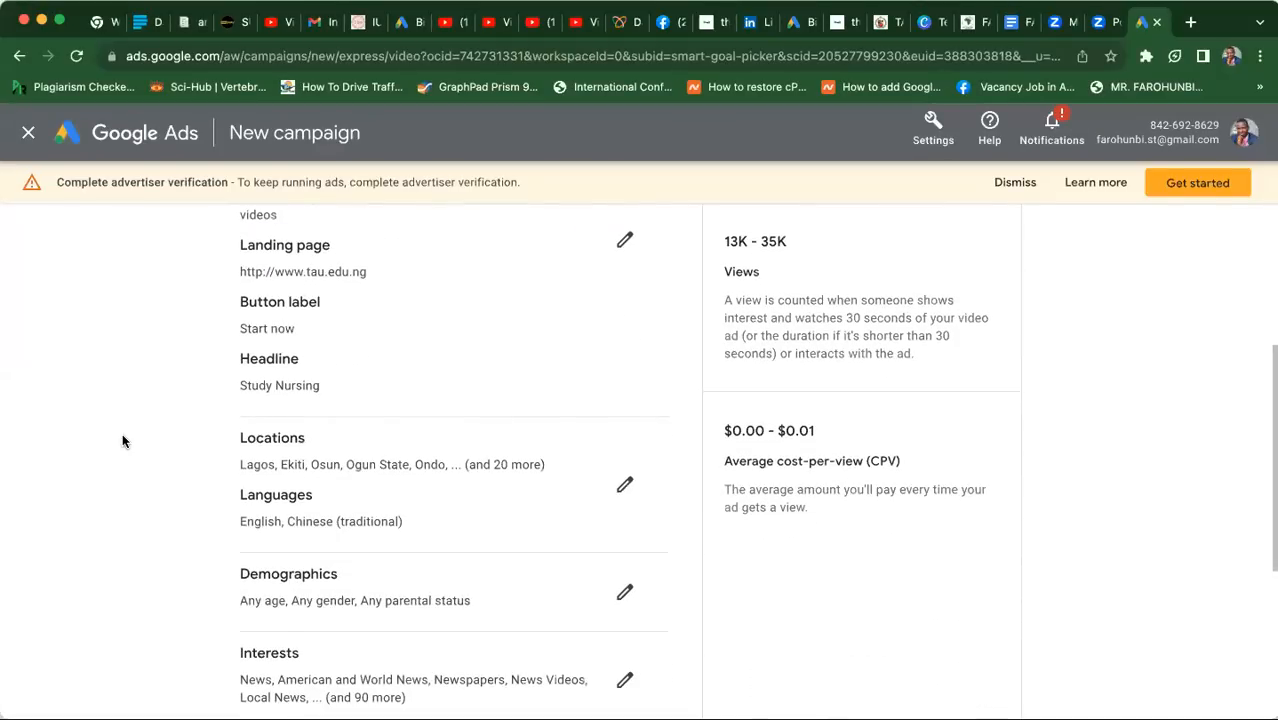
scroll(122, 441, "down", 1)
scroll(122, 441, "down", 8)
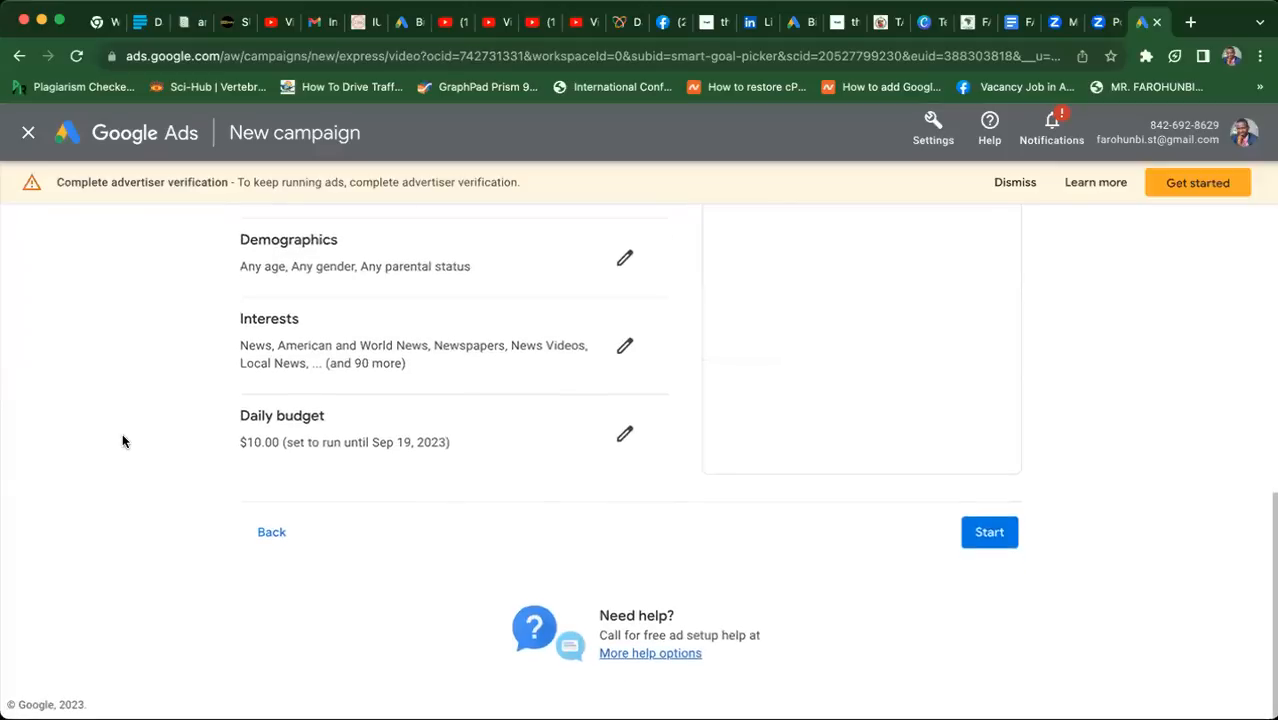
scroll(122, 441, "up", 12)
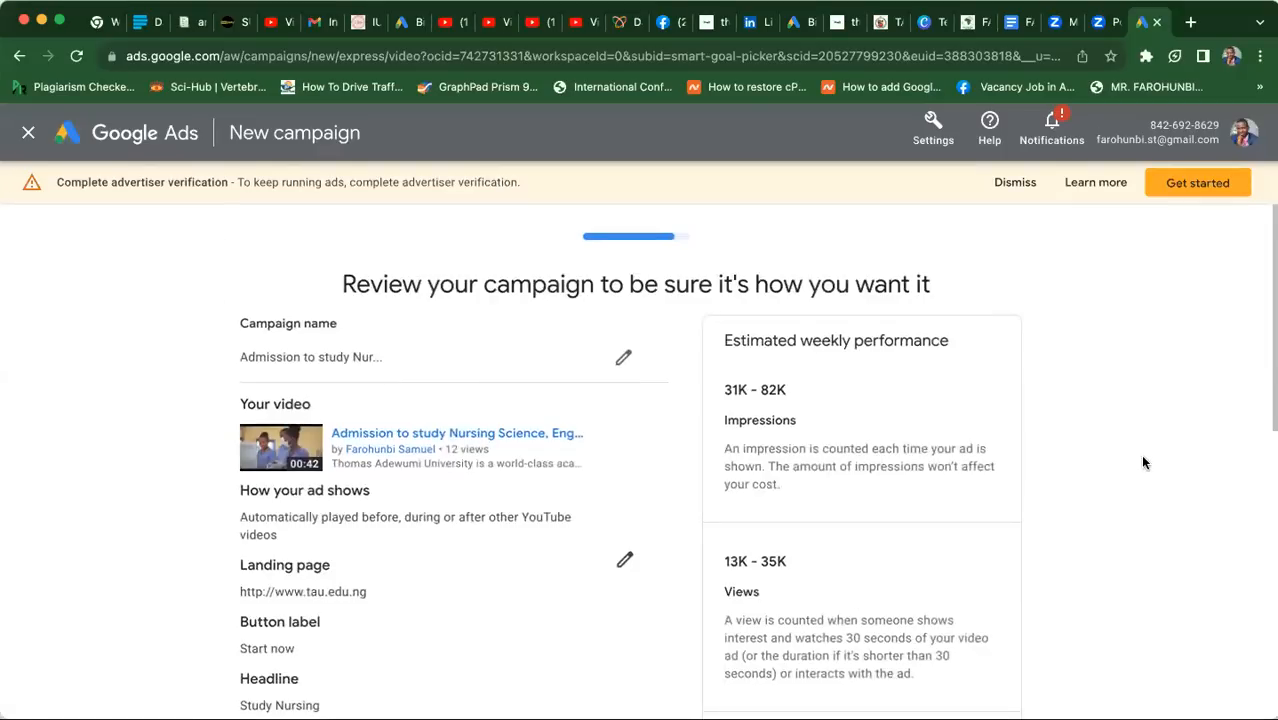
scroll(1143, 462, "down", 5)
scroll(1143, 462, "down", 5)
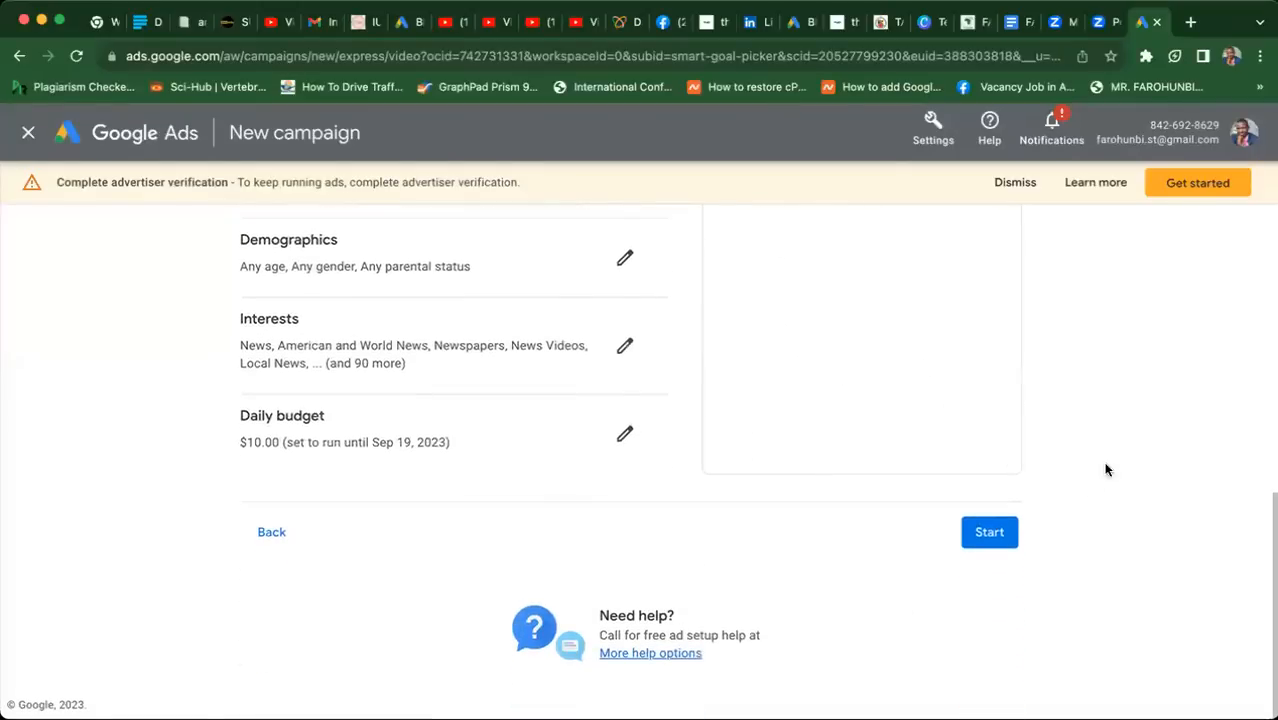
scroll(1208, 498, "up", 4)
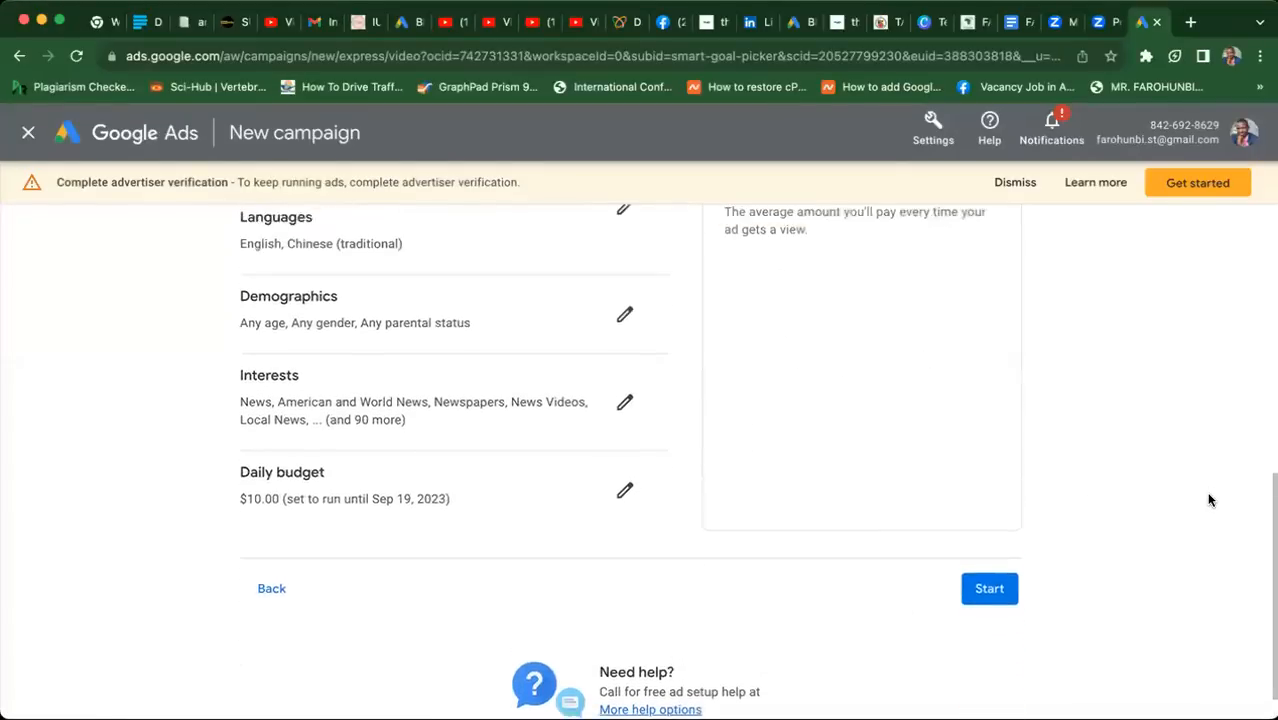
- Recheck the campaign's targeting, daily budget and estimated performance, and start the campaign
scroll(1208, 500, "up", 3)
scroll(1208, 500, "down", 5)
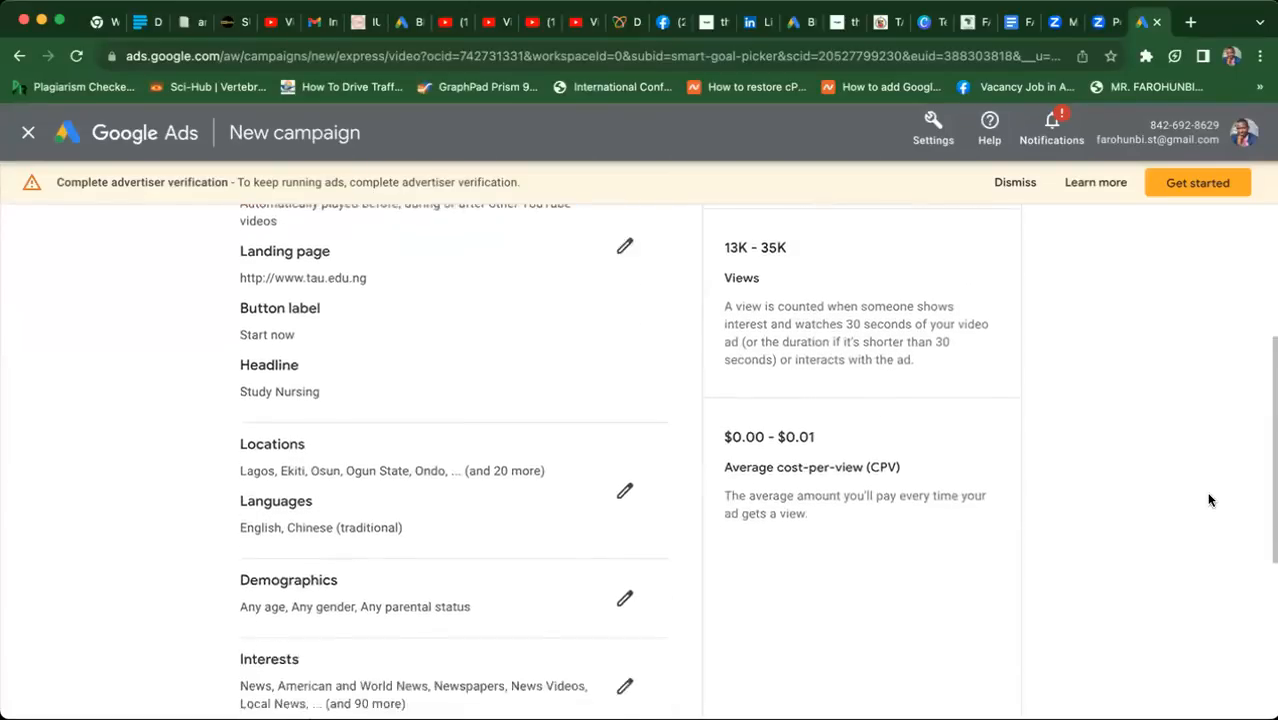
scroll(1208, 500, "down", 2)
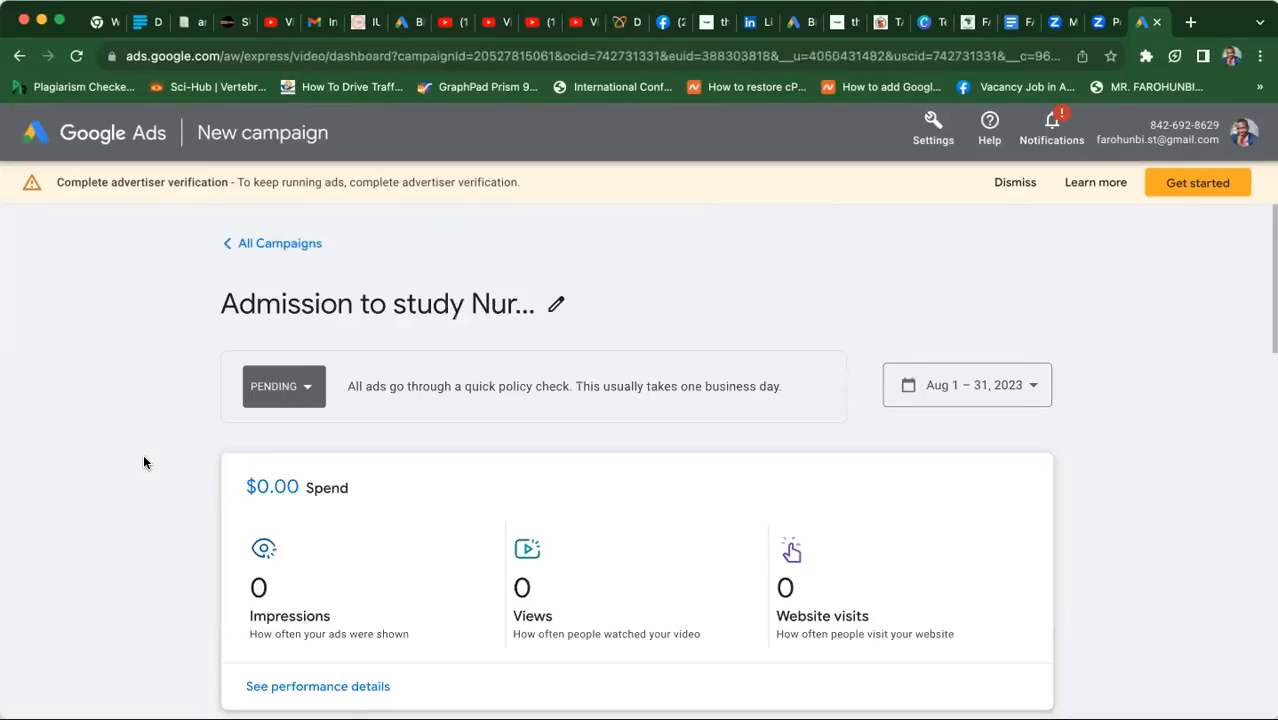
- Examine the launched campaign's dashboard, including performance, interests, demographics, ad preview, locations and languages, budget and ad schedule
scroll(143, 455, "down", 1)
scroll(143, 462, "down", 5)
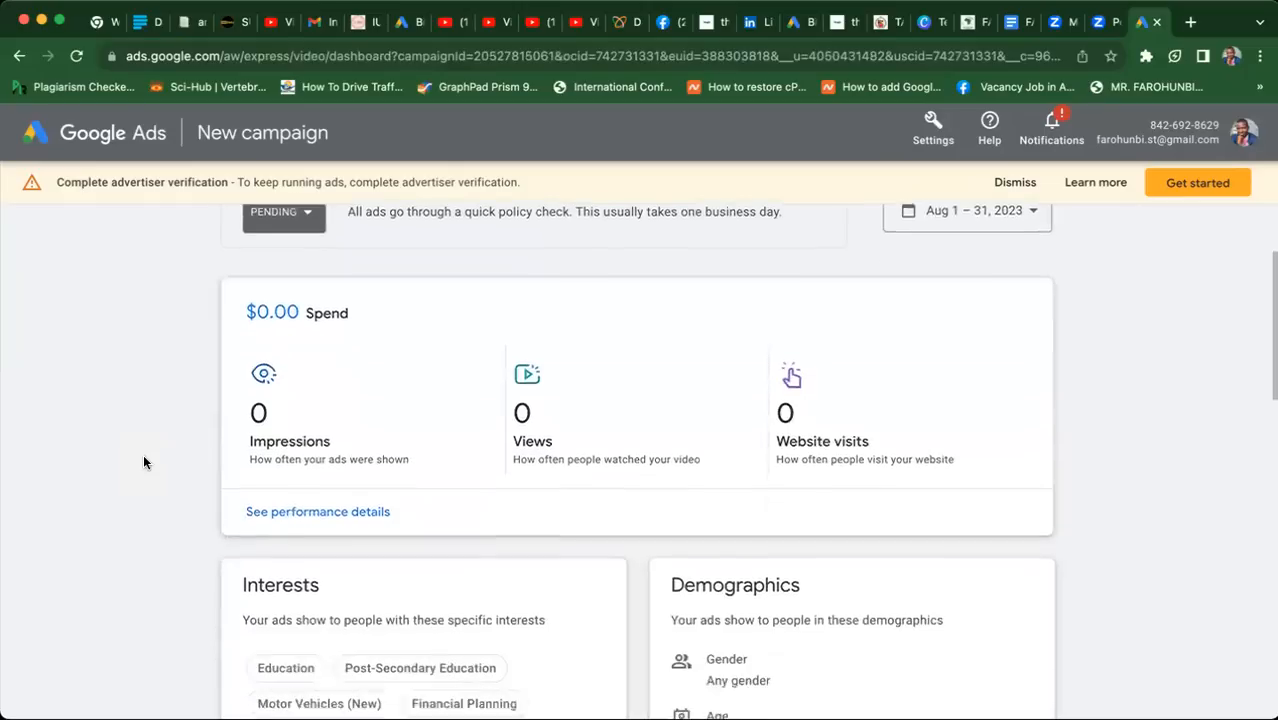
scroll(143, 462, "down", 4)
scroll(143, 462, "down", 1)
scroll(143, 462, "down", 5)
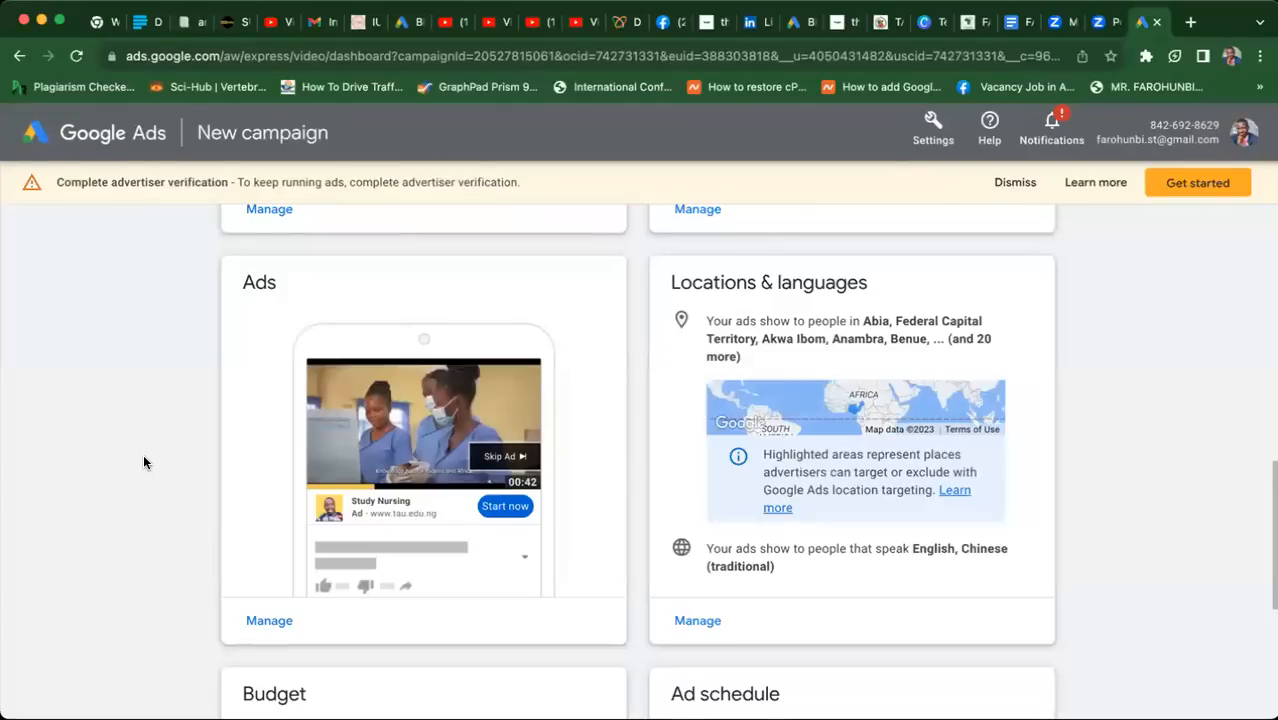
scroll(143, 462, "down", 5)
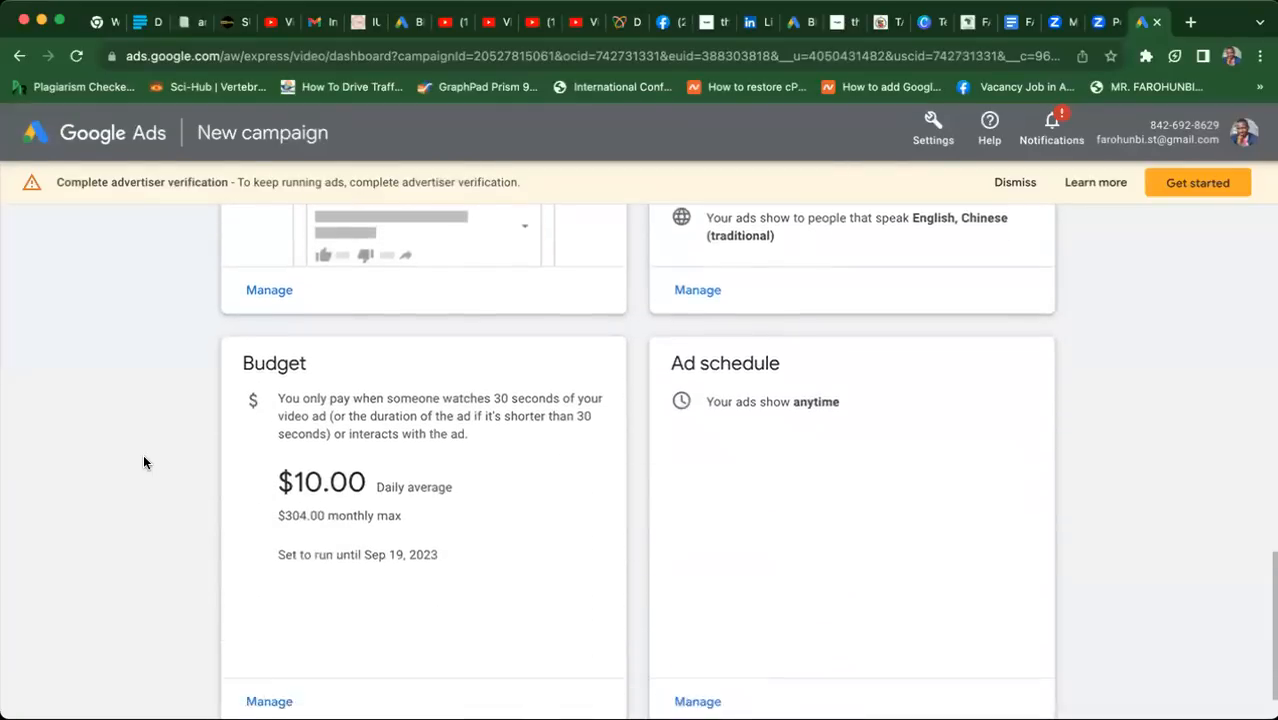
scroll(143, 462, "up", 4)
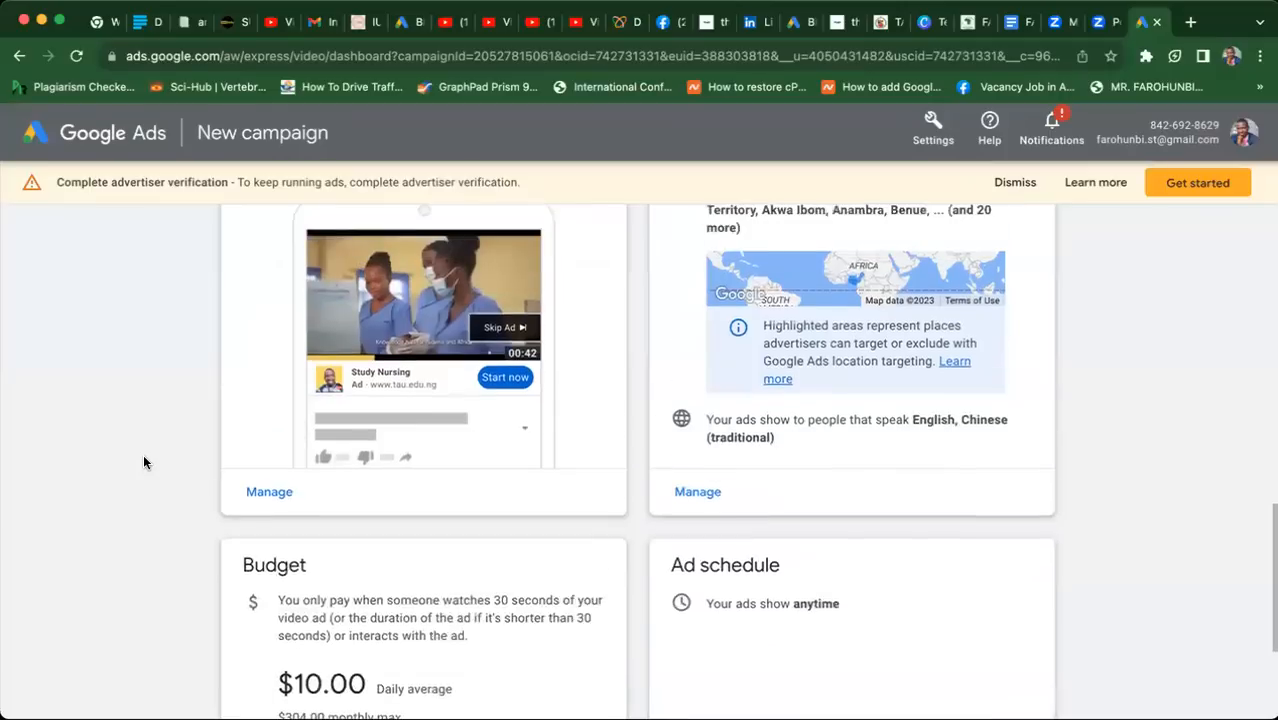
scroll(143, 462, "up", 8)
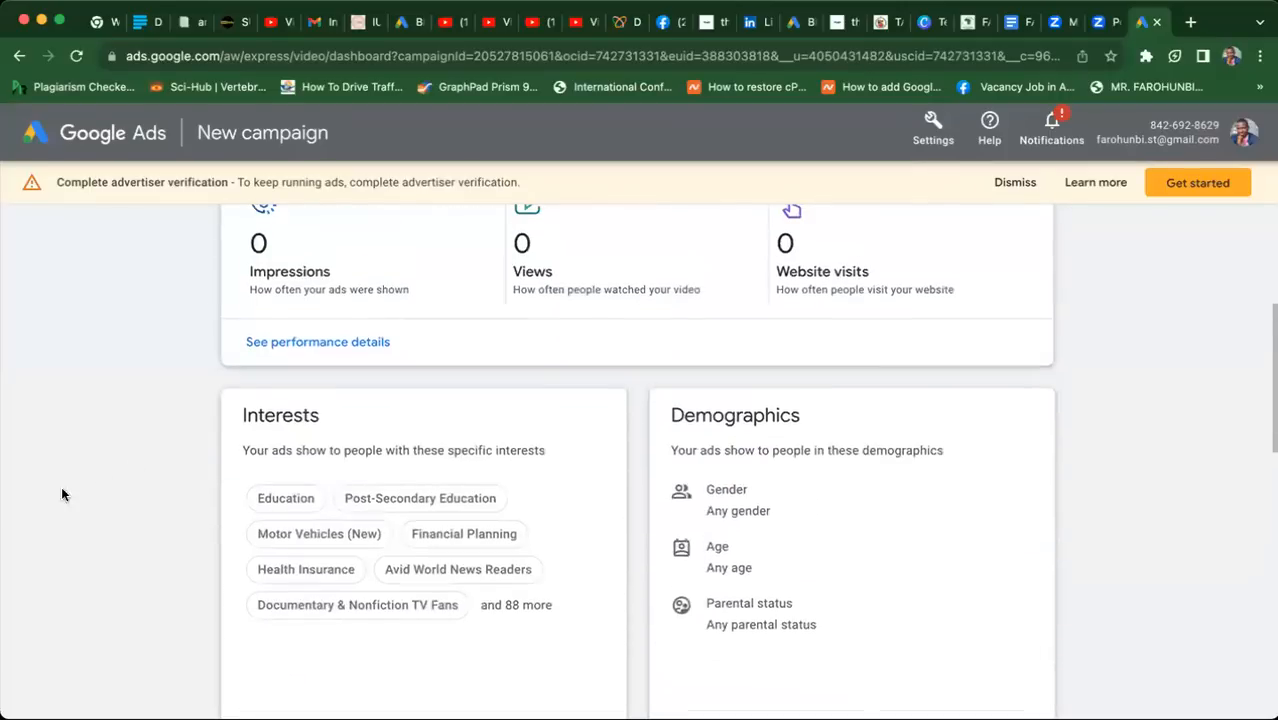